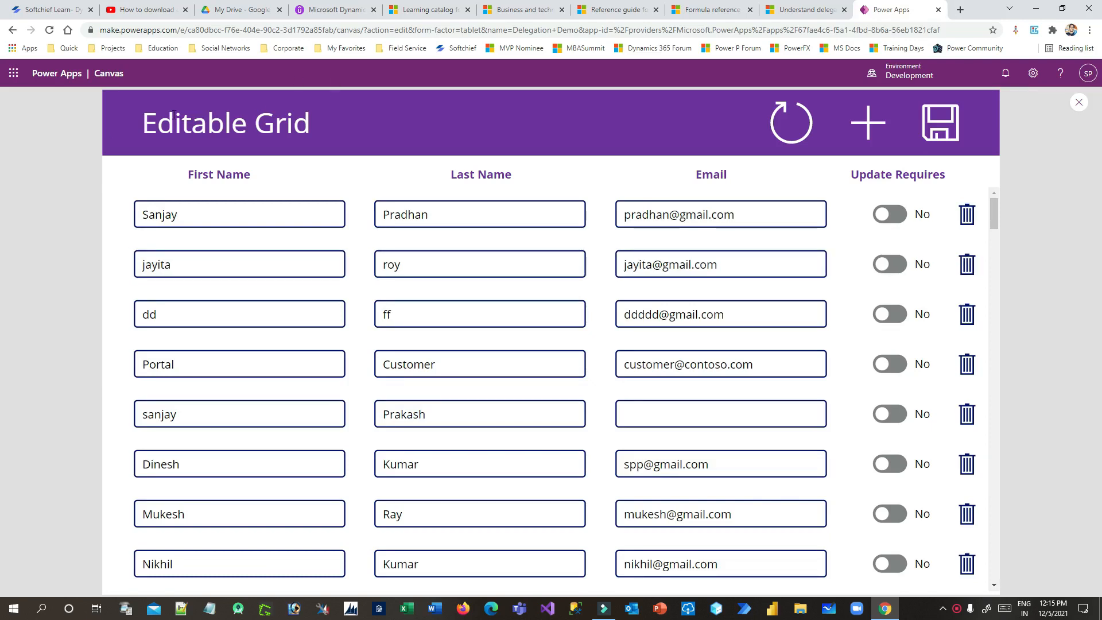
# Put the first row's name and e-mail fields into edit mode and select their text
pyautogui.scroll(-4, 241, 283)
pyautogui.scroll(-12, 241, 283)
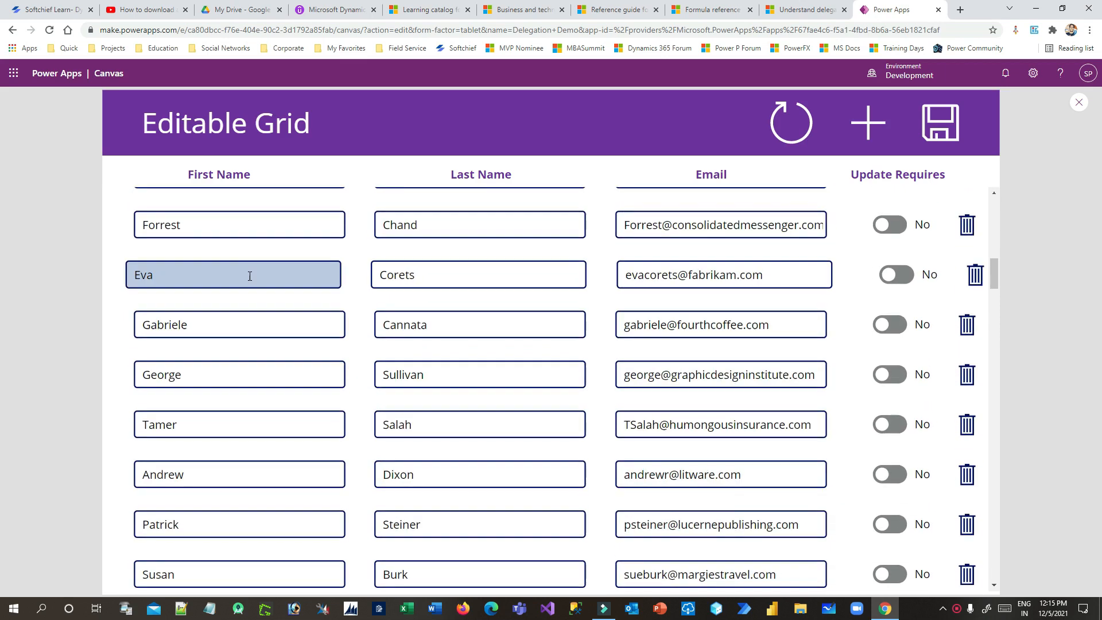
pyautogui.scroll(14, 250, 276)
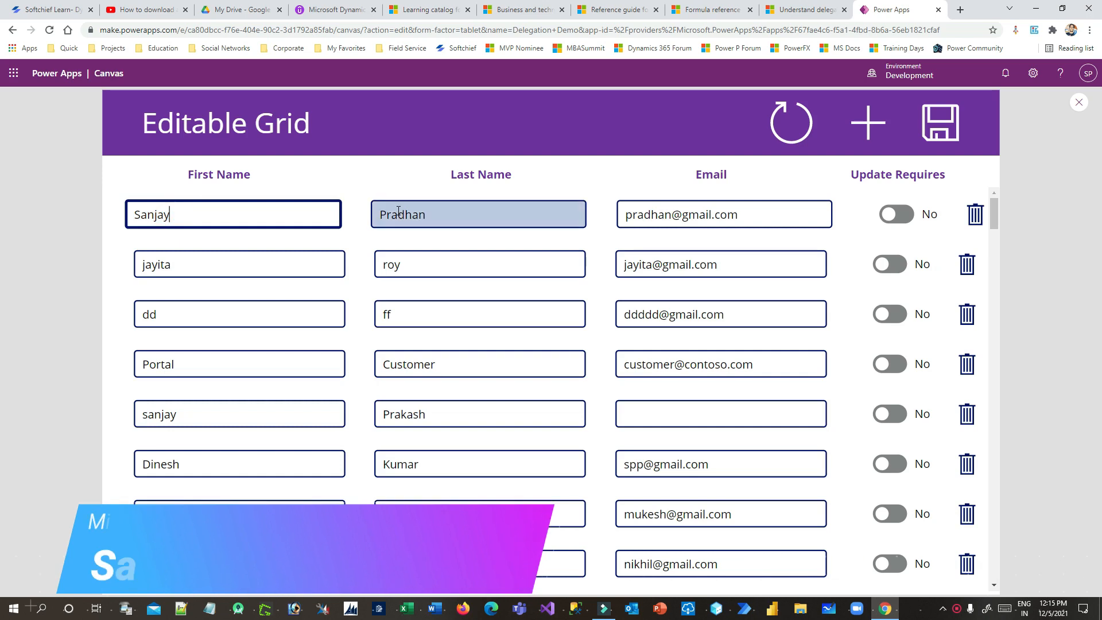
pyautogui.click(393, 214)
pyautogui.click(643, 216)
pyautogui.moveTo(750, 214); pyautogui.dragTo(612, 219)
pyautogui.moveTo(442, 216); pyautogui.dragTo(343, 218)
pyautogui.click(264, 214)
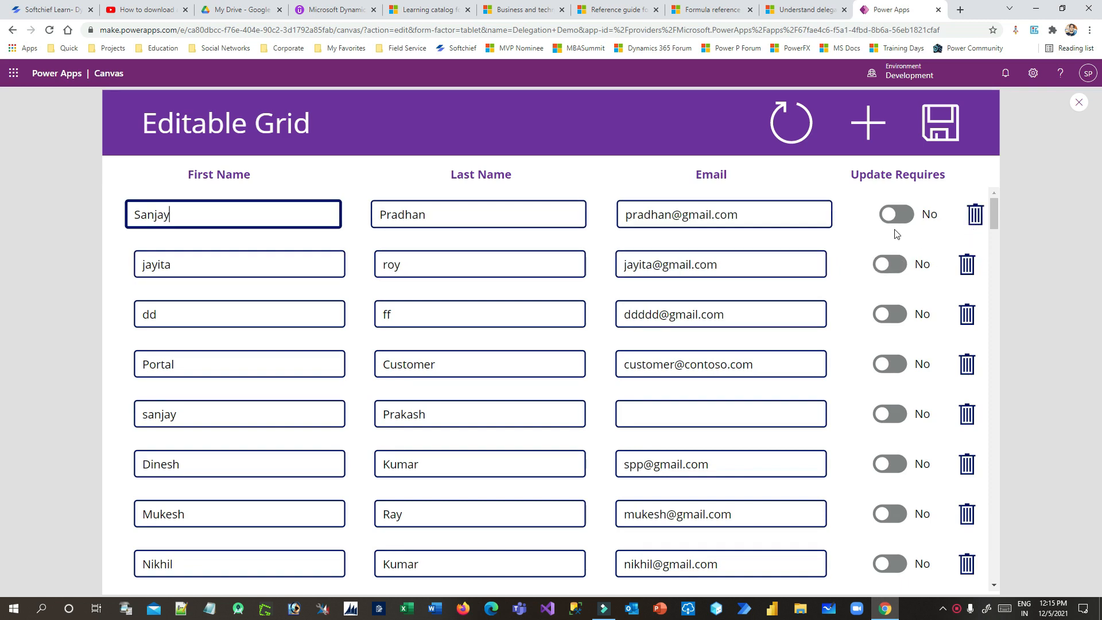
# Append a surname to the first contact's first name
pyautogui.scroll(-8, 947, 295)
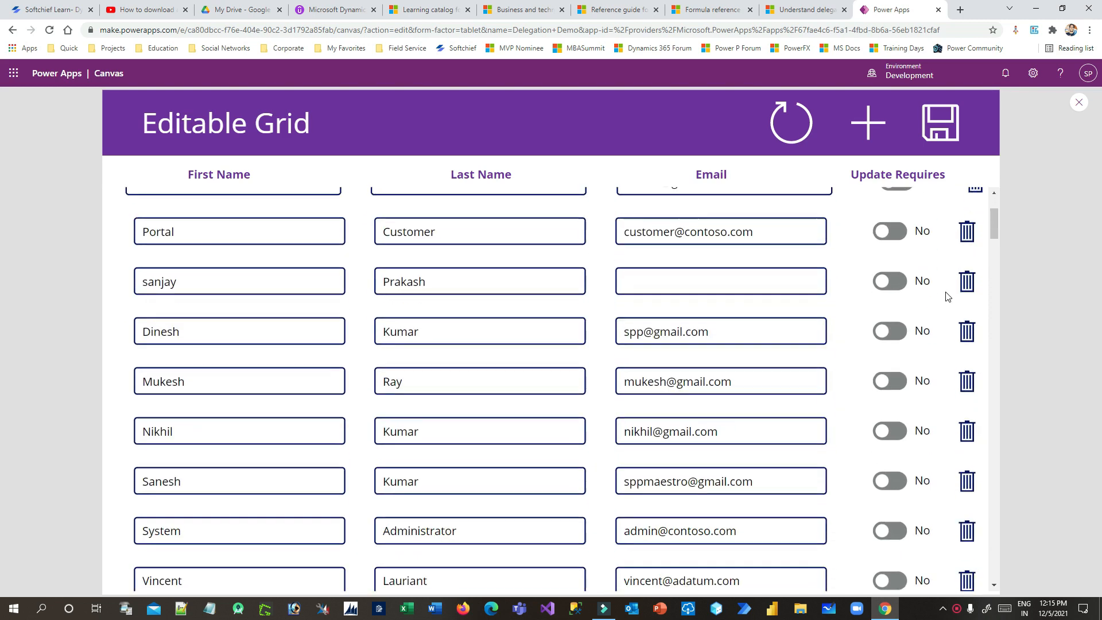
pyautogui.scroll(4, 947, 297)
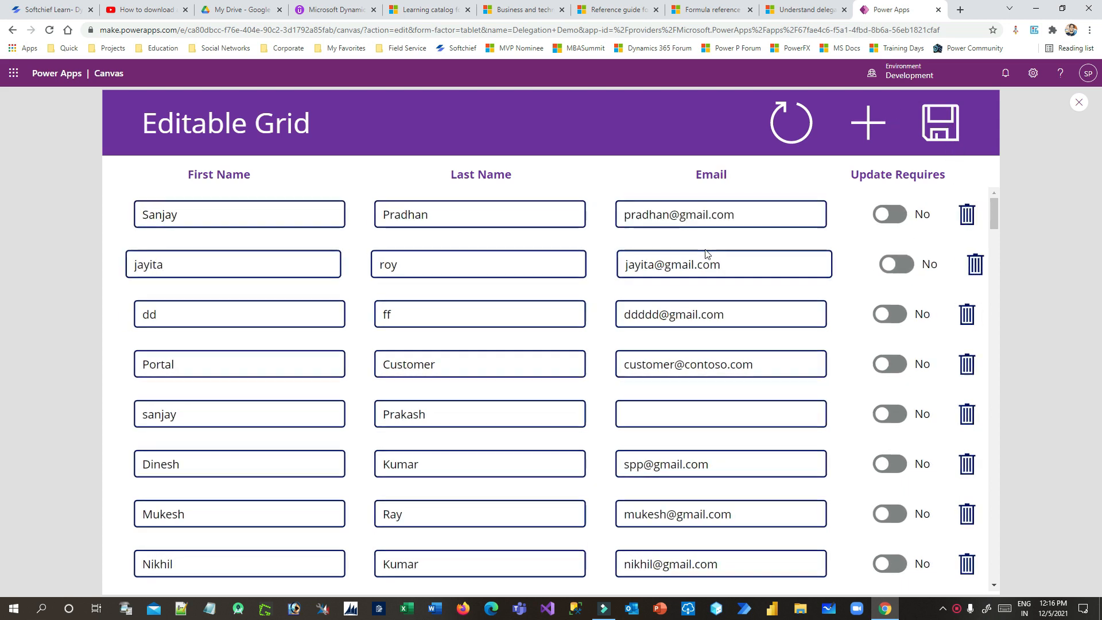
pyautogui.scroll(-10, 707, 253)
pyautogui.scroll(10, 709, 264)
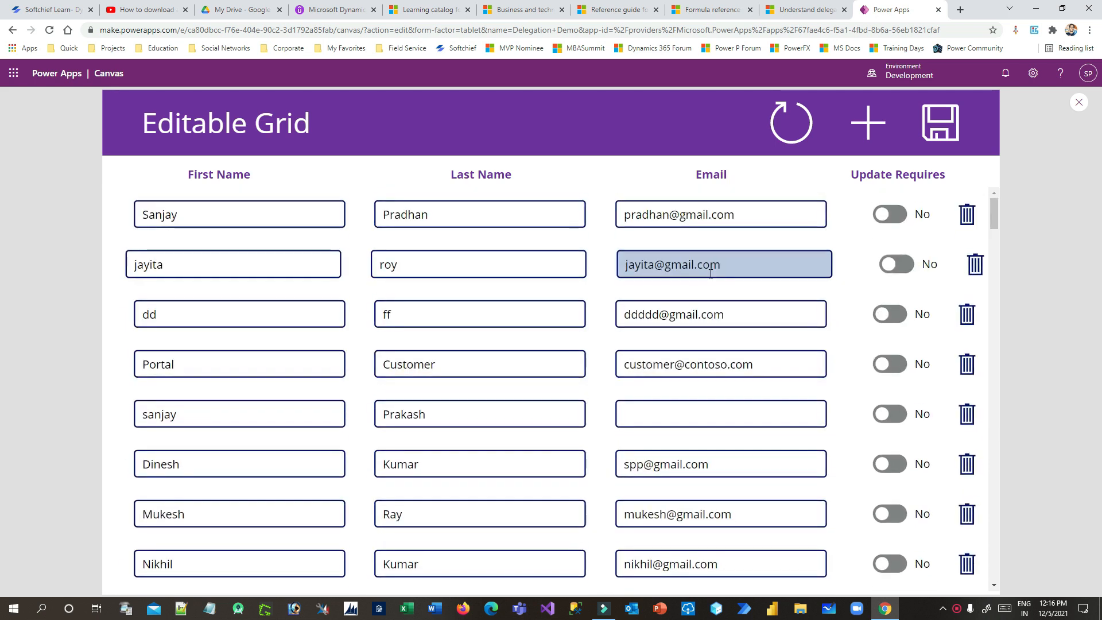
pyautogui.click(172, 216)
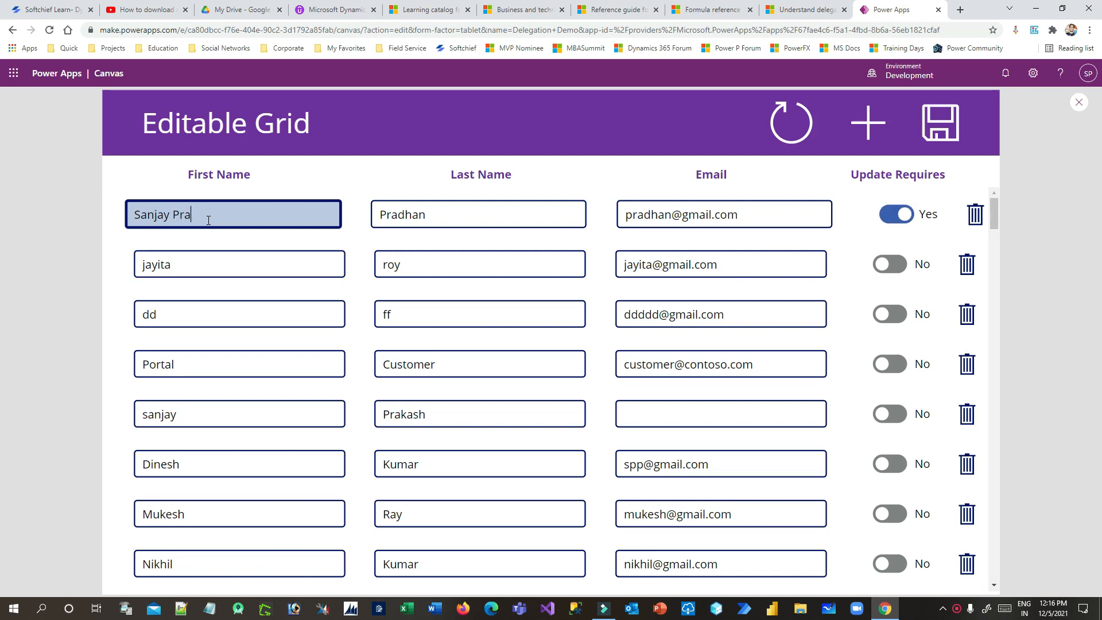
pyautogui.write('Praklas')
pyautogui.press('BackSpace')
pyautogui.press('BackSpace')
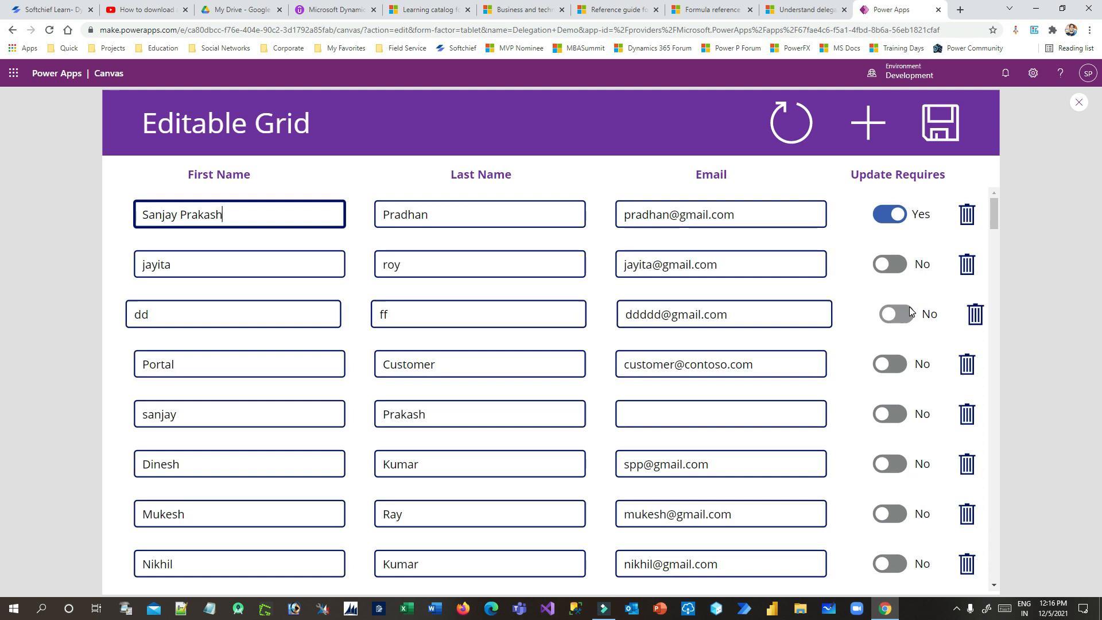
# Replace the third contact's first name with a different name
pyautogui.doubleClick(221, 310)
pyautogui.write('Sudhir')
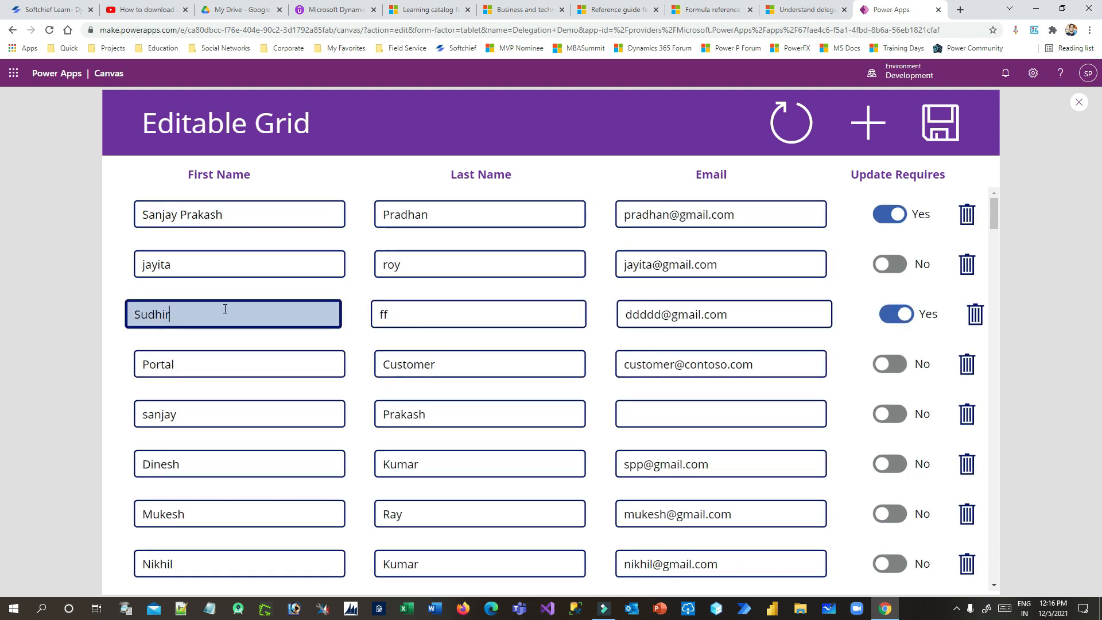
pyautogui.click(134, 285)
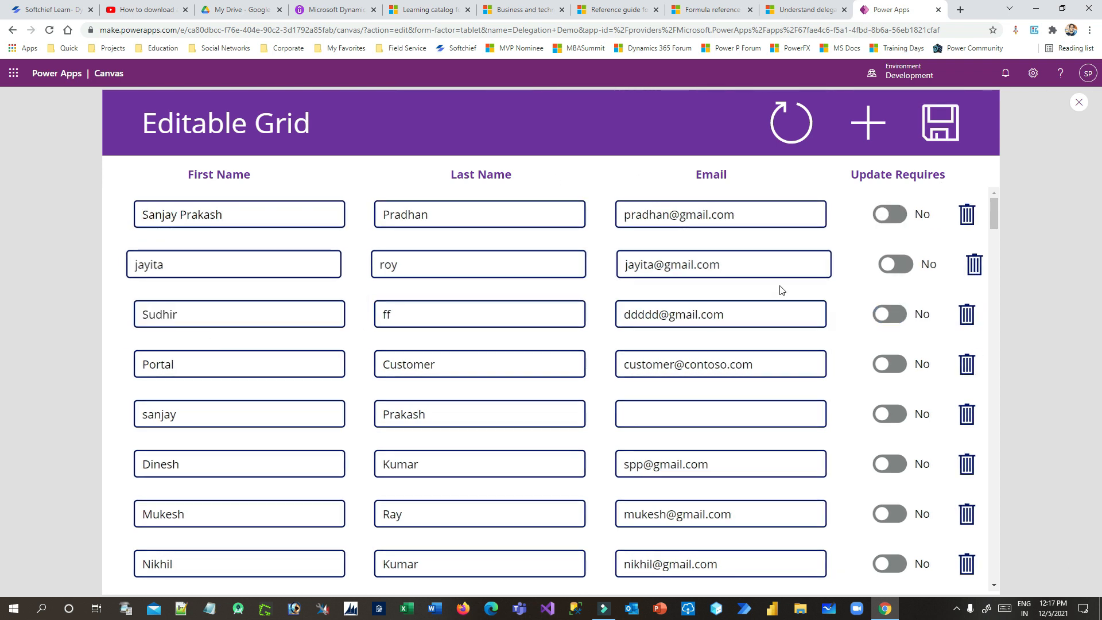
# Delete the third contact row with its trash icon and add a blank new row
pyautogui.moveTo(171, 214); pyautogui.dragTo(216, 307)
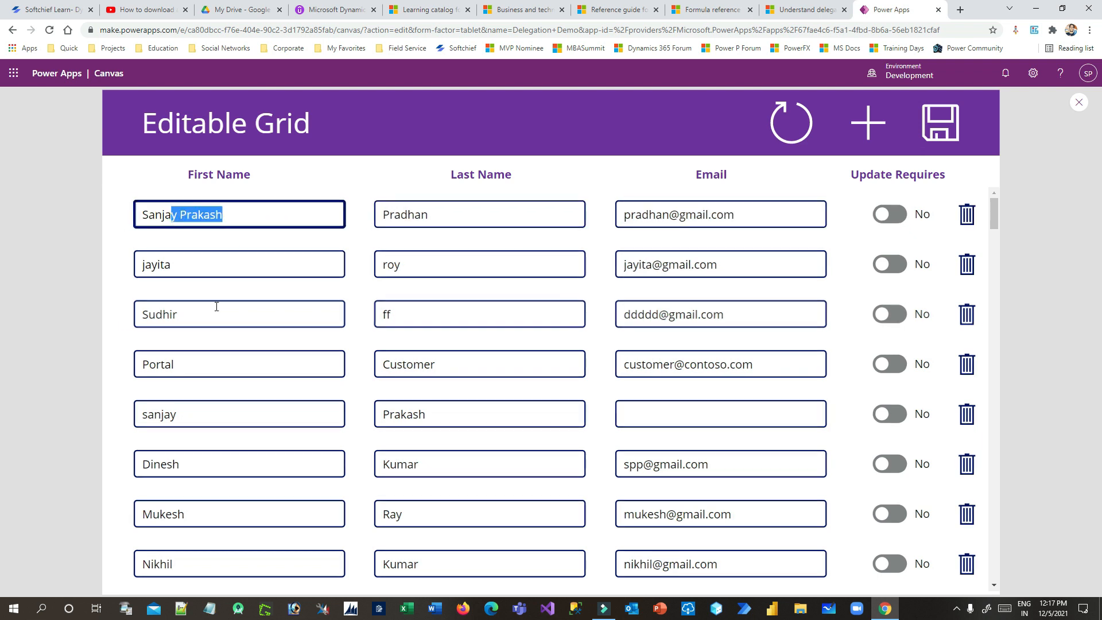
pyautogui.moveTo(149, 314); pyautogui.dragTo(217, 310)
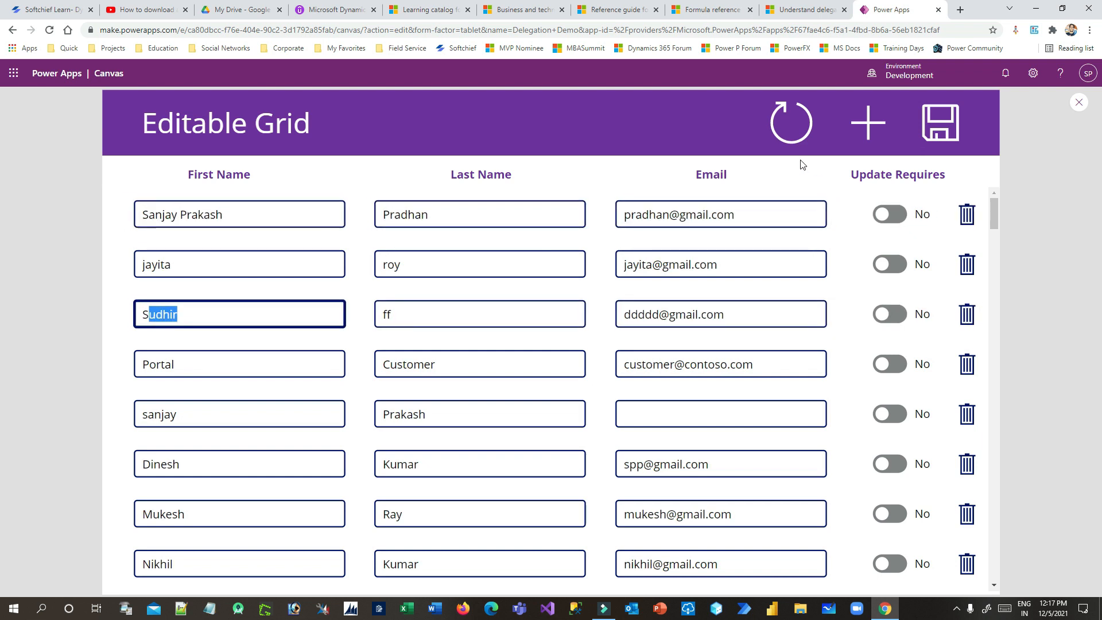
pyautogui.scroll(-3, 792, 343)
pyautogui.scroll(-1, 792, 343)
pyautogui.scroll(4, 792, 356)
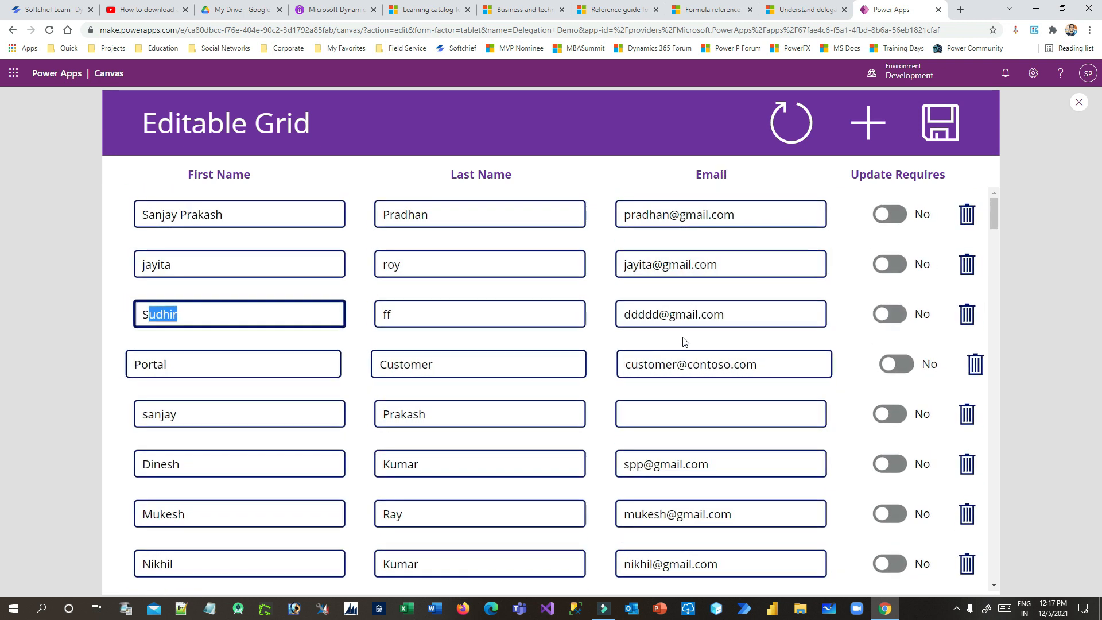
pyautogui.click(969, 313)
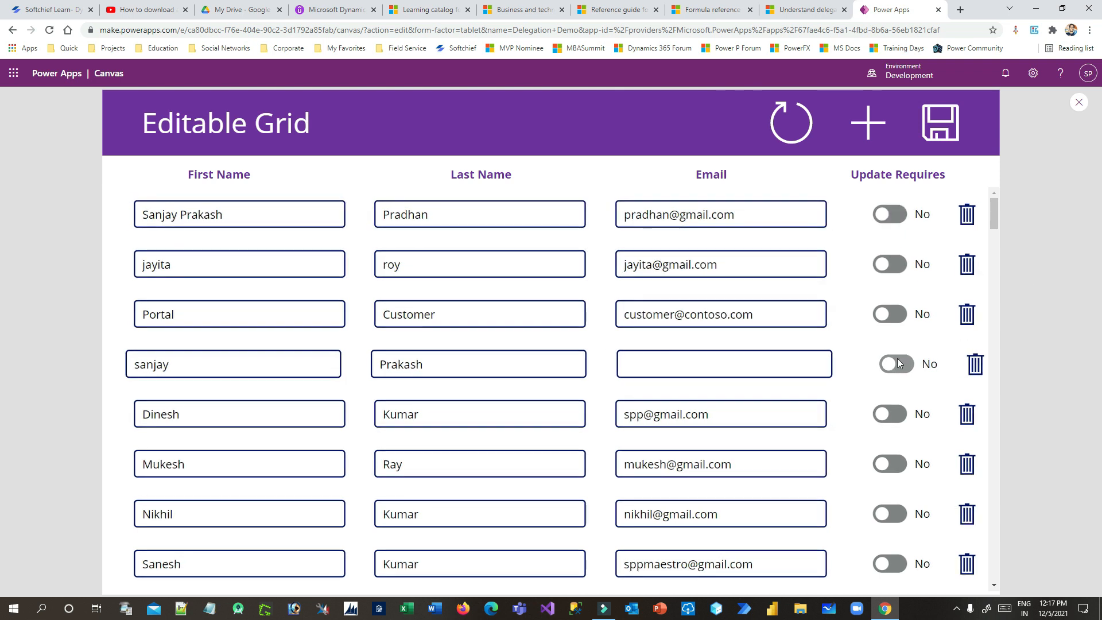
pyautogui.click(867, 124)
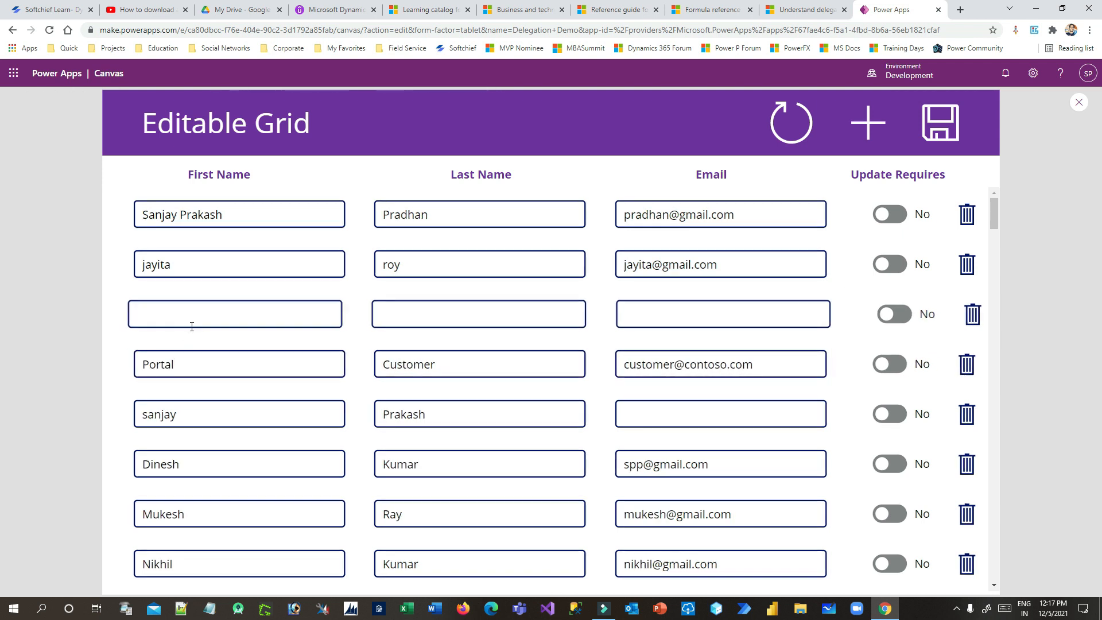
# Fill the blank row with a first name, a last-name initial and an e-mail address
pyautogui.click(189, 315)
pyautogui.write('di')
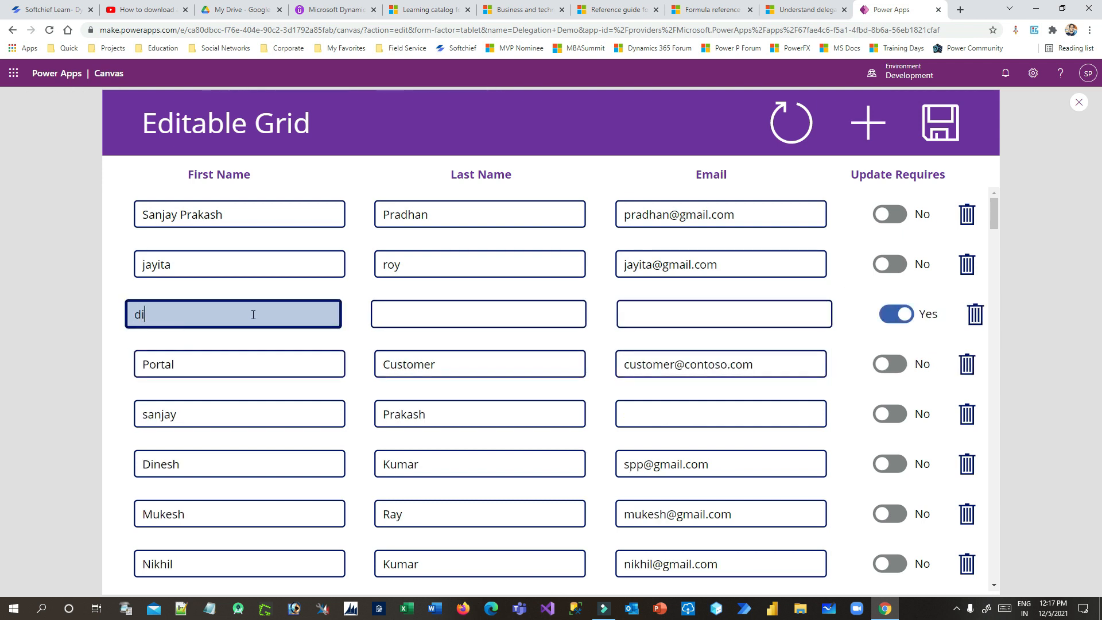
pyautogui.write('nersh')
pyautogui.press('BackSpace')
pyautogui.press('BackSpace')
pyautogui.write('h')
pyautogui.click(381, 312)
pyautogui.write('k')
pyautogui.click(665, 315)
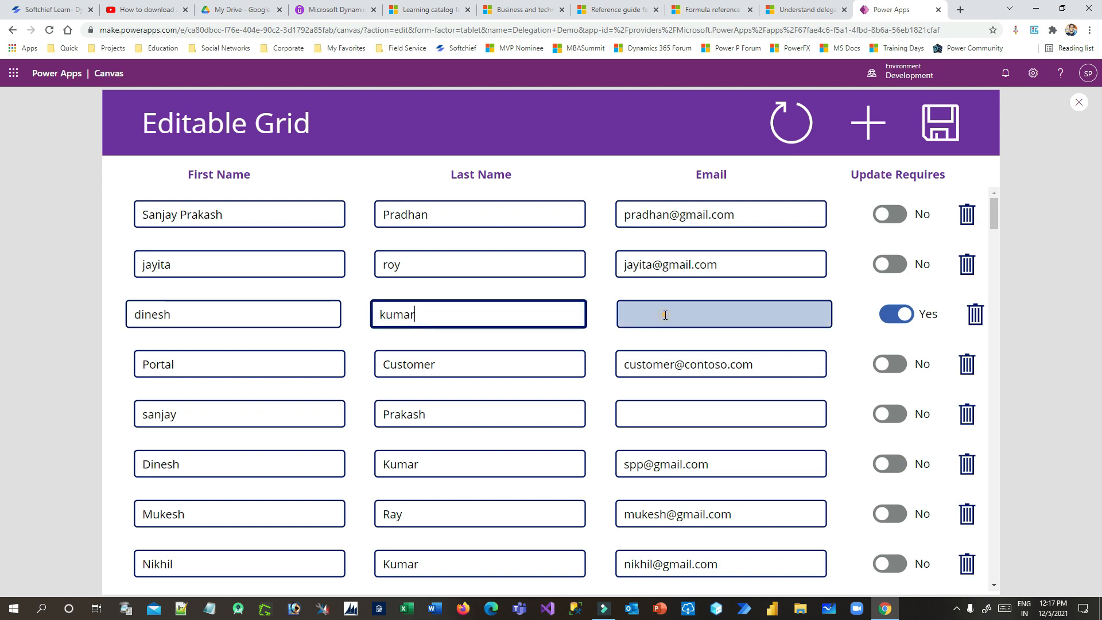
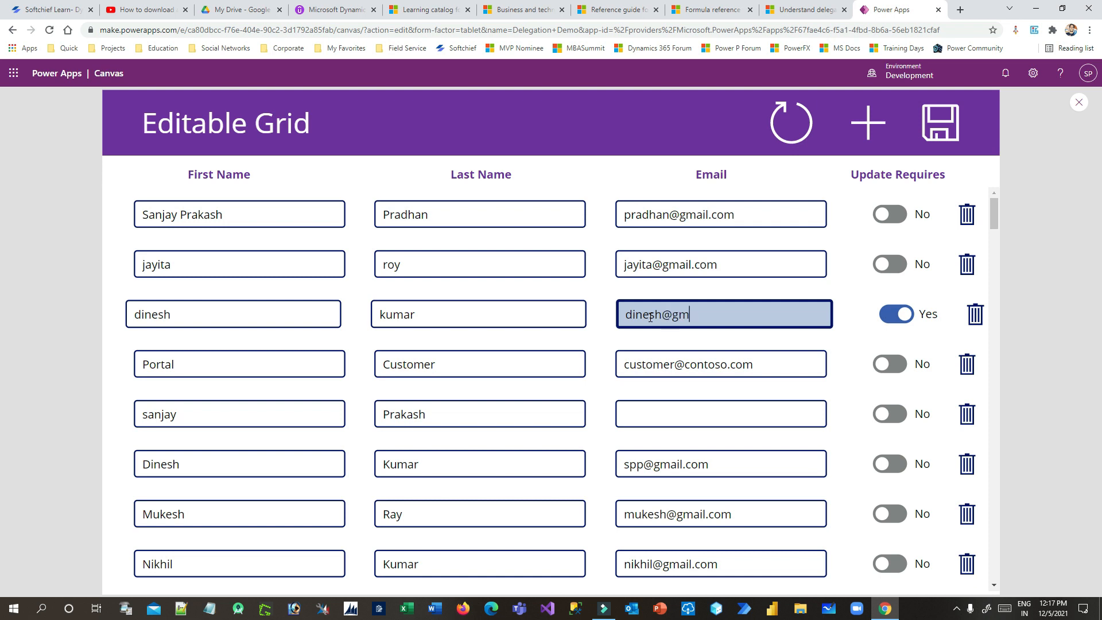
pyautogui.click(662, 314)
pyautogui.write('123')
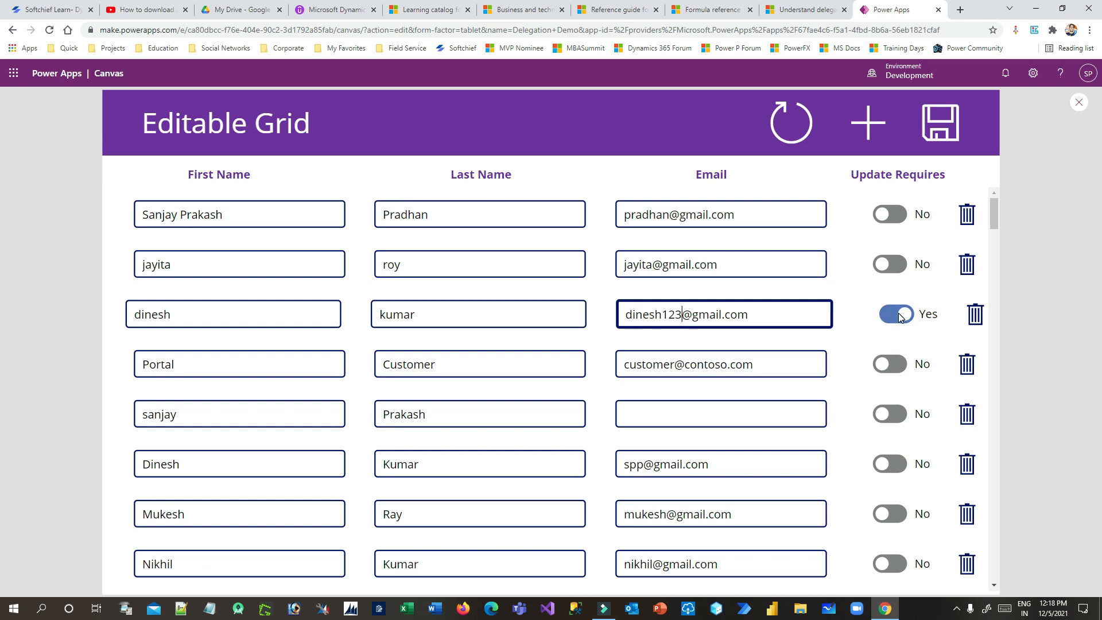
# Save the new contact row and check it in the grid
pyautogui.click(931, 131)
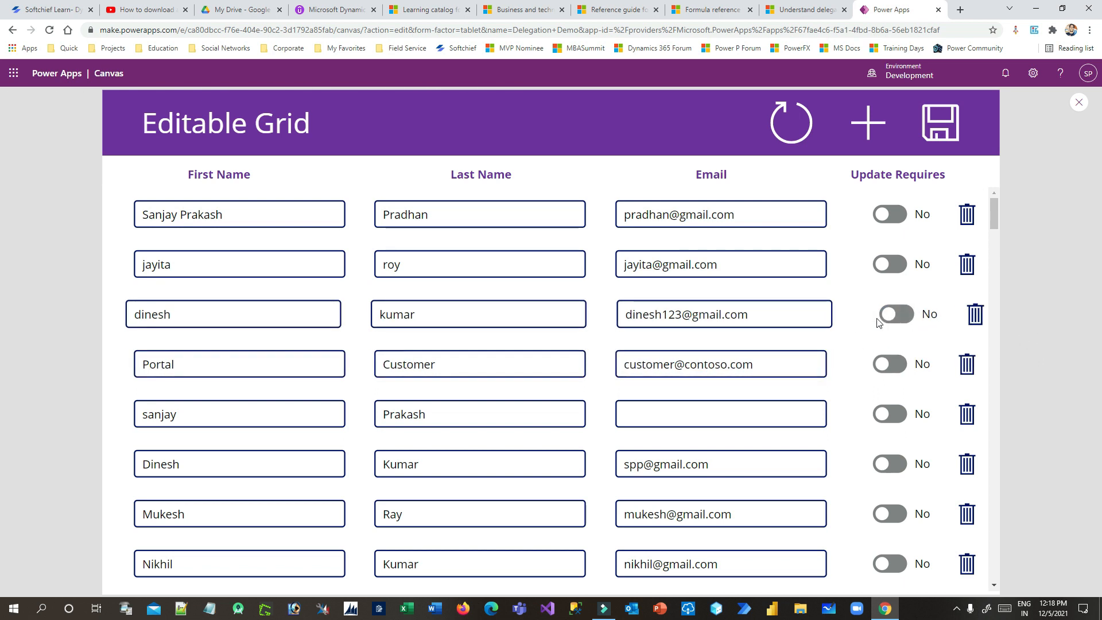
pyautogui.moveTo(152, 321); pyautogui.dragTo(319, 310)
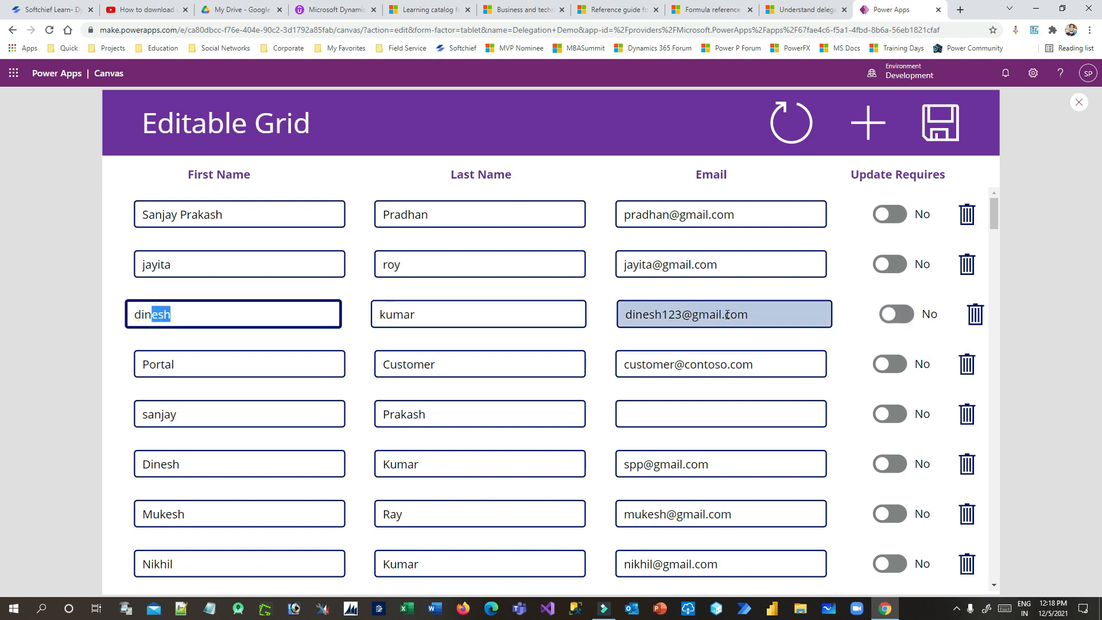
pyautogui.scroll(-5, 526, 263)
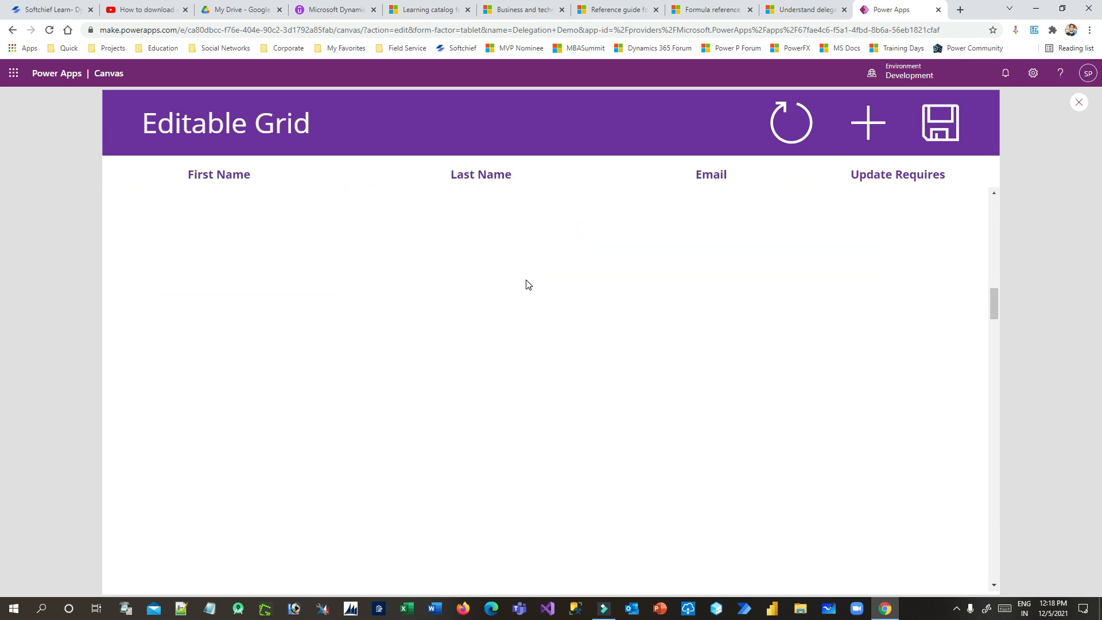
pyautogui.scroll(-9, 528, 278)
pyautogui.scroll(20, 557, 310)
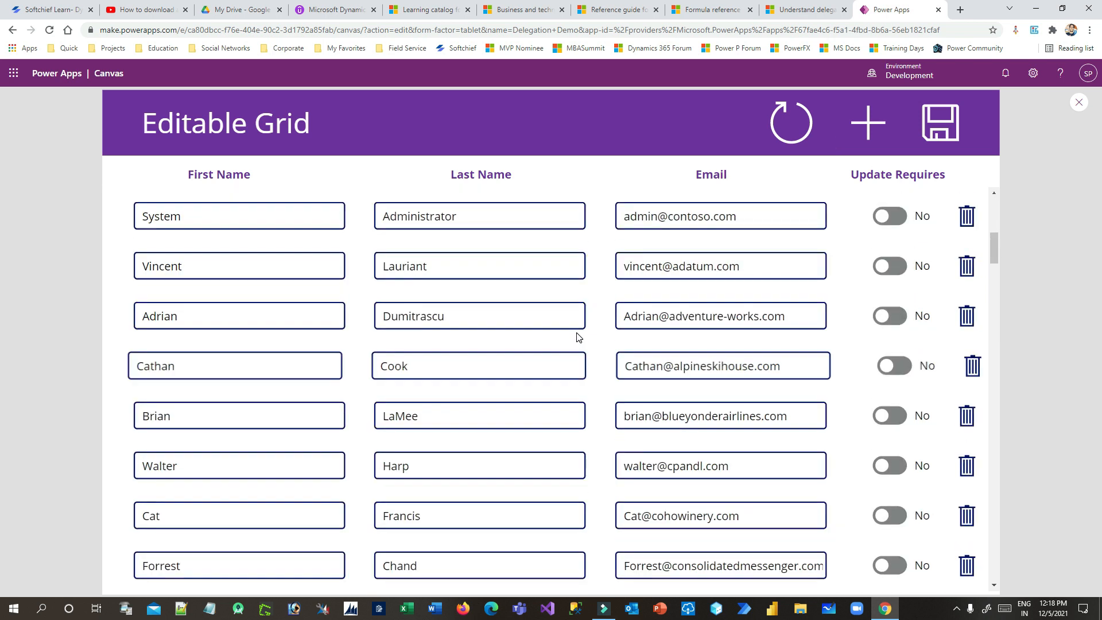
pyautogui.scroll(5, 577, 337)
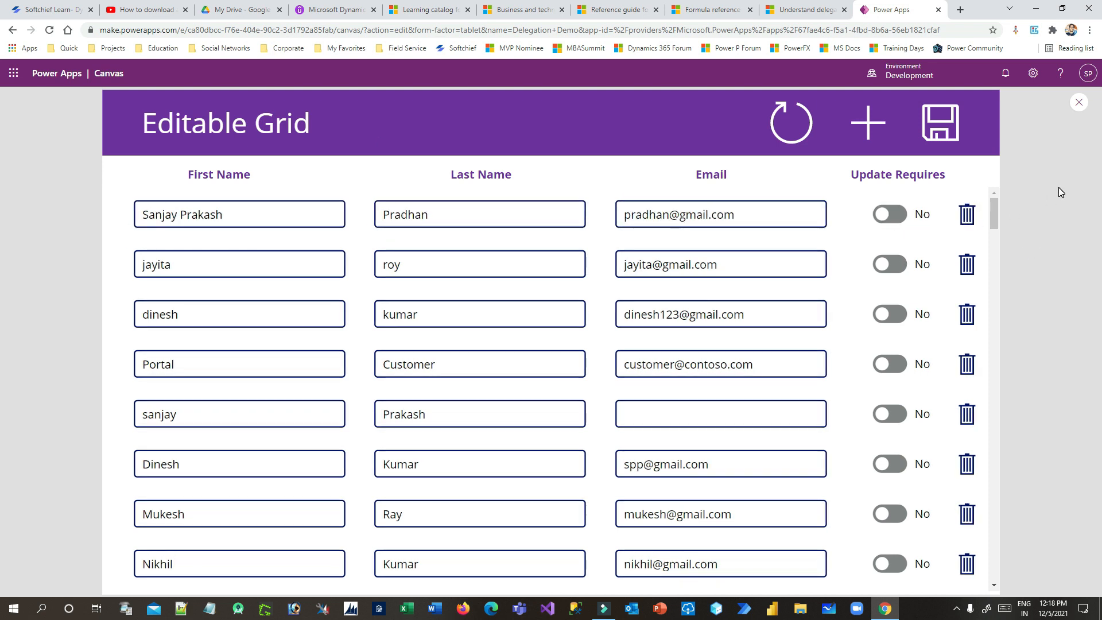
# Leave the app preview and add a new blank screen
pyautogui.click(1078, 102)
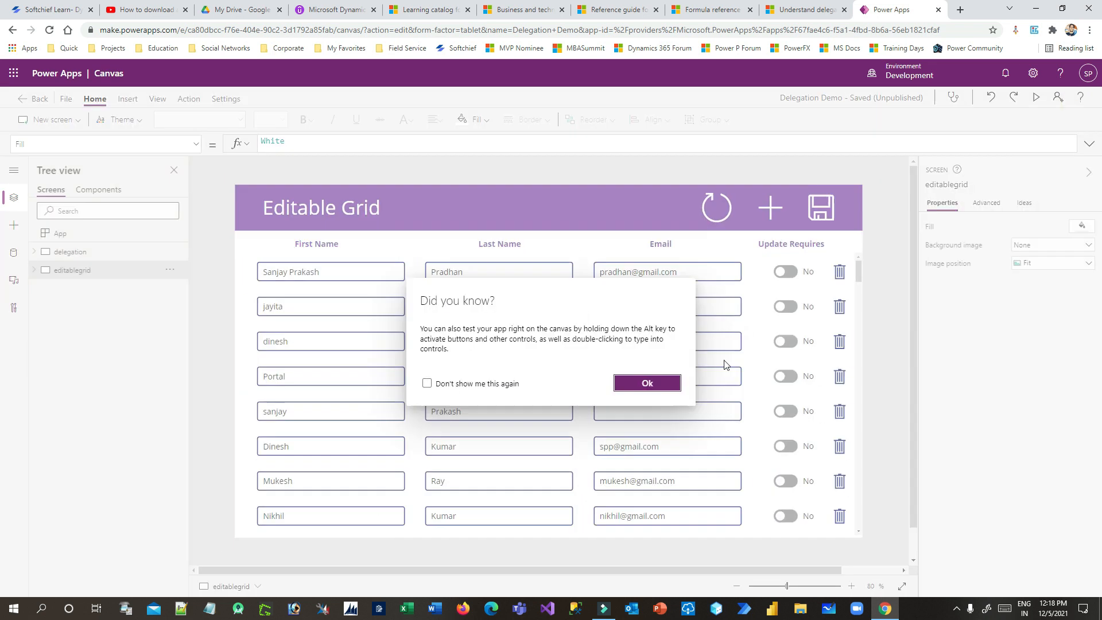
pyautogui.click(649, 385)
pyautogui.click(47, 123)
pyautogui.click(47, 148)
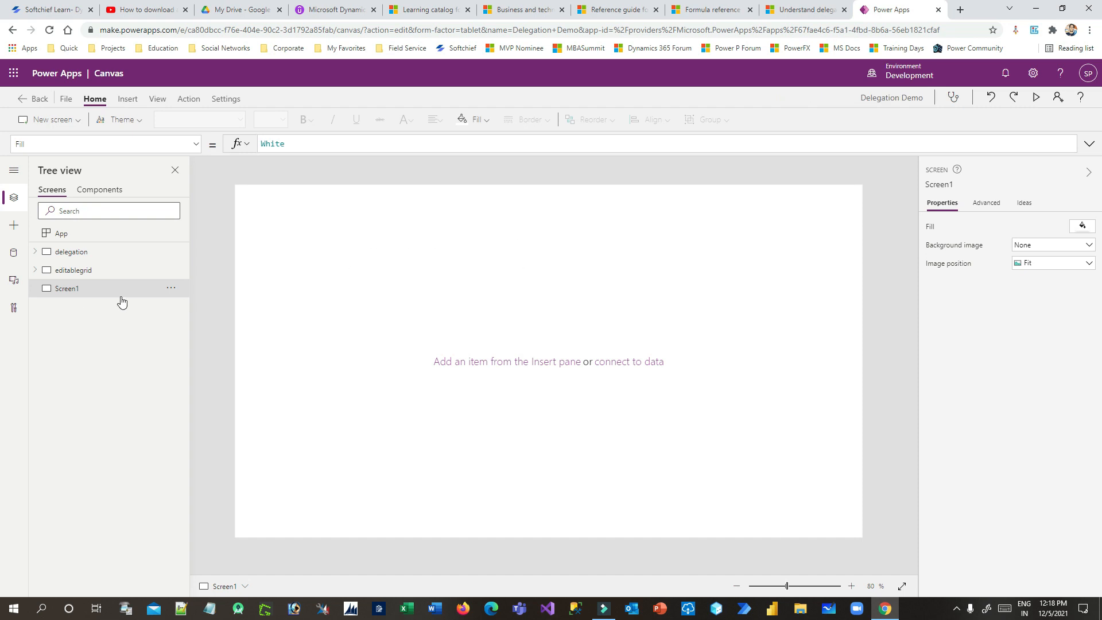
# Rename the new screen to MyEditableGrid
pyautogui.click(171, 288)
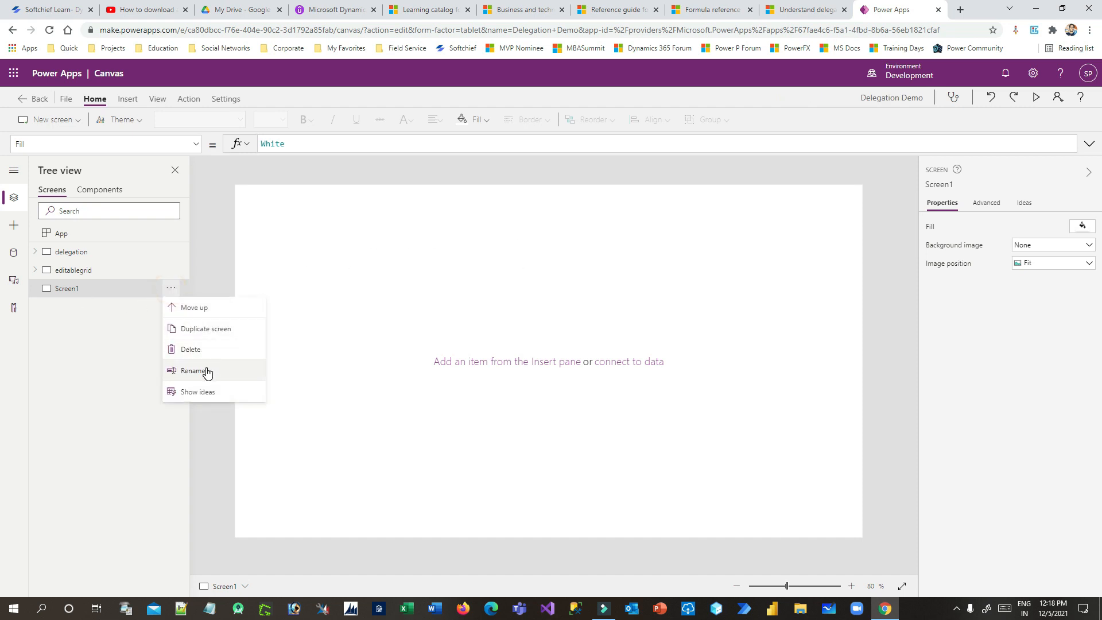
pyautogui.click(207, 370)
pyautogui.write('MyEditable')
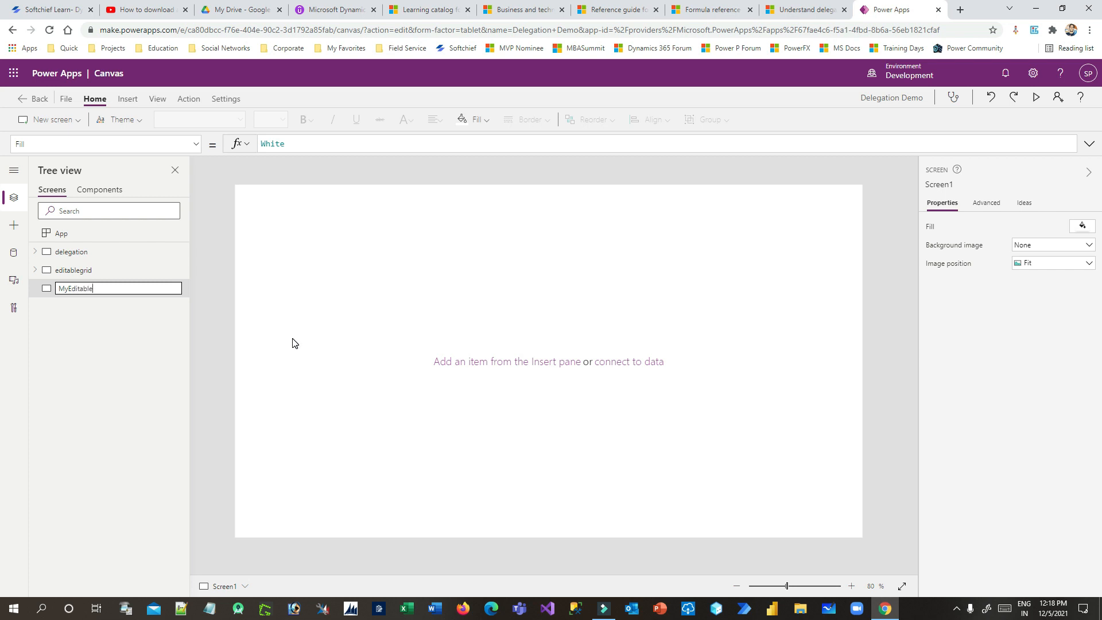
pyautogui.write('d')
pyautogui.press('Return')
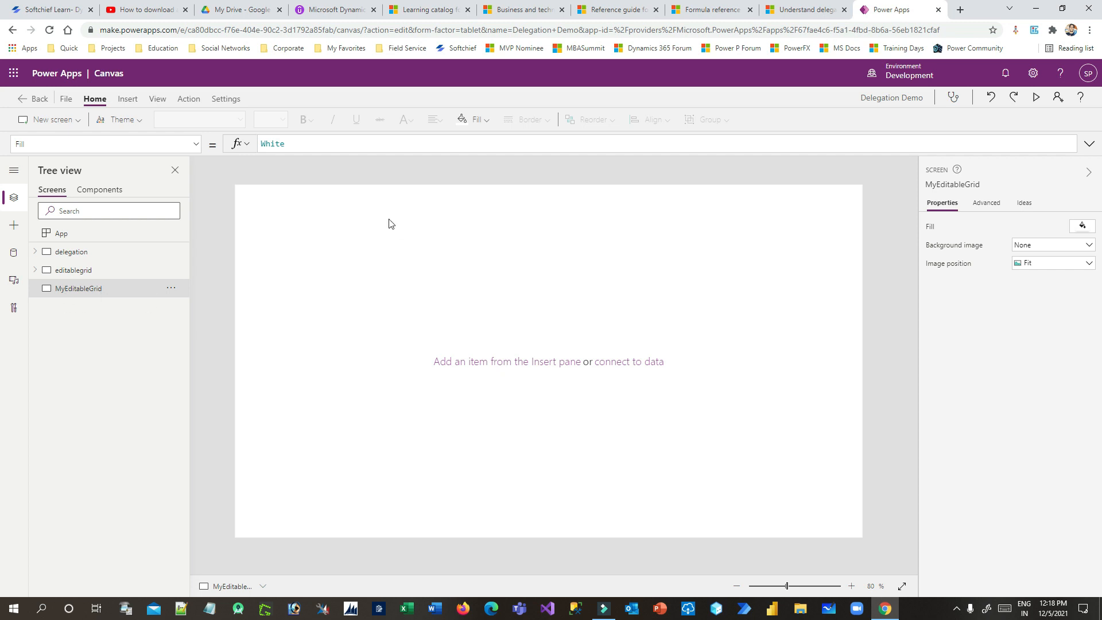
# Add a rectangle stretched into a full-width purple header bar
pyautogui.click(14, 225)
pyautogui.click(70, 331)
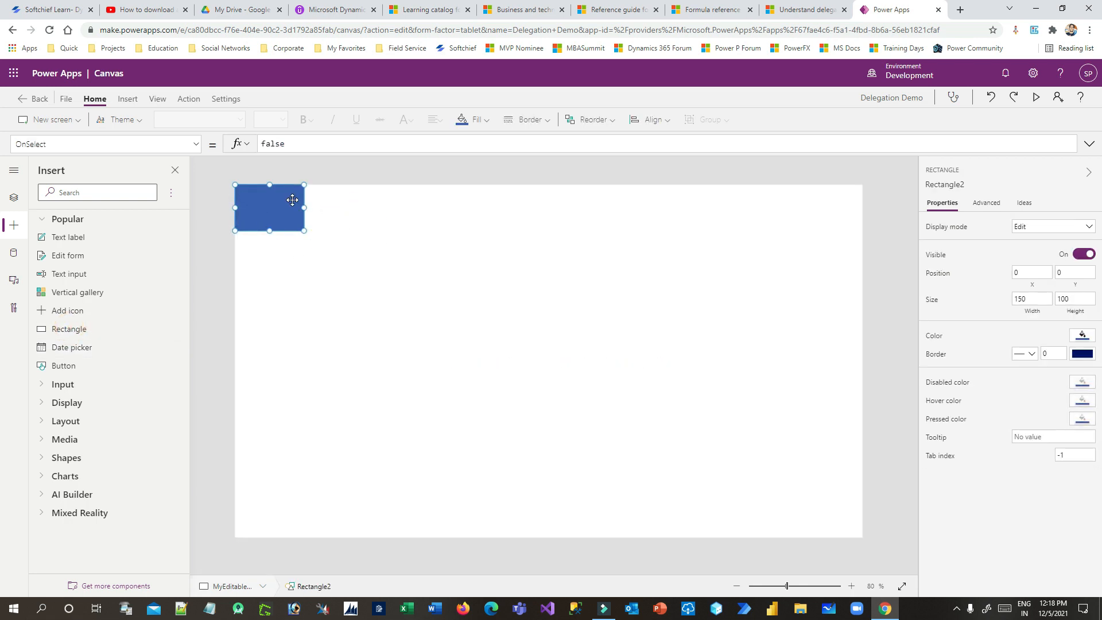
pyautogui.moveTo(469, 208); pyautogui.dragTo(903, 208)
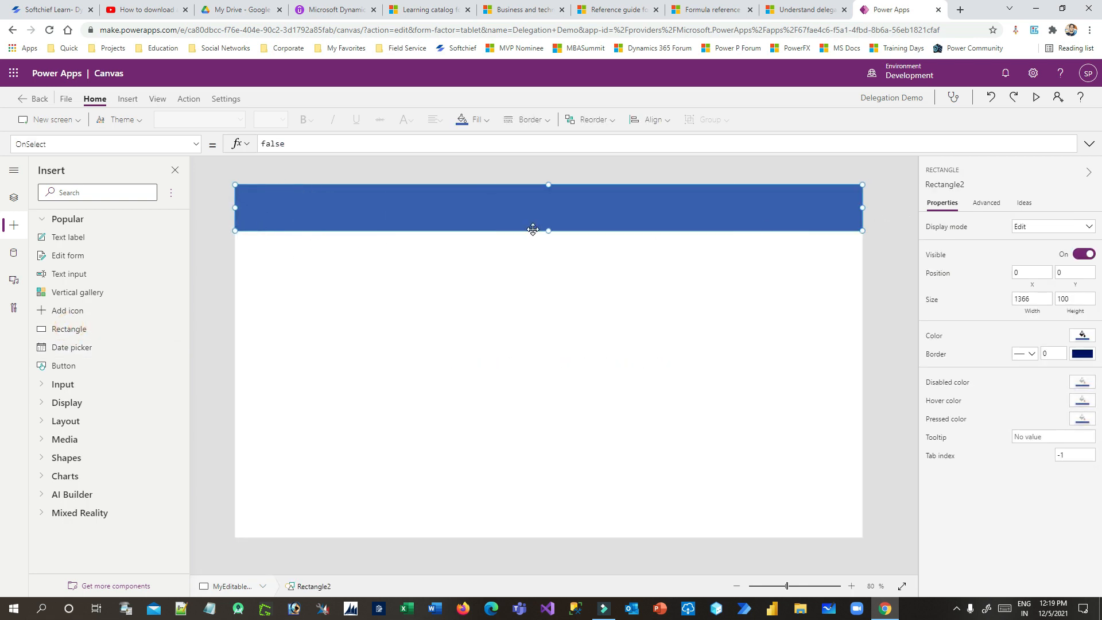
pyautogui.moveTo(548, 231); pyautogui.dragTo(545, 227)
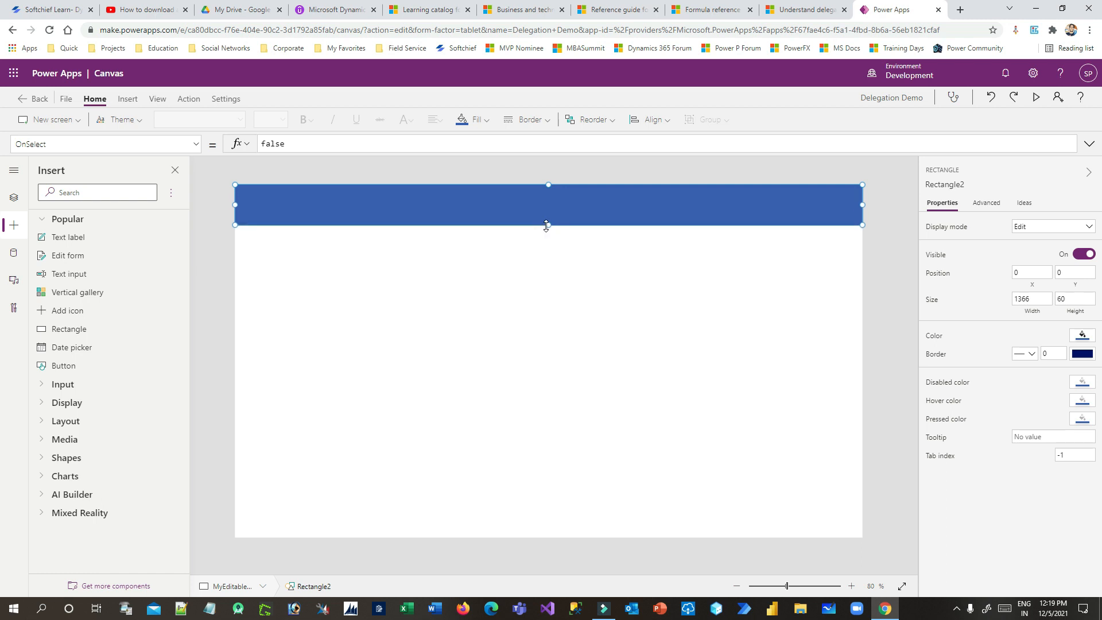
pyautogui.click(482, 119)
pyautogui.click(596, 291)
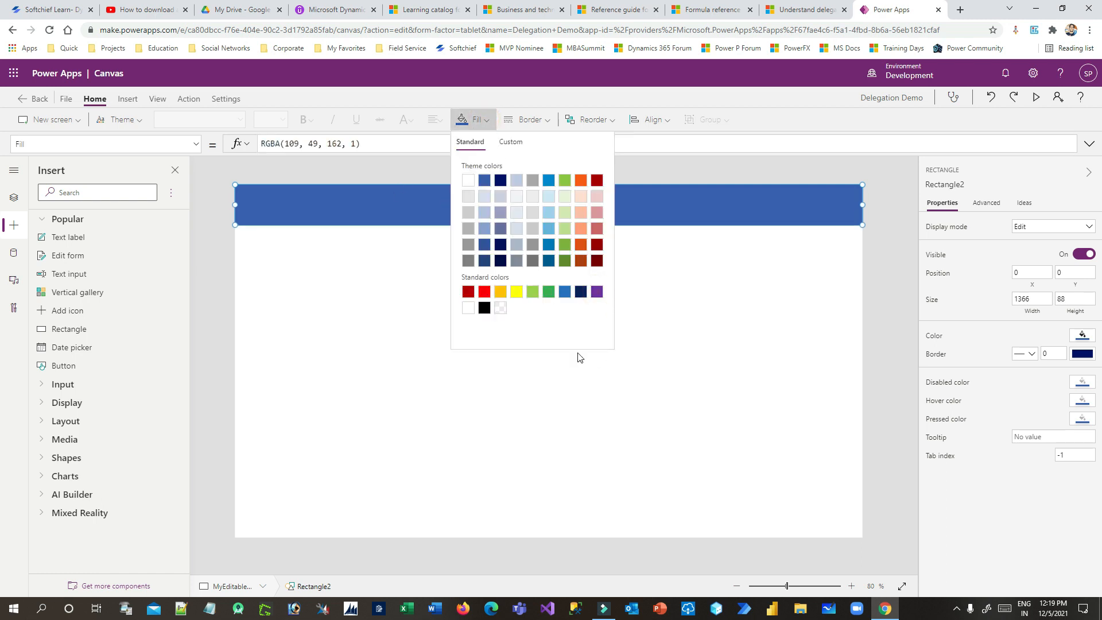
pyautogui.click(386, 278)
pyautogui.click(340, 209)
# Place a text label on the header with white, size 36 font
pyautogui.moveTo(69, 237); pyautogui.dragTo(280, 204)
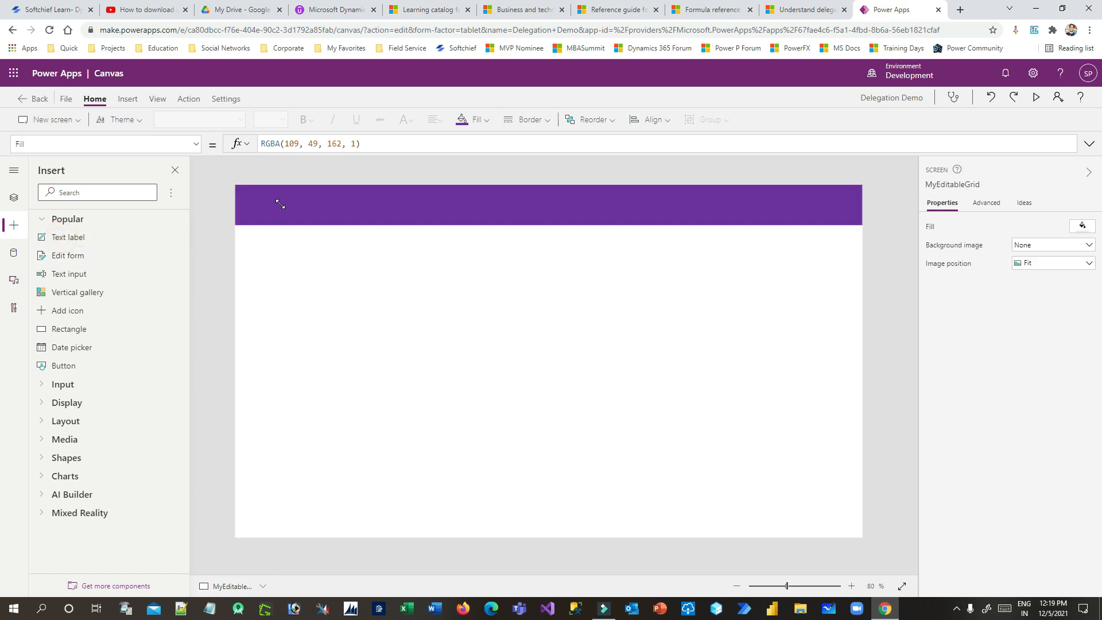
pyautogui.click(404, 120)
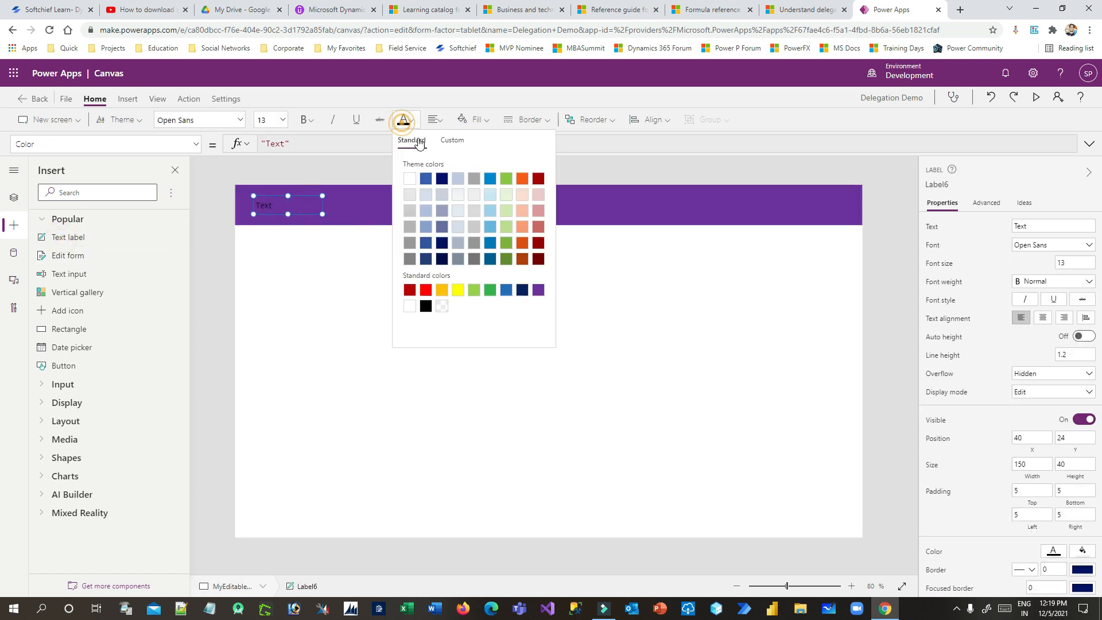
pyautogui.click(409, 178)
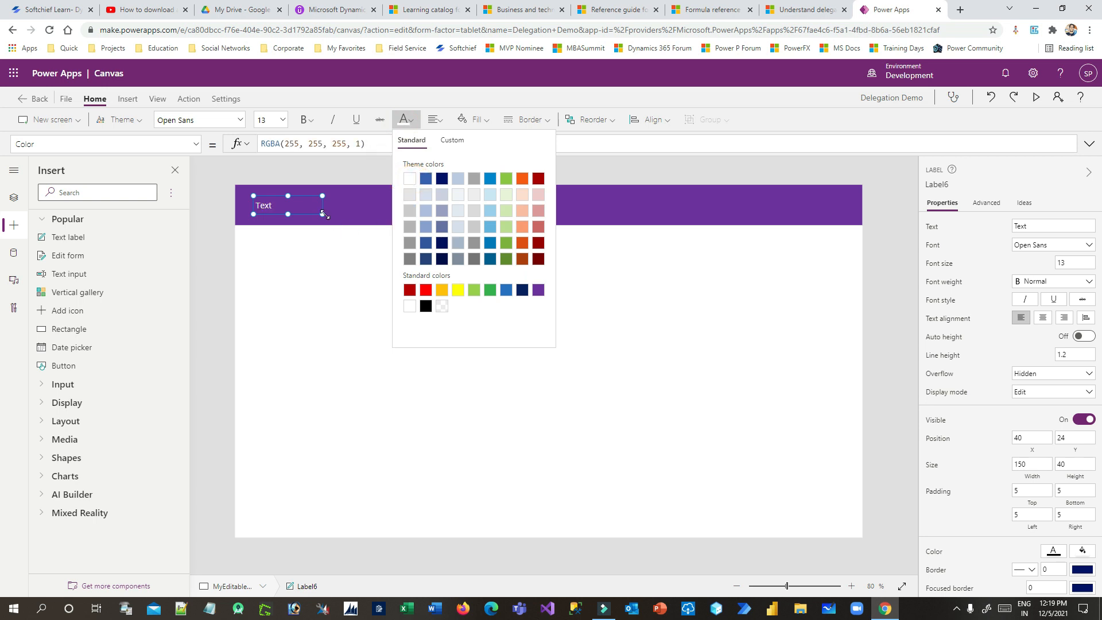
pyautogui.moveTo(322, 213); pyautogui.dragTo(501, 211)
pyautogui.click(350, 143)
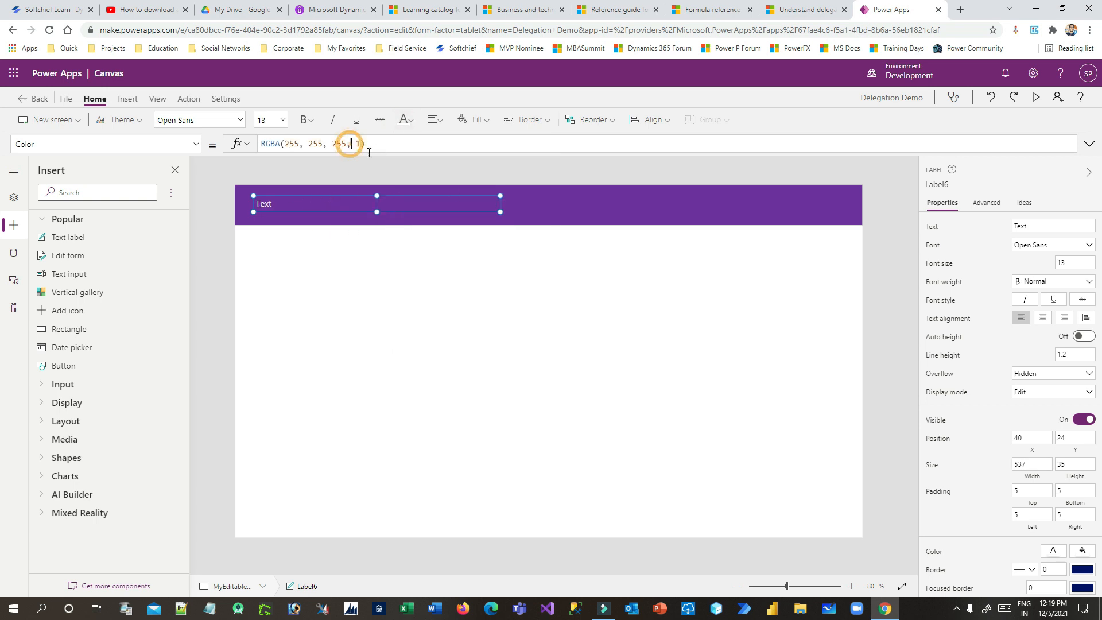
pyautogui.click(283, 119)
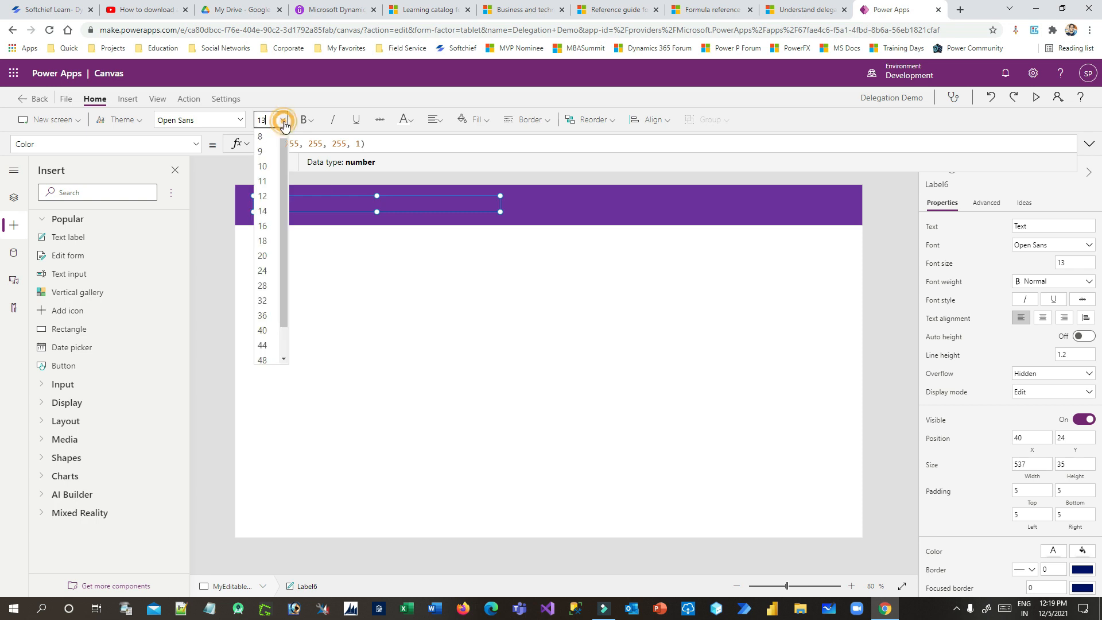
pyautogui.click(272, 317)
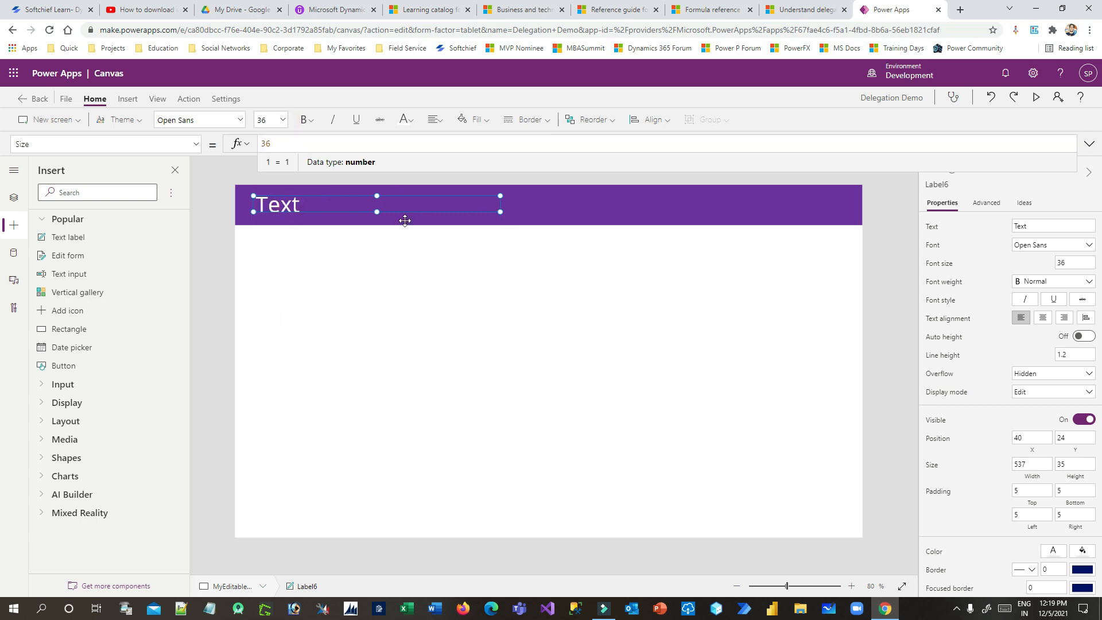
# Set the label's text to "Contact Editable Grid" and resize it to fit
pyautogui.click(1035, 226)
pyautogui.write('M')
pyautogui.write('ontact Editabl')
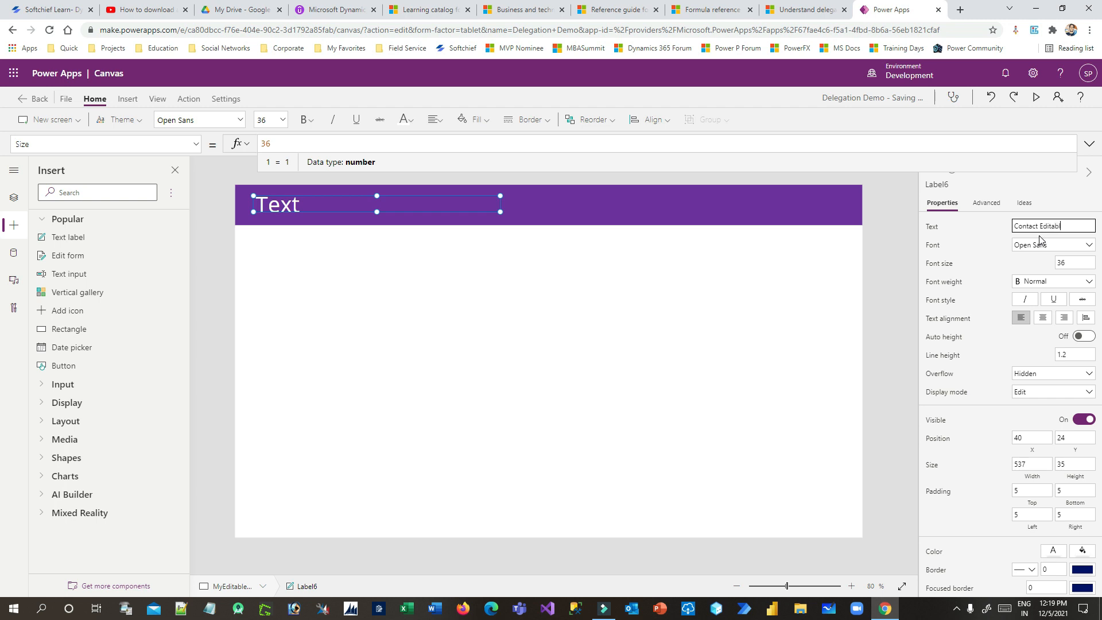
pyautogui.write('rid')
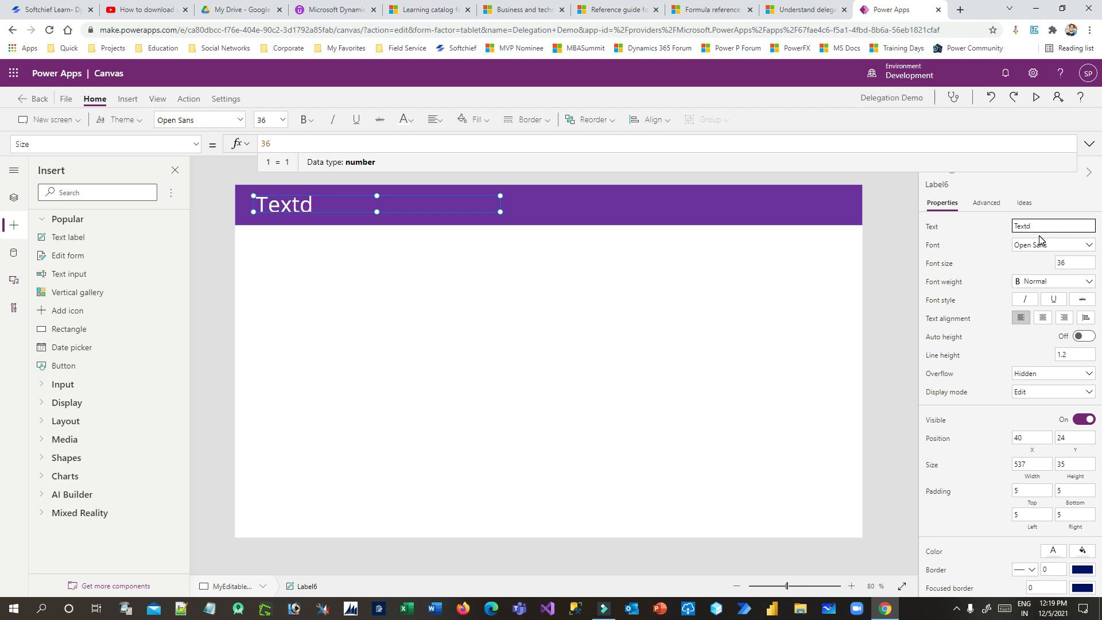
pyautogui.doubleClick(1036, 229)
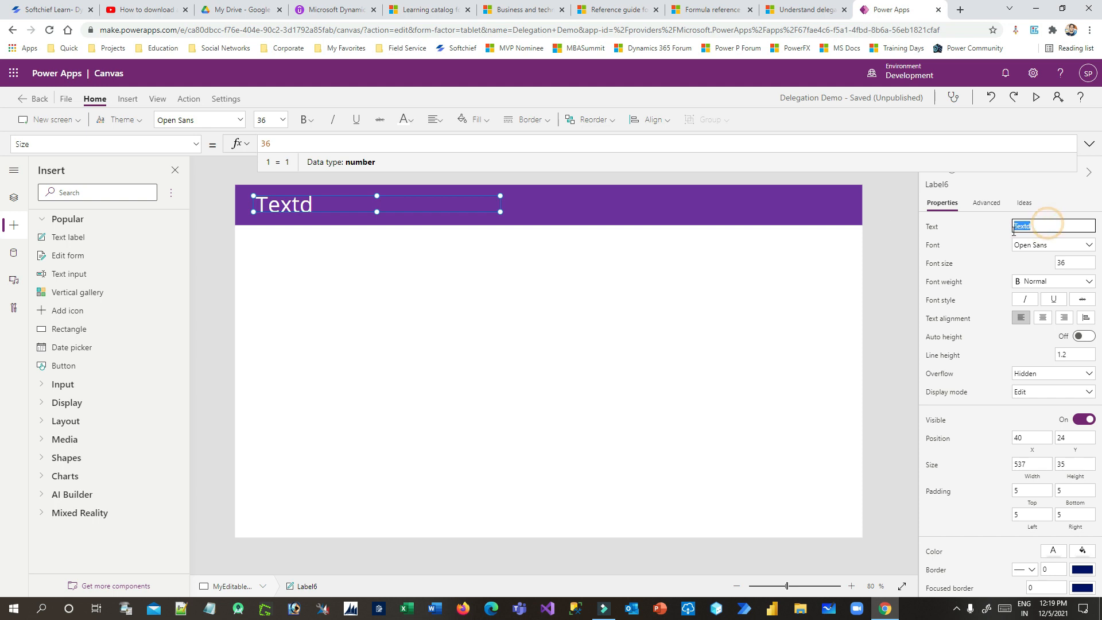
pyautogui.write('Cont')
pyautogui.click(1006, 226)
pyautogui.click(452, 239)
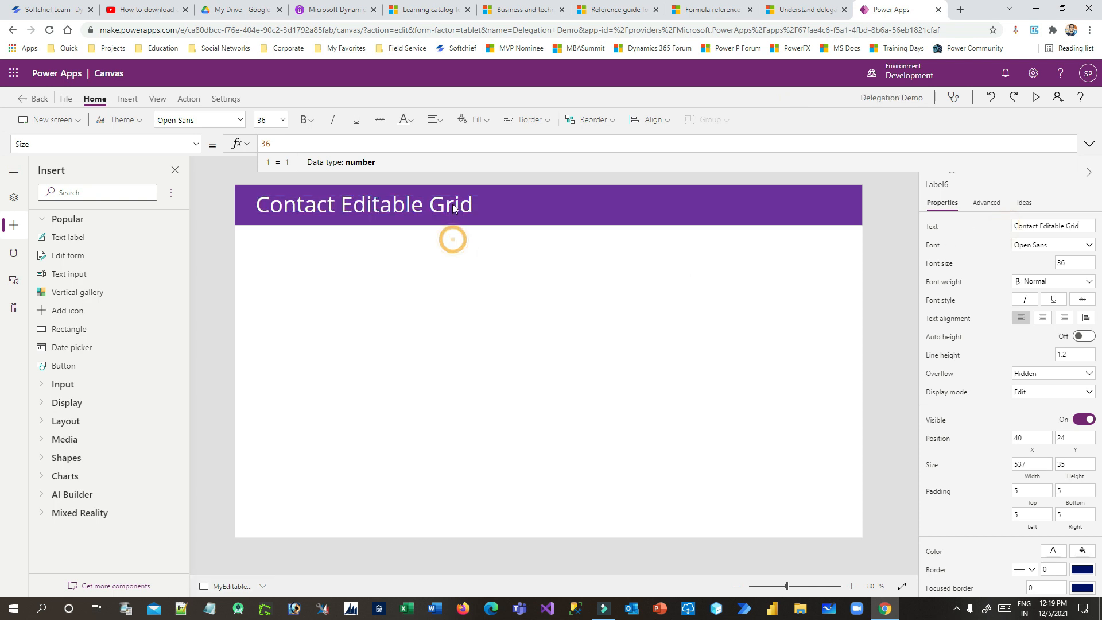
pyautogui.click(452, 203)
pyautogui.moveTo(501, 212); pyautogui.dragTo(509, 216)
pyautogui.click(562, 300)
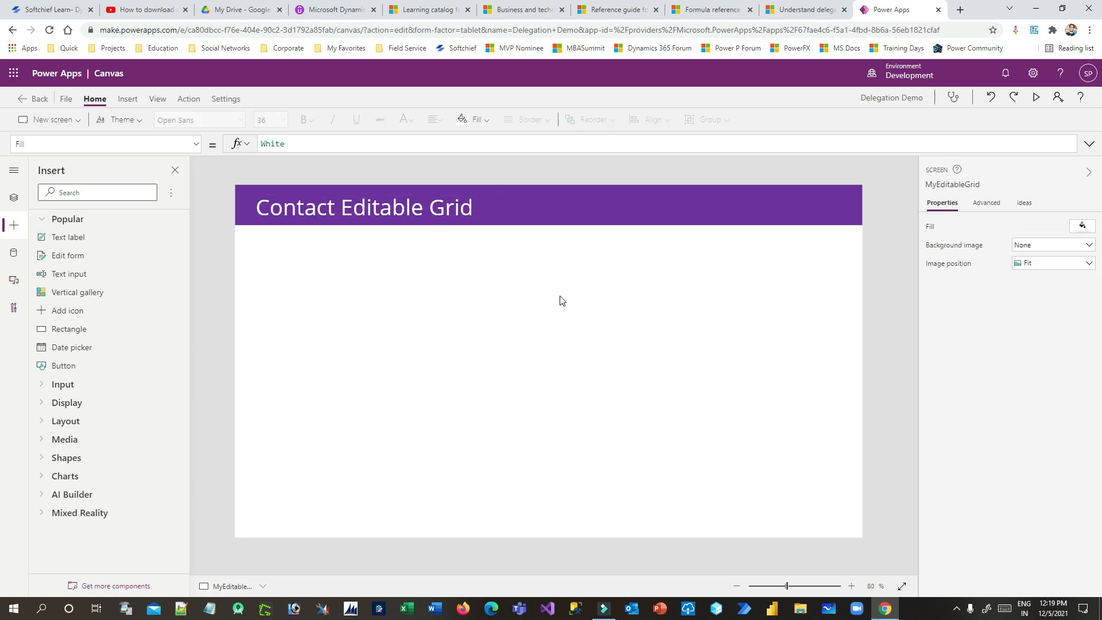
pyautogui.click(436, 278)
# Insert an Add icon into the header and make it white
pyautogui.click(128, 104)
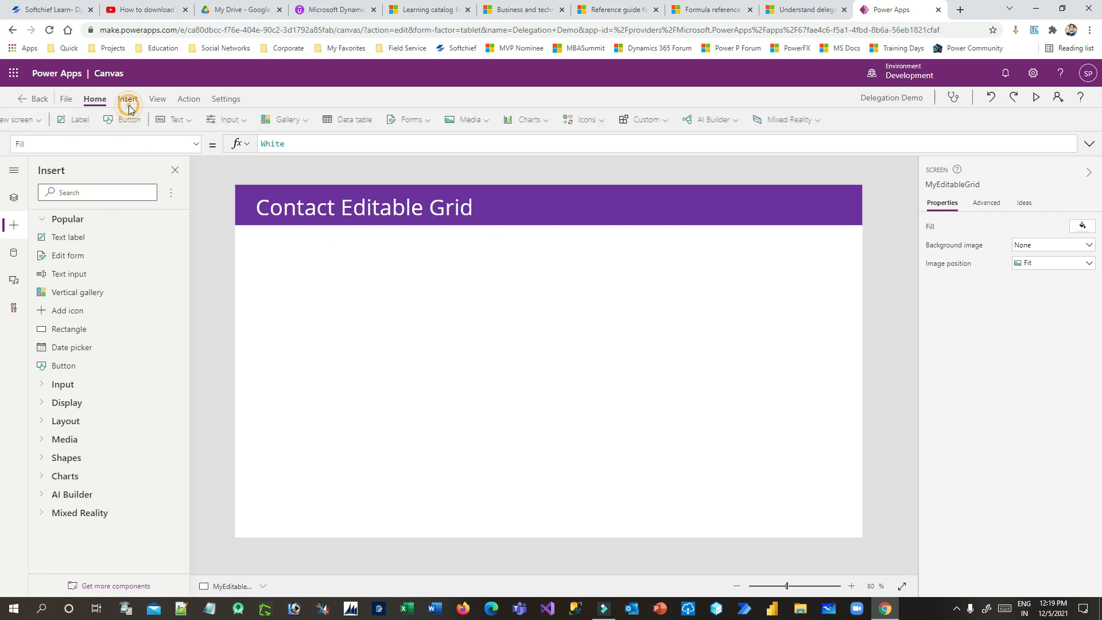
pyautogui.click(628, 119)
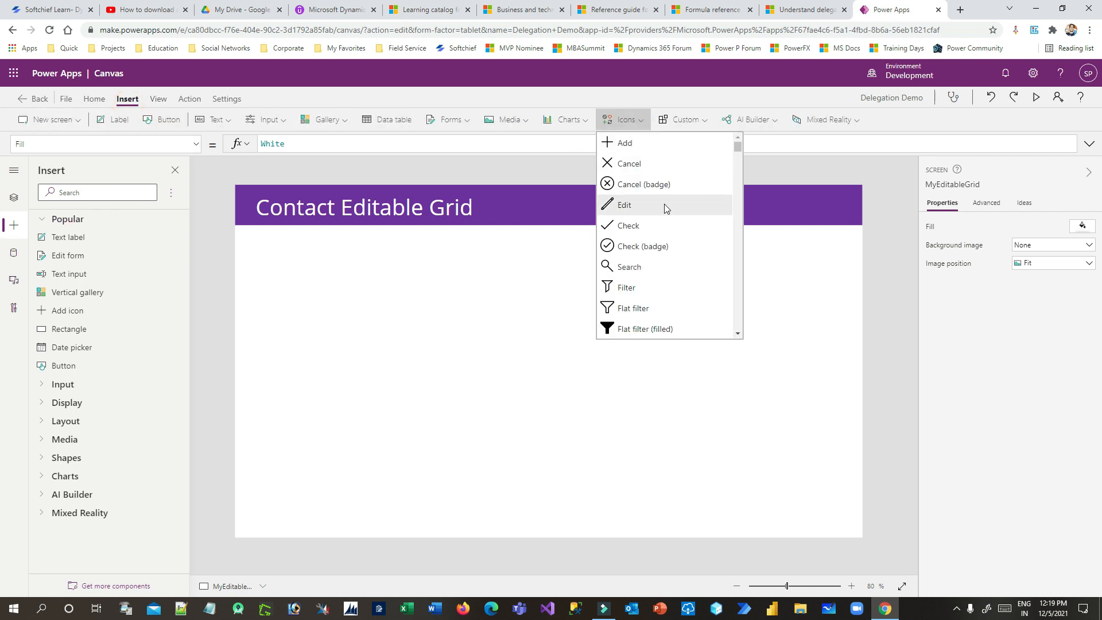
pyautogui.click(652, 144)
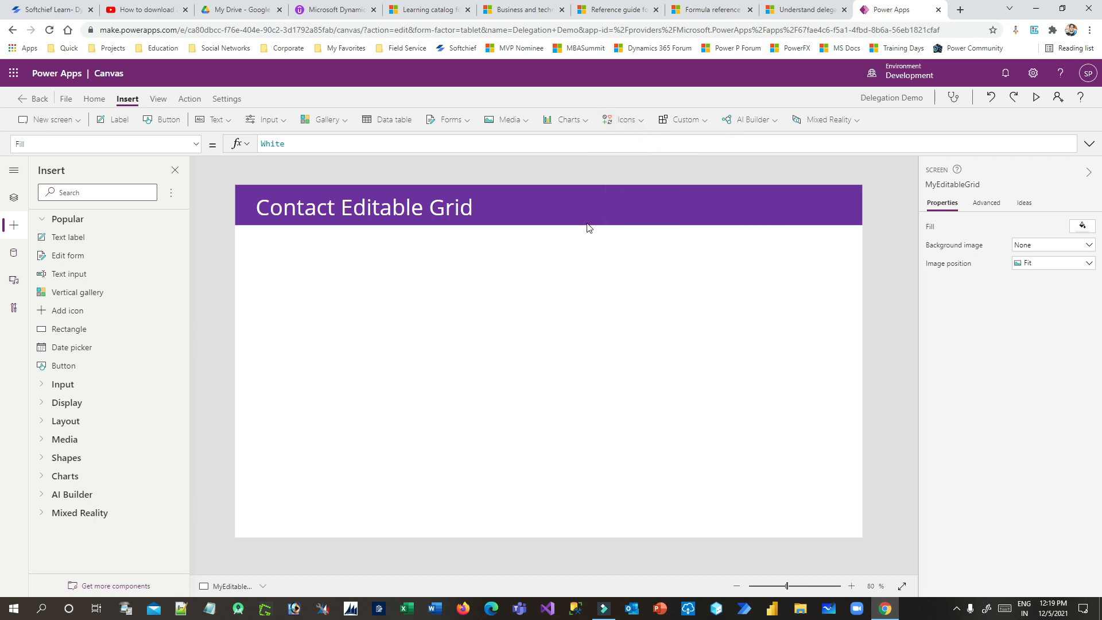
pyautogui.moveTo(279, 229); pyautogui.dragTo(698, 208)
pyautogui.click(94, 99)
pyautogui.click(405, 120)
pyautogui.click(411, 182)
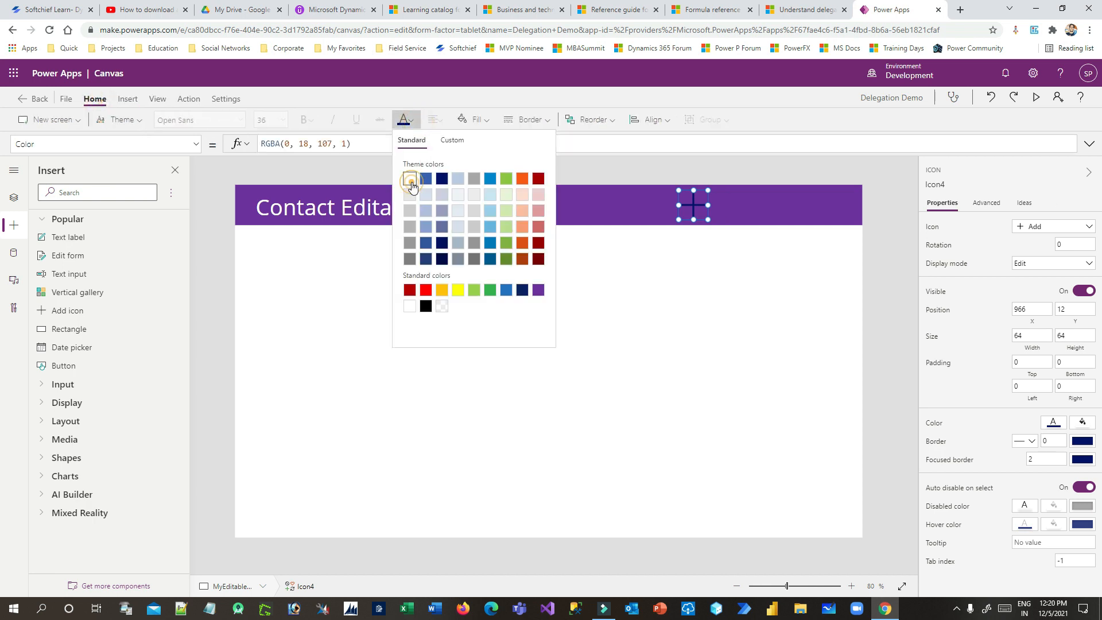
pyautogui.click(741, 280)
pyautogui.click(698, 205)
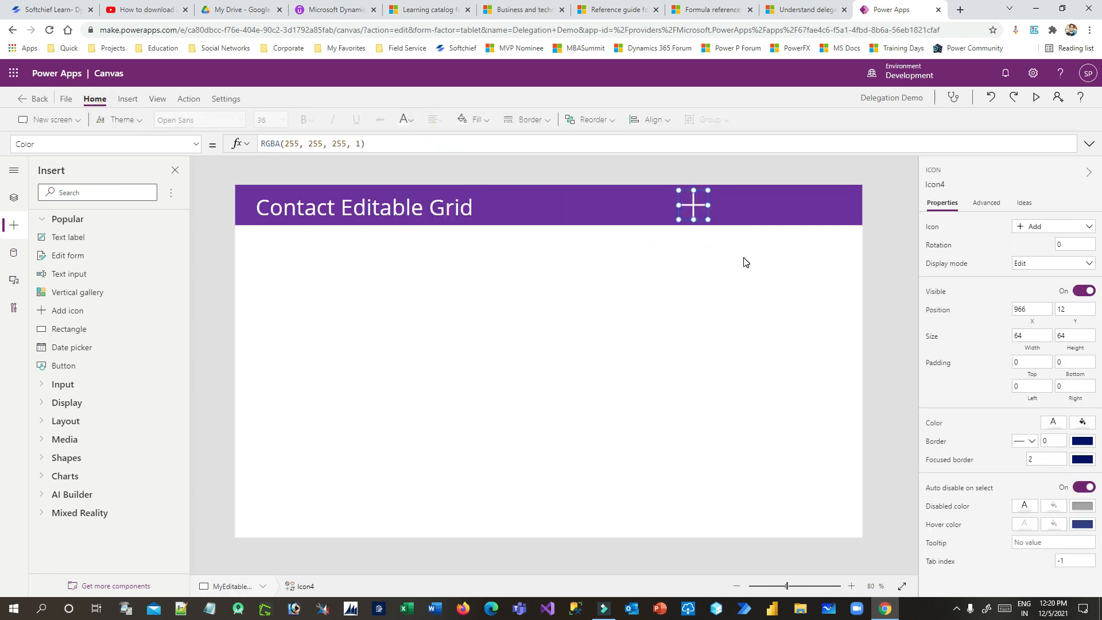
# Paste a copy of the Add icon beside it and change its Icon to Save
pyautogui.hotkey('ctrl', 'v')
pyautogui.moveTo(699, 216); pyautogui.dragTo(735, 206)
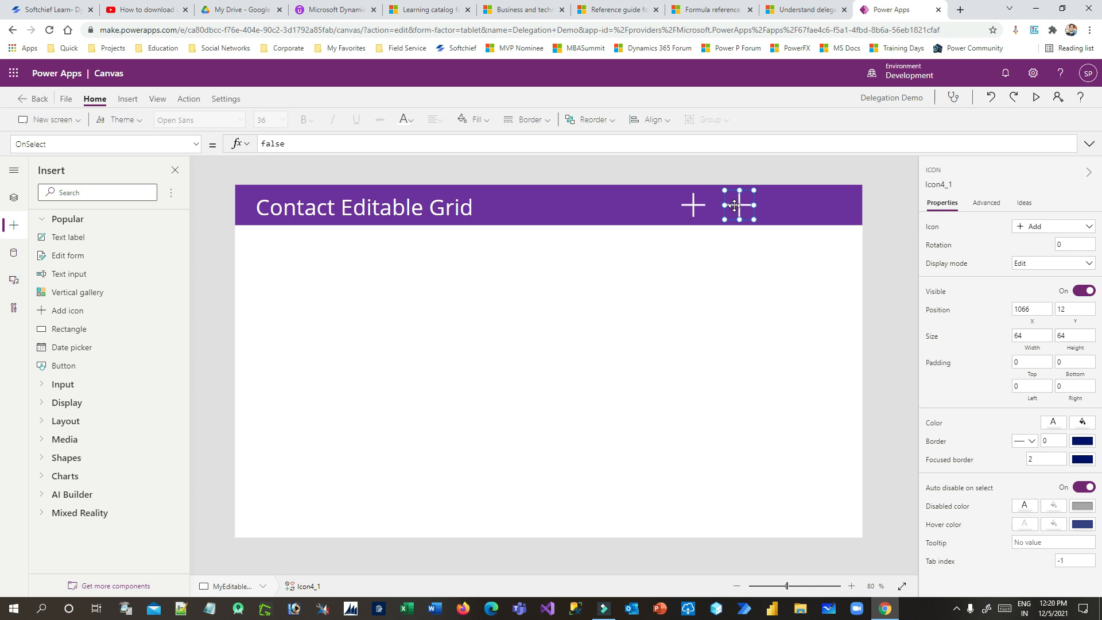
pyautogui.click(196, 147)
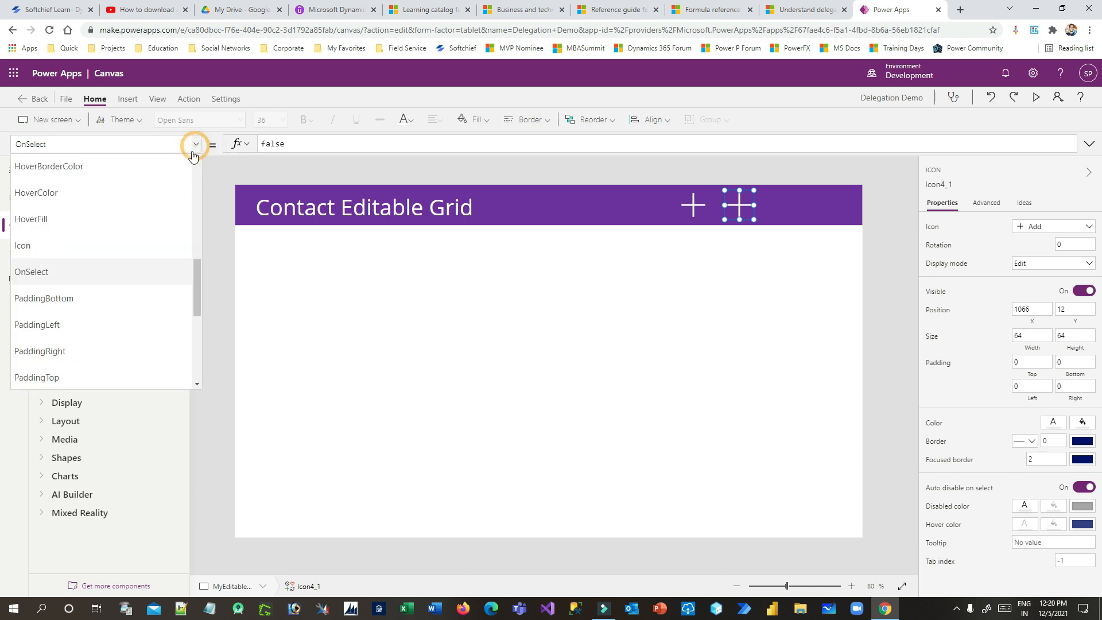
pyautogui.click(101, 246)
pyautogui.click(309, 142)
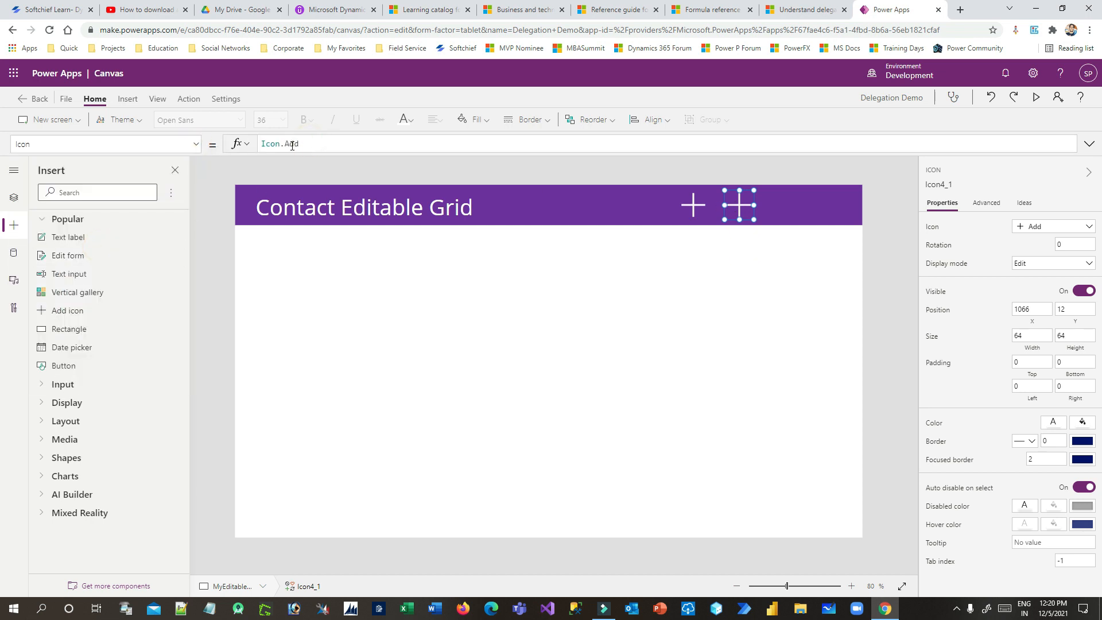
pyautogui.doubleClick(291, 143)
pyautogui.write('Save')
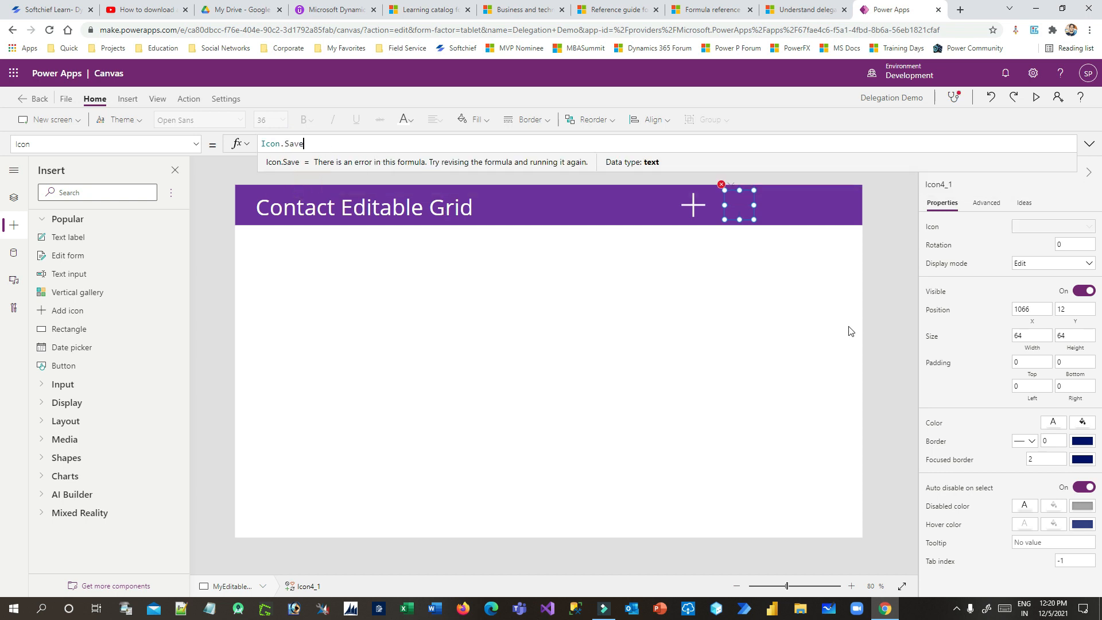
pyautogui.click(765, 262)
pyautogui.click(746, 208)
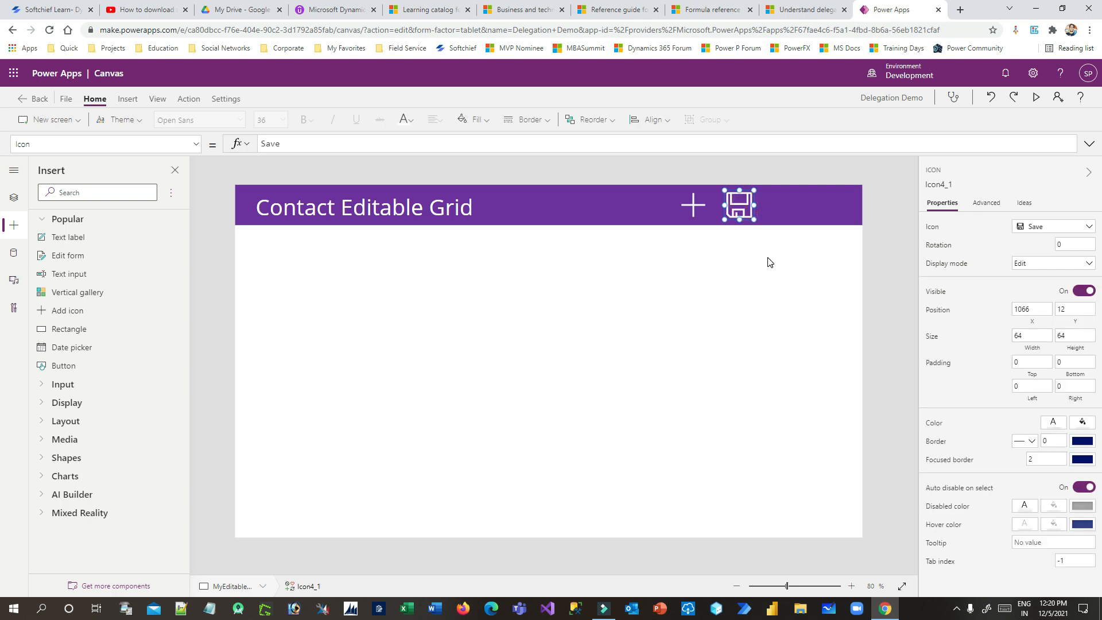
# Duplicate the Save icon at the header's right end and turn it into Reload
pyautogui.hotkey('ctrl', 'c')
pyautogui.hotkey('ctrl', 'v')
pyautogui.moveTo(749, 223); pyautogui.dragTo(836, 207)
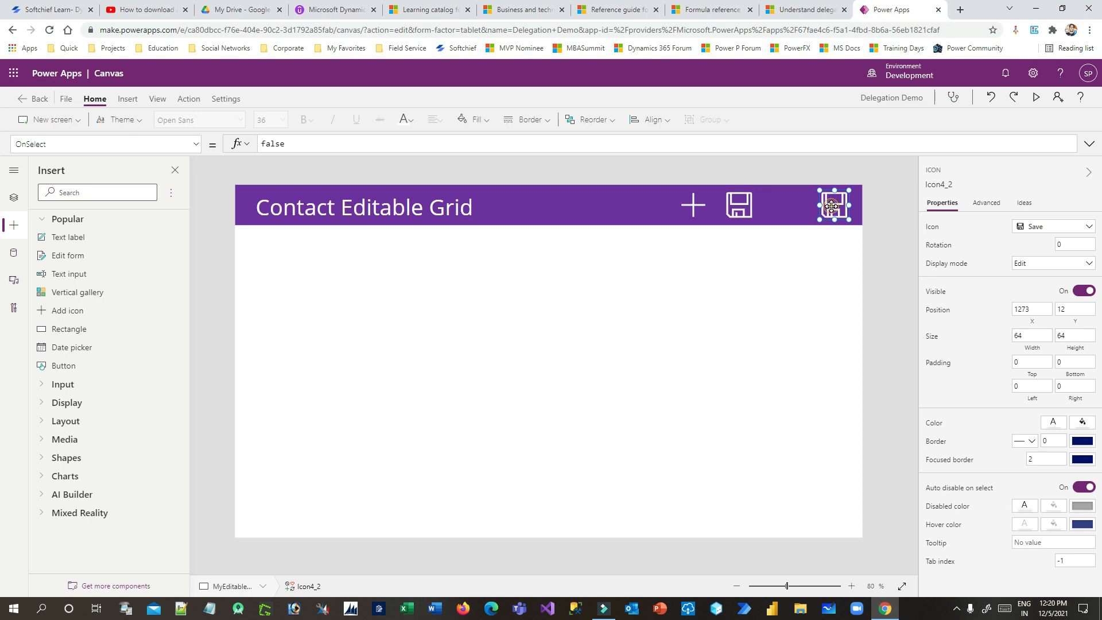
pyautogui.click(196, 144)
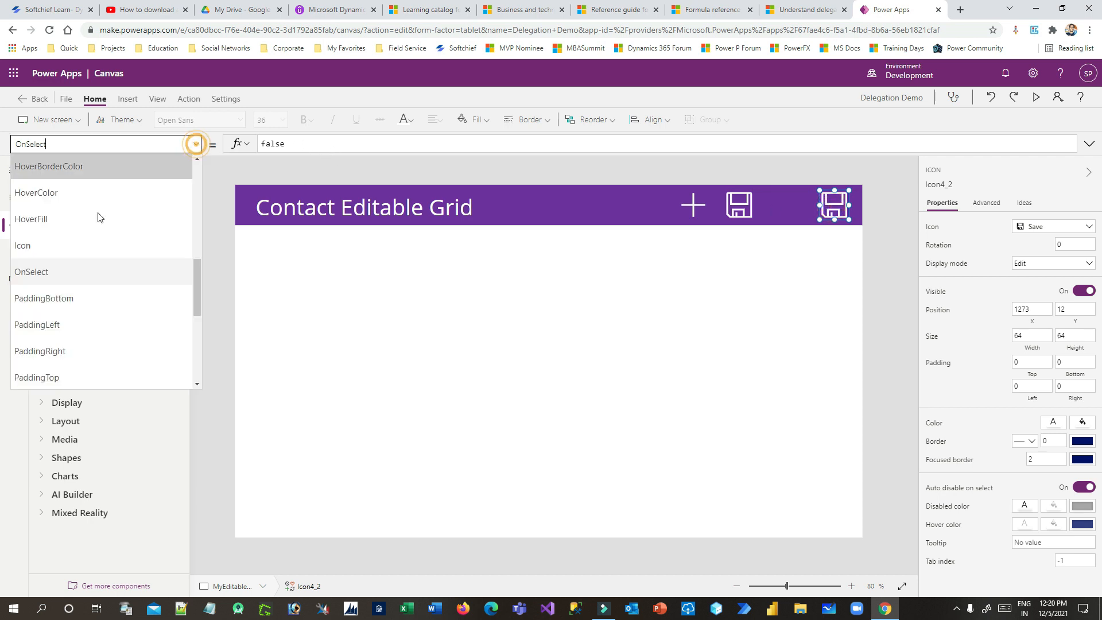
pyautogui.click(67, 248)
pyautogui.doubleClick(297, 143)
pyautogui.write('Refres')
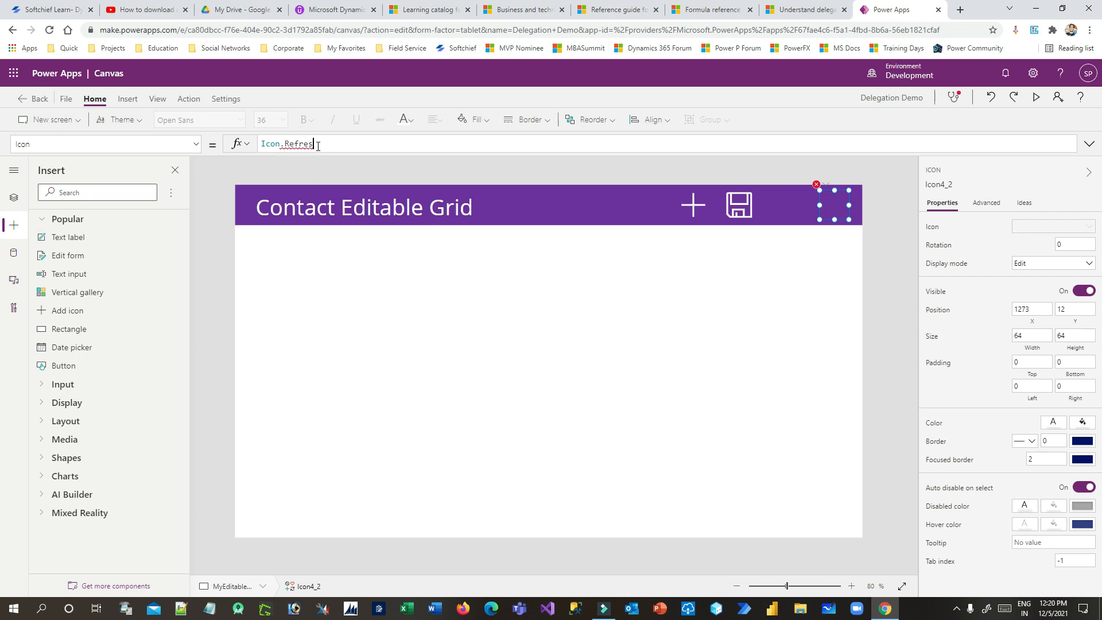
pyautogui.press('BackSpace')
pyautogui.press('BackSpace')
pyautogui.press('BackSpace')
pyautogui.press('BackSpace')
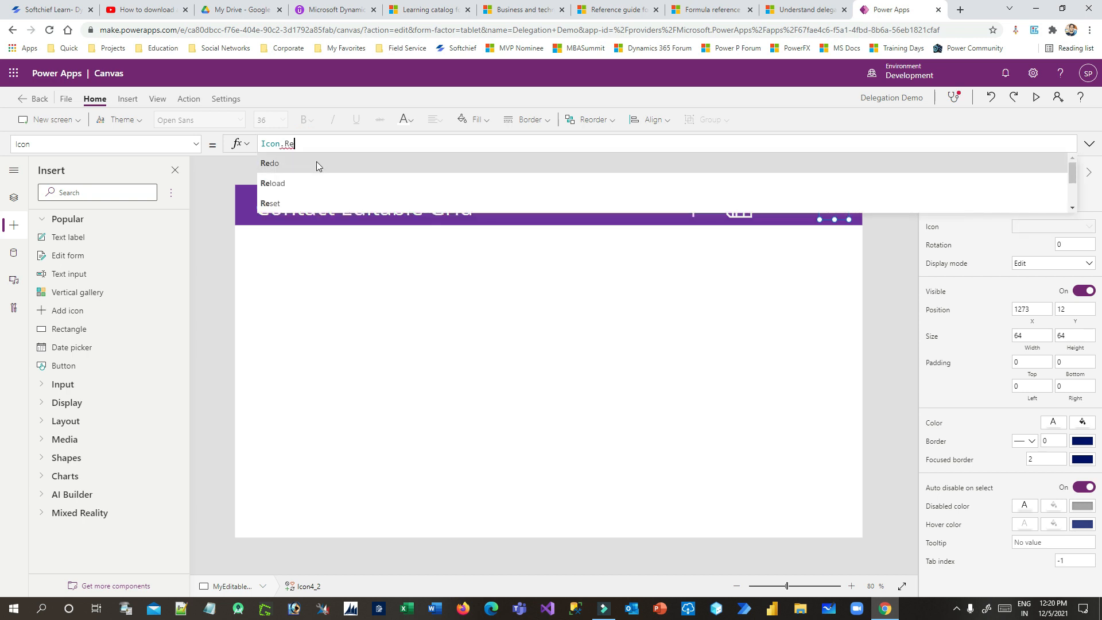
pyautogui.click(308, 183)
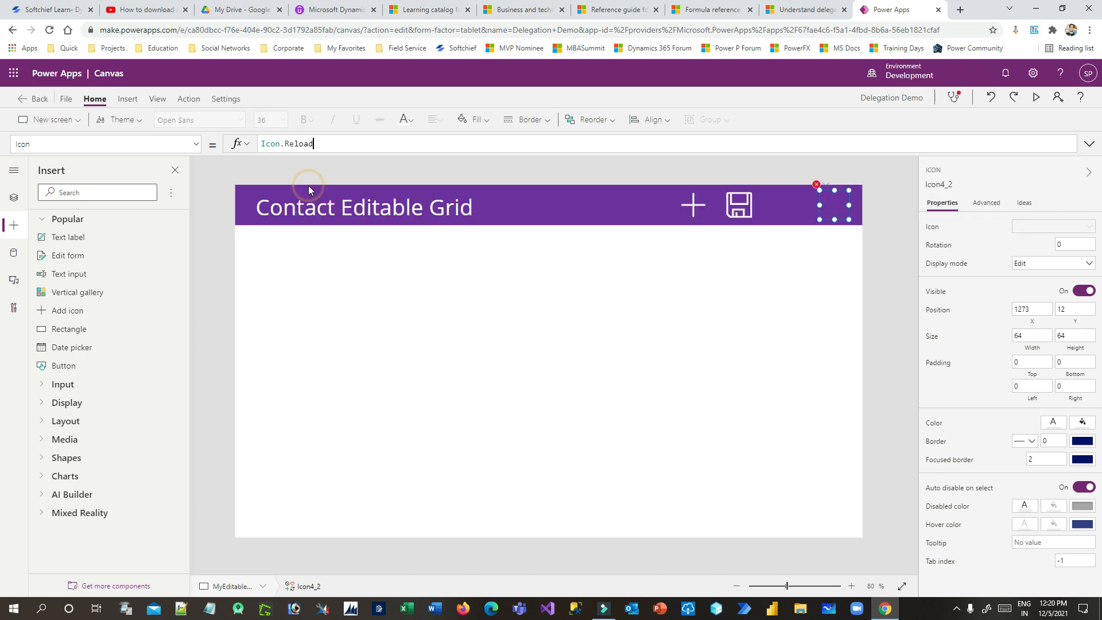
pyautogui.click(802, 300)
# Make the header bar taller and line the three icons up at its right end
pyautogui.click(620, 217)
pyautogui.moveTo(551, 228); pyautogui.dragTo(555, 226)
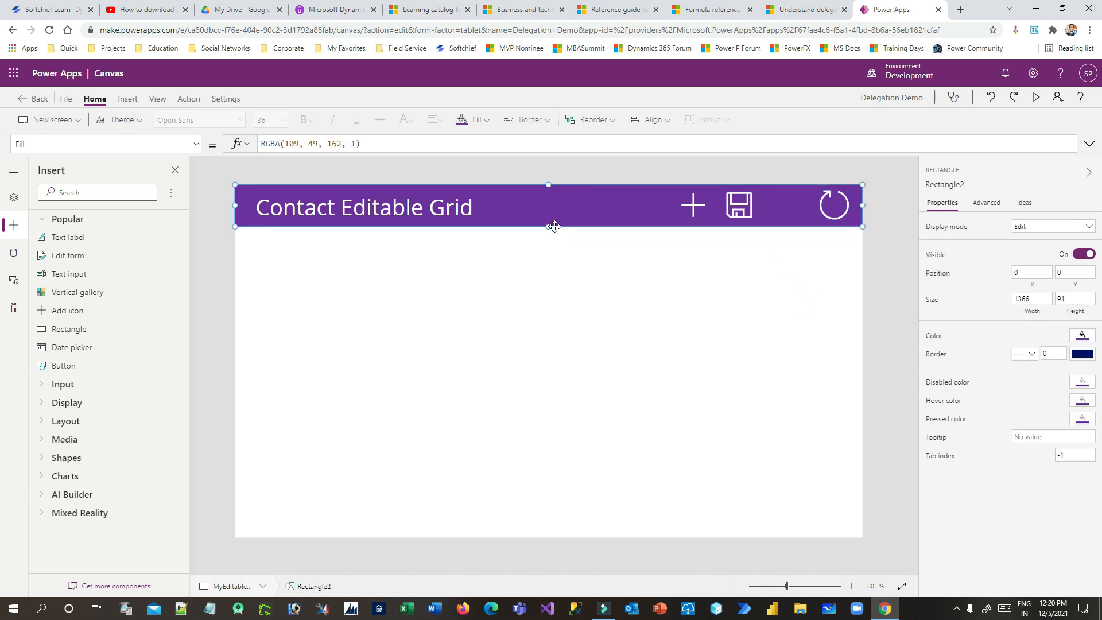
pyautogui.click(875, 305)
pyautogui.moveTo(744, 211); pyautogui.dragTo(790, 210)
pyautogui.moveTo(697, 207); pyautogui.dragTo(750, 206)
pyautogui.click(784, 210)
pyautogui.click(764, 258)
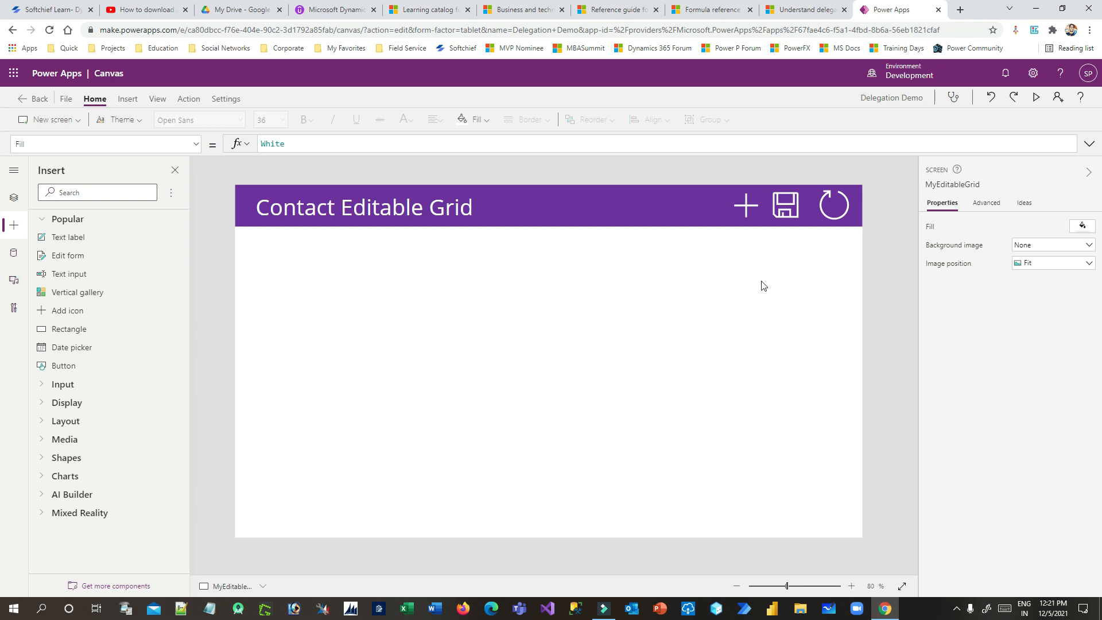
# In Tree view, rename Icon4 to icoAdd and Icon4_1 to icoSave
pyautogui.click(750, 212)
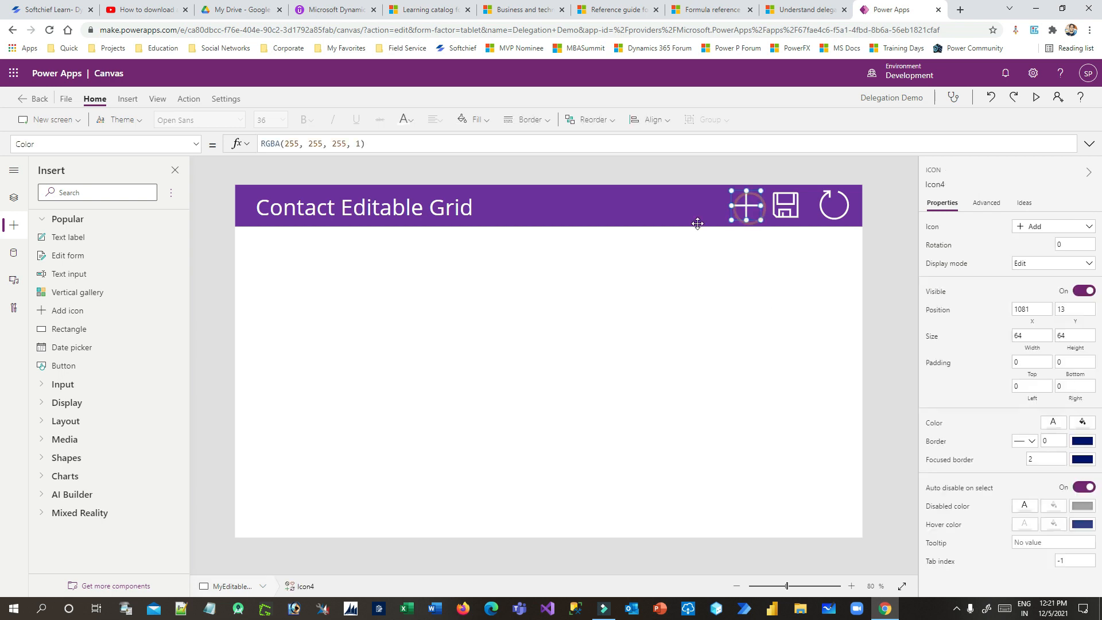
pyautogui.click(15, 200)
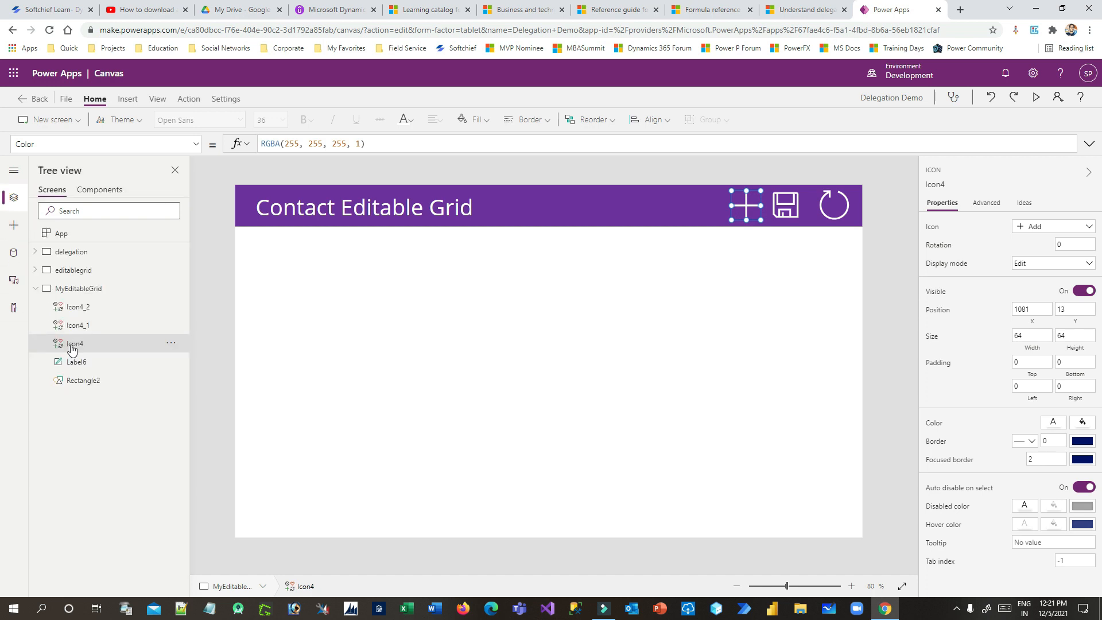
pyautogui.click(171, 343)
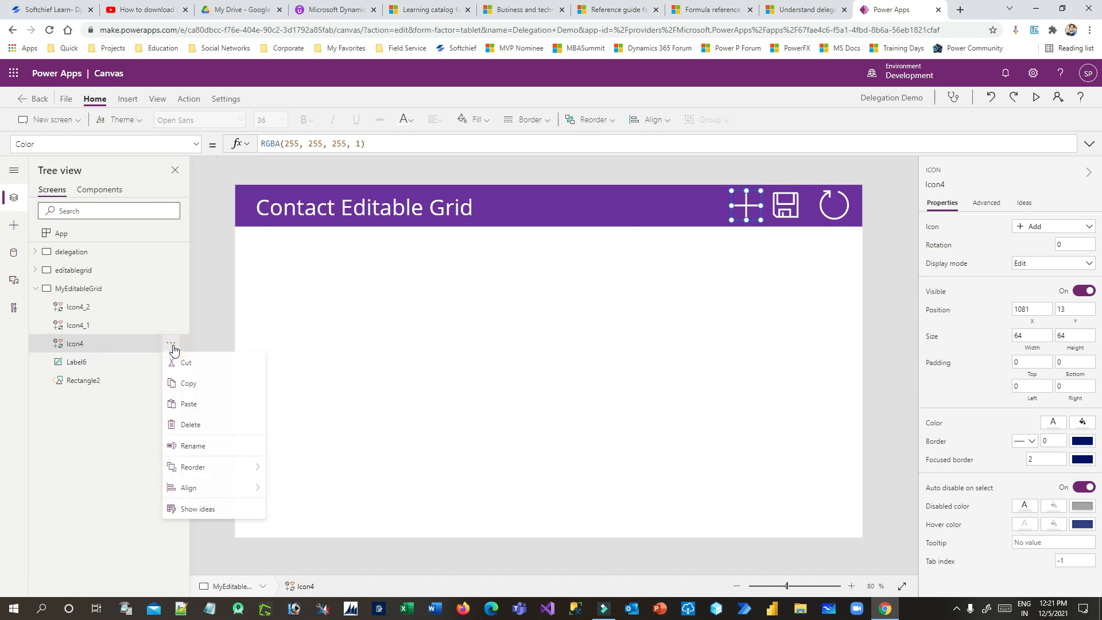
pyautogui.click(217, 453)
pyautogui.write('icoAdd')
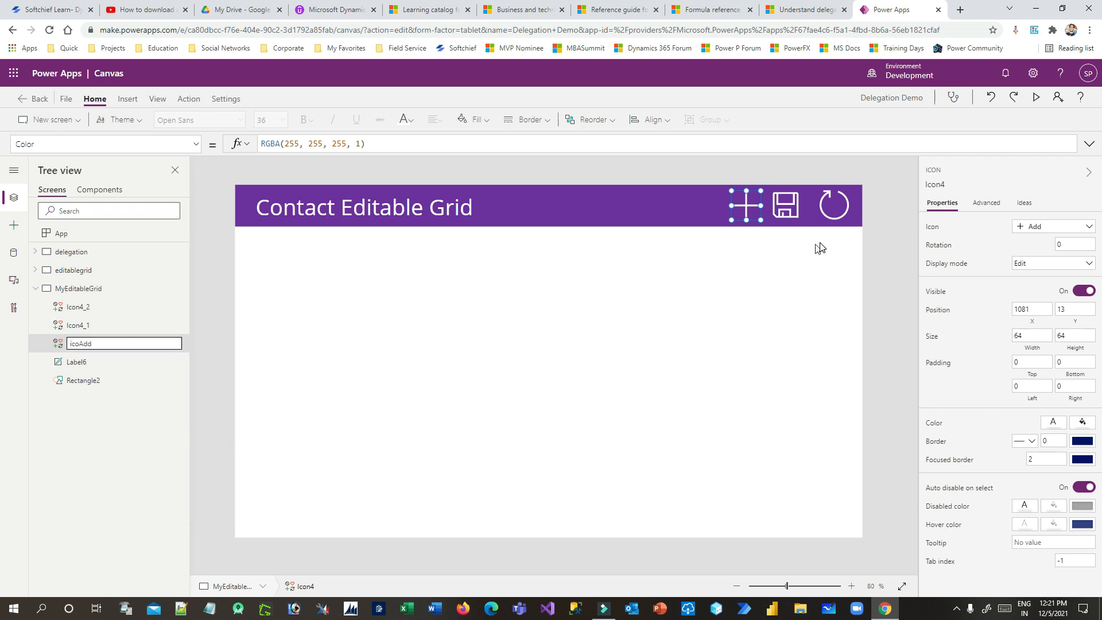
pyautogui.click(778, 211)
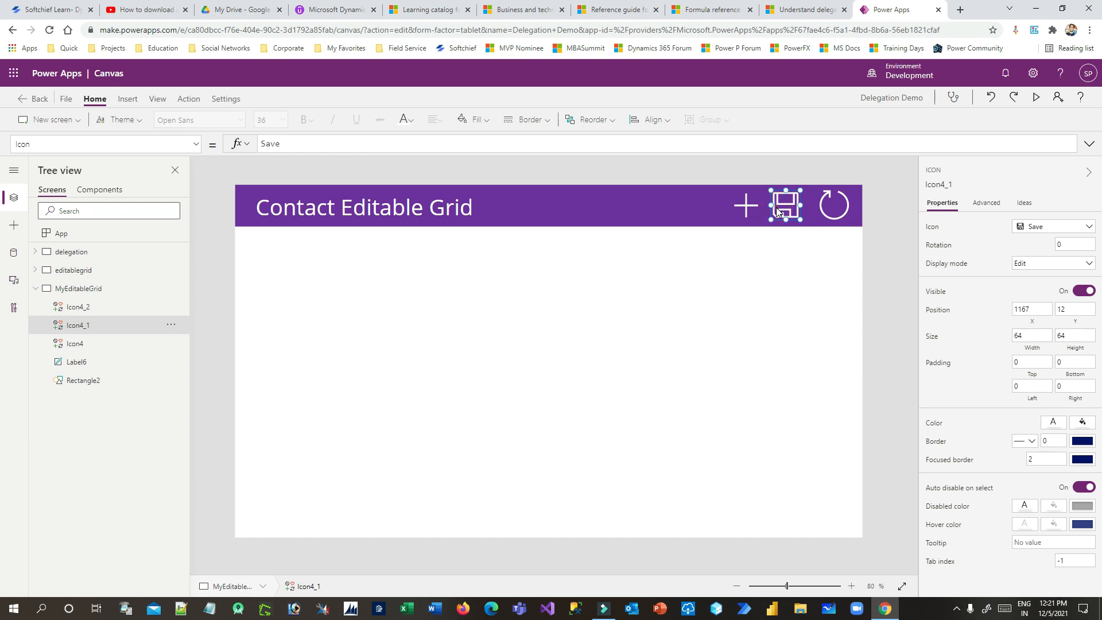
pyautogui.click(171, 325)
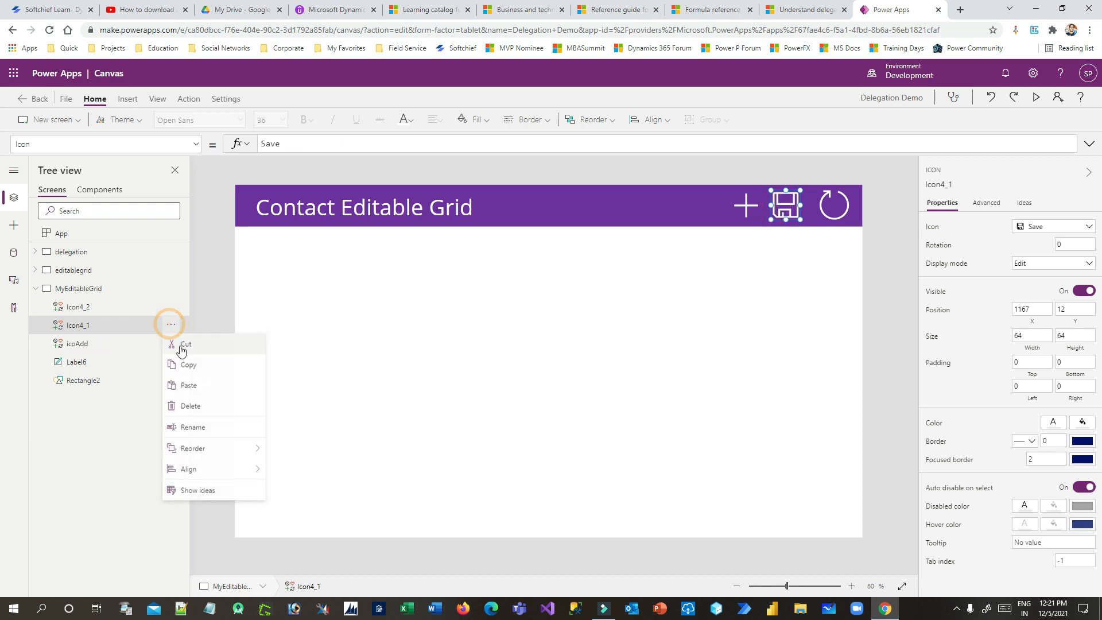
pyautogui.click(196, 423)
pyautogui.write('icoSave')
pyautogui.press('Return')
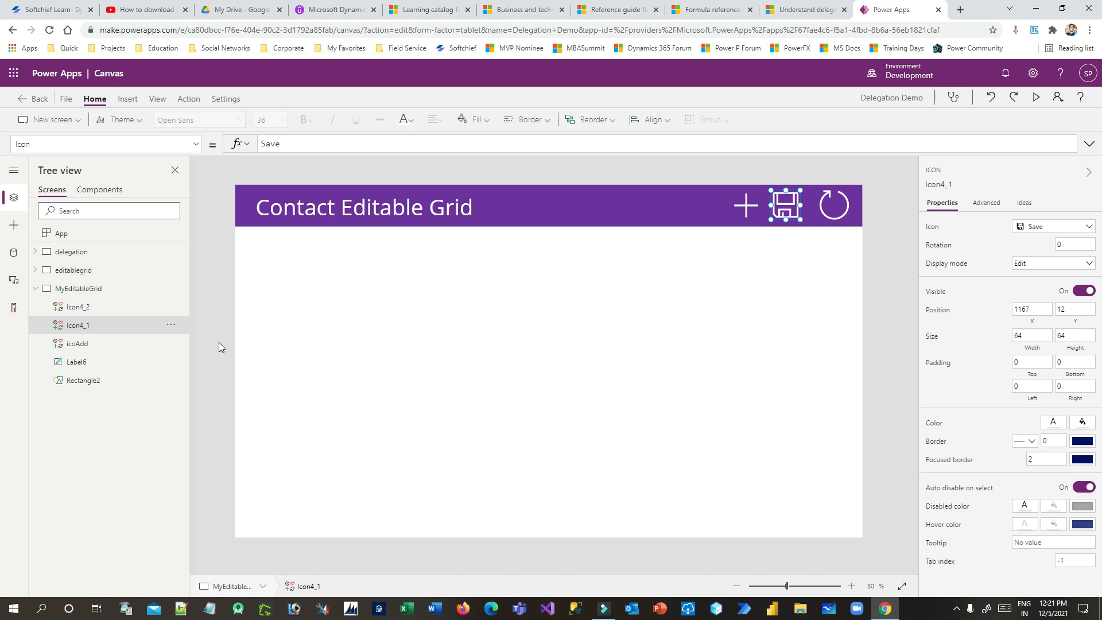
# Rename Icon4_2 to icoRefresh and Label6 to lblHead
pyautogui.click(834, 216)
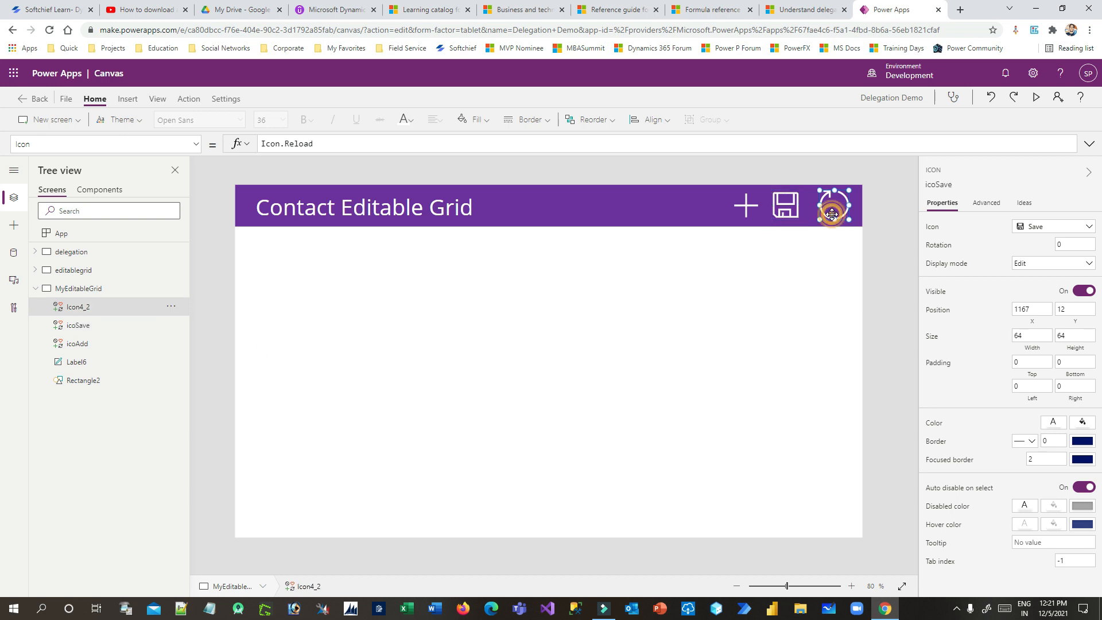
pyautogui.click(171, 307)
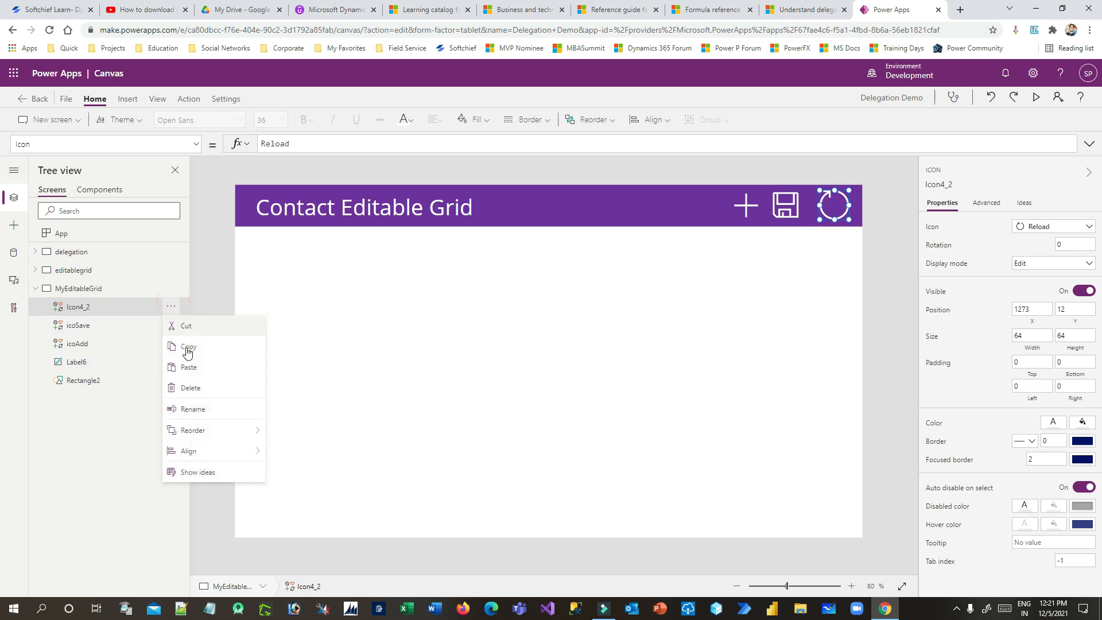
pyautogui.click(193, 409)
pyautogui.press('BackSpace')
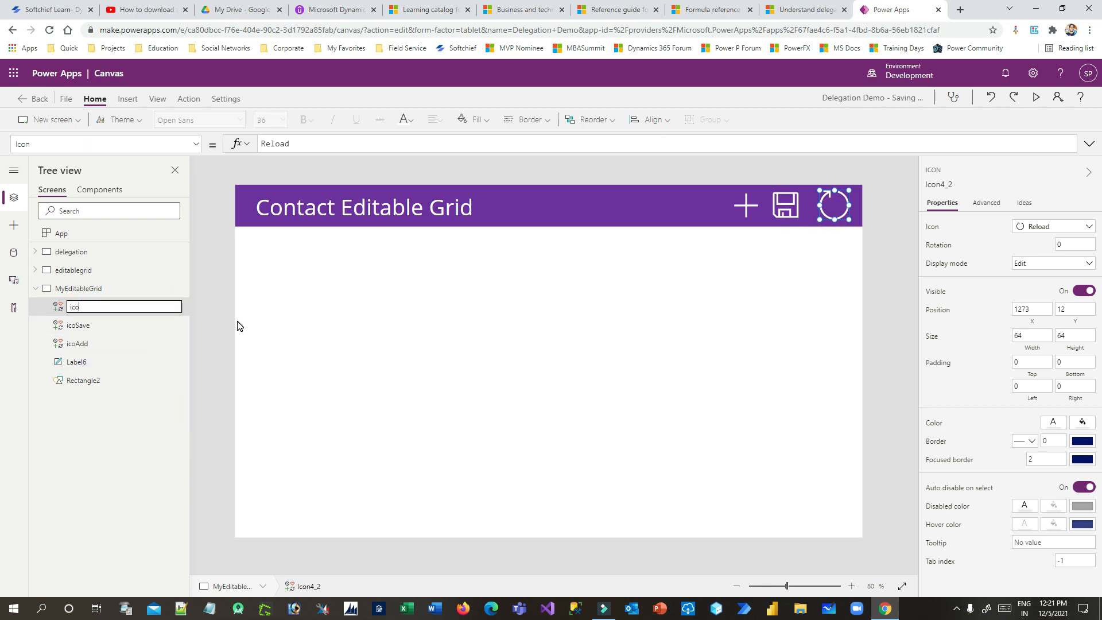
pyautogui.write('icoRefresh')
pyautogui.press('Return')
pyautogui.click(102, 360)
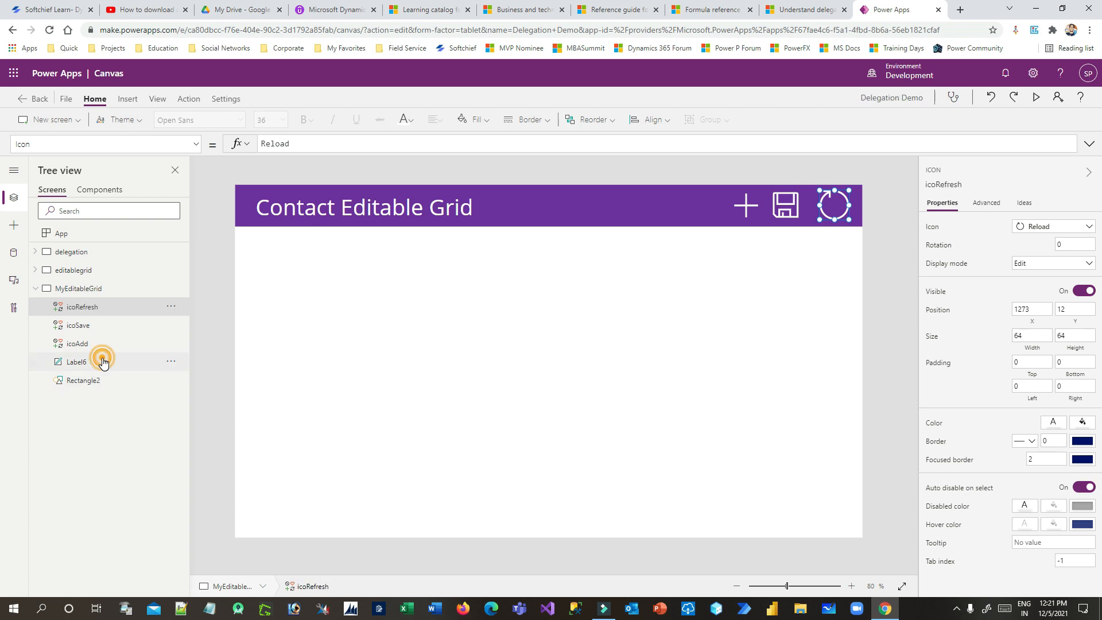
pyautogui.click(172, 363)
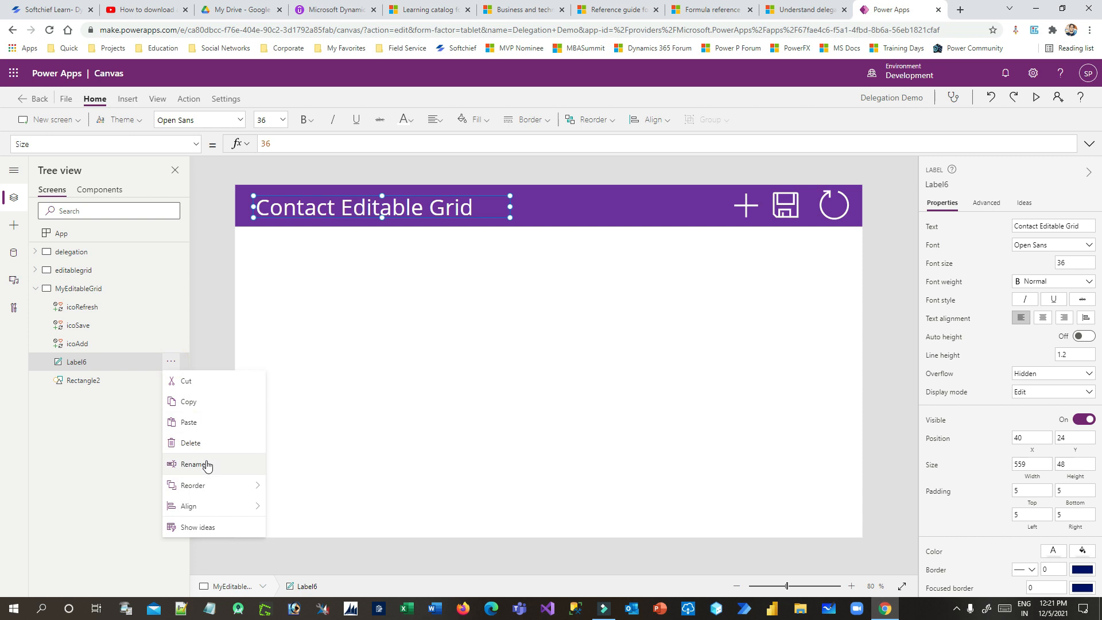
pyautogui.click(198, 462)
pyautogui.press('BackSpace')
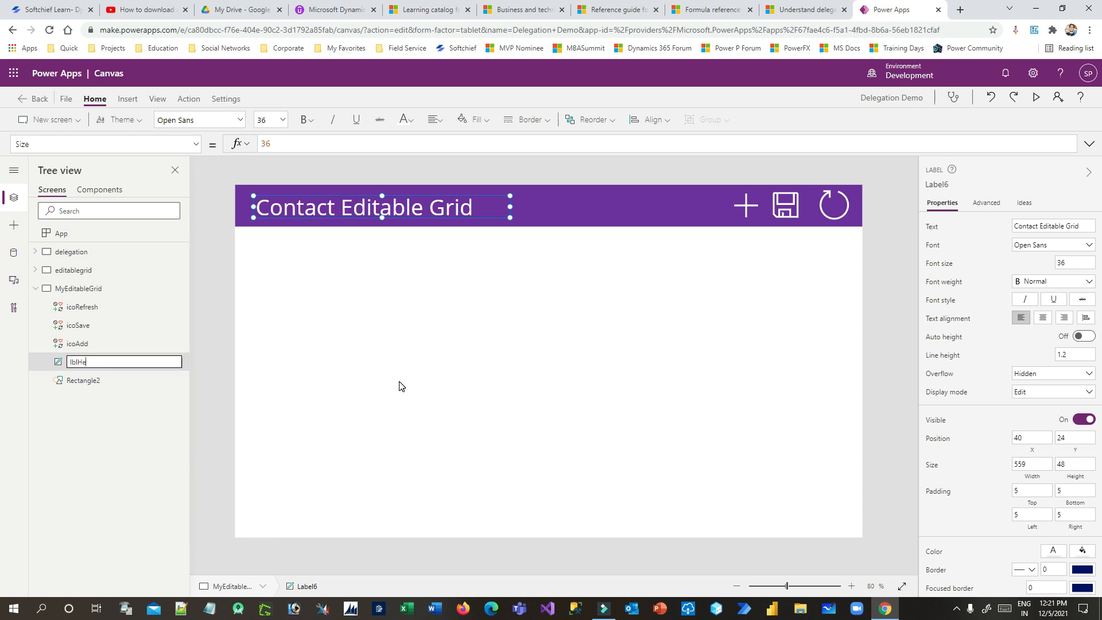
pyautogui.press('Escape')
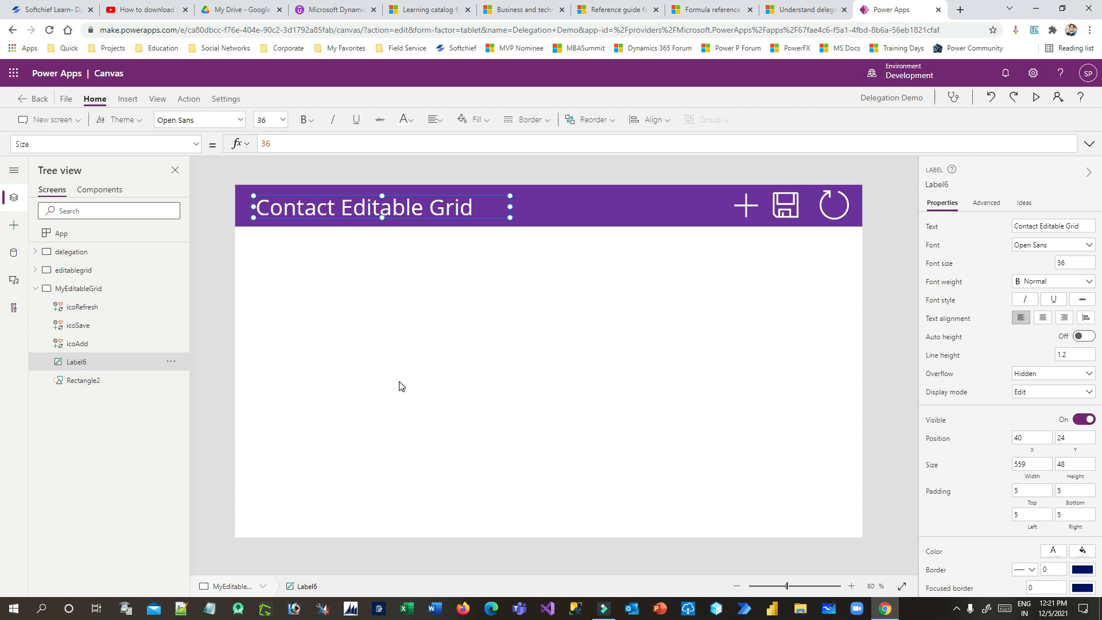
# Rename the header rectangle Rectangle2 to topbar
pyautogui.click(104, 382)
pyautogui.click(171, 380)
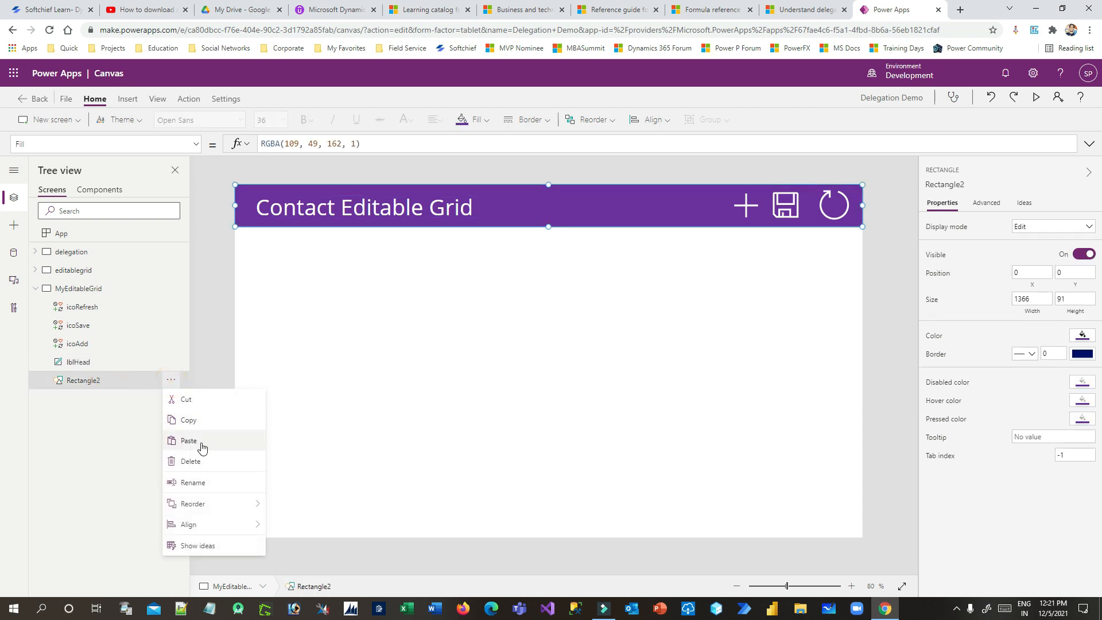
pyautogui.click(198, 482)
pyautogui.write('to')
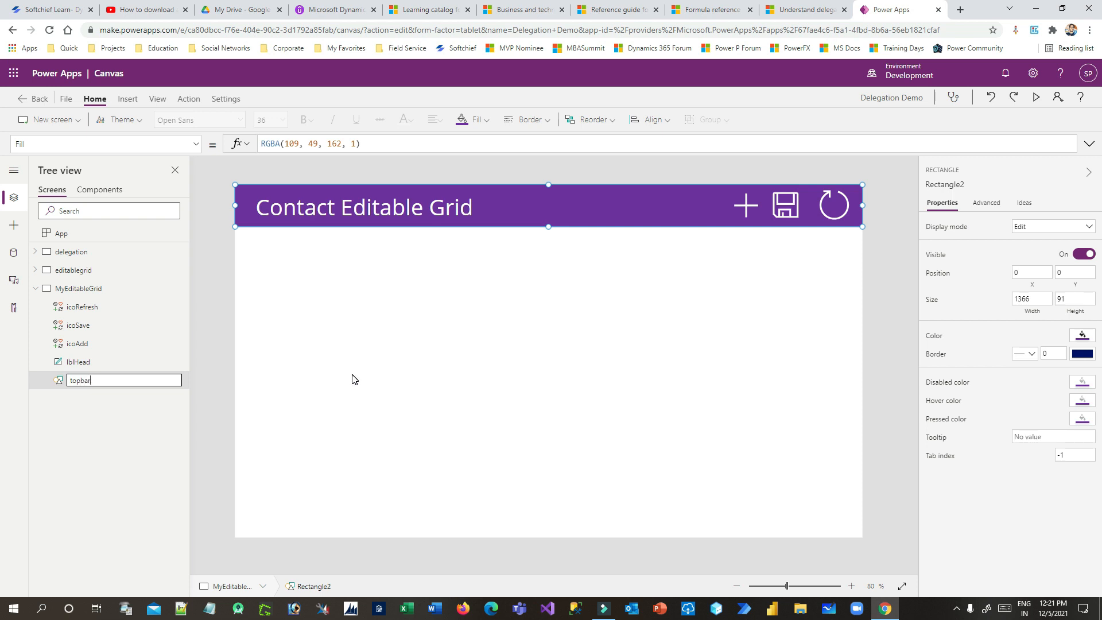
pyautogui.write('pbar')
pyautogui.press('Return')
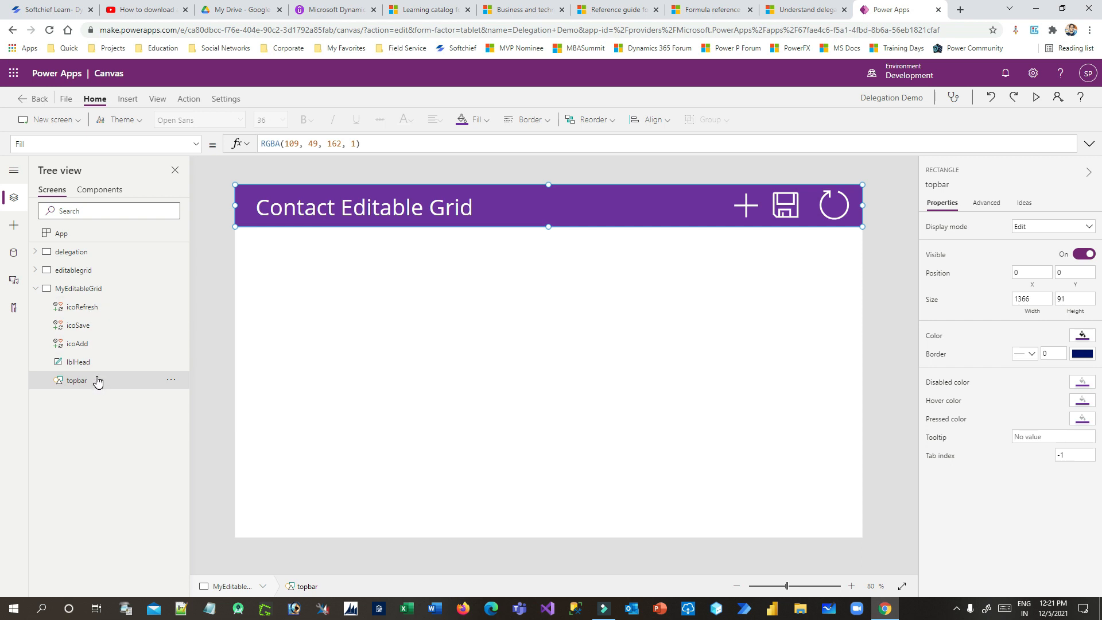
pyautogui.click(468, 325)
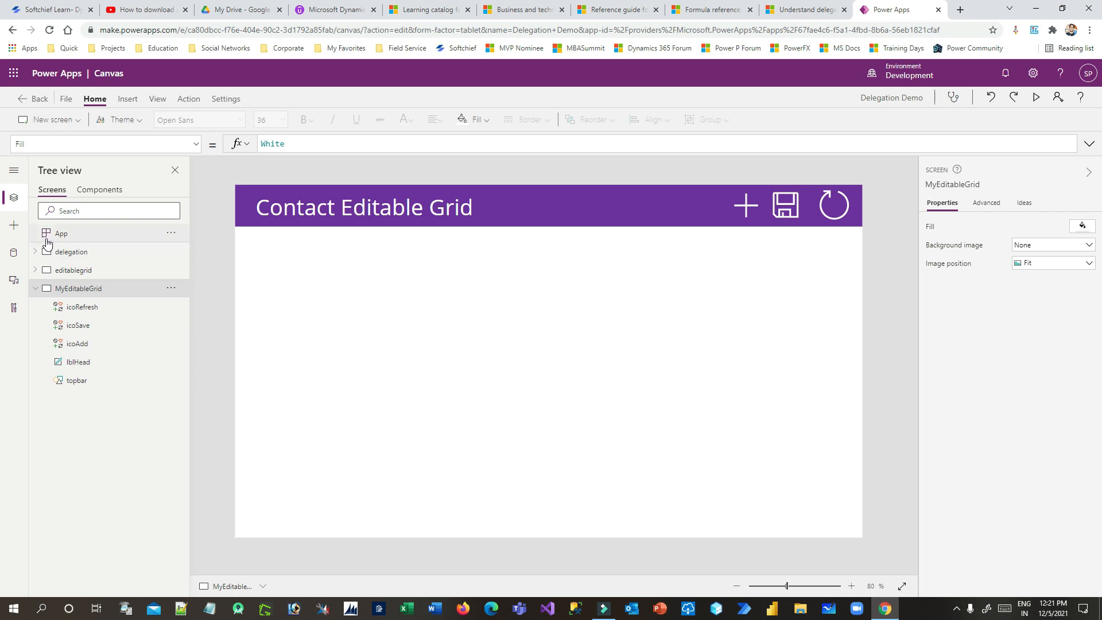
# Insert a Blank vertical gallery onto the screen after searching the controls for 'ga'
pyautogui.click(13, 225)
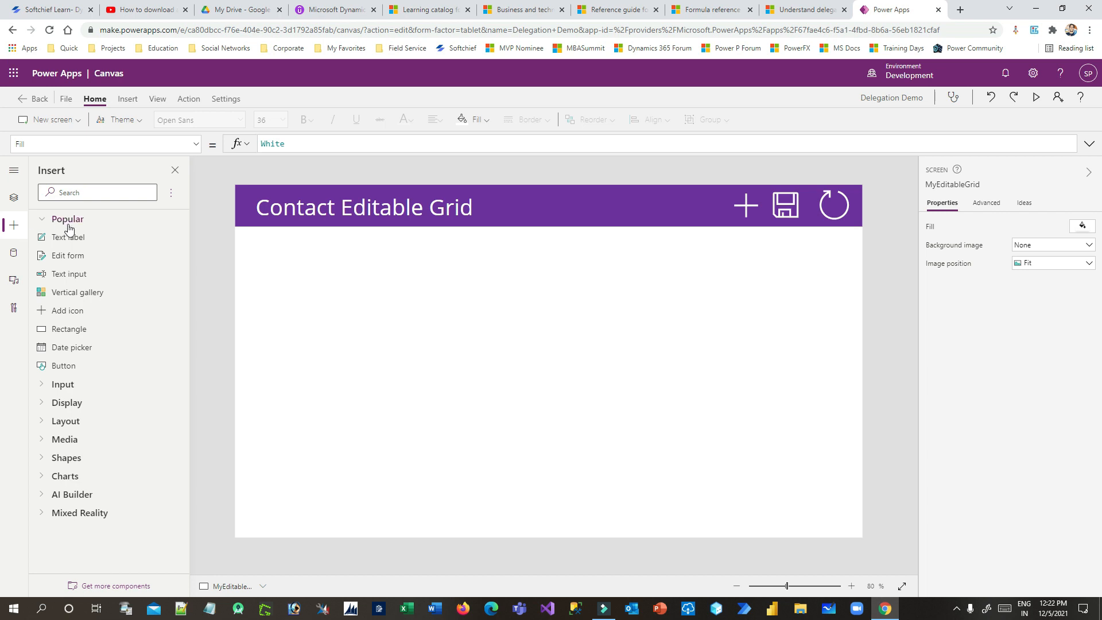
pyautogui.click(81, 192)
pyautogui.write('gallery')
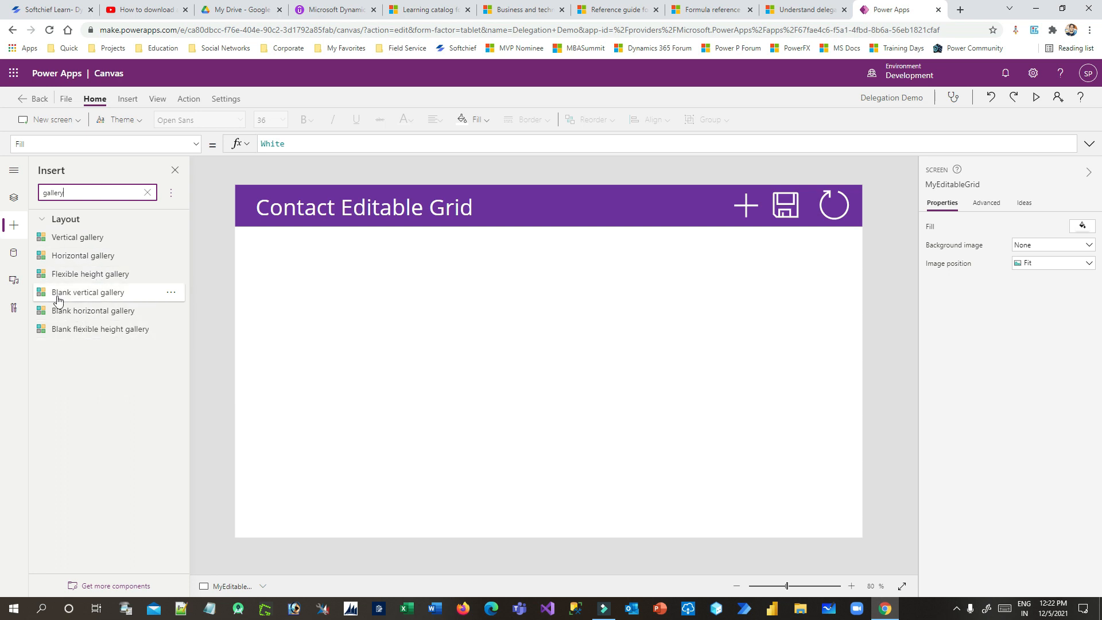
pyautogui.moveTo(57, 298); pyautogui.dragTo(303, 259)
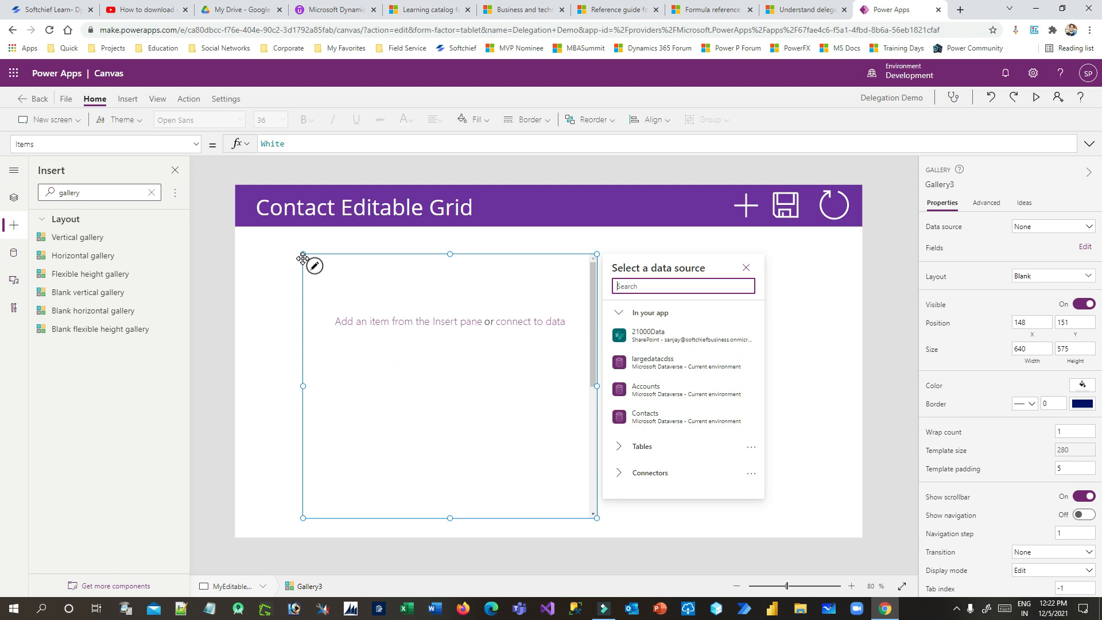
# Resize the gallery to start below the header at X 0, Y 91 and fill the screen
pyautogui.moveTo(302, 253); pyautogui.dragTo(240, 234)
pyautogui.moveTo(593, 373); pyautogui.dragTo(861, 353)
pyautogui.moveTo(551, 517); pyautogui.dragTo(549, 538)
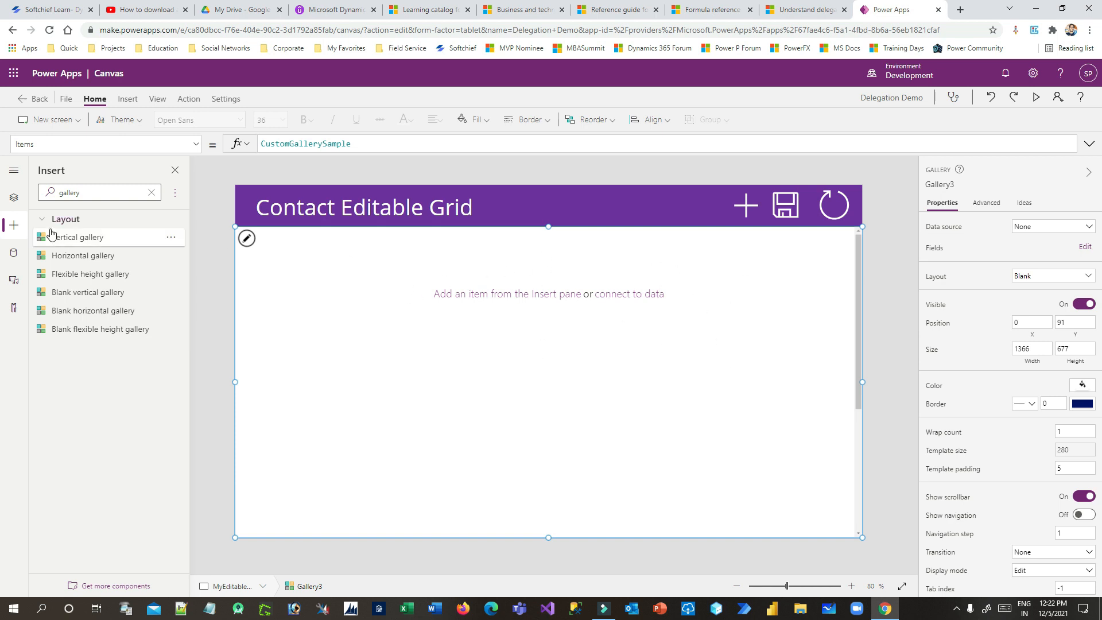
pyautogui.click(124, 196)
pyautogui.click(148, 192)
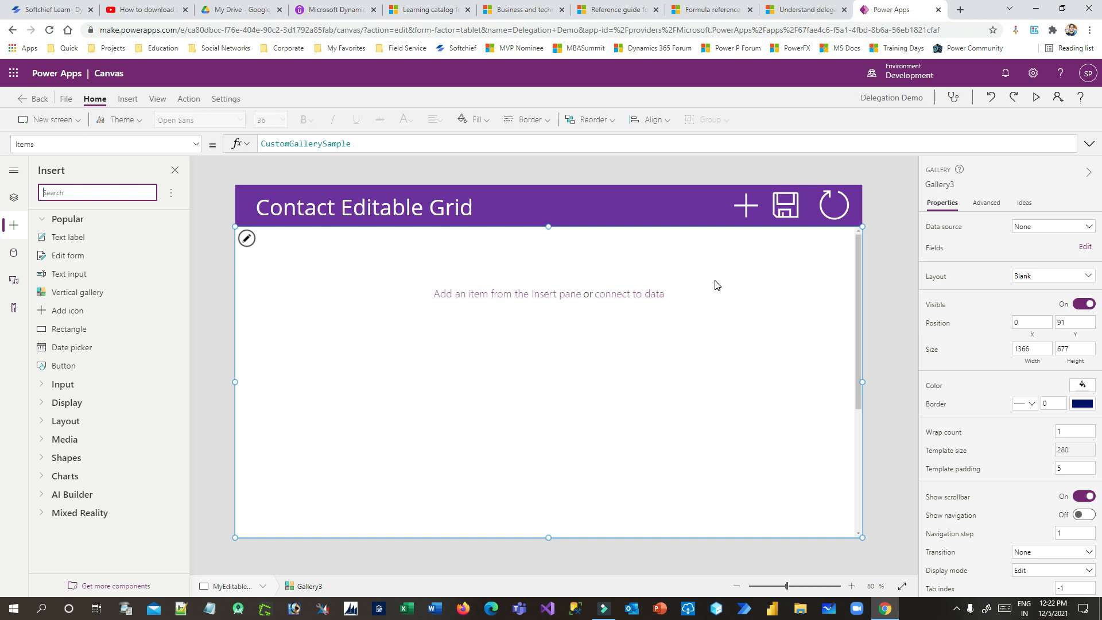
# Add three text inputs side by side in the gallery row and shrink the template to 71
pyautogui.moveTo(52, 278); pyautogui.dragTo(282, 241)
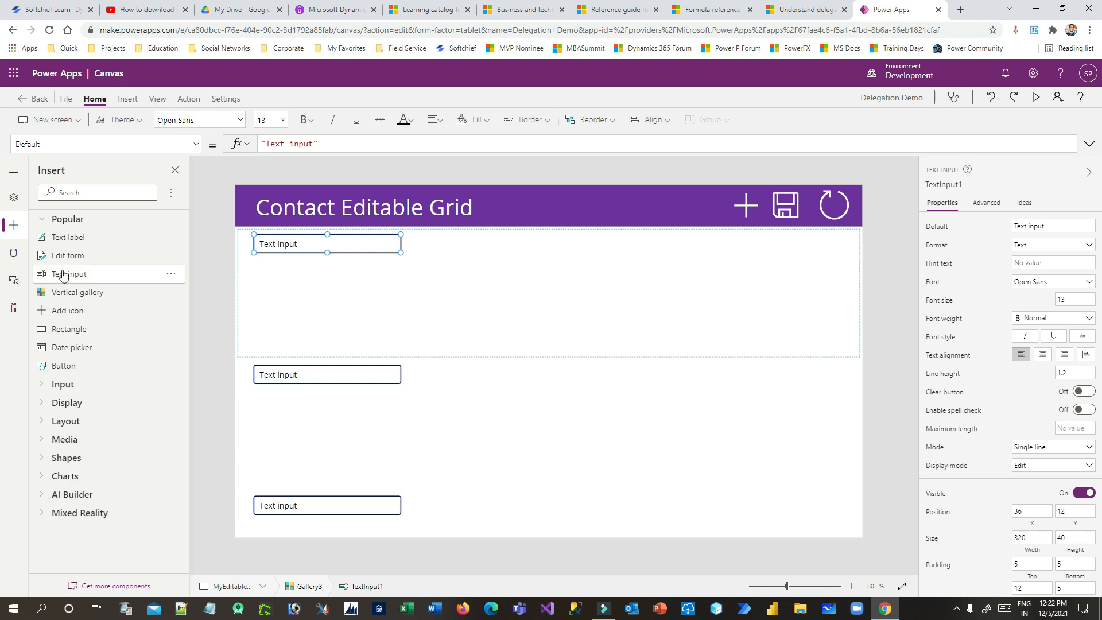
pyautogui.moveTo(61, 280); pyautogui.dragTo(434, 240)
pyautogui.moveTo(67, 274); pyautogui.dragTo(594, 240)
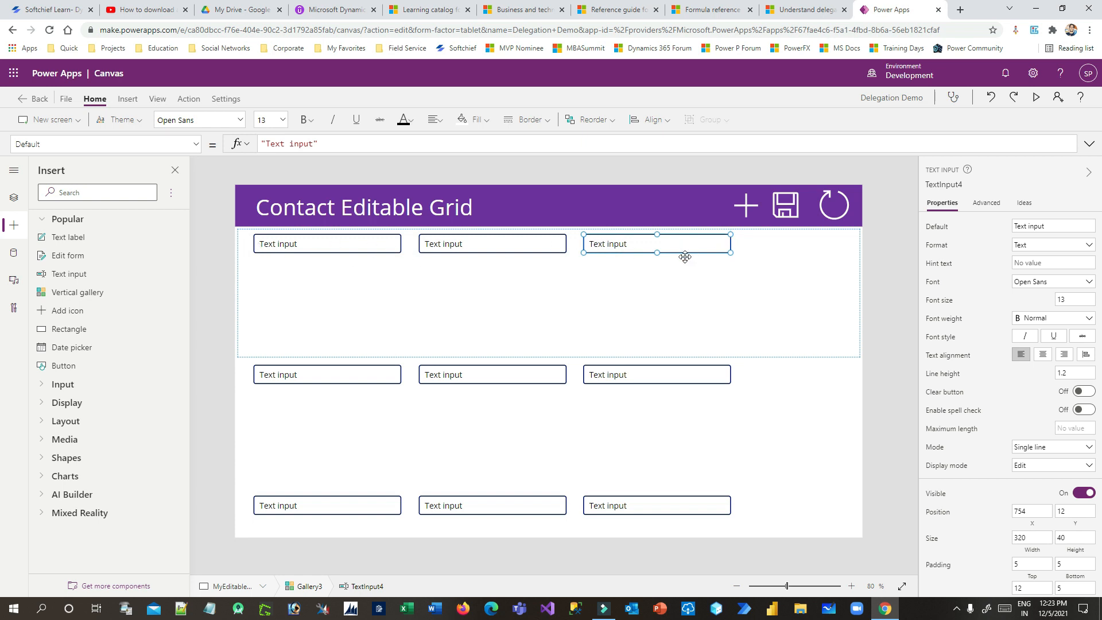
pyautogui.click(356, 339)
pyautogui.moveTo(549, 357); pyautogui.dragTo(553, 260)
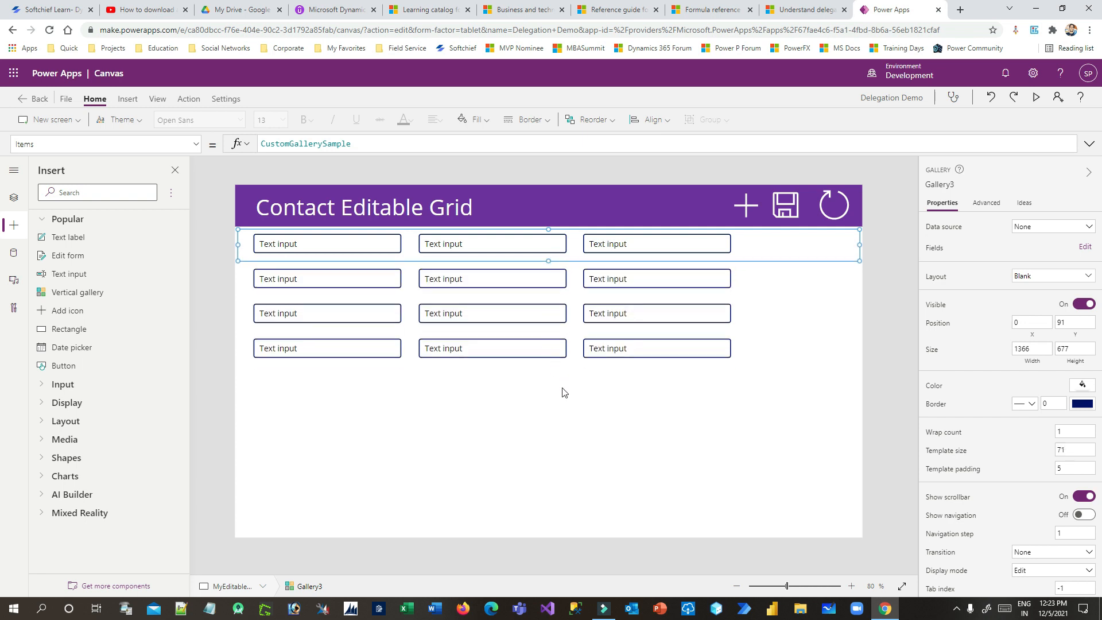
# Clear the Default text of all three text inputs
pyautogui.click(313, 248)
pyautogui.click(1053, 226)
pyautogui.hotkey('ctrl', 'a')
pyautogui.press('BackSpace')
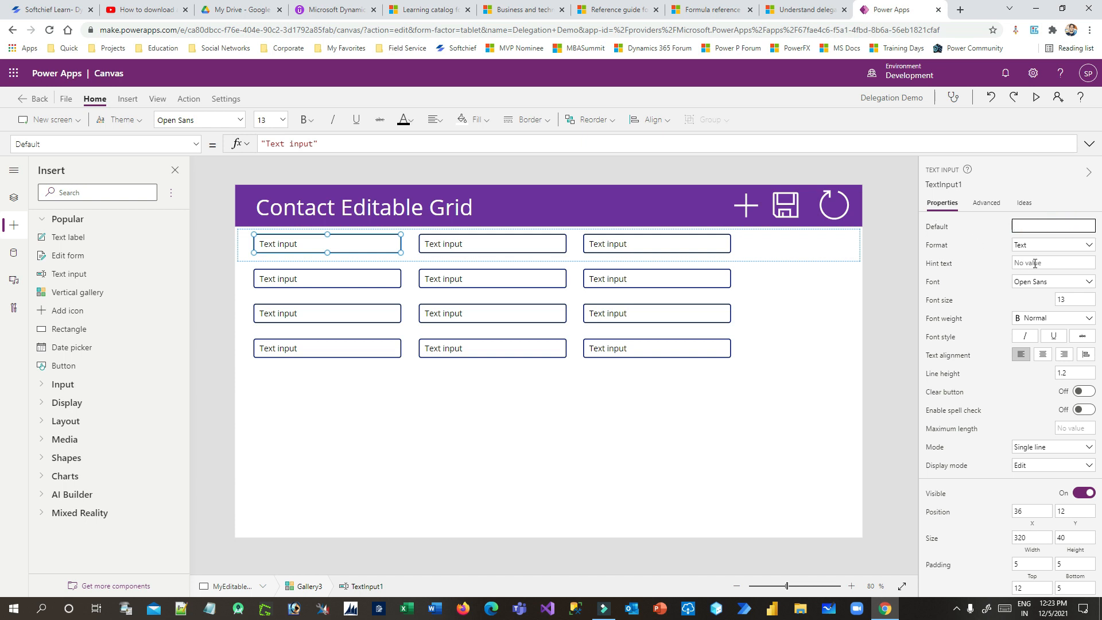
pyautogui.click(468, 244)
pyautogui.click(1046, 225)
pyautogui.press('BackSpace')
pyautogui.click(593, 252)
pyautogui.click(1050, 225)
pyautogui.press('BackSpace')
# Select the gallery and bring up its data source choices
pyautogui.click(787, 351)
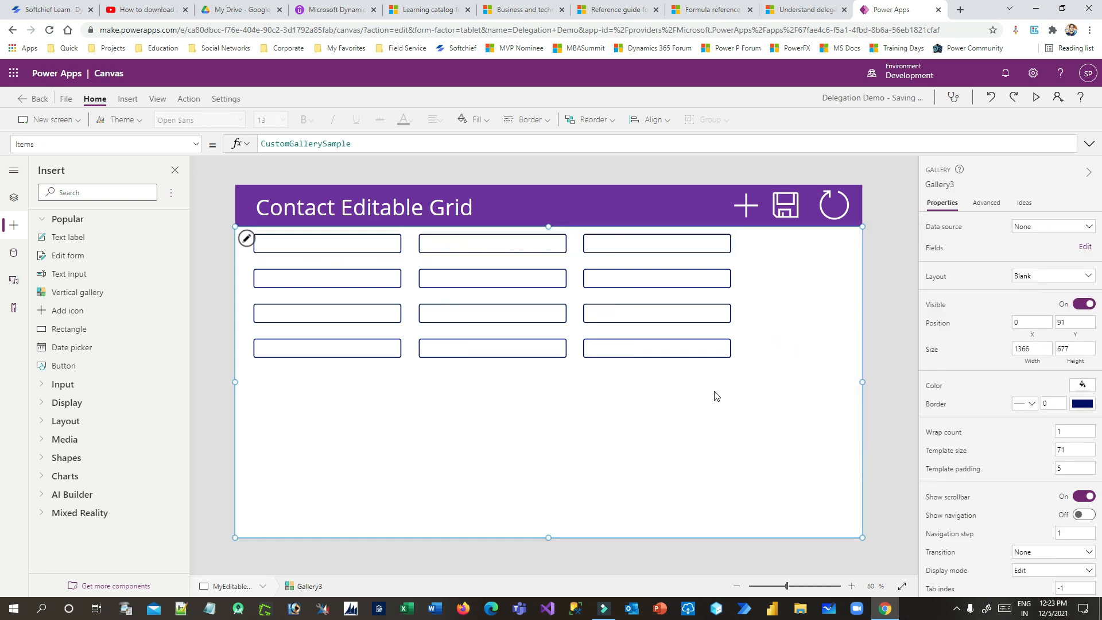
pyautogui.click(247, 252)
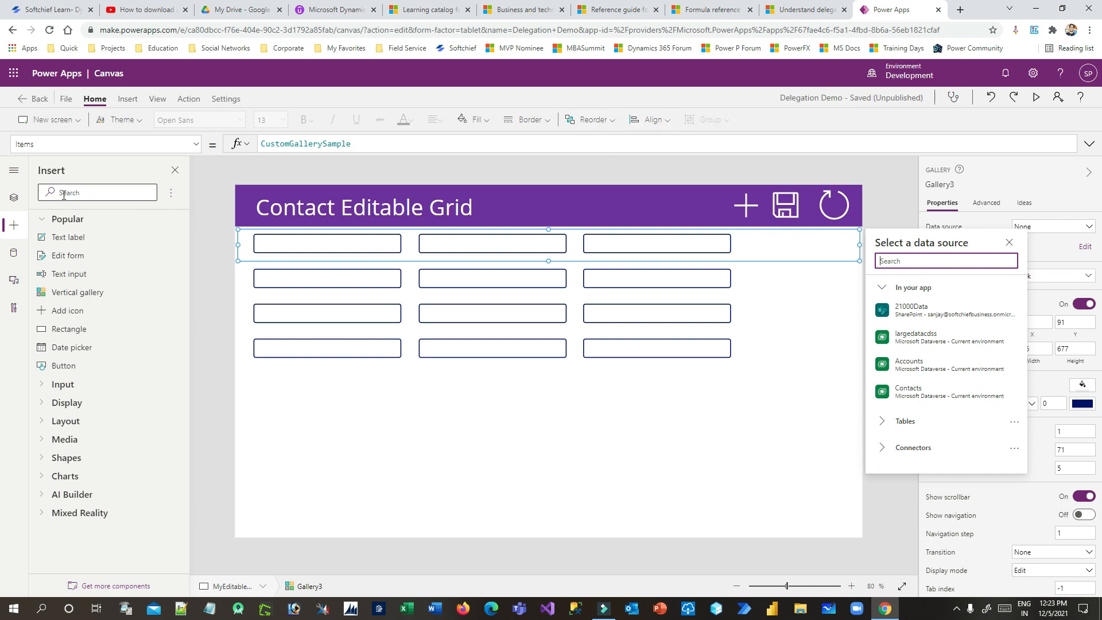
pyautogui.click(86, 192)
# Add a toggle to each gallery row, to the right of the text inputs
pyautogui.write('togg')
pyautogui.moveTo(53, 242); pyautogui.dragTo(775, 240)
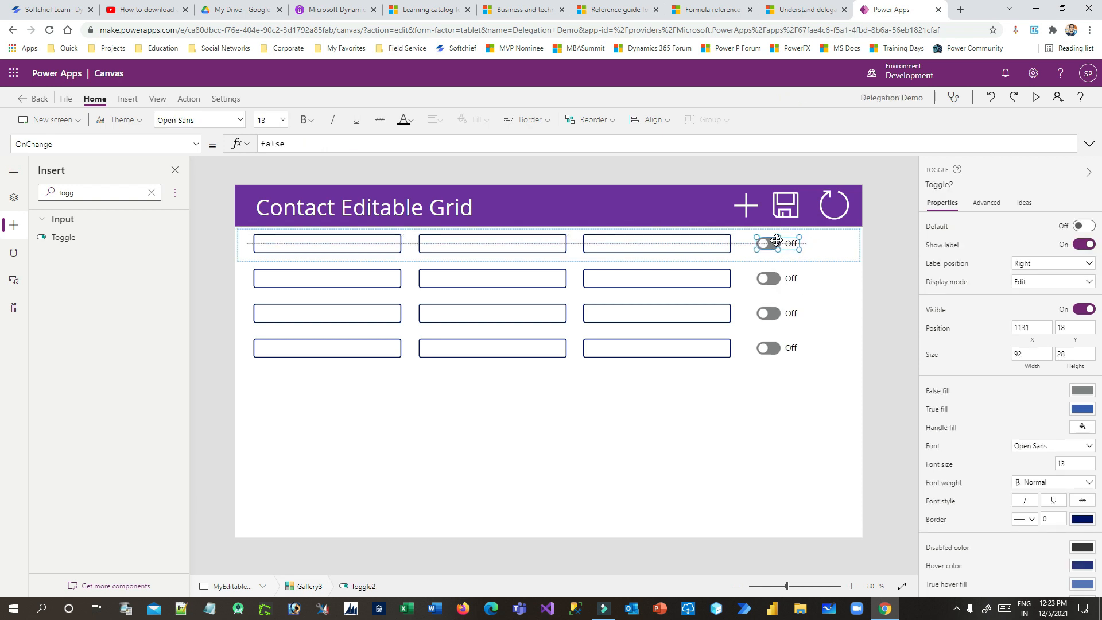
pyautogui.click(828, 405)
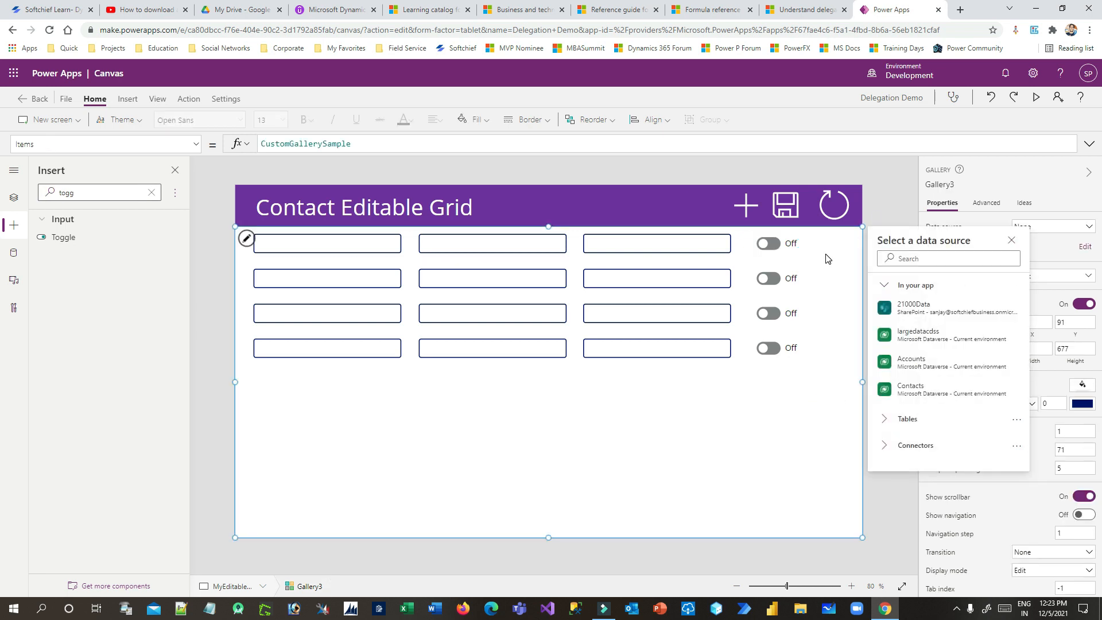
# Add a Trash icon at the right end of each gallery row
pyautogui.click(127, 99)
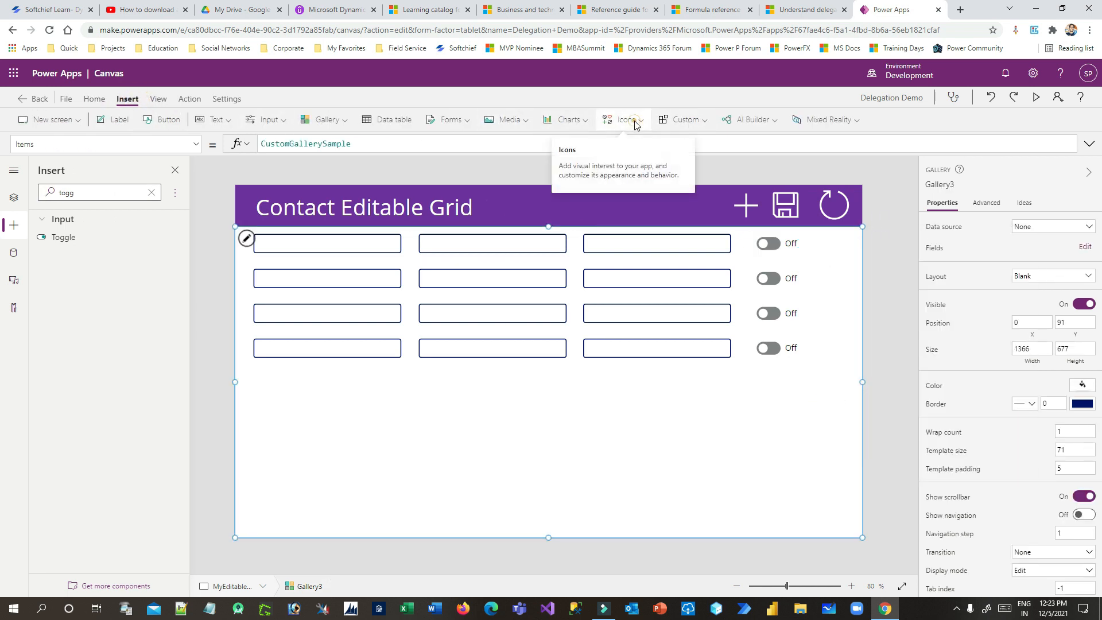
pyautogui.click(630, 120)
pyautogui.scroll(-4, 652, 269)
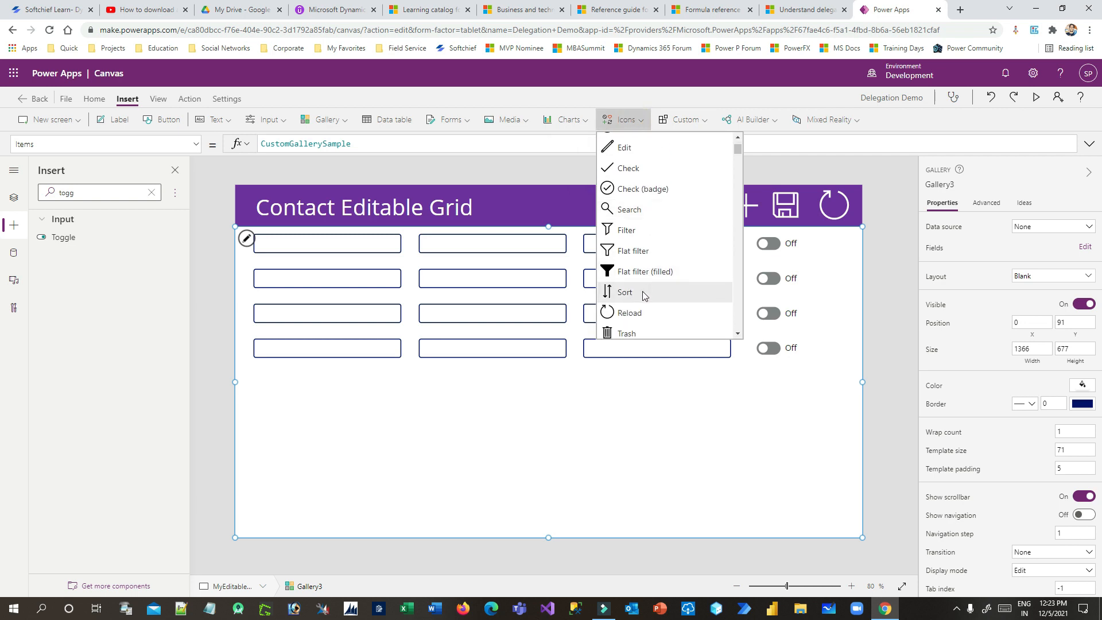
pyautogui.click(644, 280)
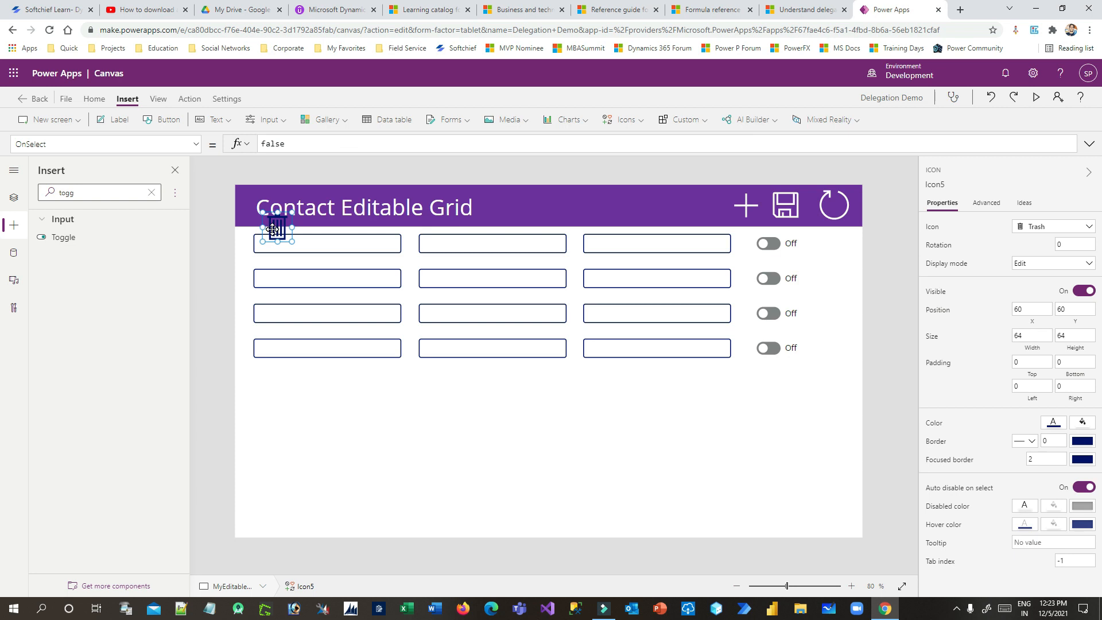
pyautogui.moveTo(276, 230); pyautogui.dragTo(470, 409)
pyautogui.press('Delete')
pyautogui.click(812, 254)
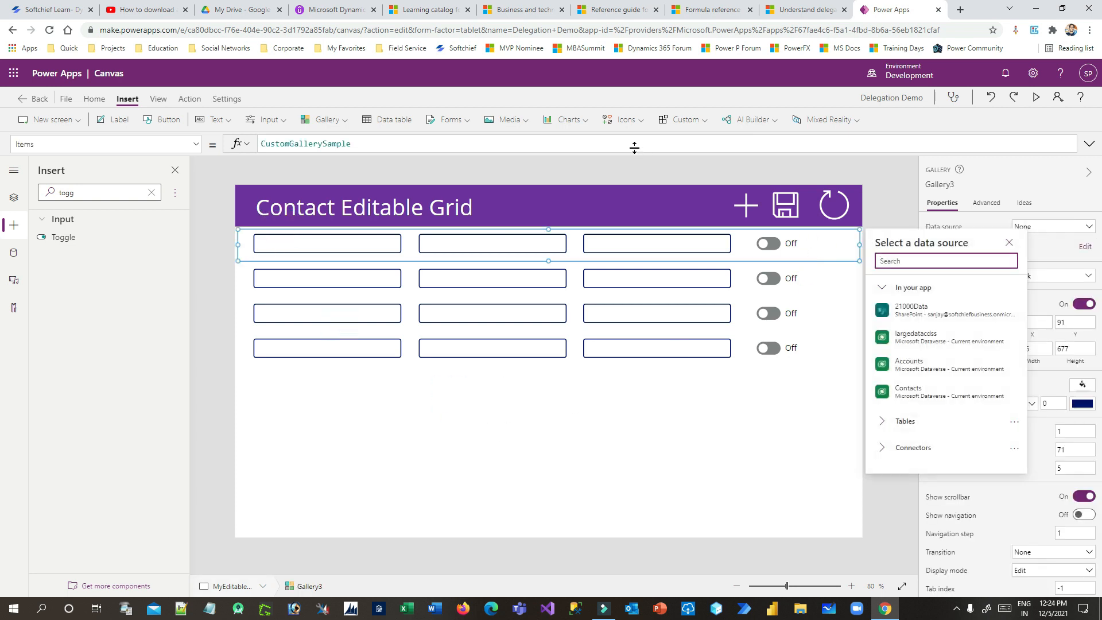
pyautogui.click(634, 119)
pyautogui.scroll(-2, 666, 253)
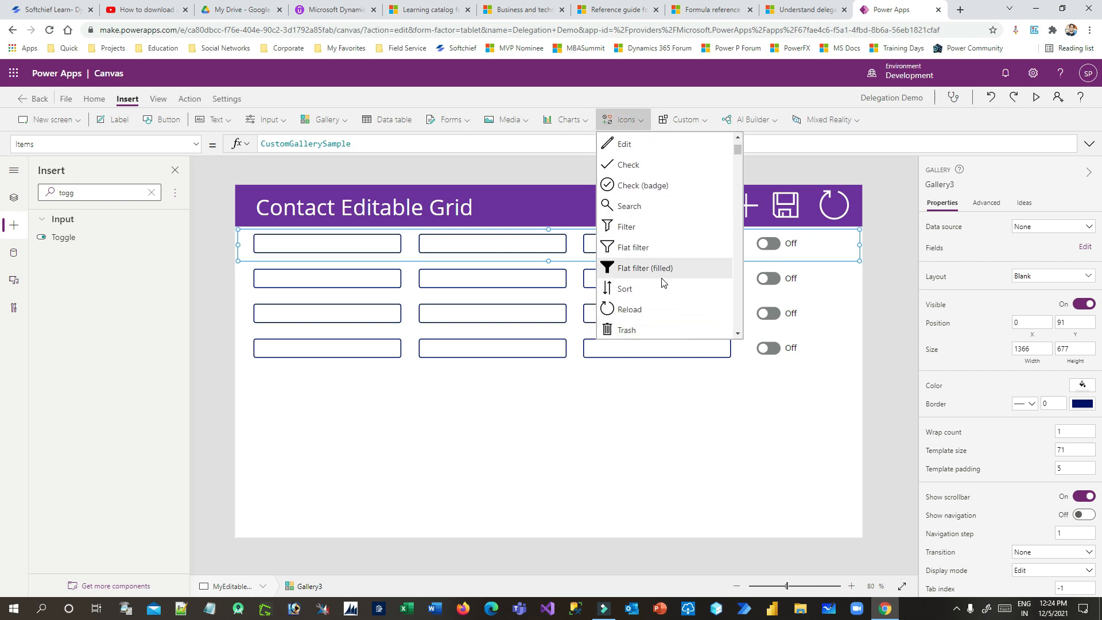
pyautogui.click(645, 281)
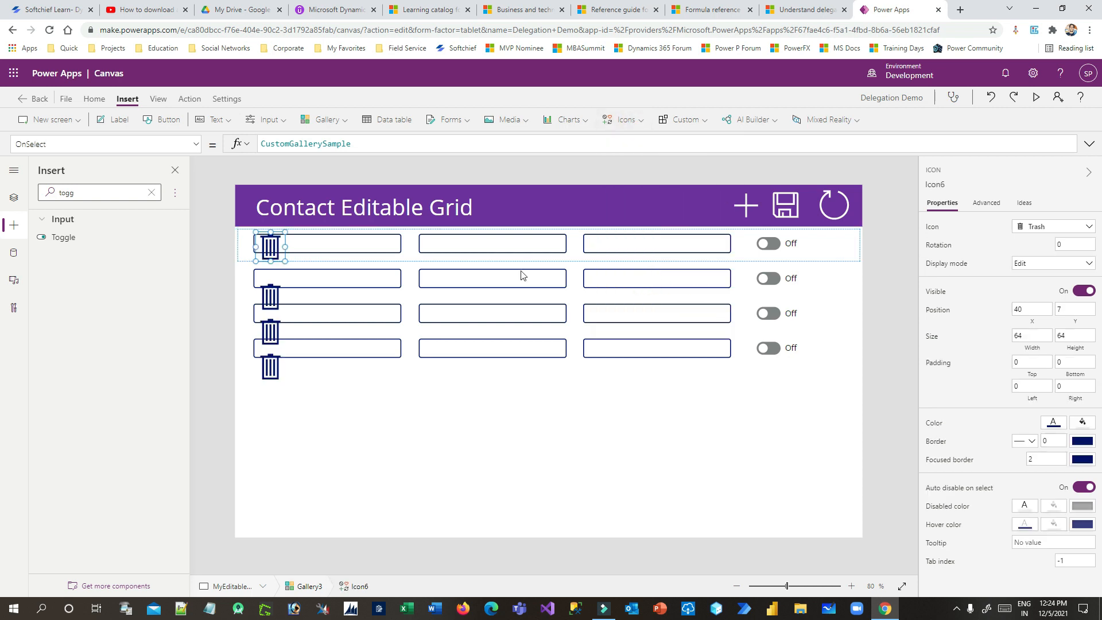
pyautogui.moveTo(270, 245); pyautogui.dragTo(831, 242)
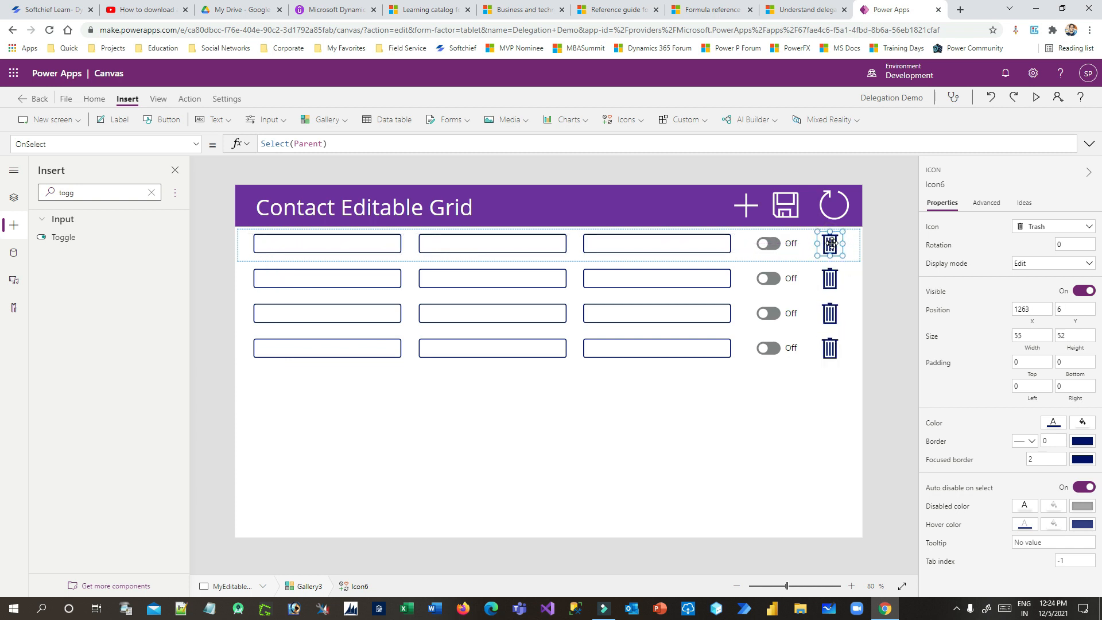
# Lower the gallery's top edge to Y 143, leaving a strip under the header
pyautogui.click(778, 405)
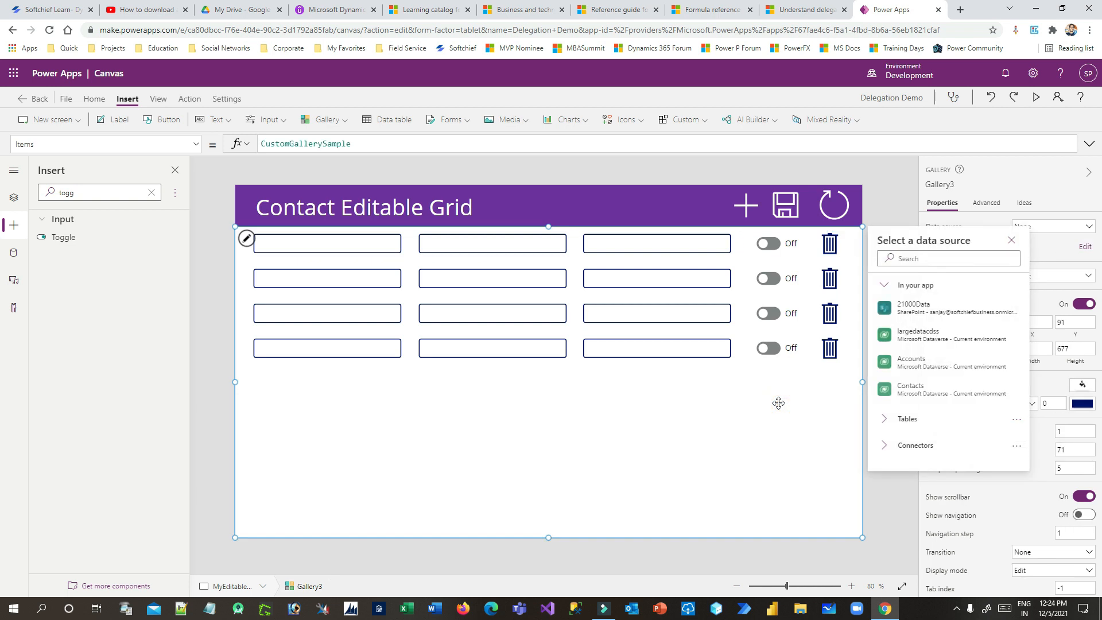
pyautogui.click(731, 428)
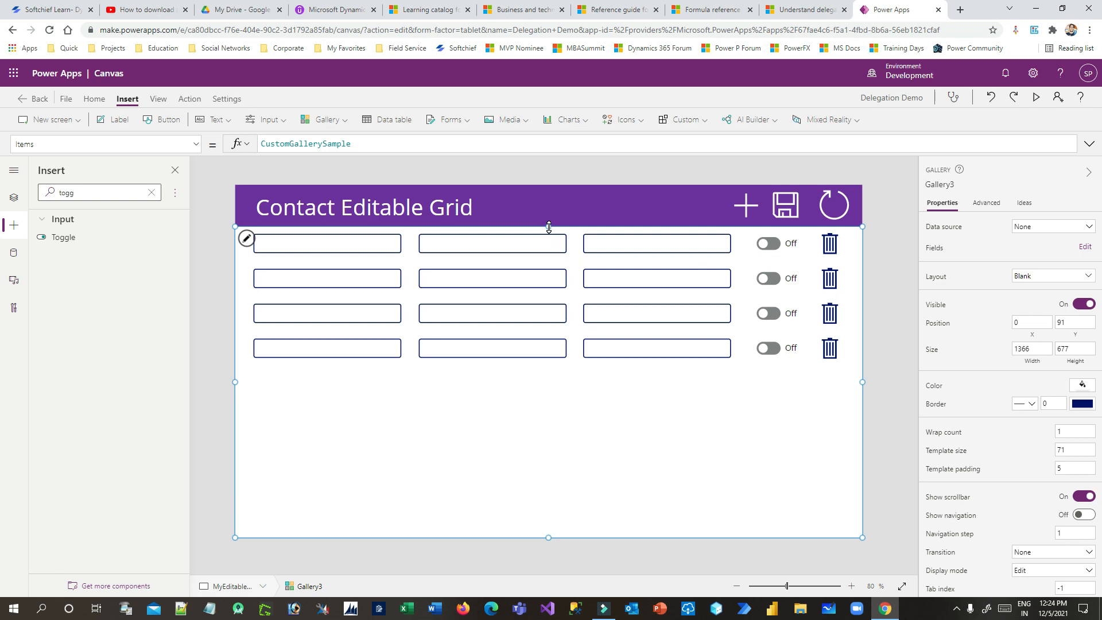
pyautogui.moveTo(548, 227); pyautogui.dragTo(547, 250)
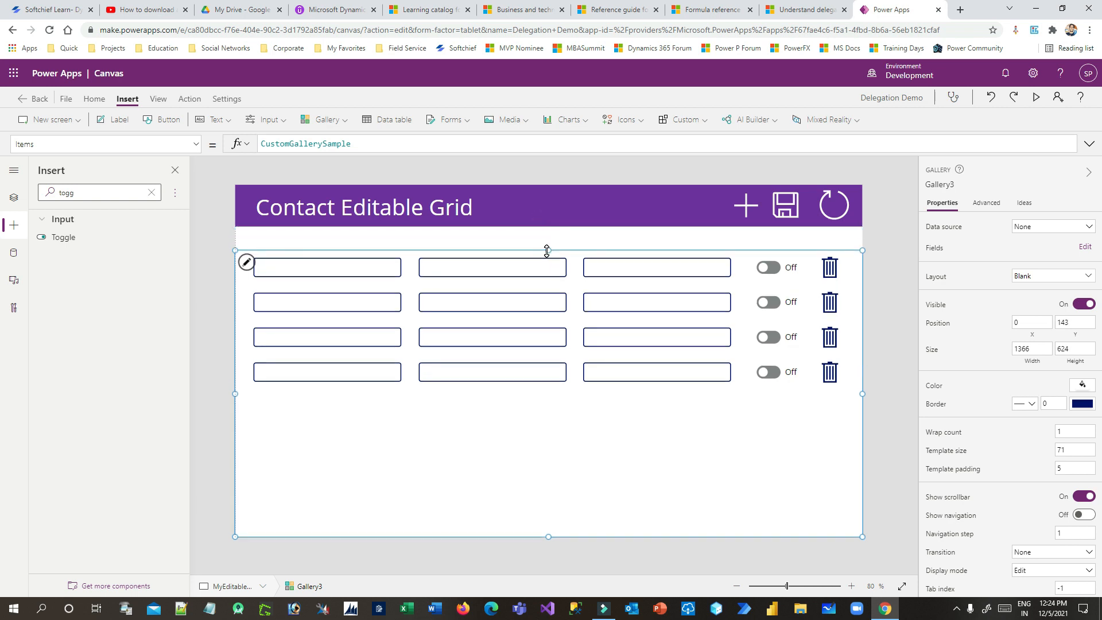
pyautogui.click(505, 244)
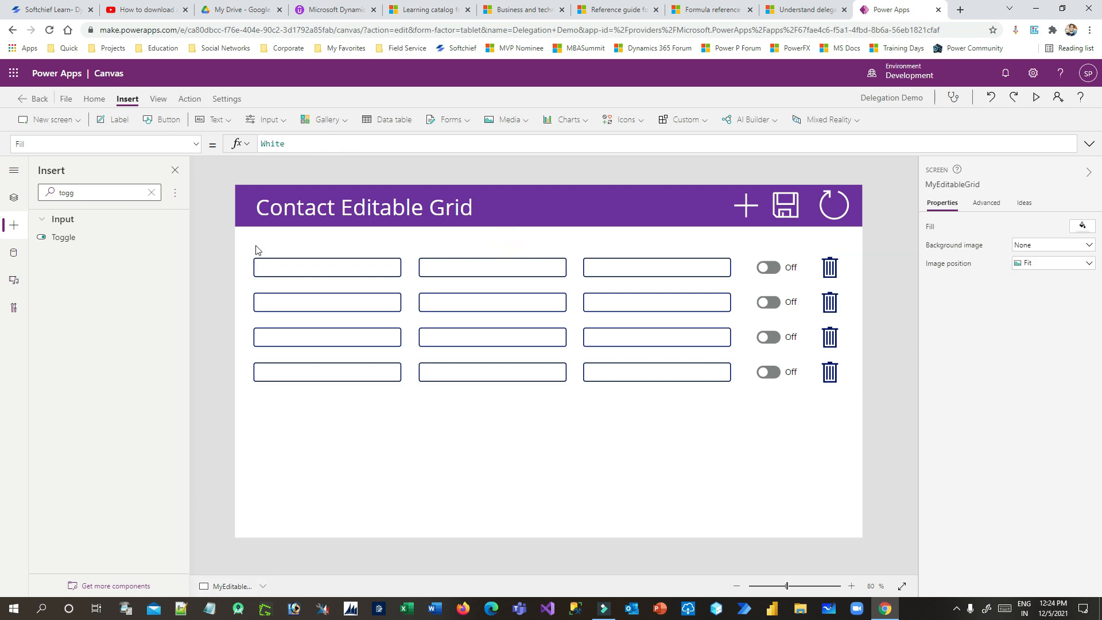
# Insert a Horizontal container onto the screen, found by searching 'con'
pyautogui.click(152, 192)
pyautogui.click(84, 196)
pyautogui.write('con')
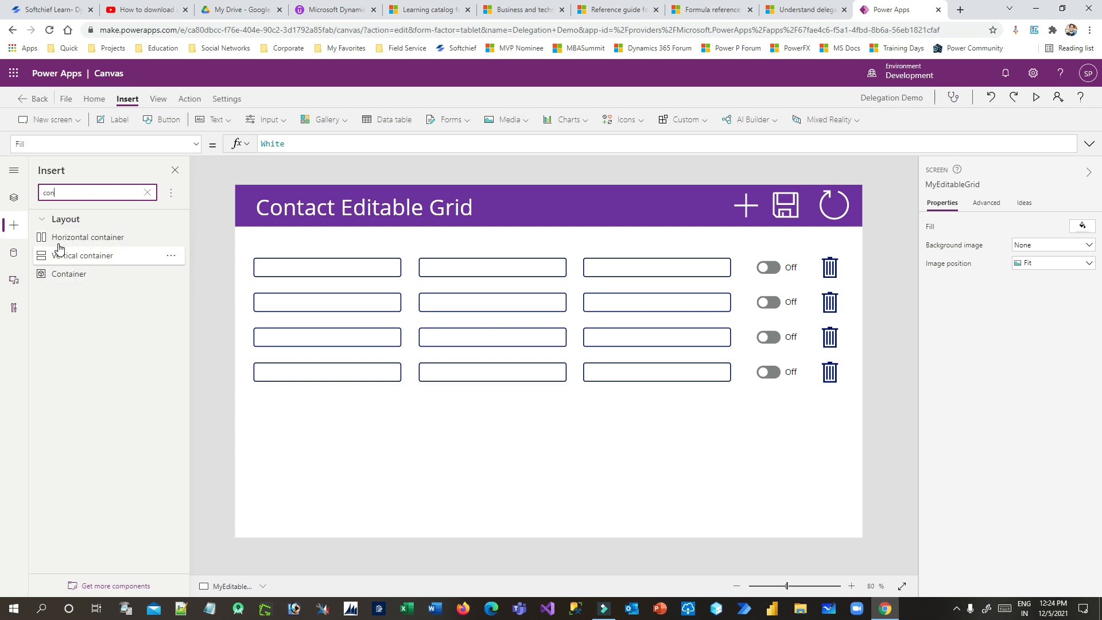
pyautogui.moveTo(60, 241); pyautogui.dragTo(330, 239)
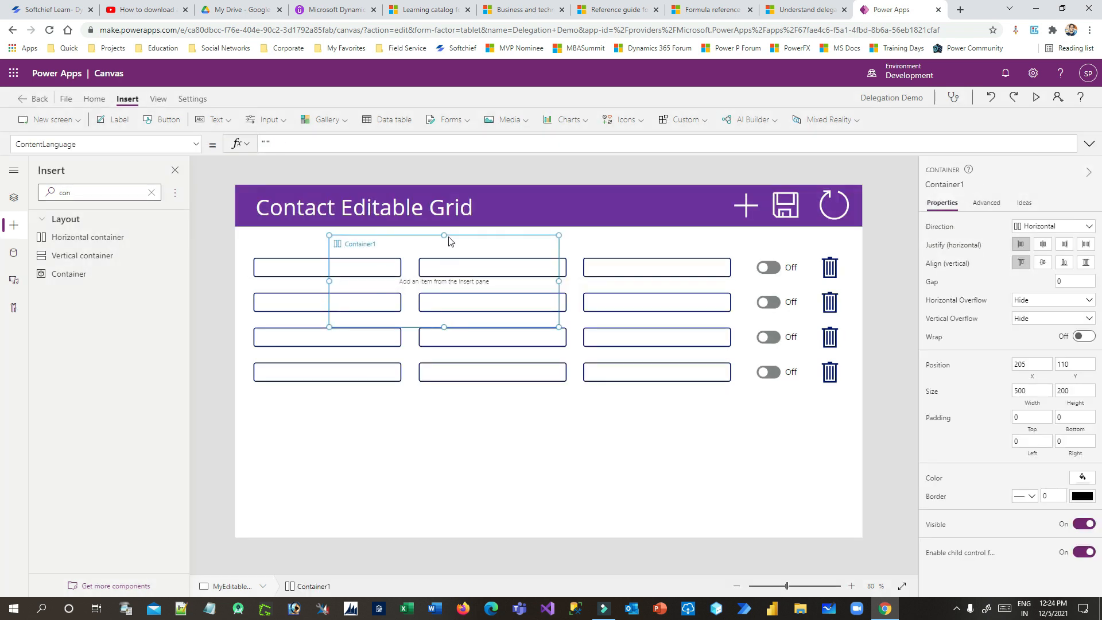
# Resize the container to a full-width 1366 by 52 strip under the header
pyautogui.moveTo(443, 236); pyautogui.dragTo(443, 227)
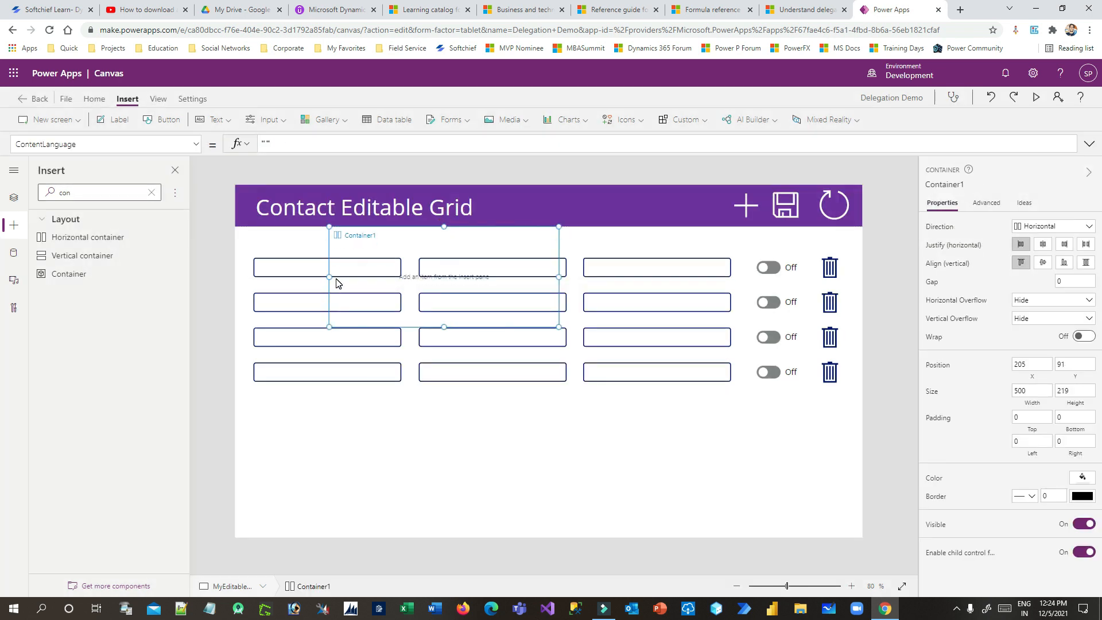
pyautogui.moveTo(330, 278); pyautogui.dragTo(239, 262)
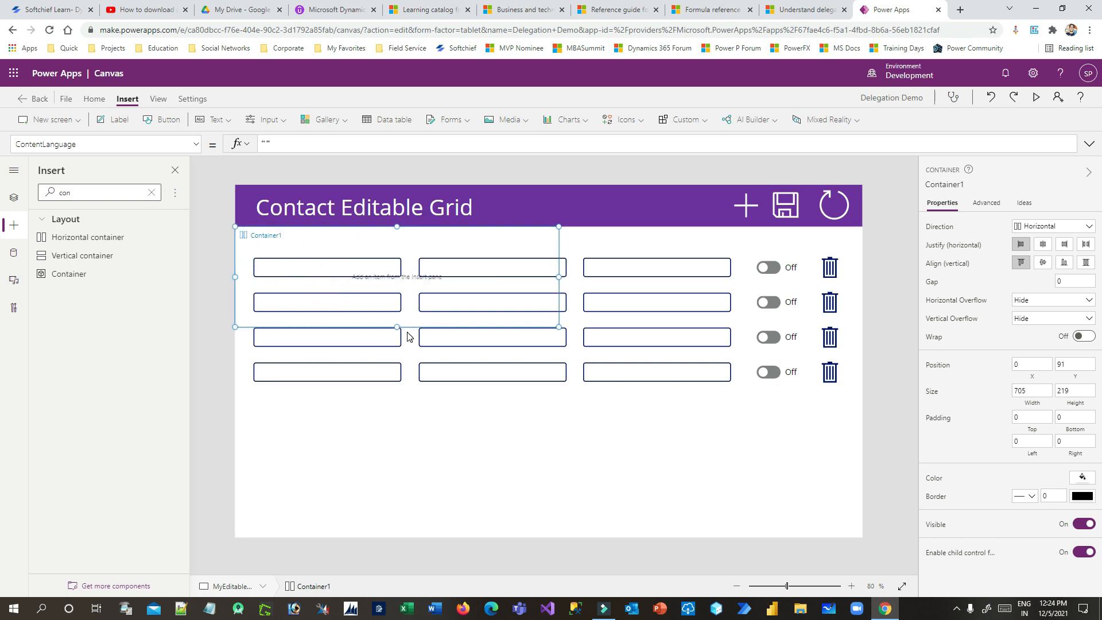
pyautogui.moveTo(395, 326); pyautogui.dragTo(402, 260)
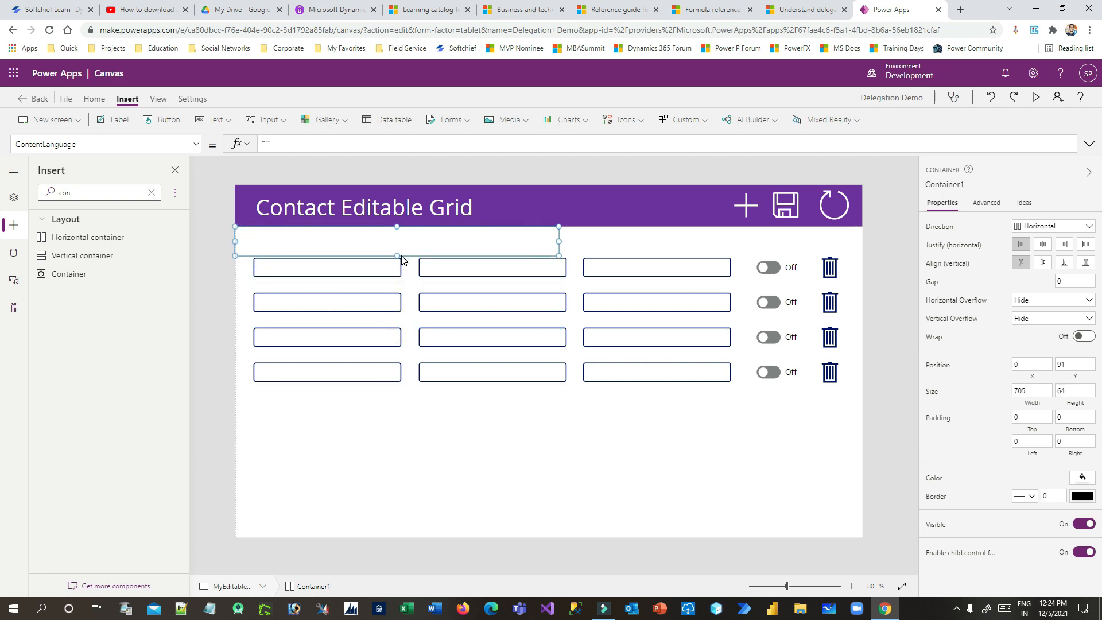
pyautogui.moveTo(558, 241); pyautogui.dragTo(863, 229)
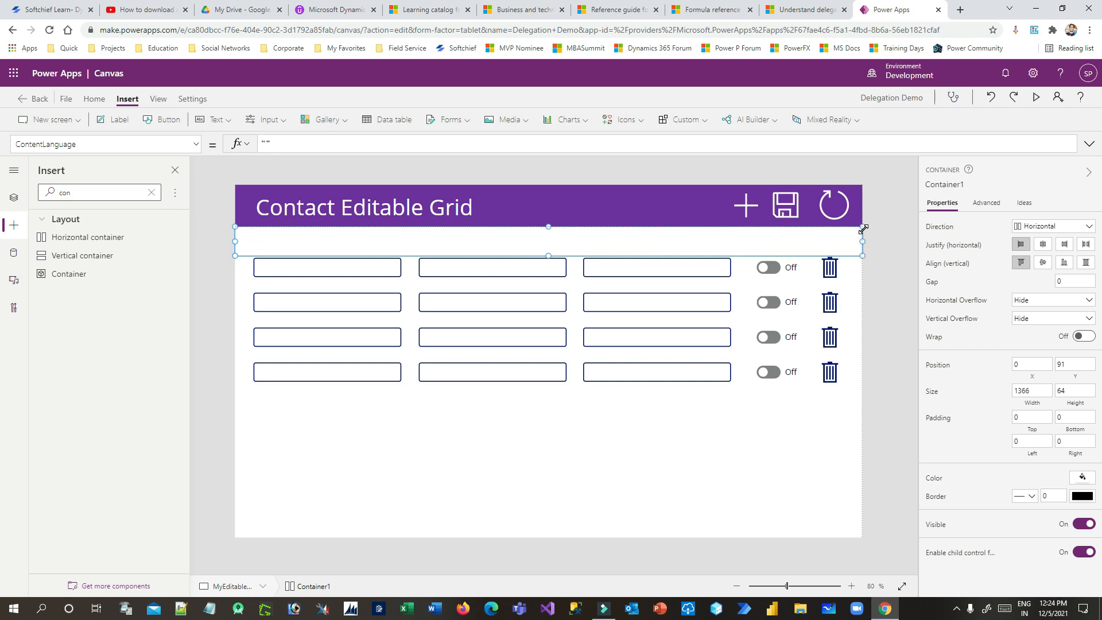
pyautogui.moveTo(548, 256); pyautogui.dragTo(548, 250)
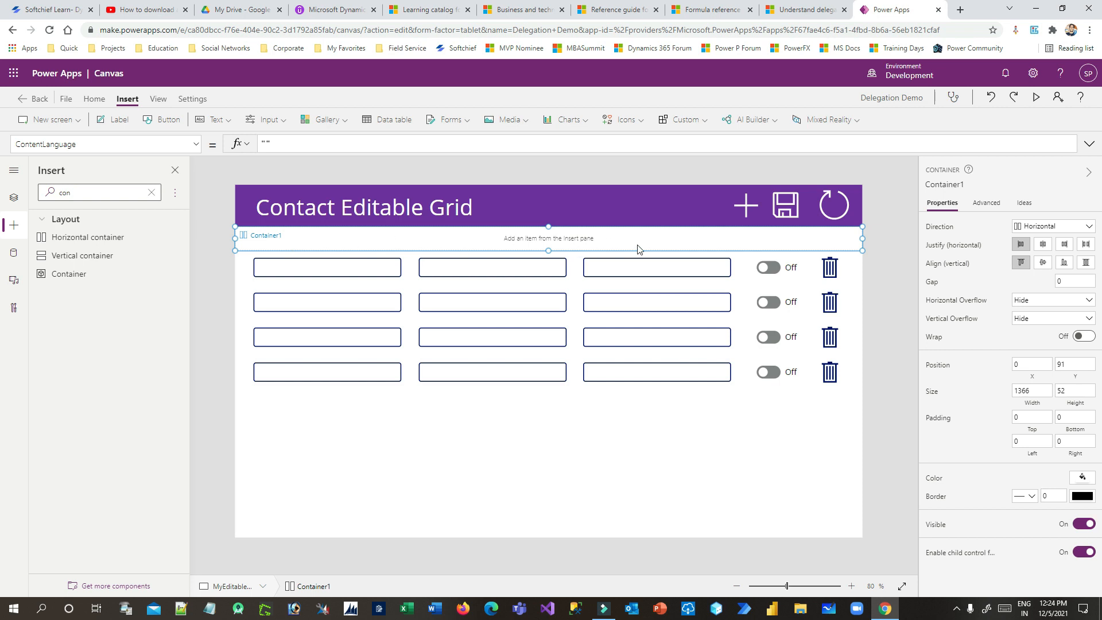
pyautogui.doubleClick(97, 193)
# Place a Text label inside the container and set its width to 400
pyautogui.write('text')
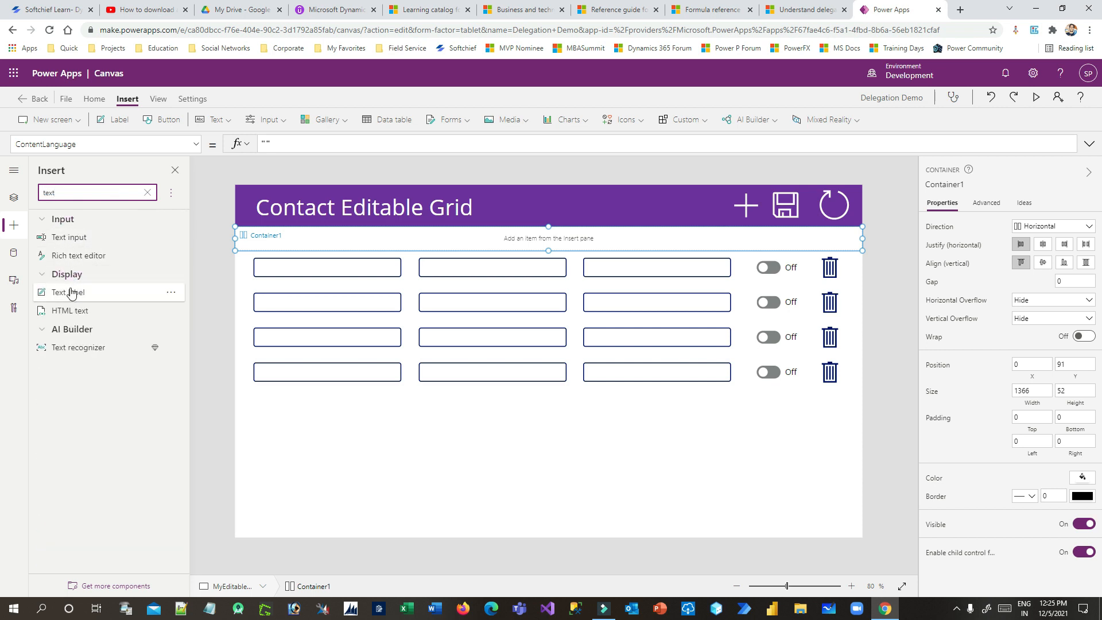
pyautogui.moveTo(68, 292); pyautogui.dragTo(305, 241)
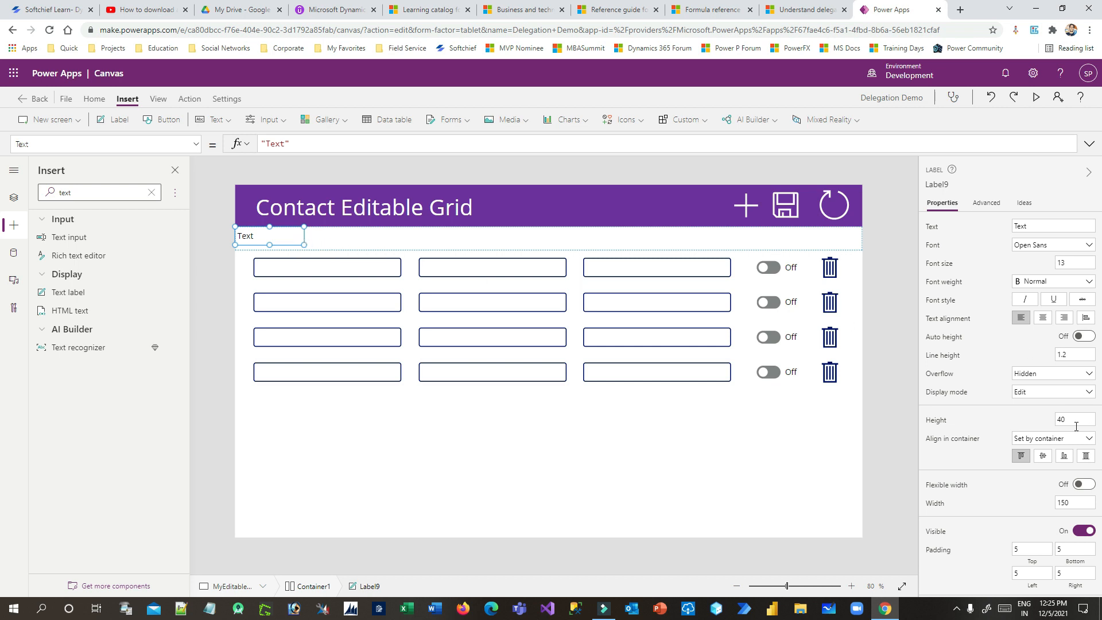
pyautogui.scroll(-3, 976, 365)
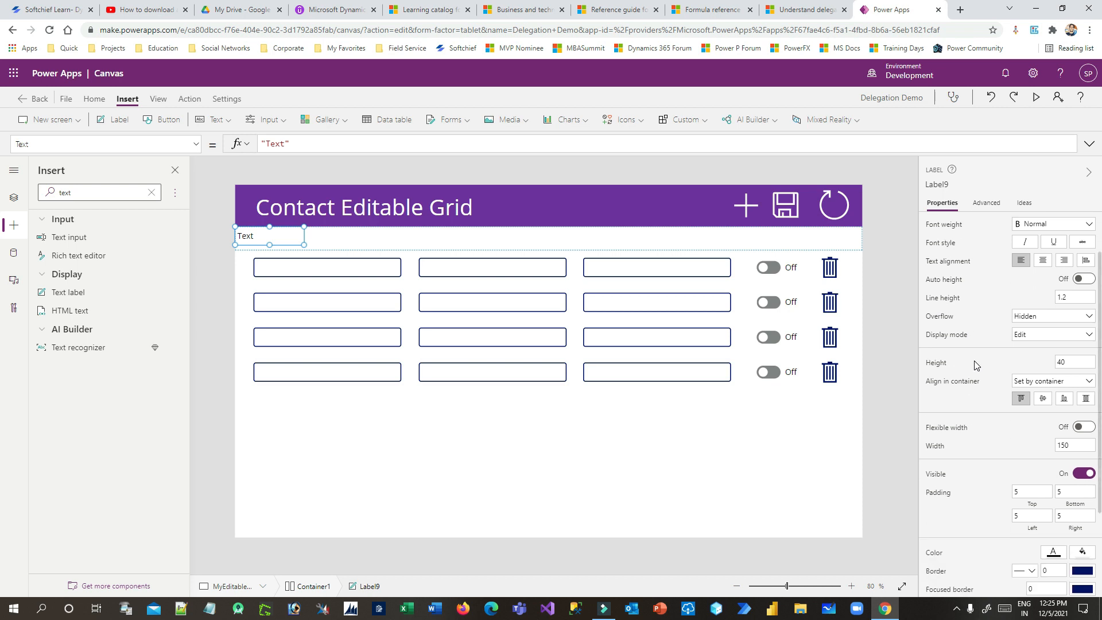
pyautogui.scroll(2, 976, 365)
pyautogui.click(1075, 444)
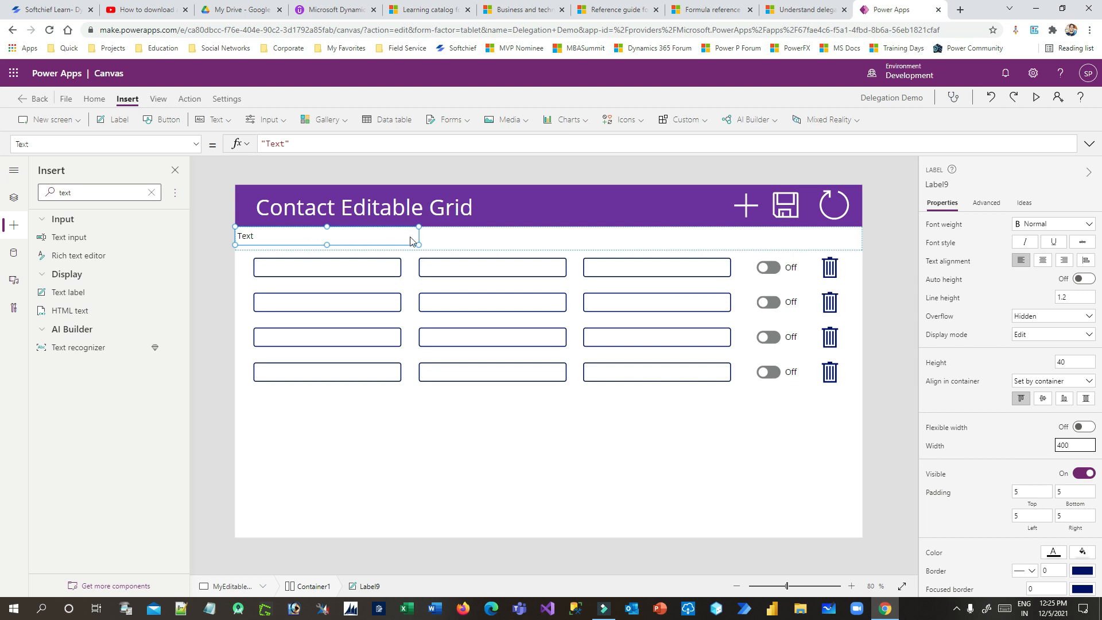
pyautogui.click(378, 240)
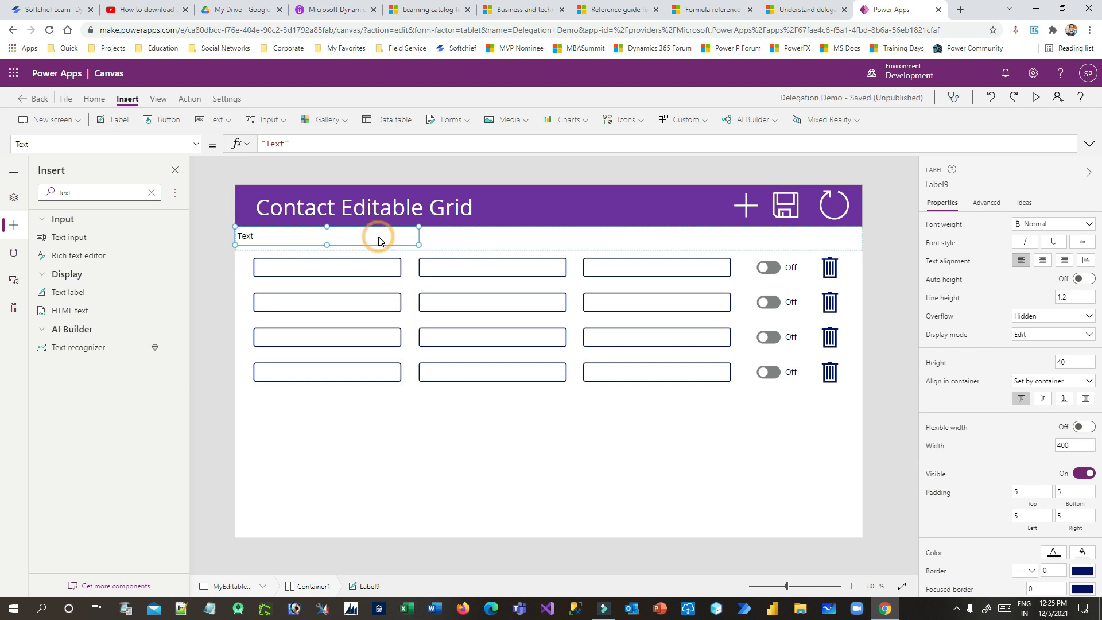
# Paste two more copies of the label into the container and arrange them
pyautogui.click(485, 243)
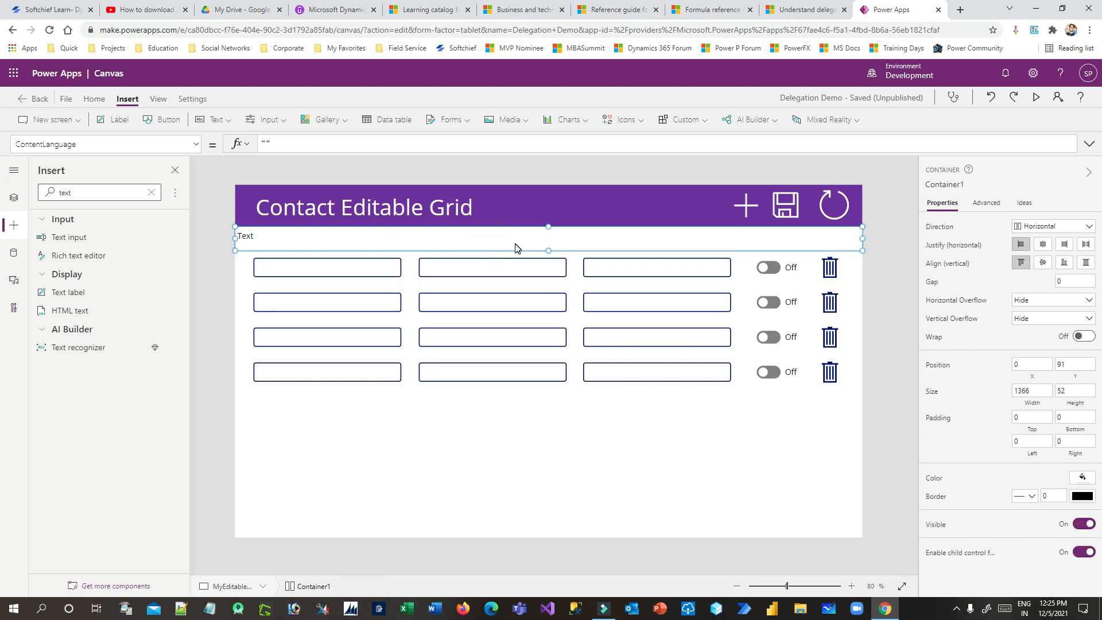
pyautogui.hotkey('ctrl', 'v')
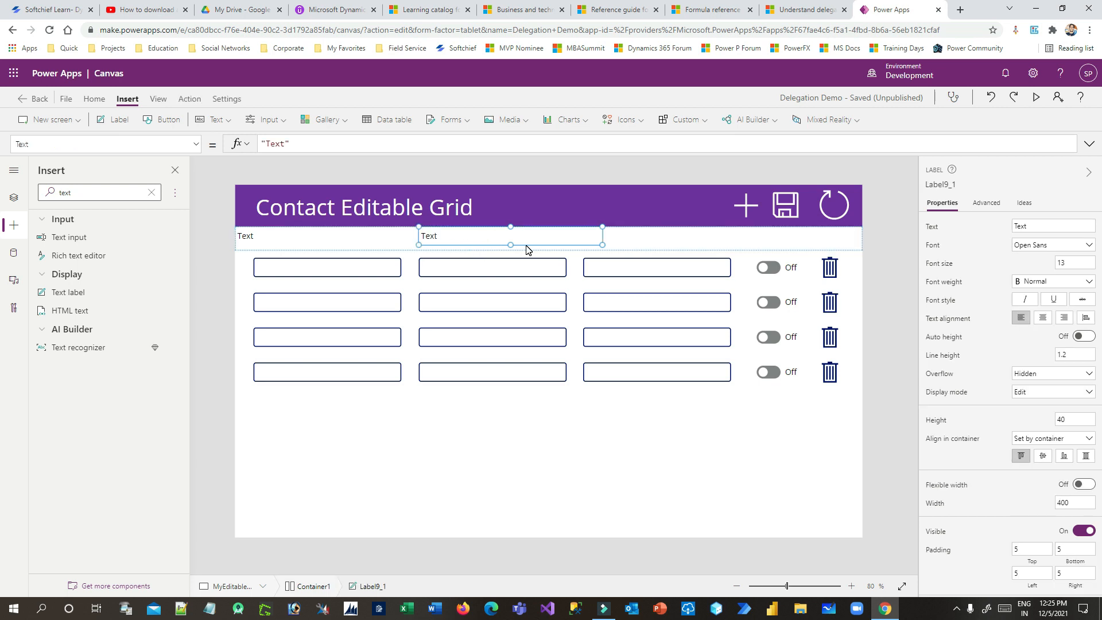
pyautogui.hotkey('ctrl', 'v')
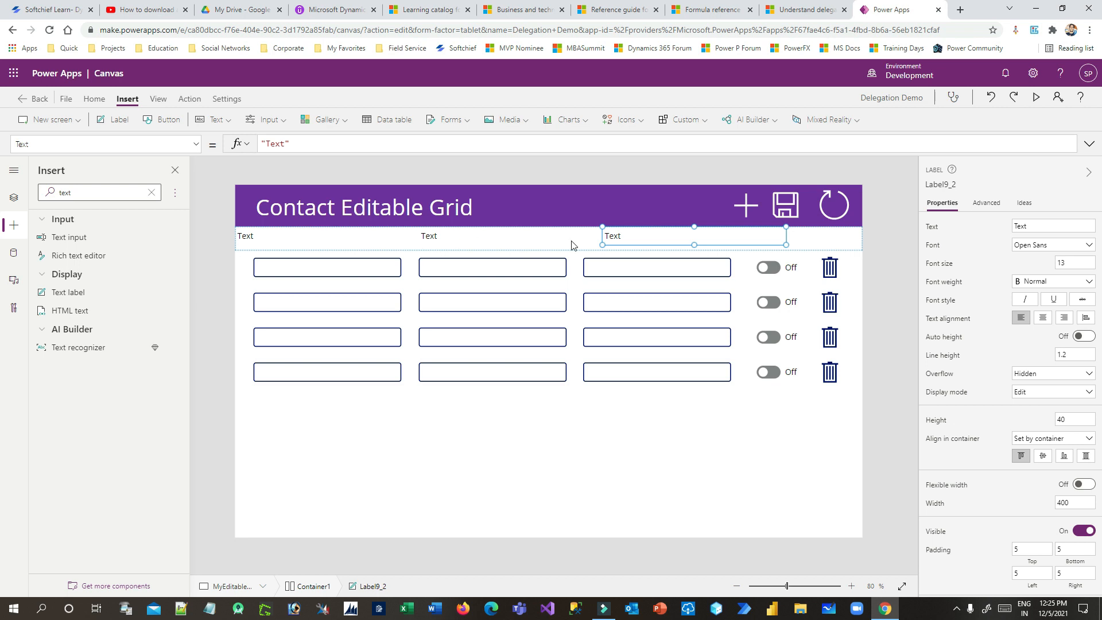
pyautogui.moveTo(479, 237); pyautogui.dragTo(664, 236)
# Set the three label texts to First Name, Last Name and Email
pyautogui.click(278, 238)
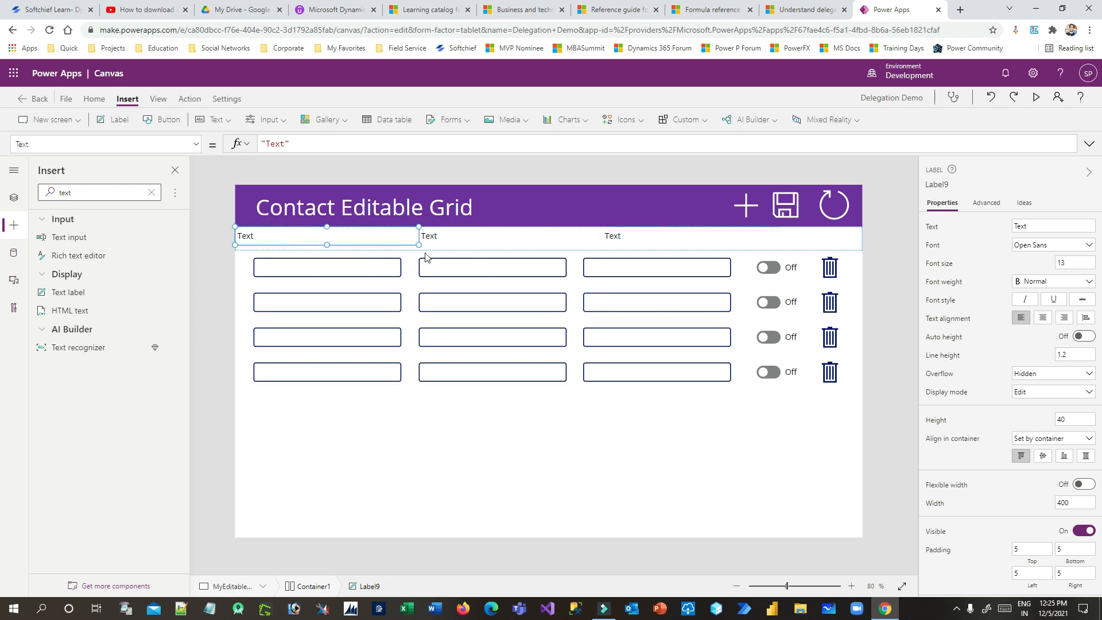
pyautogui.click(1046, 227)
pyautogui.click(687, 475)
pyautogui.click(443, 238)
pyautogui.click(1021, 224)
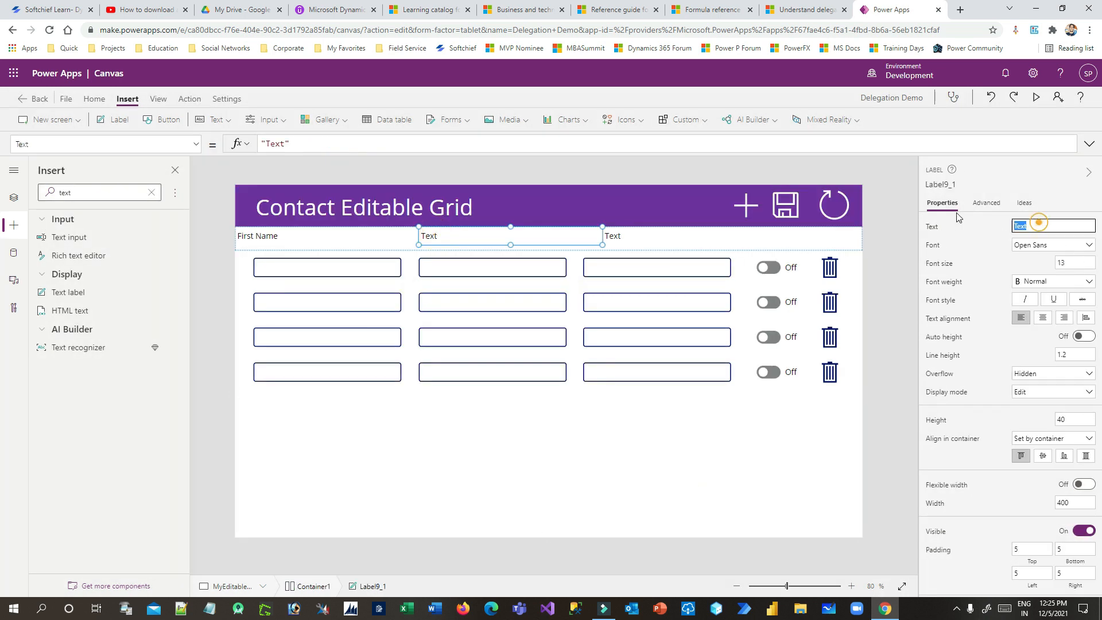
pyautogui.write('Last Name')
pyautogui.click(634, 236)
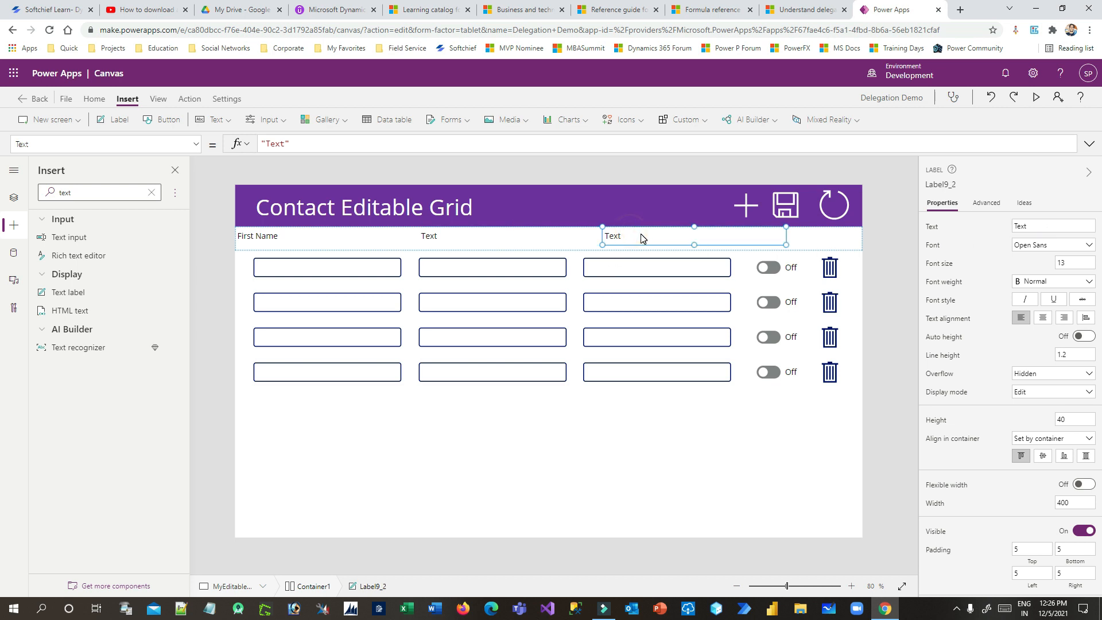
pyautogui.click(1021, 225)
pyautogui.write('Email')
pyautogui.click(665, 471)
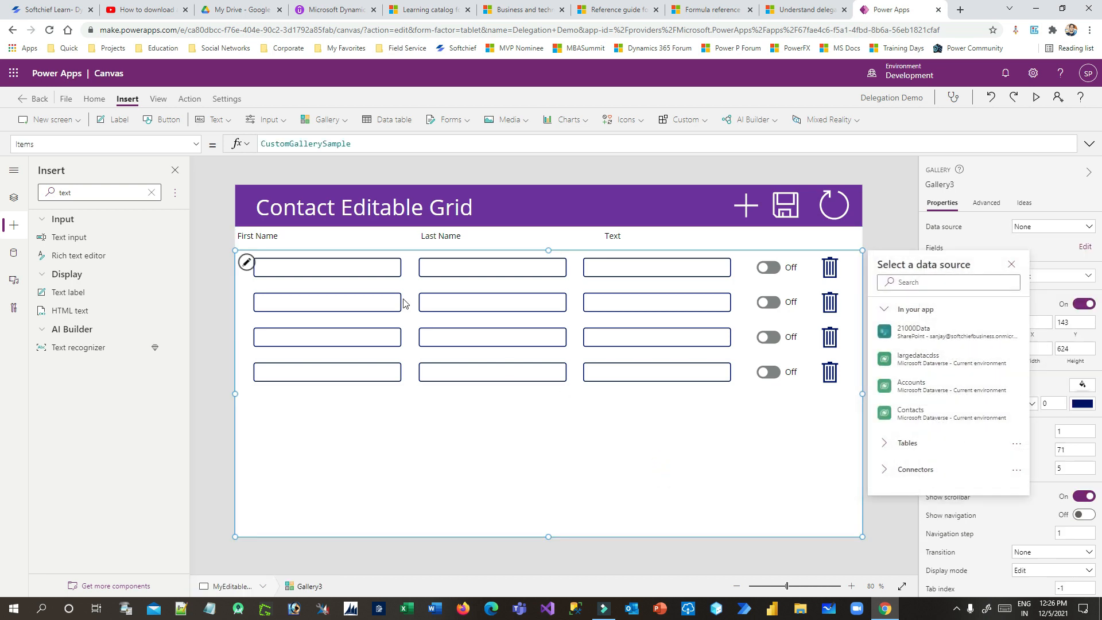
pyautogui.click(287, 237)
# Center-align the First Name, Last Name and Email label text
pyautogui.click(278, 237)
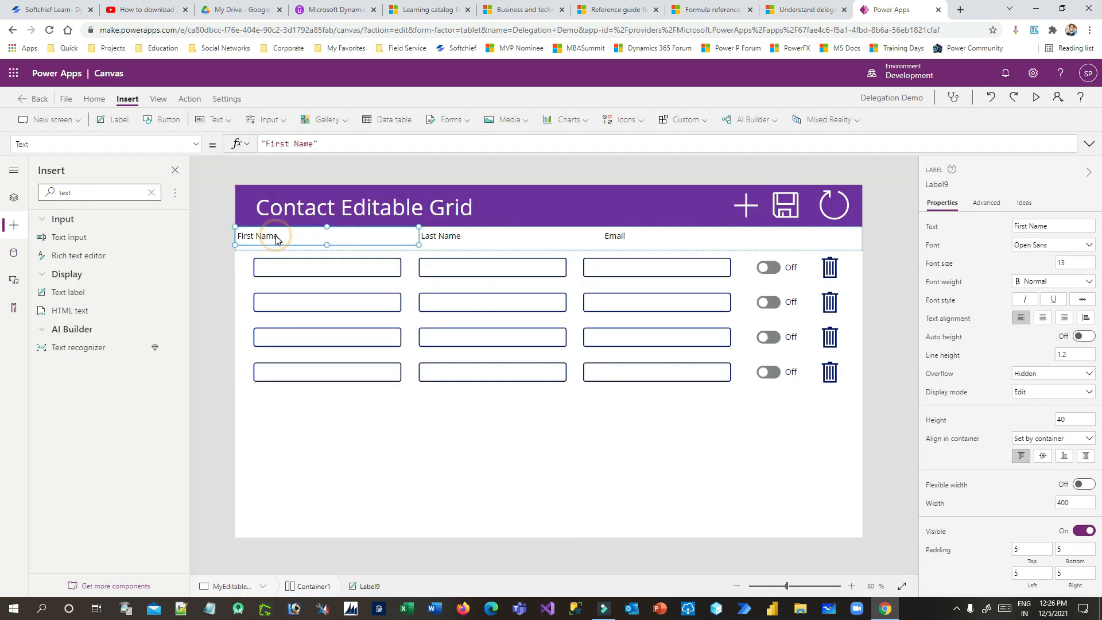
pyautogui.click(1042, 318)
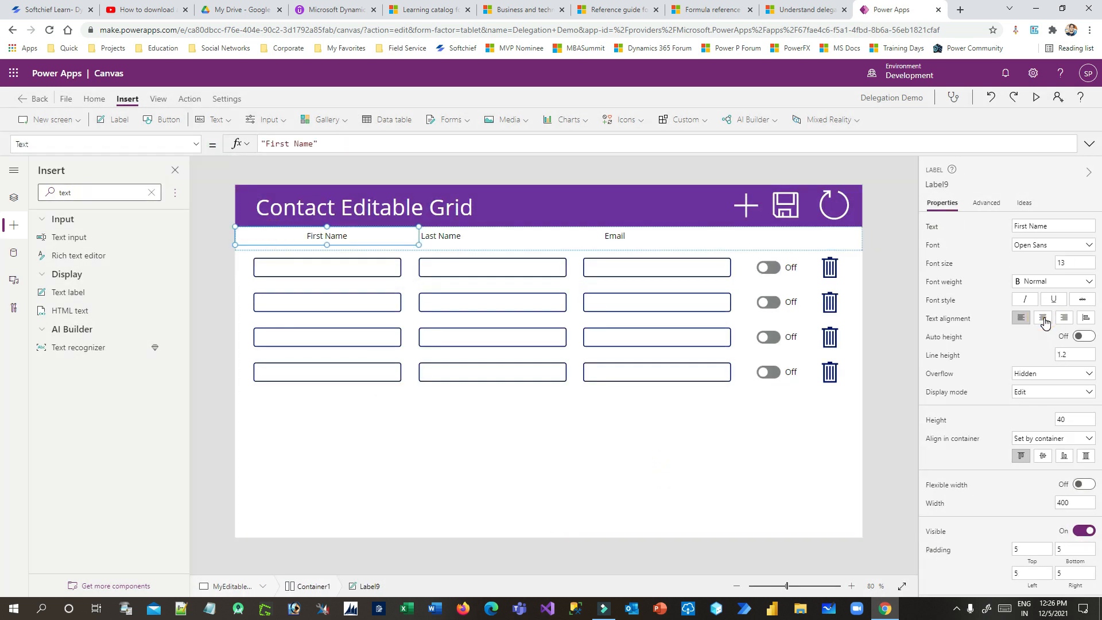
pyautogui.click(471, 243)
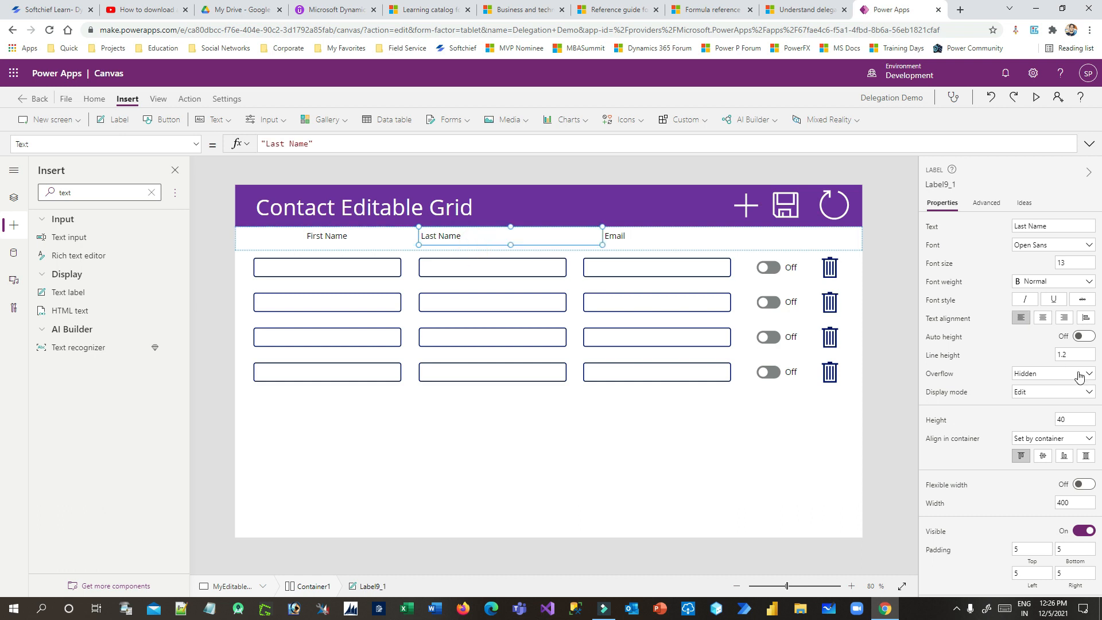
pyautogui.click(1045, 319)
pyautogui.click(662, 241)
pyautogui.click(1043, 317)
# Make the First Name and Last Name headers bold purple text
pyautogui.click(320, 237)
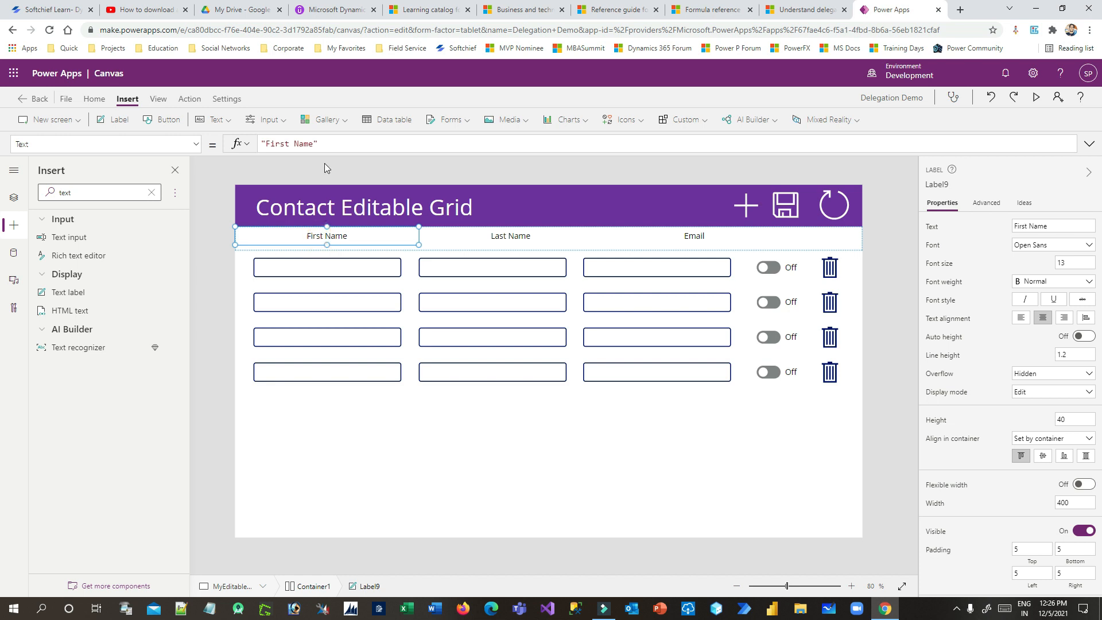
pyautogui.click(94, 98)
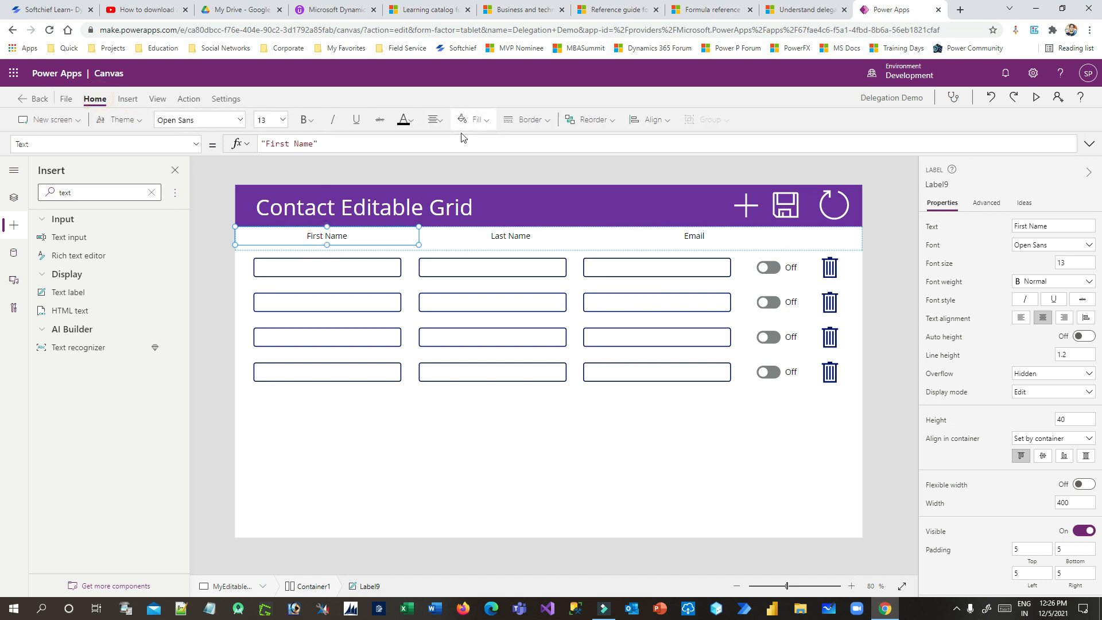
pyautogui.click(304, 119)
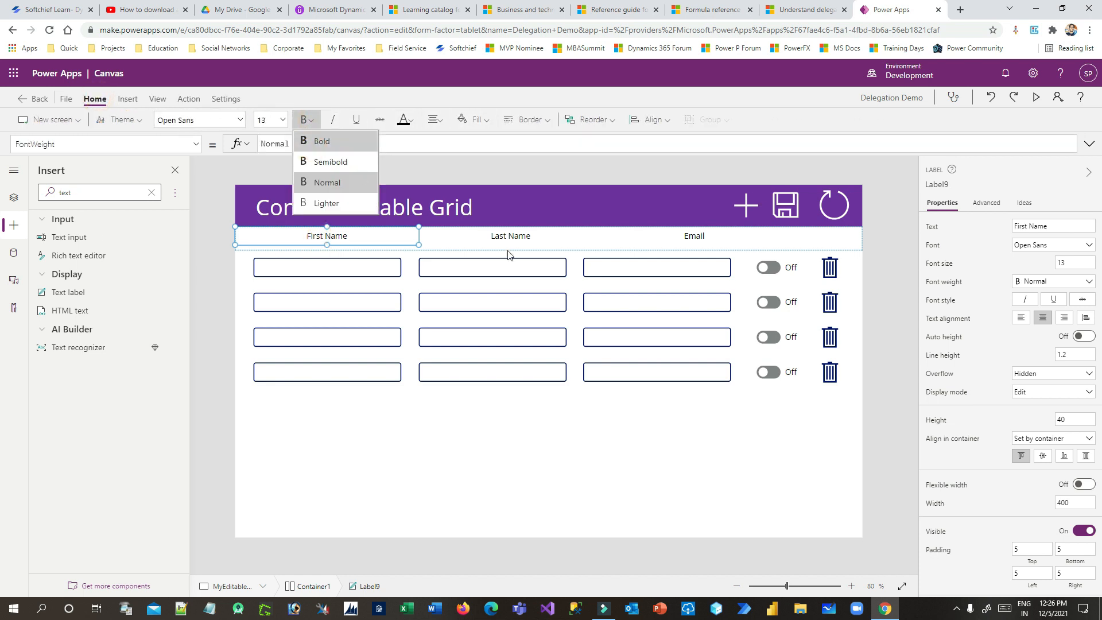
pyautogui.click(405, 119)
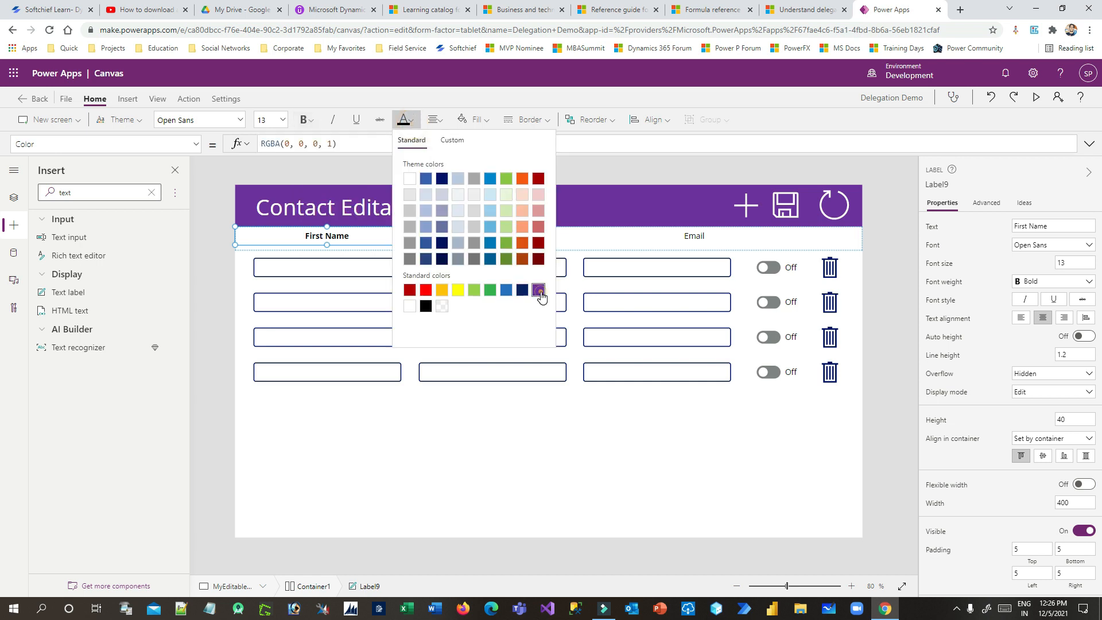
pyautogui.click(343, 241)
pyautogui.click(487, 234)
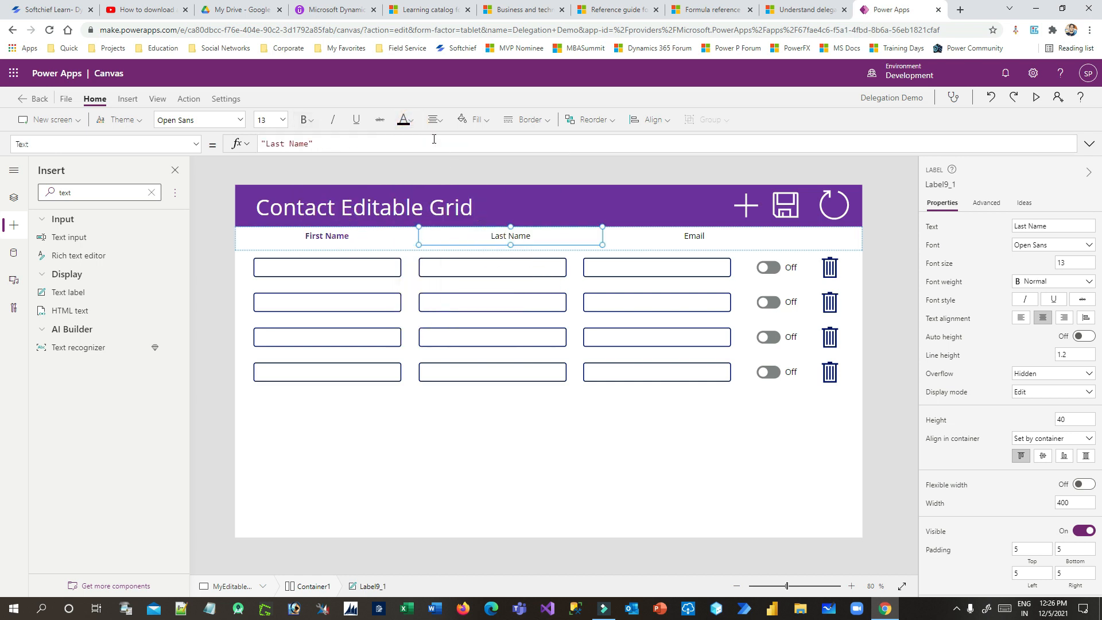
pyautogui.click(407, 120)
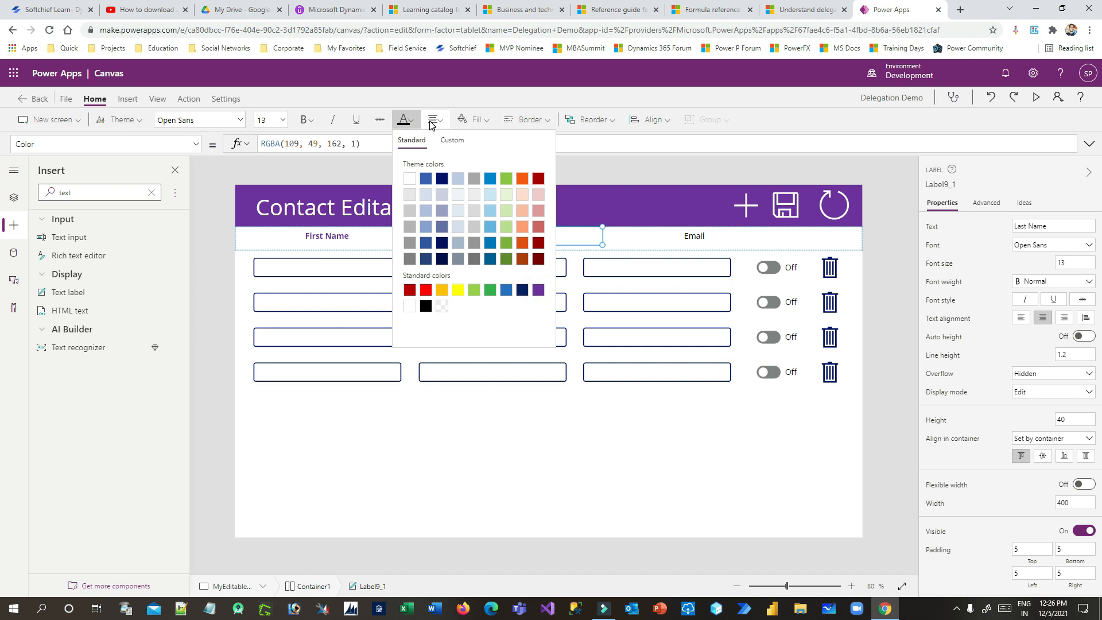
pyautogui.click(433, 121)
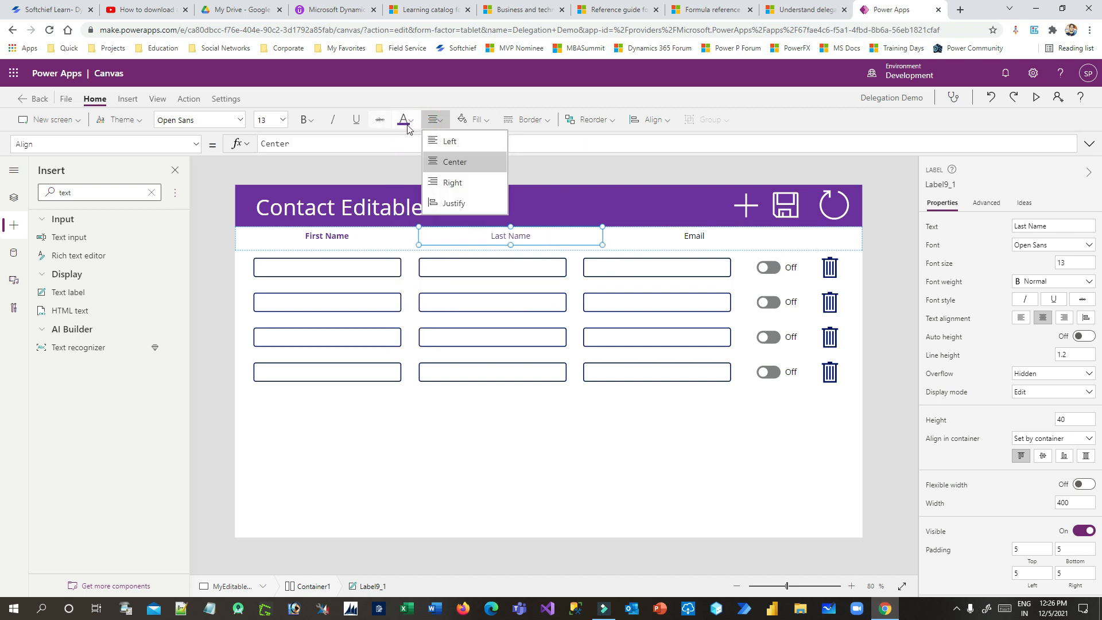
pyautogui.click(306, 120)
pyautogui.click(310, 141)
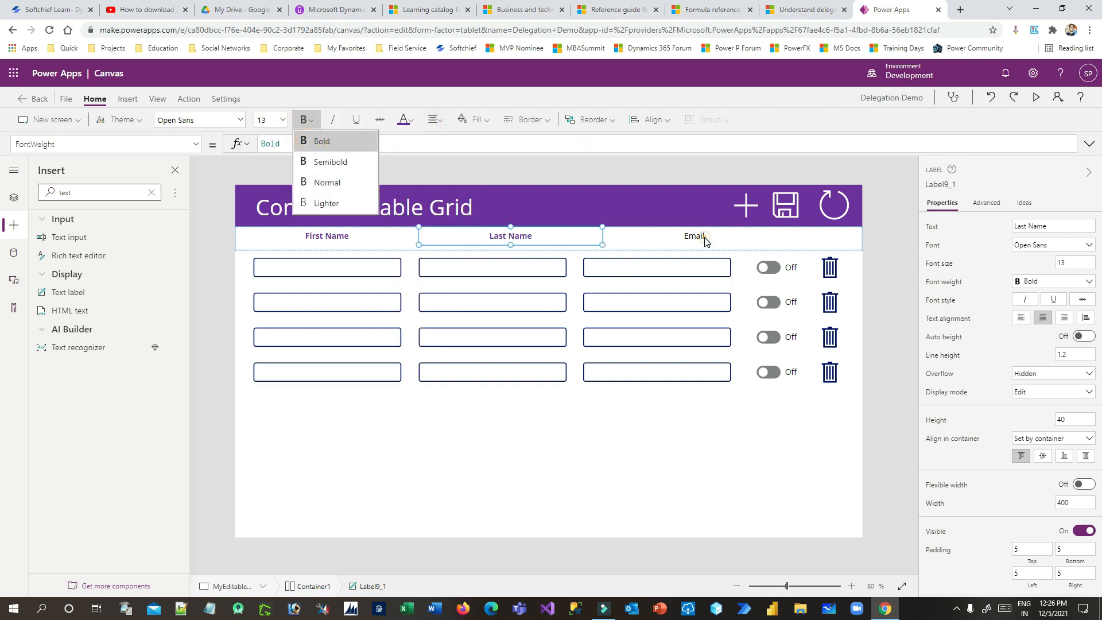
# Make the Email header bold purple text
pyautogui.click(705, 240)
pyautogui.click(404, 120)
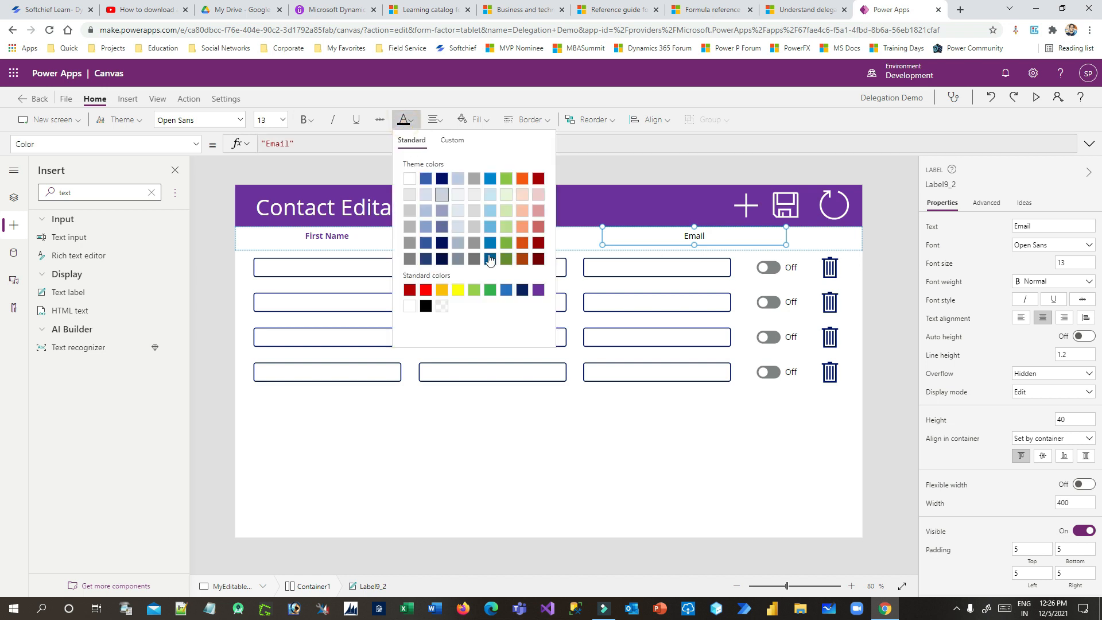
pyautogui.click(538, 290)
pyautogui.click(305, 121)
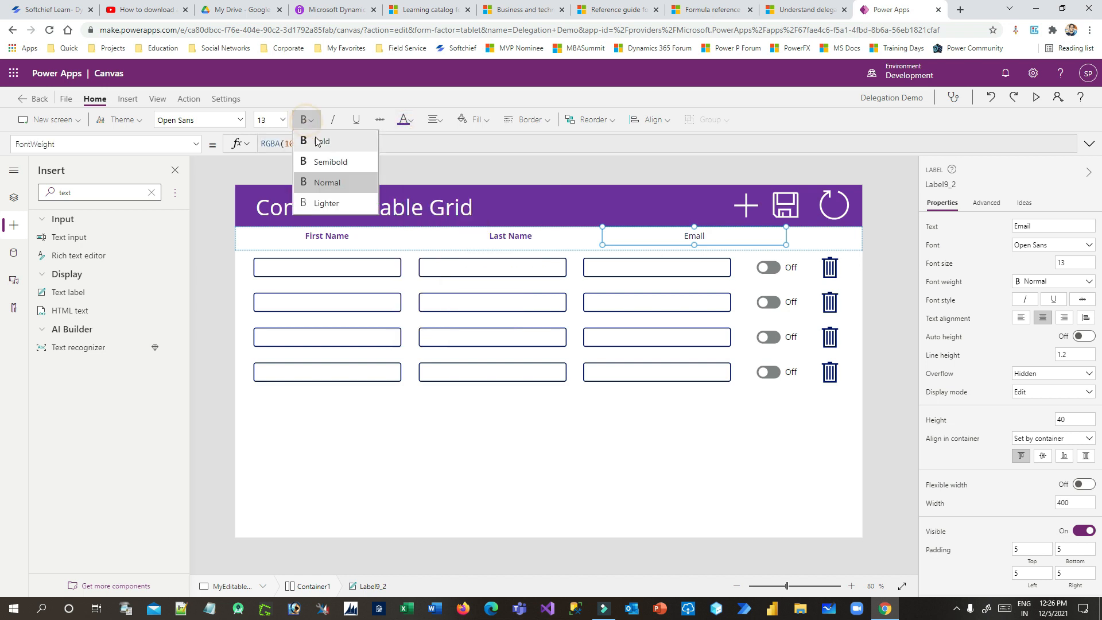
pyautogui.click(672, 463)
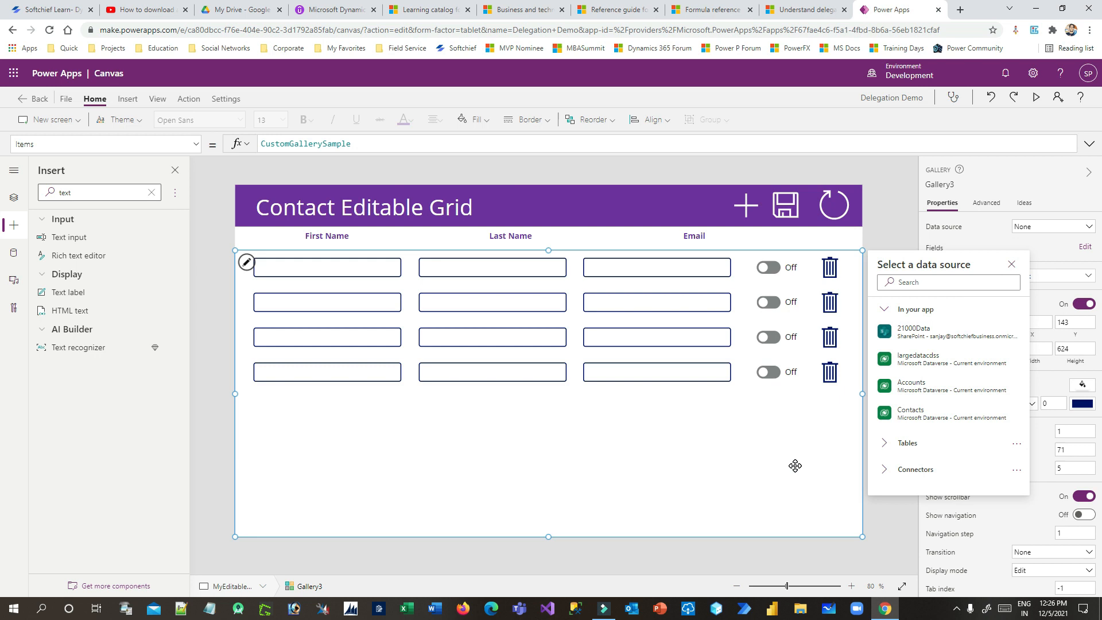
# Rename the gallery to galleryContact from the Tree view
pyautogui.click(714, 240)
pyautogui.click(804, 473)
pyautogui.click(881, 237)
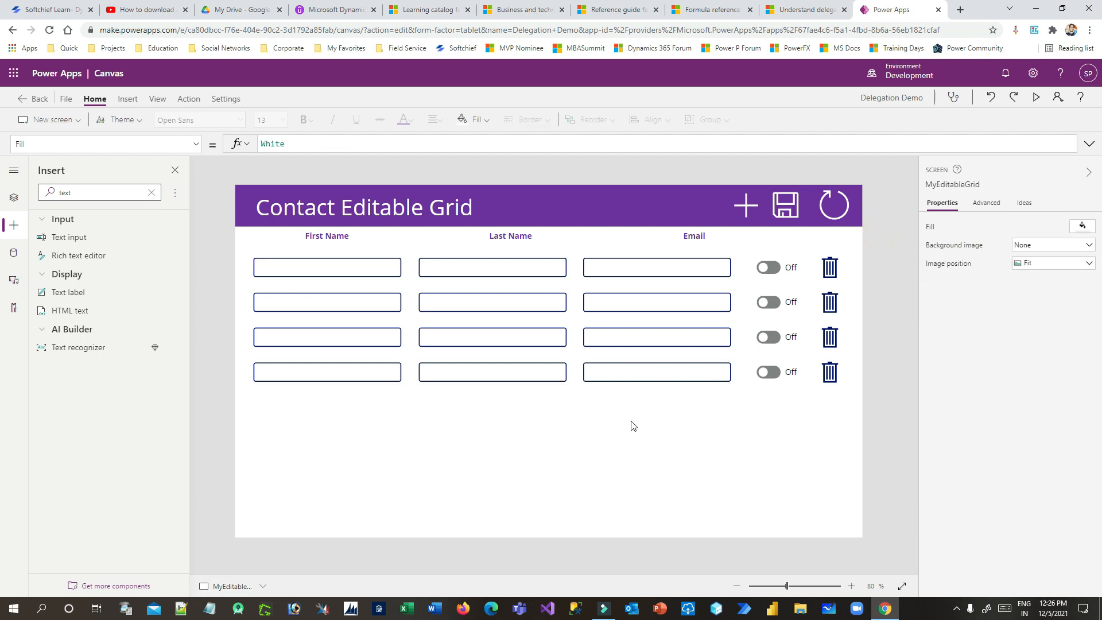
pyautogui.click(388, 405)
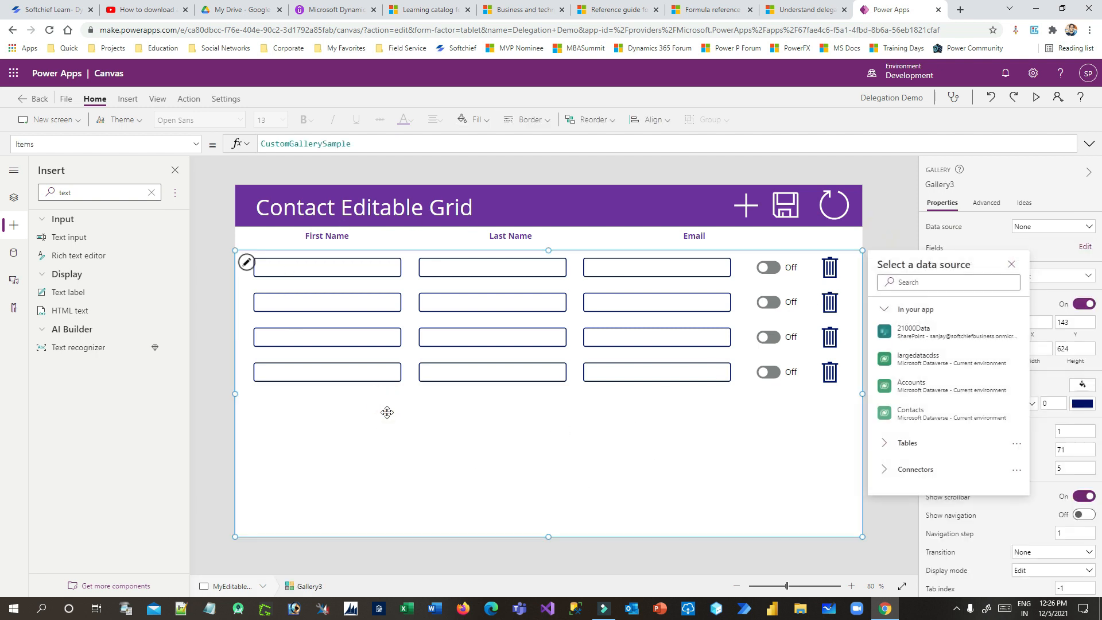
pyautogui.click(14, 202)
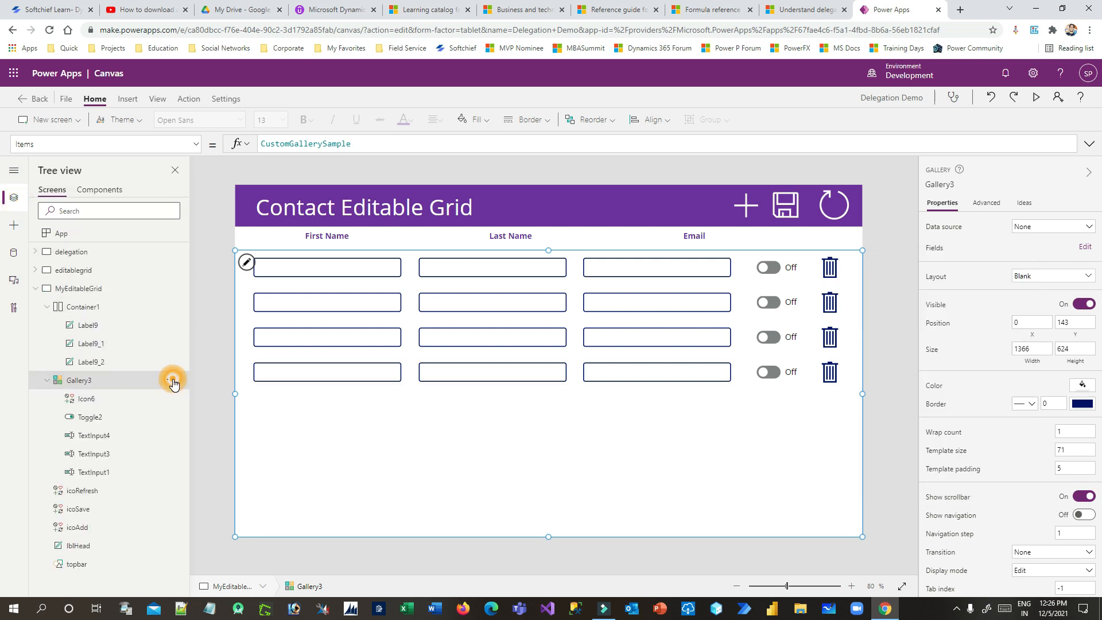
pyautogui.click(171, 380)
pyautogui.click(201, 257)
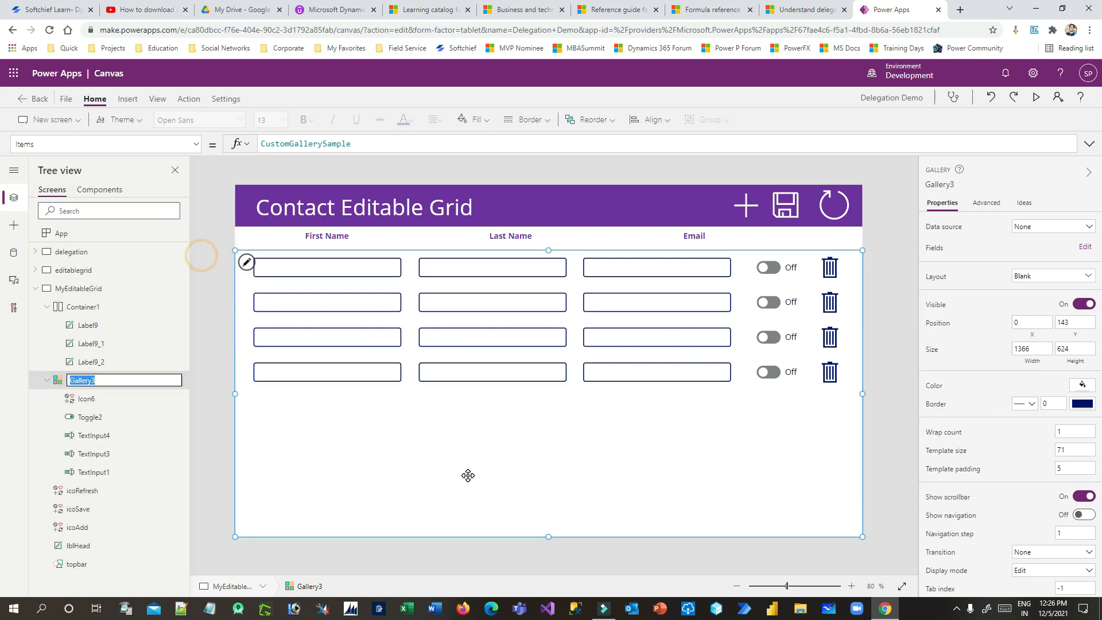
pyautogui.write('g')
pyautogui.click(468, 476)
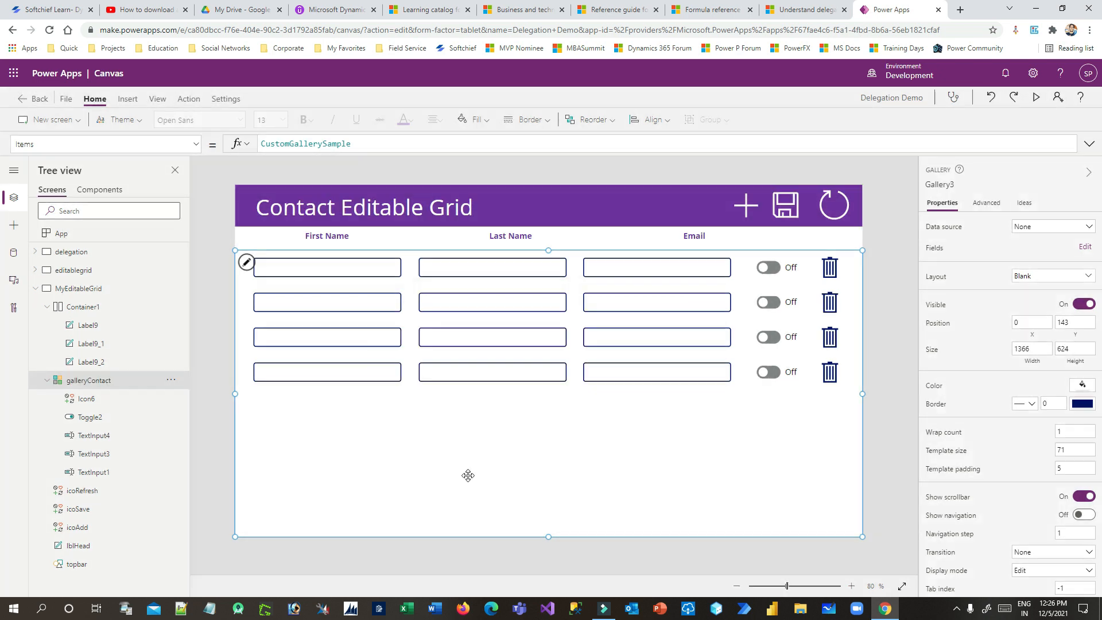
# Rename the row toggle Toggle2 to toggleFlag
pyautogui.click(774, 268)
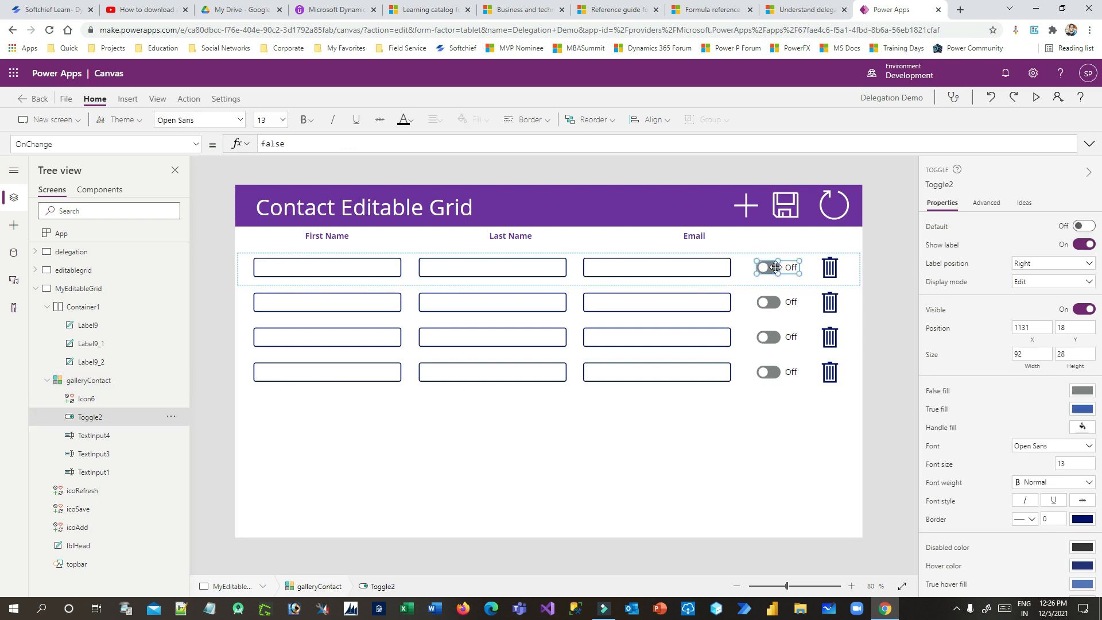
pyautogui.click(171, 417)
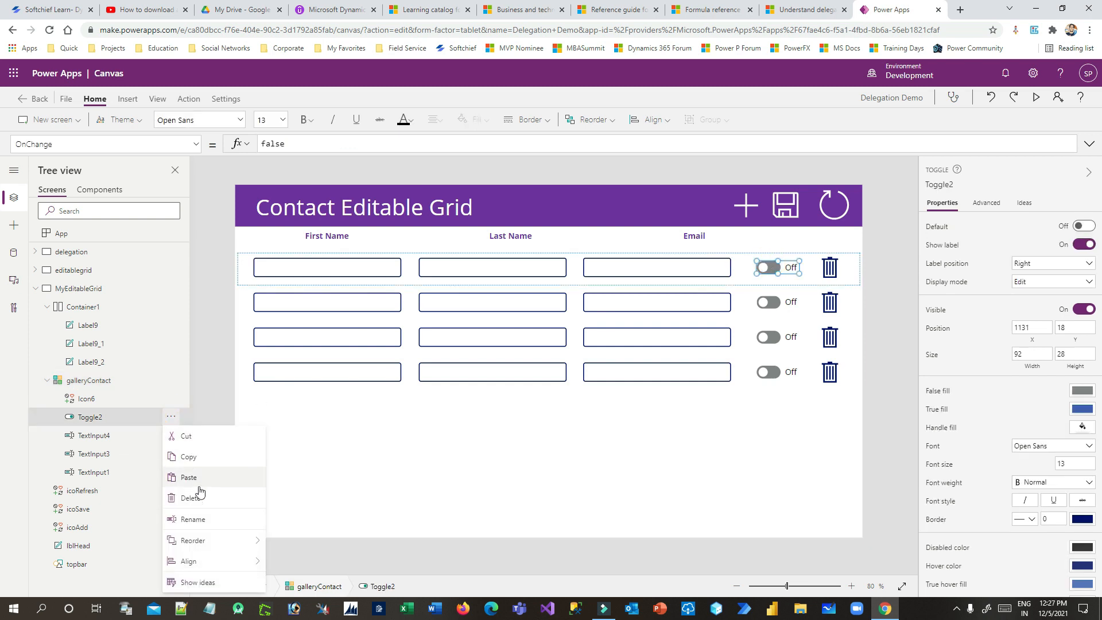
pyautogui.click(201, 523)
pyautogui.write('toggleFlag')
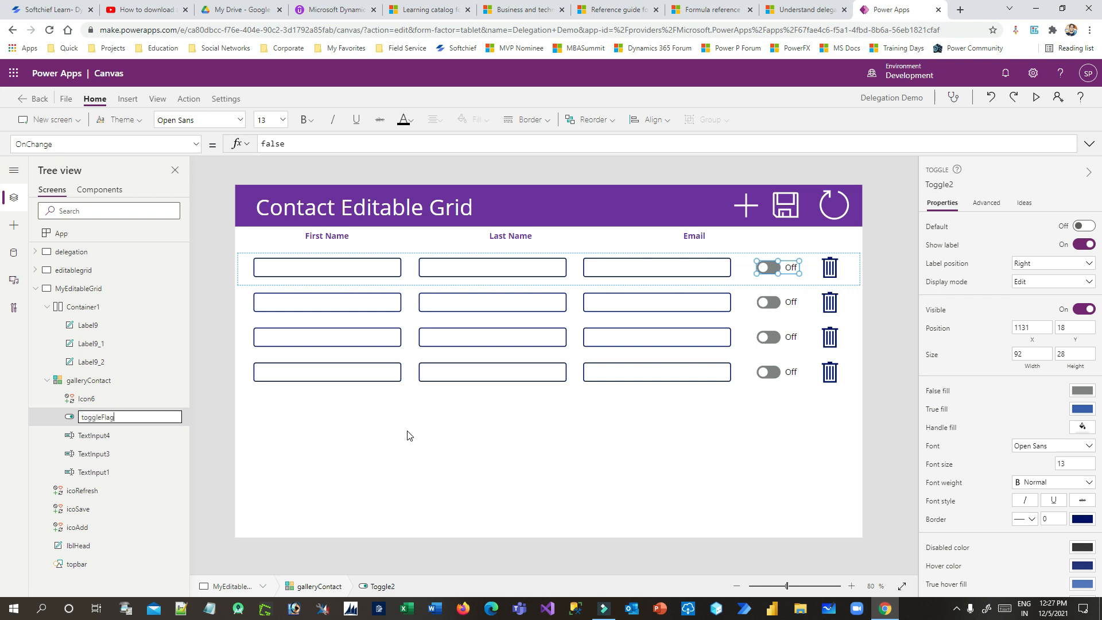
pyautogui.press('Escape')
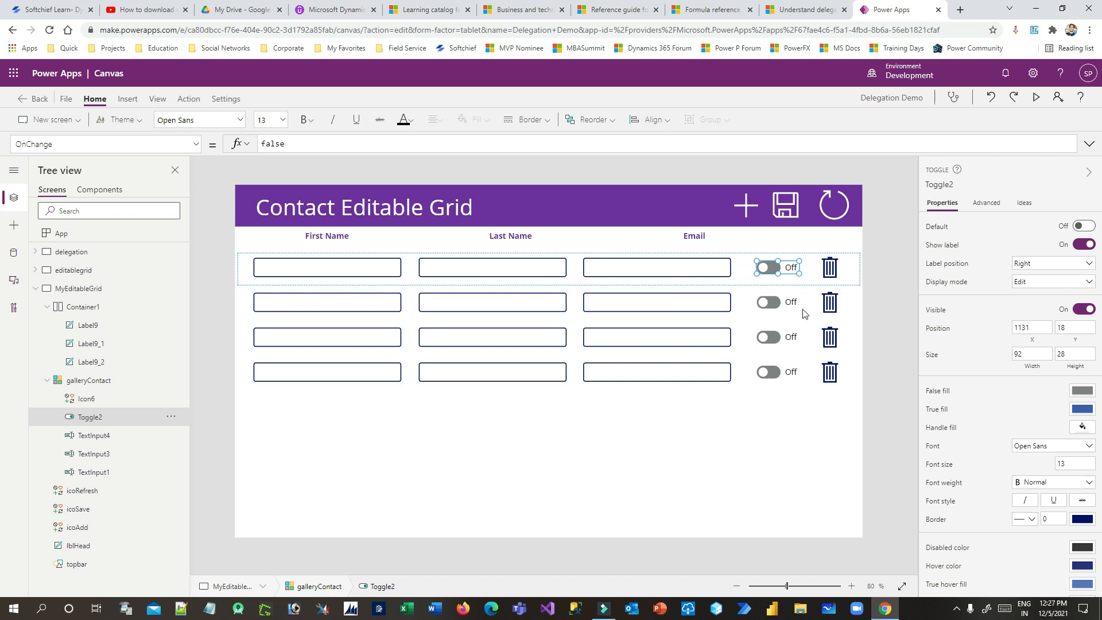
pyautogui.click(829, 269)
pyautogui.click(588, 443)
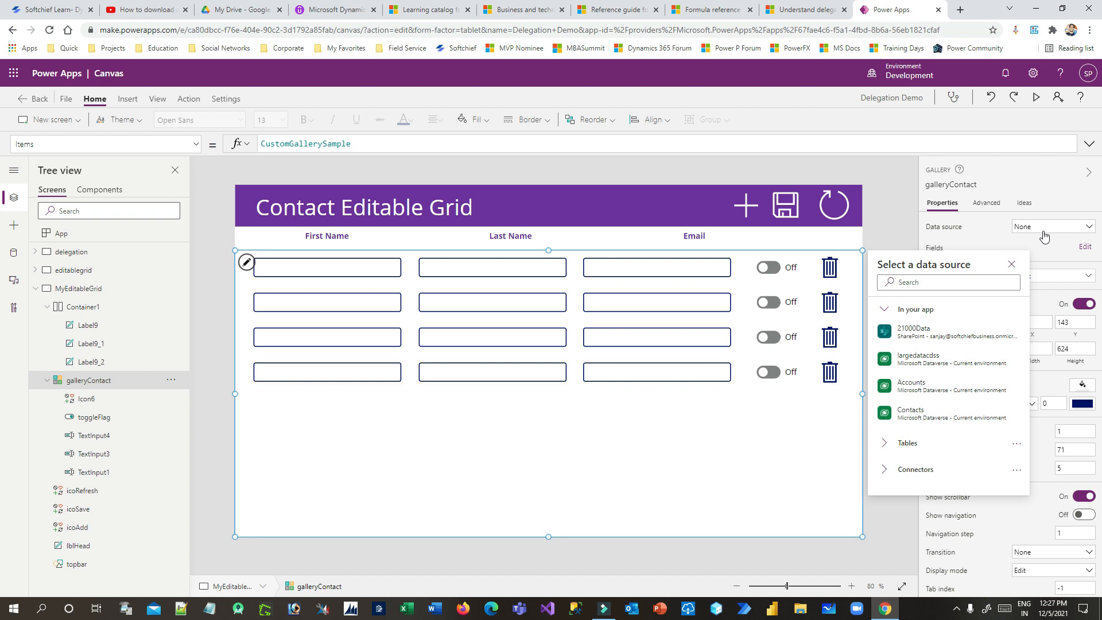
# Search the Data pane's available data sources for 'contact'
pyautogui.click(14, 253)
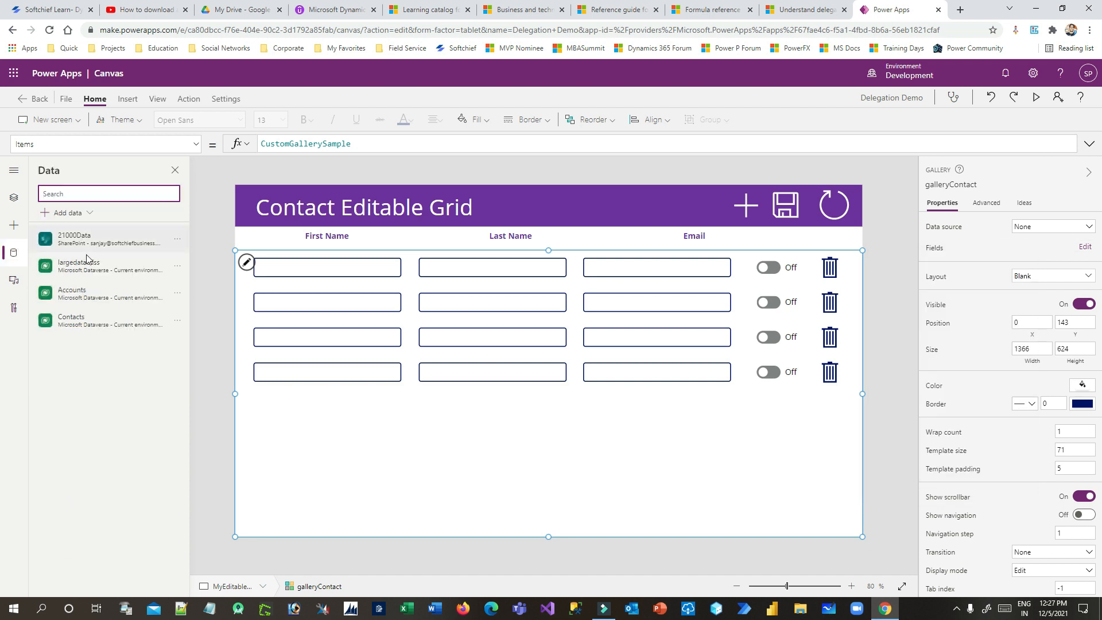
pyautogui.moveTo(106, 317)
pyautogui.click(82, 214)
pyautogui.click(118, 253)
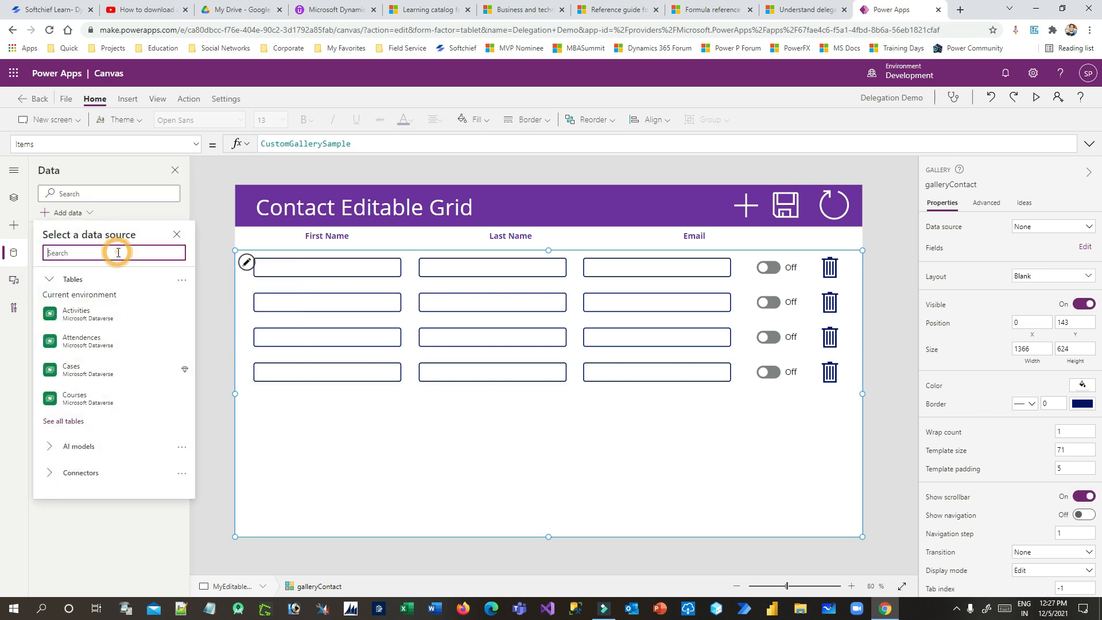
pyautogui.write('con')
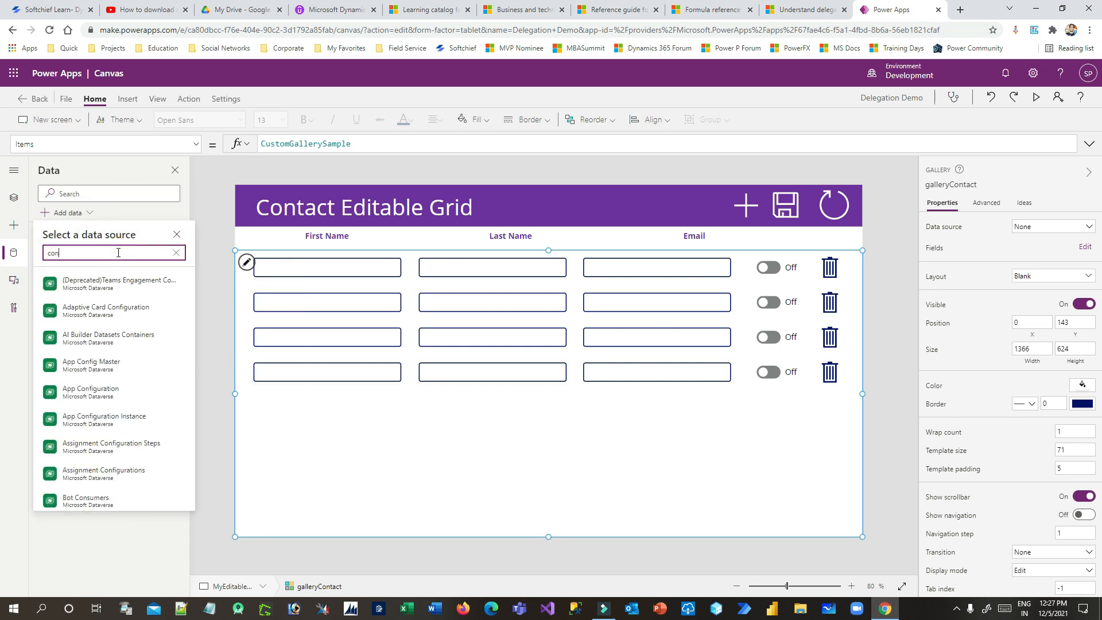
pyautogui.write('tac')
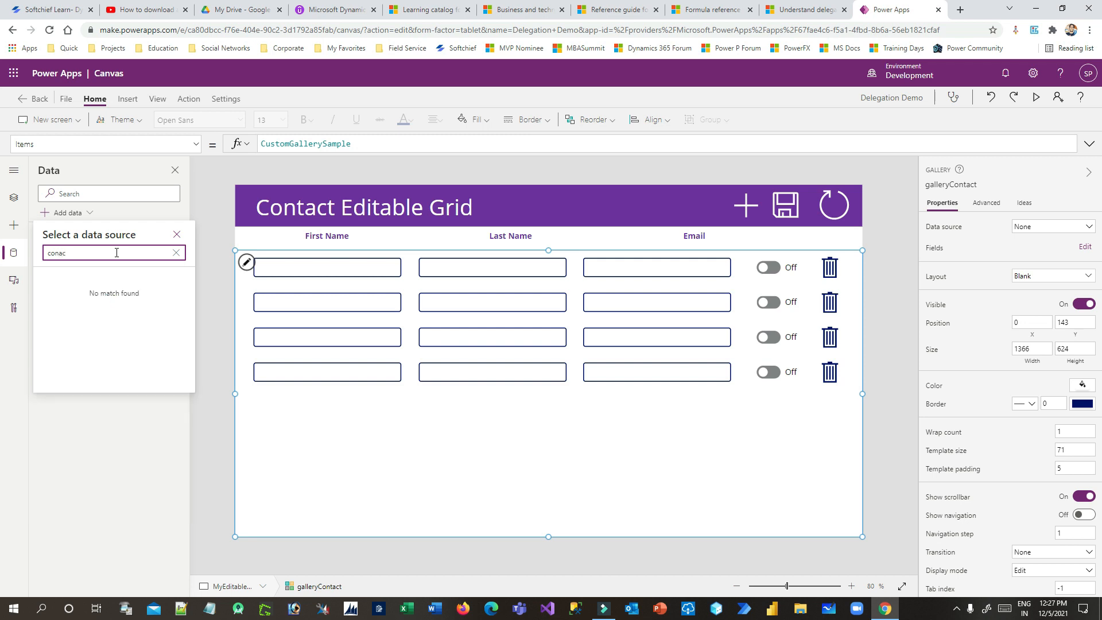
pyautogui.press('BackSpace')
pyautogui.press('BackSpace')
pyautogui.write('tact')
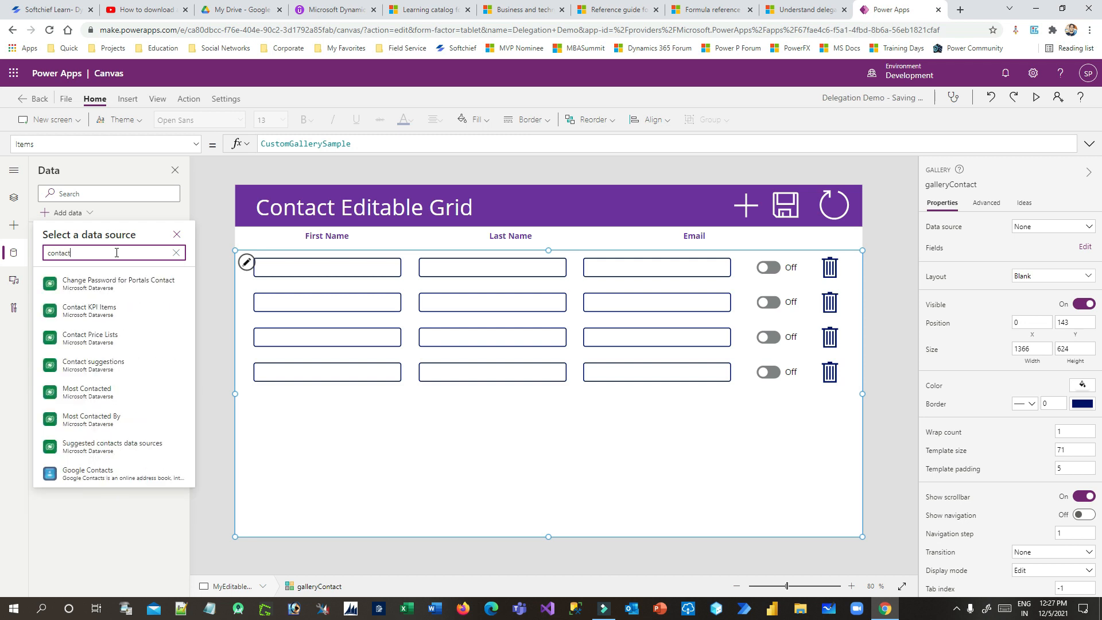
pyautogui.moveTo(107, 396)
# Set the gallery's Data source to the Contacts table
pyautogui.click(176, 253)
pyautogui.click(178, 236)
pyautogui.click(81, 321)
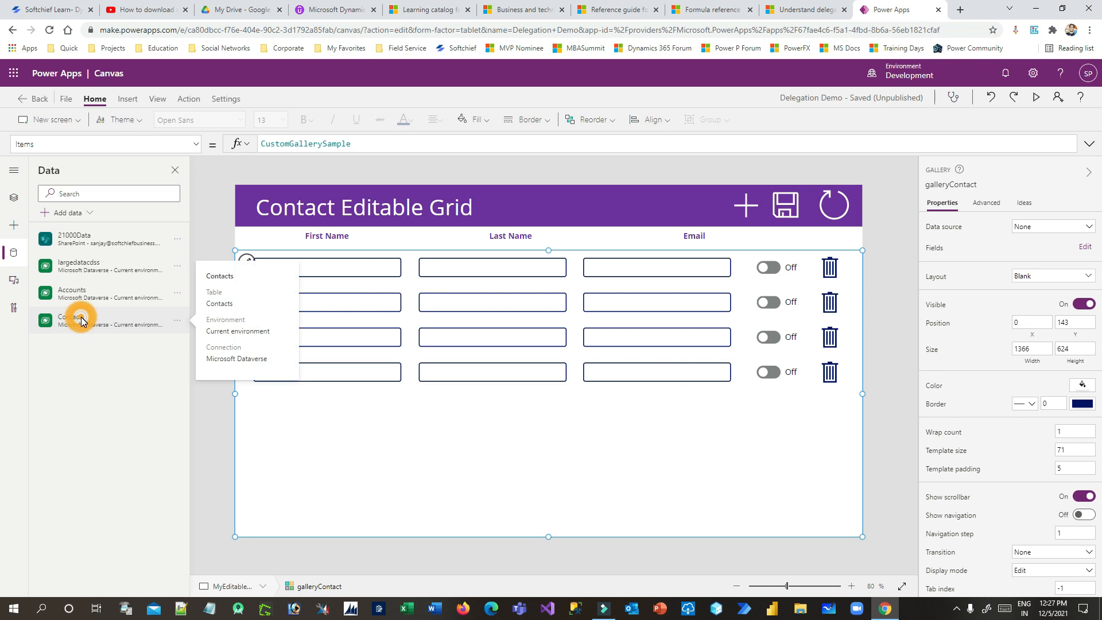
pyautogui.click(1022, 227)
pyautogui.click(989, 382)
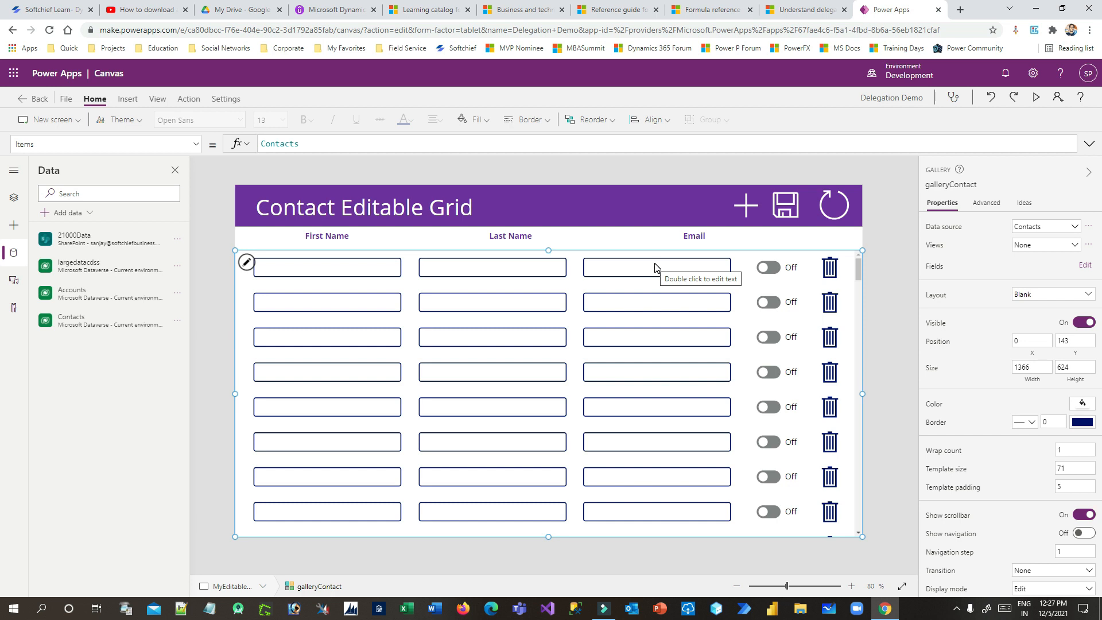
# Set the first text input's Default formula to ThisItem.'First Name'
pyautogui.click(343, 267)
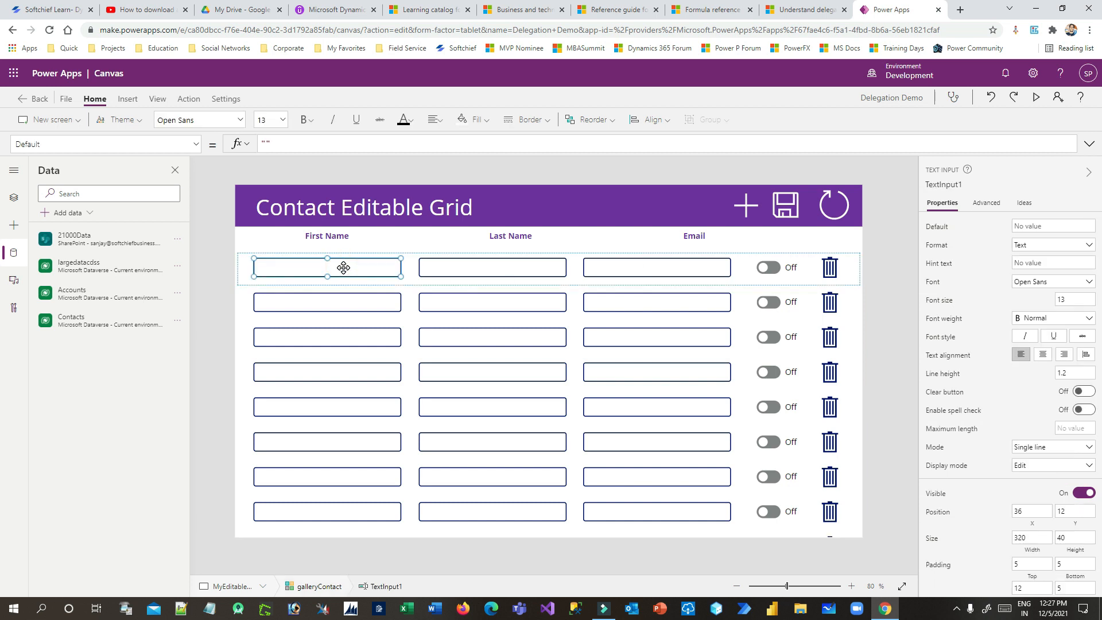
pyautogui.click(196, 145)
pyautogui.moveTo(197, 195)
pyautogui.mouseDown()
pyautogui.moveTo(192, 265)
pyautogui.moveTo(199, 180)
pyautogui.moveTo(196, 292)
pyautogui.moveTo(211, 194)
pyautogui.mouseUp()
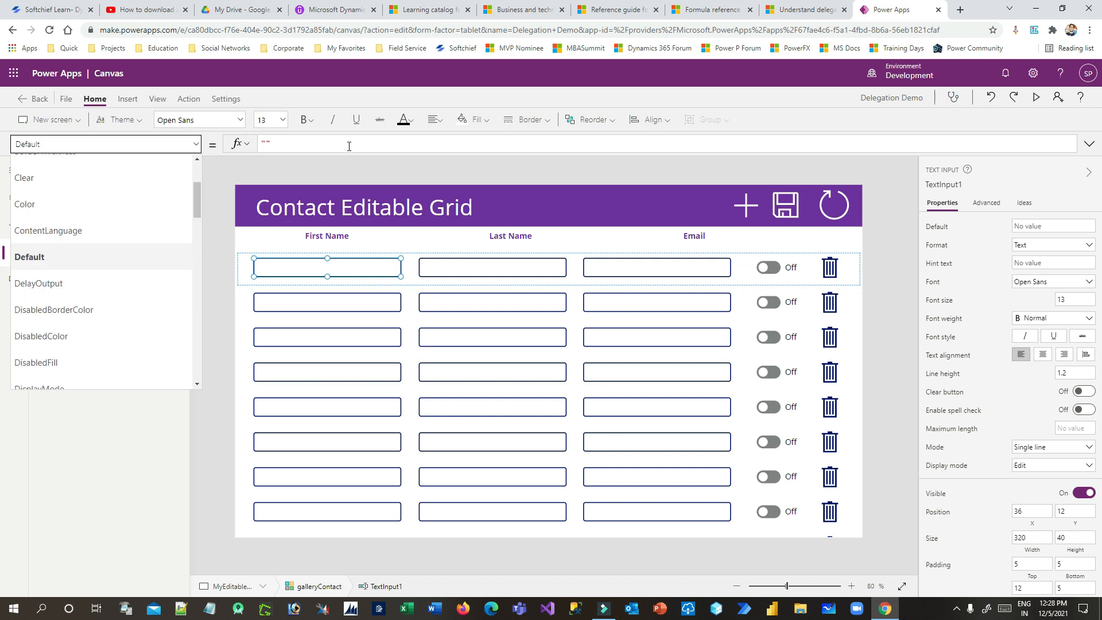
pyautogui.click(297, 143)
pyautogui.write('Thi')
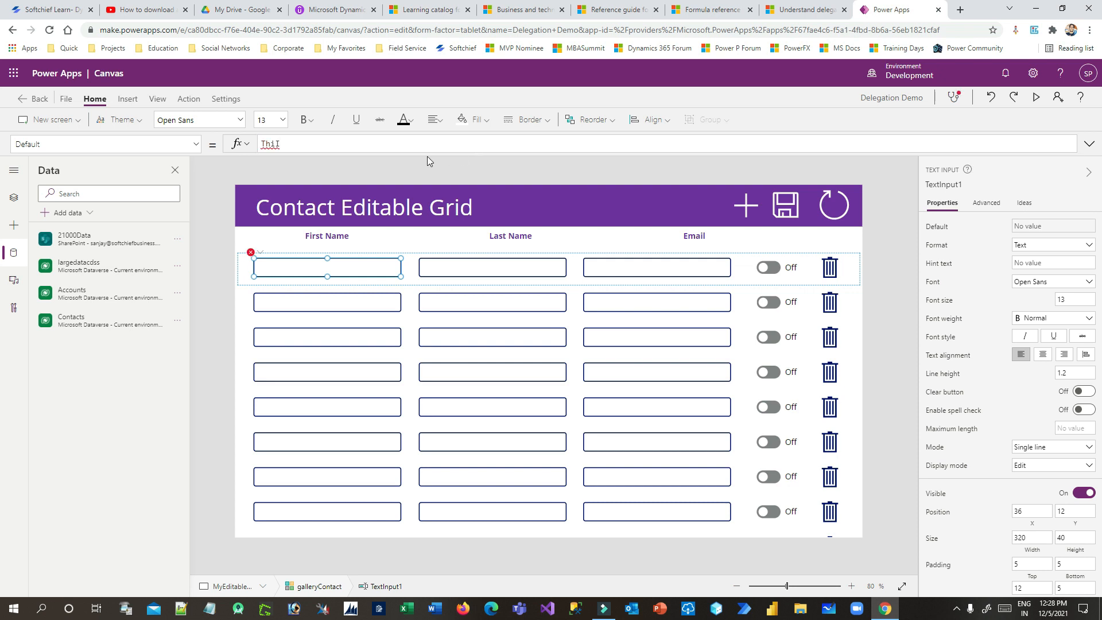
pyautogui.write('s')
pyautogui.click(340, 162)
pyautogui.write(".'First")
pyautogui.click(304, 163)
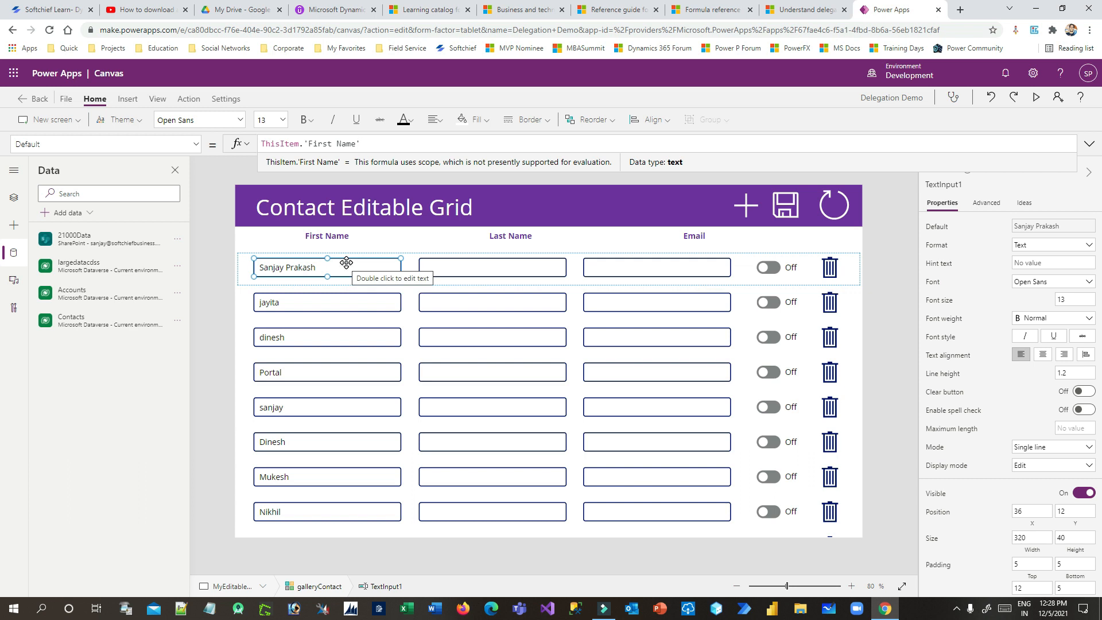
# Set the first row's Last Name box Default to ThisItem.'Last Name'
pyautogui.click(493, 270)
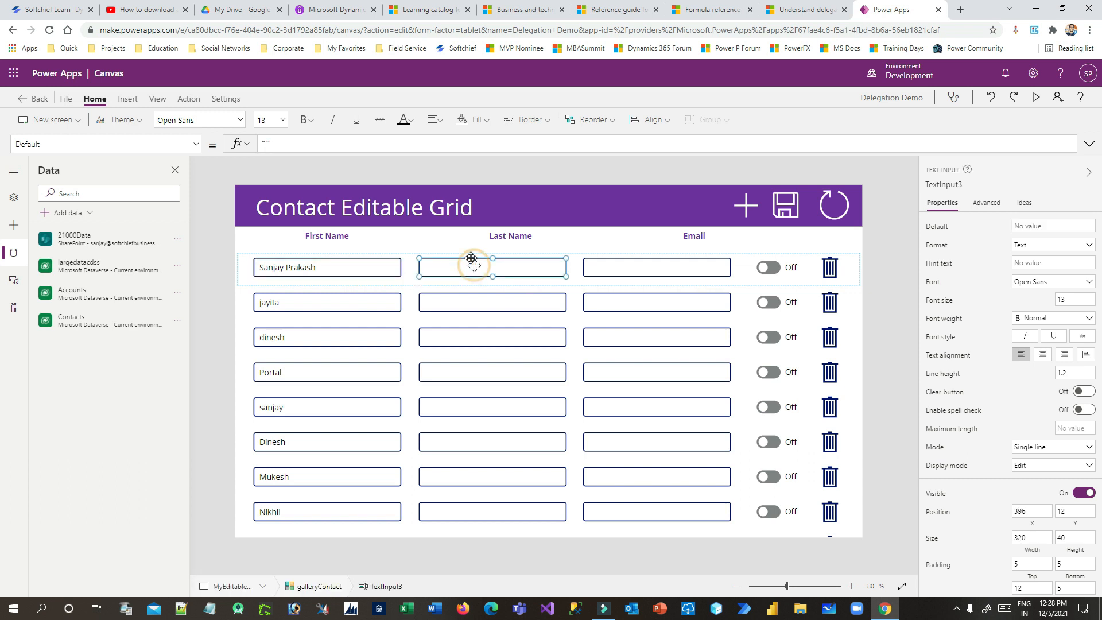
pyautogui.click(305, 142)
pyautogui.write('This')
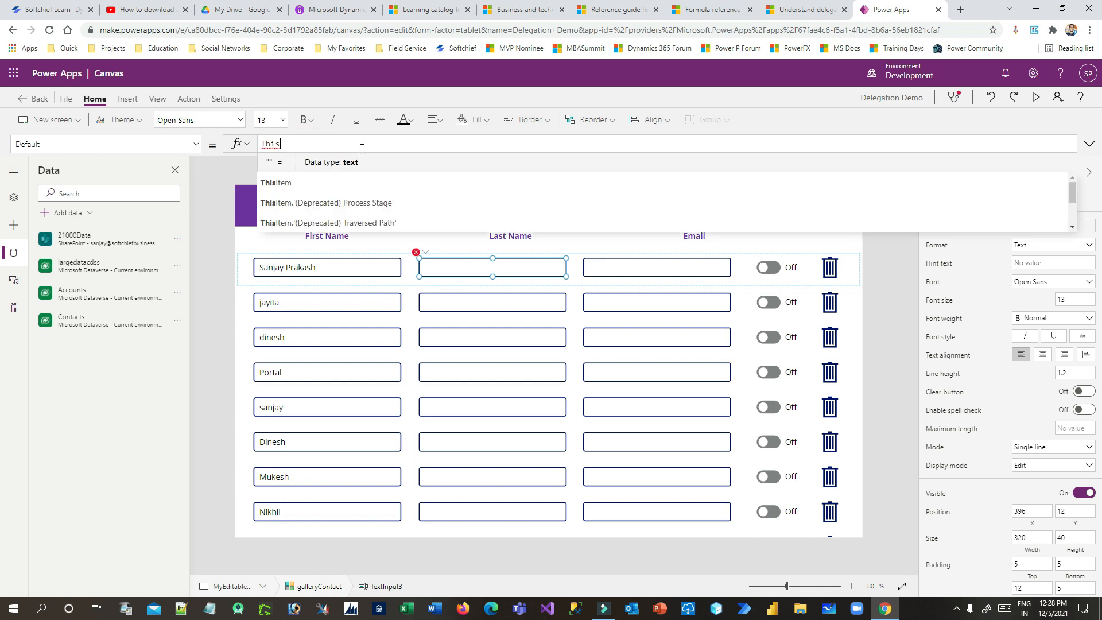
pyautogui.click(319, 165)
pyautogui.write('.La')
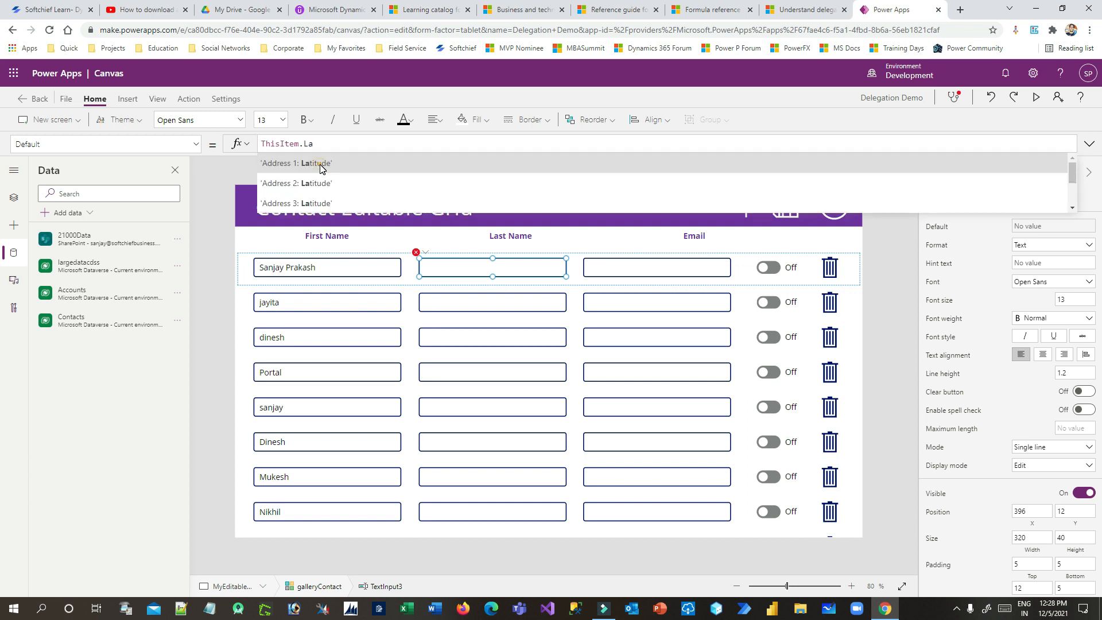
pyautogui.write('s')
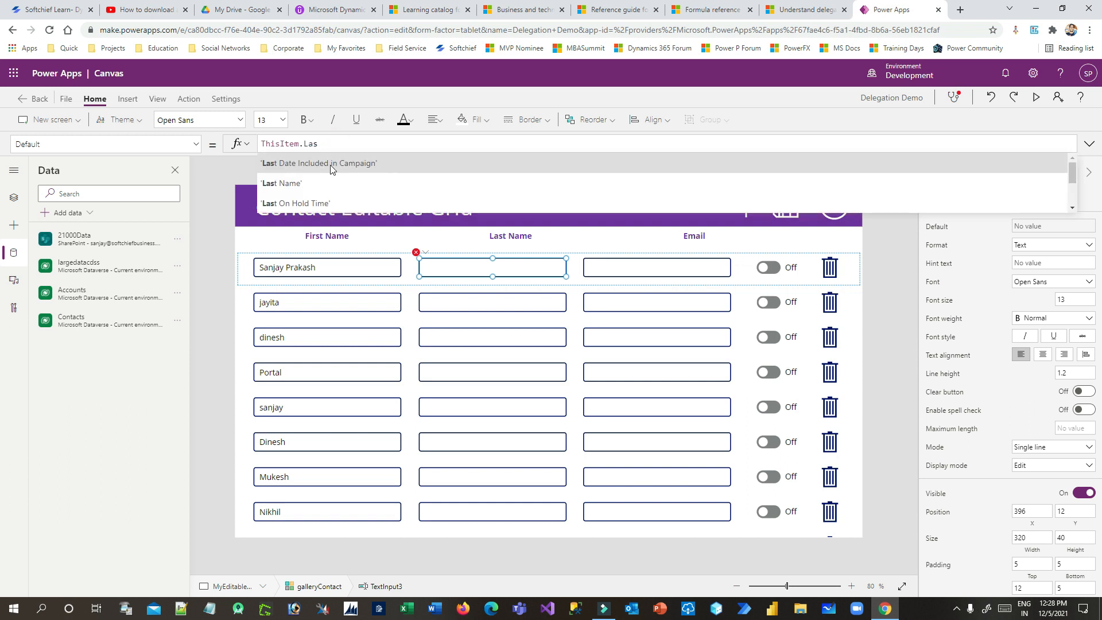
pyautogui.click(315, 183)
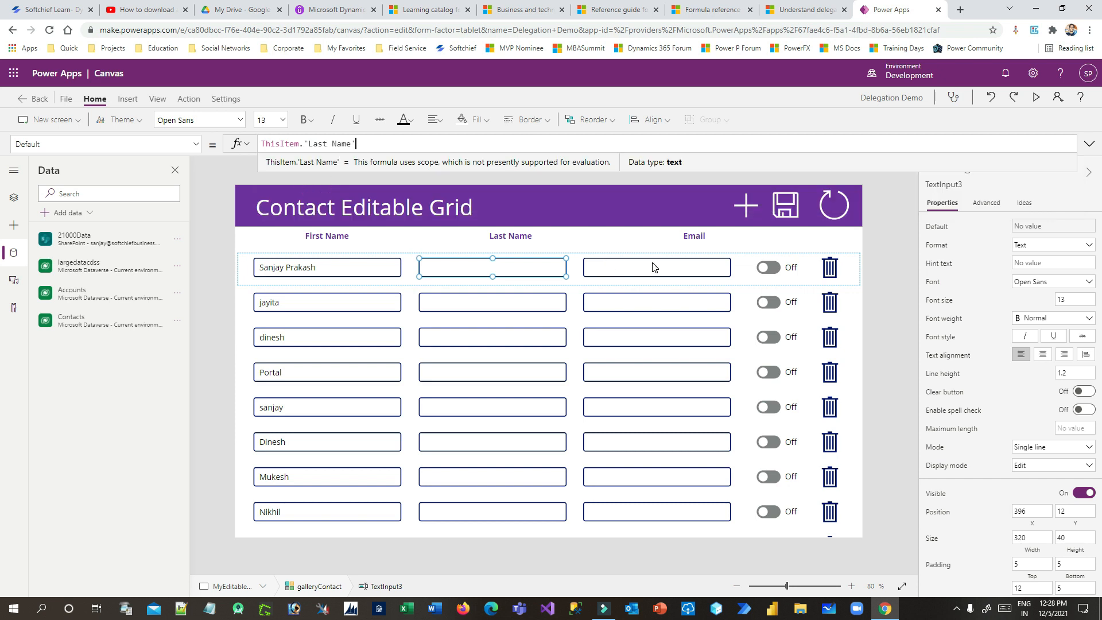
# Copy the Last Name formula and begin editing the Email box's Default
pyautogui.moveTo(376, 141); pyautogui.dragTo(231, 143)
pyautogui.hotkey('ctrl', 'c')
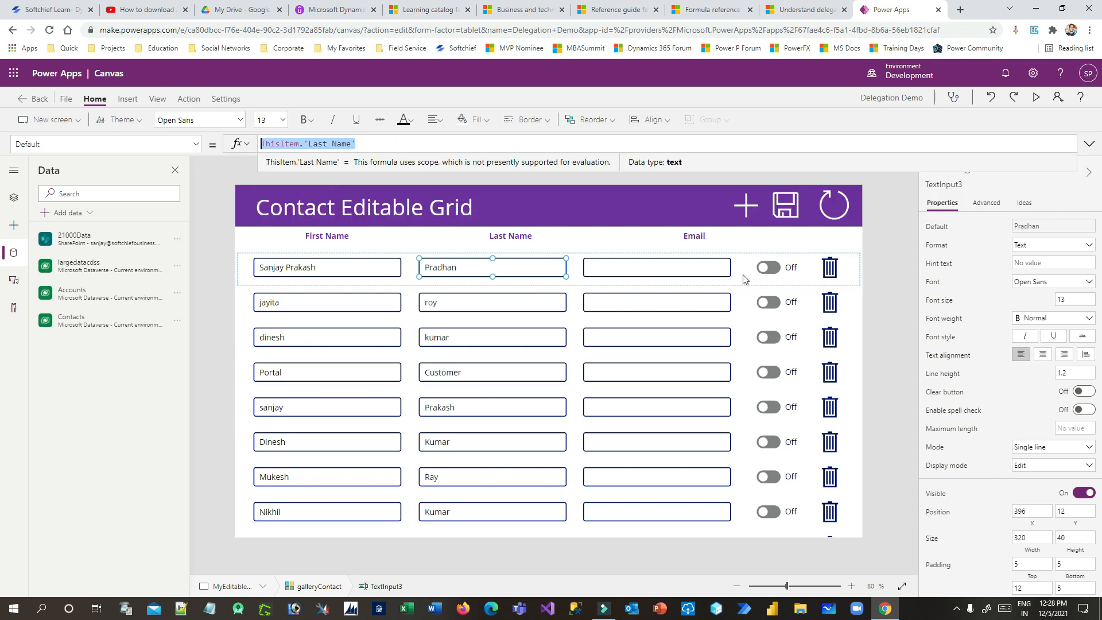
pyautogui.click(662, 260)
pyautogui.click(340, 141)
# Paste the copied formula into the Email Default and change it to ThisItem.Email
pyautogui.hotkey('ctrl', 'v')
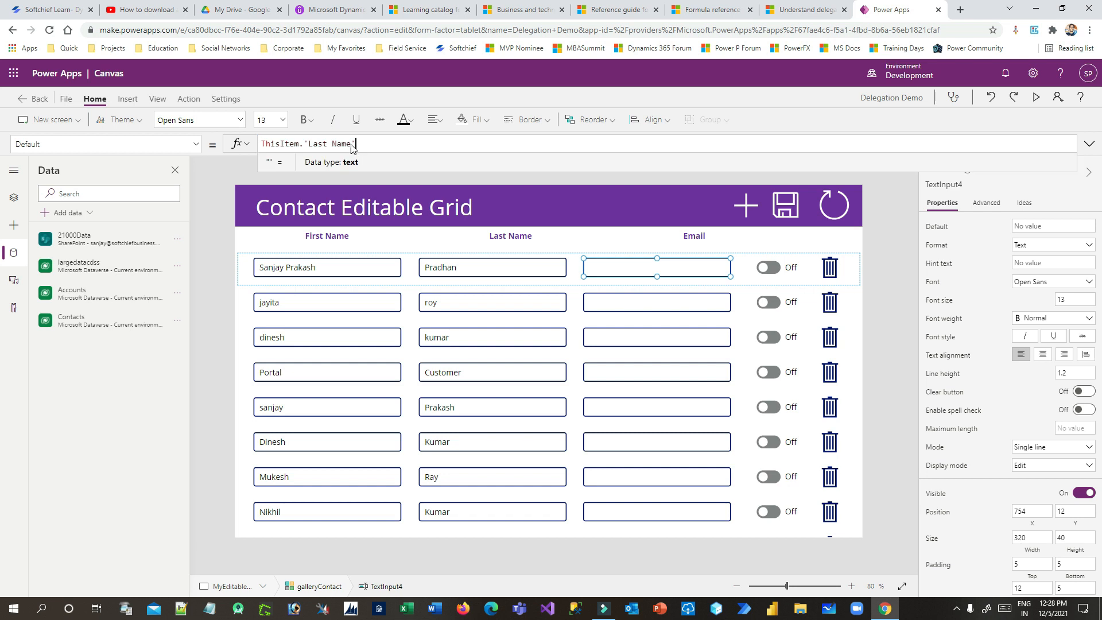
pyautogui.moveTo(370, 145); pyautogui.dragTo(306, 141)
pyautogui.write('Email')
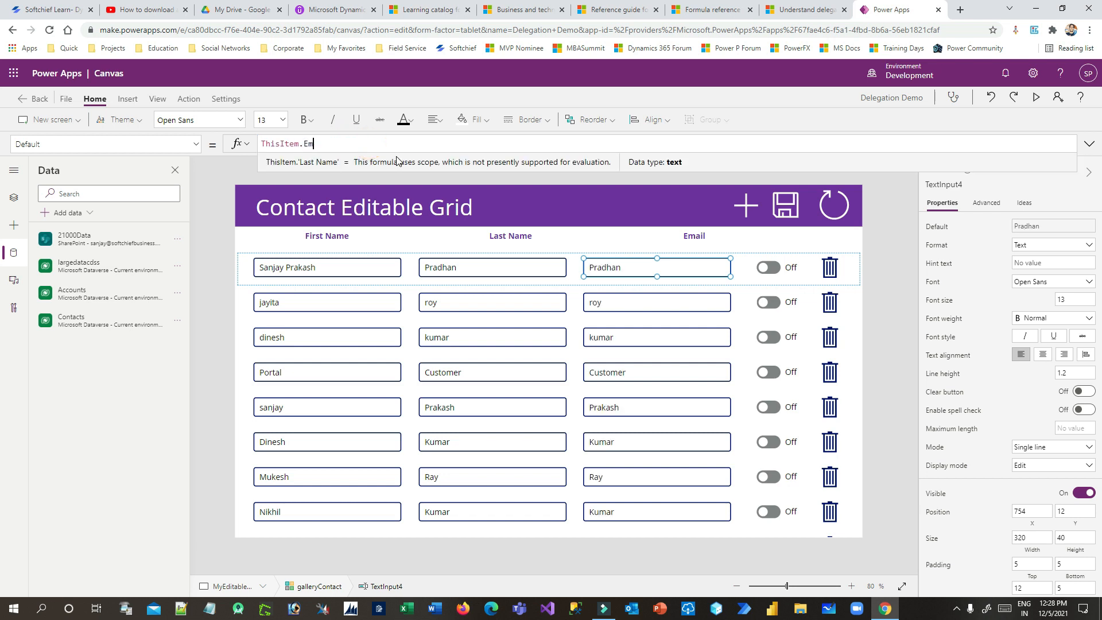
# Check the Default formulas of the First Name, Last Name and Email boxes
pyautogui.click(320, 267)
pyautogui.click(450, 269)
pyautogui.click(668, 268)
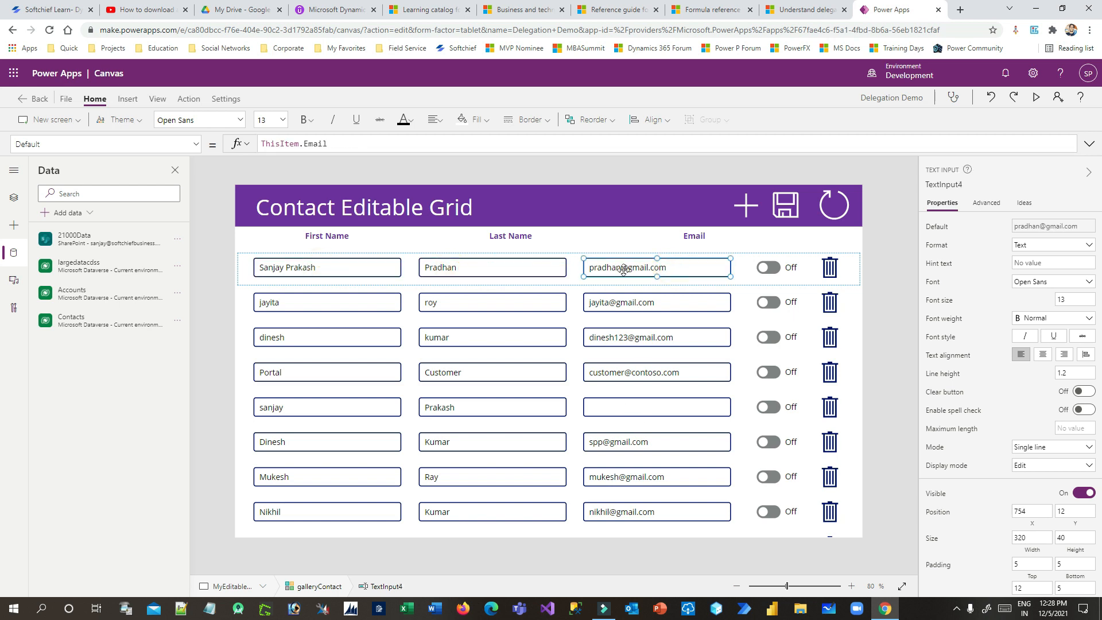
pyautogui.click(342, 267)
pyautogui.click(485, 267)
pyautogui.click(651, 266)
# Select the first row's toggle and run the app in preview
pyautogui.click(769, 268)
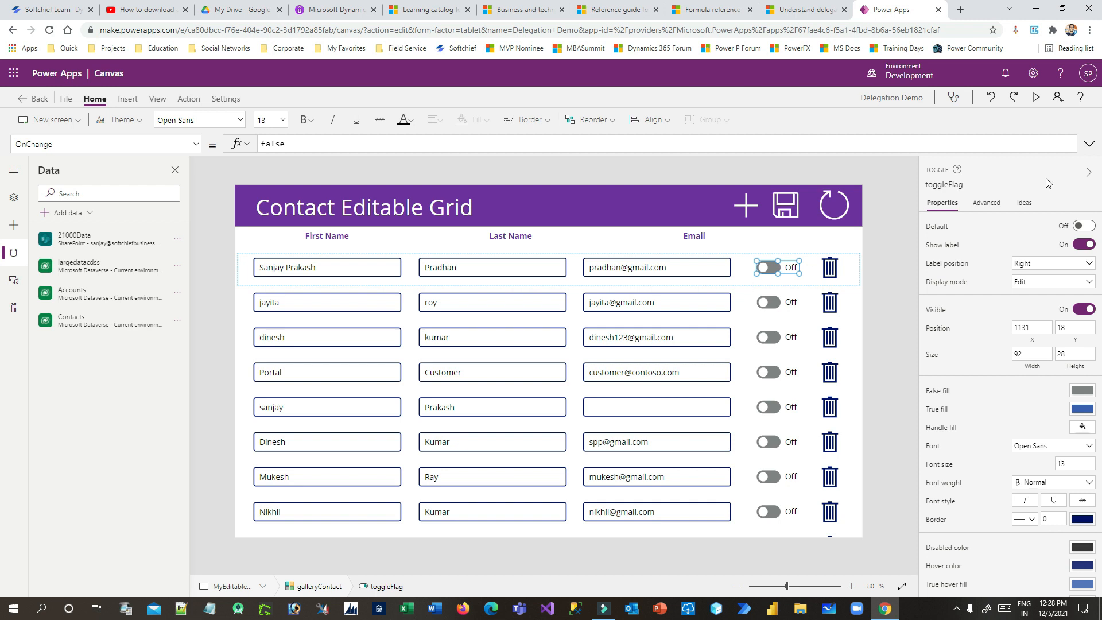
pyautogui.click(1036, 98)
pyautogui.scroll(-6, 996, 229)
pyautogui.scroll(-5, 989, 289)
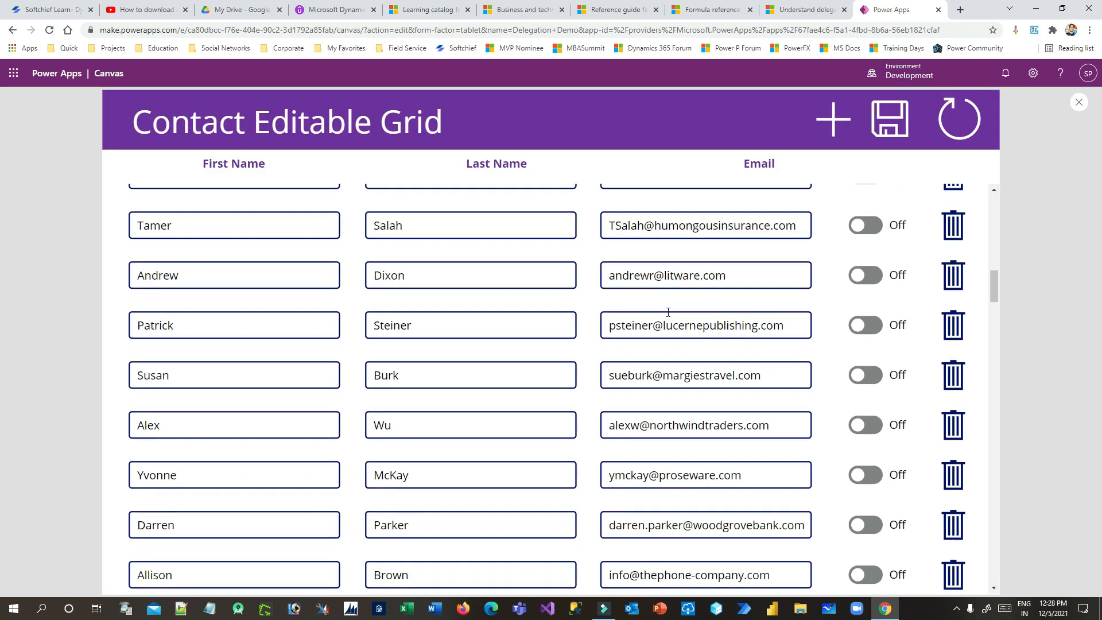
pyautogui.click(234, 210)
pyautogui.click(323, 209)
pyautogui.click(519, 222)
pyautogui.click(757, 211)
pyautogui.click(475, 218)
pyautogui.click(406, 215)
pyautogui.write('fgdfgdfg')
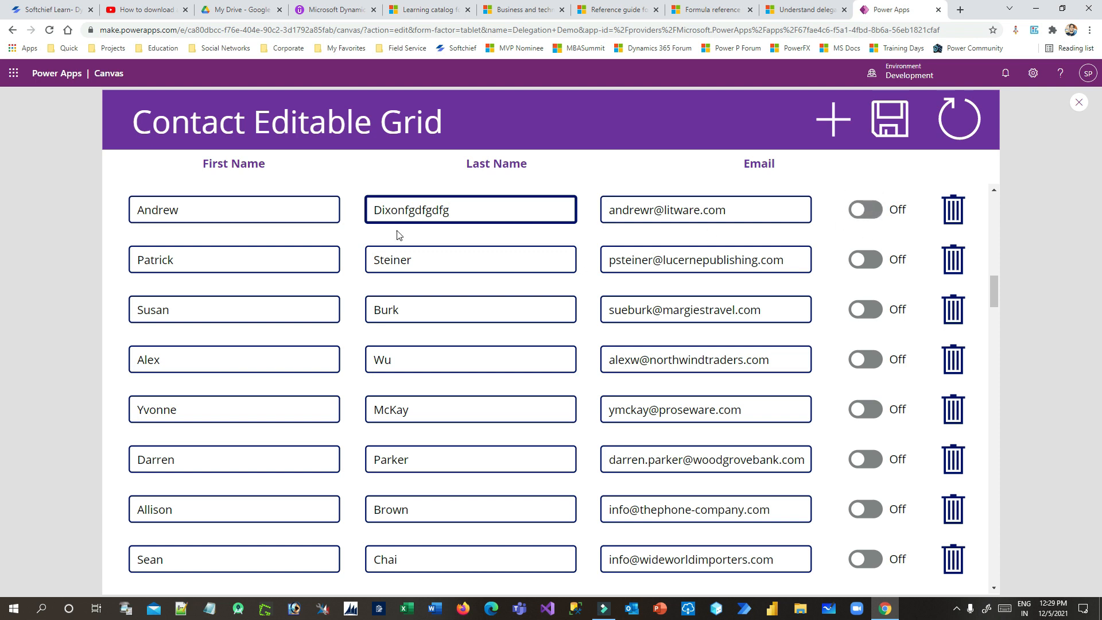
# Delete the extra letters from Dixon's last name, scroll back up and close the preview
pyautogui.click(410, 211)
pyautogui.moveTo(410, 211); pyautogui.dragTo(455, 210)
pyautogui.press('BackSpace')
pyautogui.moveTo(997, 286); pyautogui.dragTo(1001, 193)
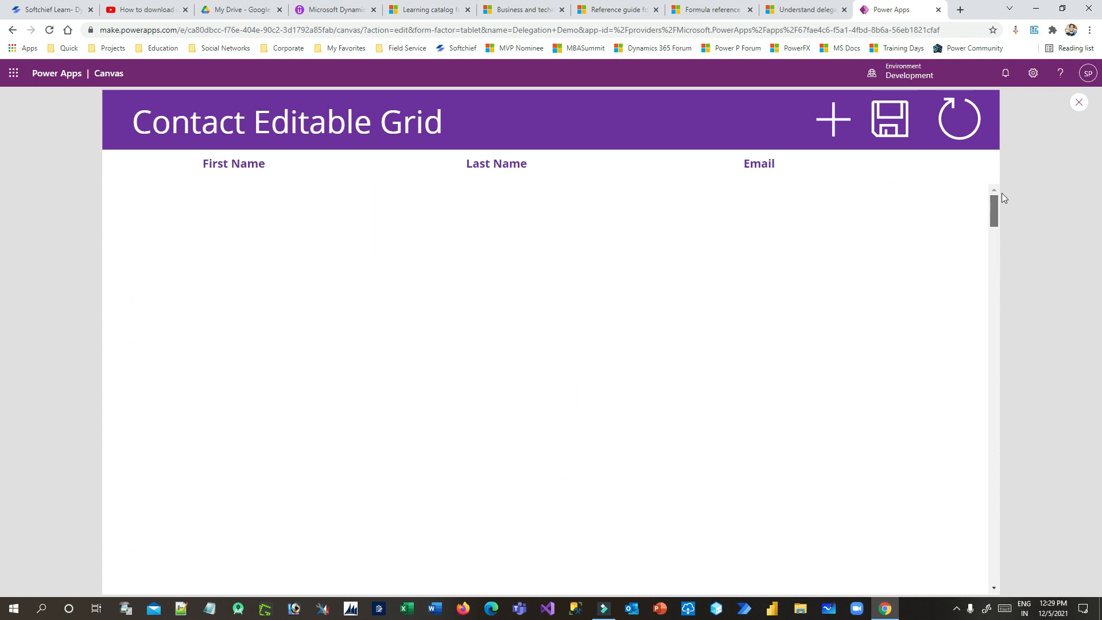
pyautogui.click(1080, 103)
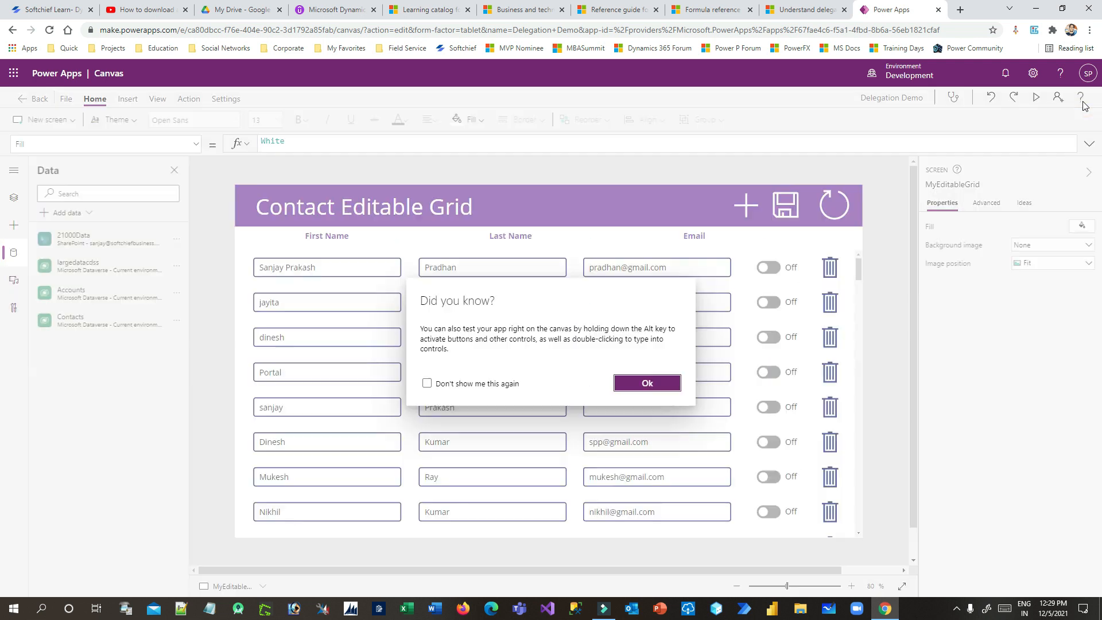
# Test the first row's toggle in preview by switching it on and off, then return to the editor
pyautogui.click(646, 382)
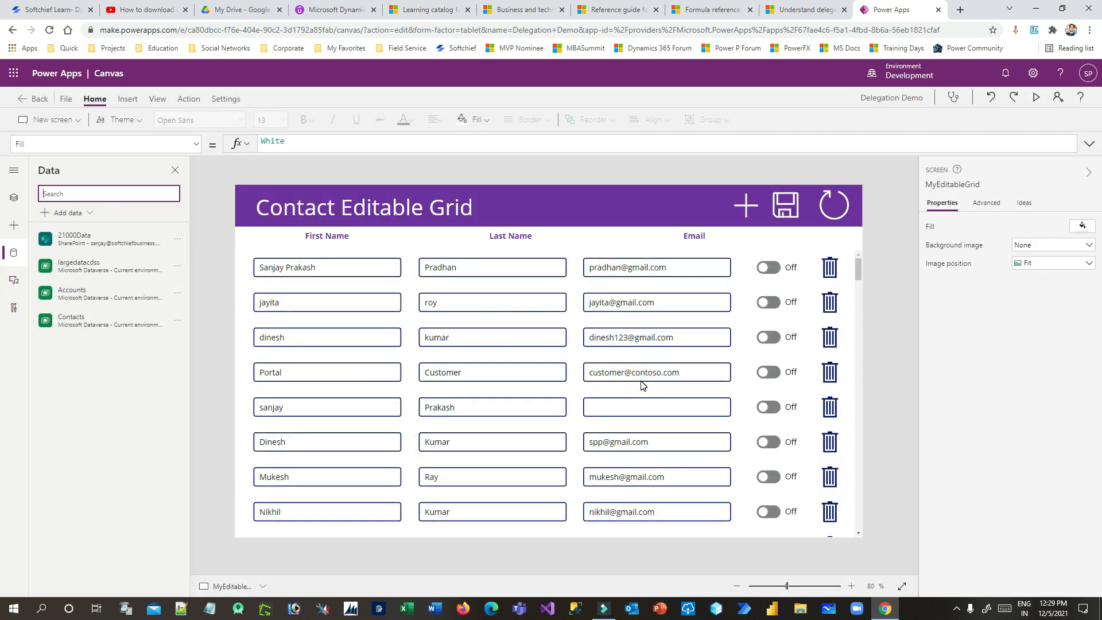
pyautogui.click(769, 272)
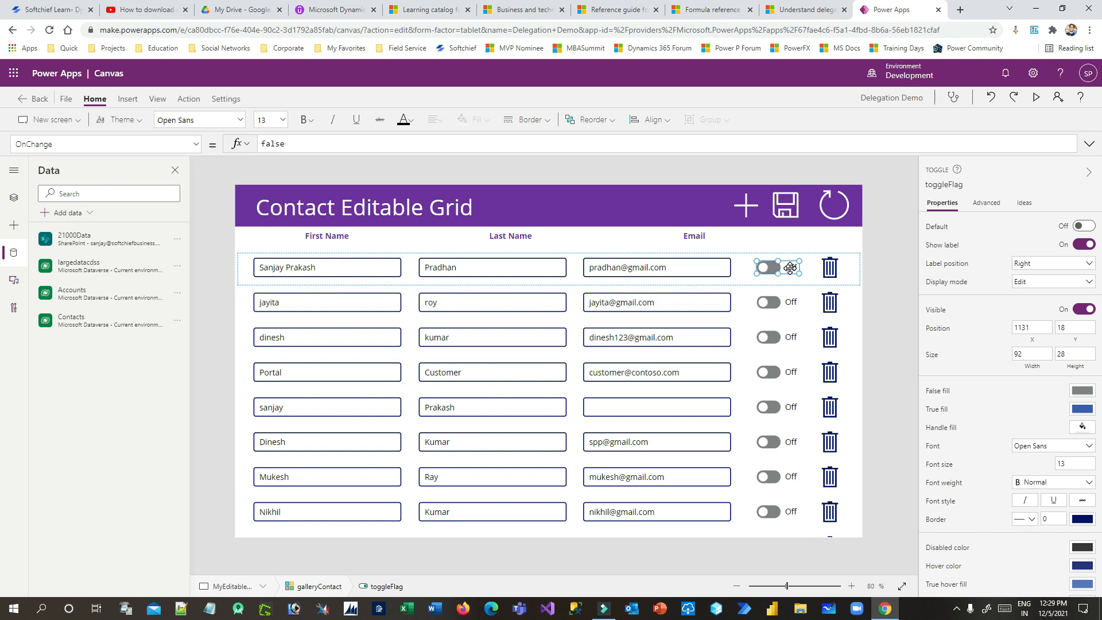
pyautogui.click(1036, 97)
pyautogui.click(874, 212)
pyautogui.click(870, 210)
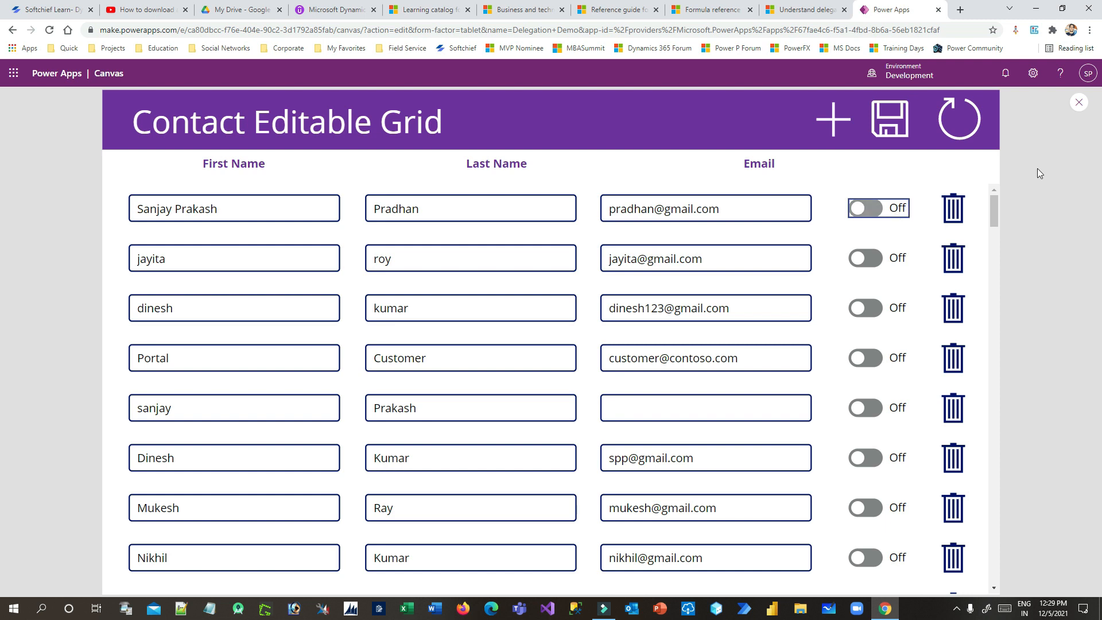
pyautogui.click(1079, 103)
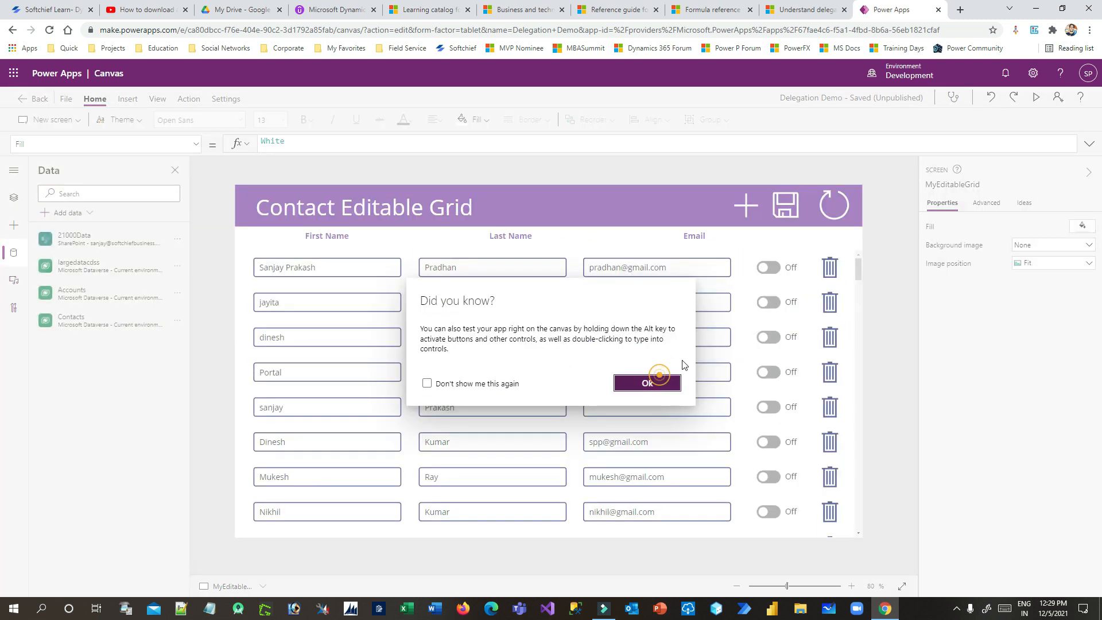
pyautogui.click(659, 380)
# In the toggle's advanced properties, change FalseText from Off to No
pyautogui.click(987, 203)
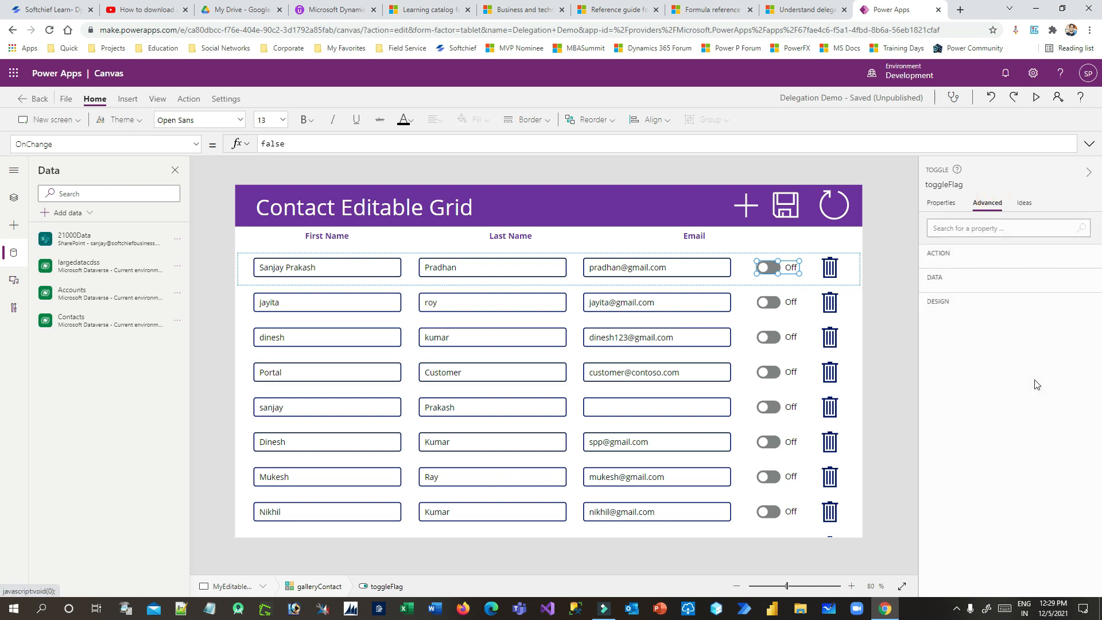
pyautogui.scroll(-1, 966, 386)
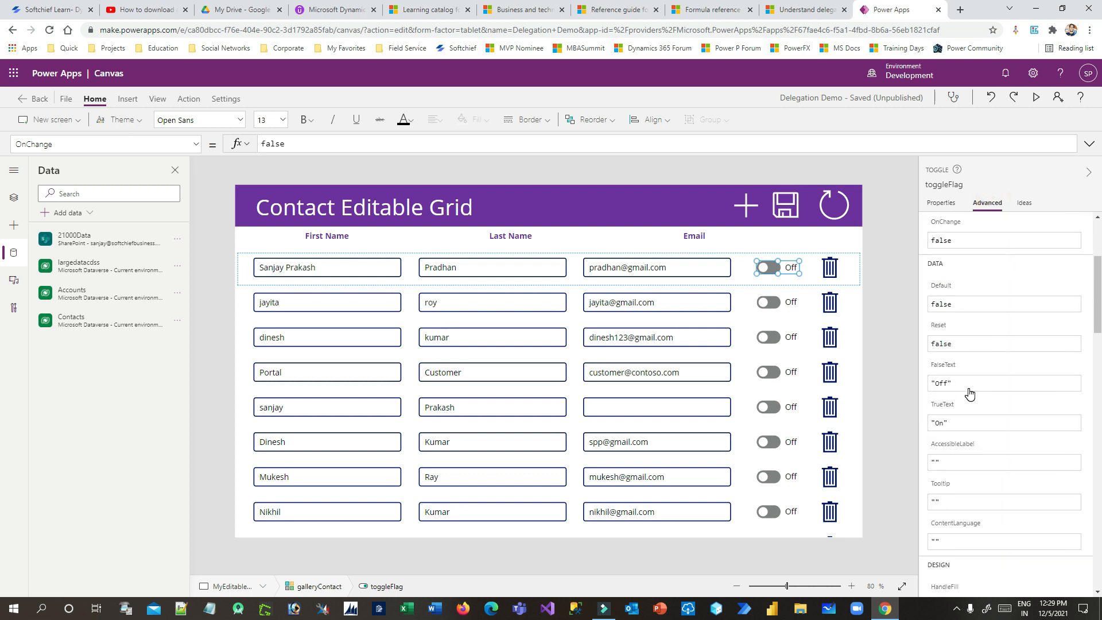
pyautogui.click(943, 383)
pyautogui.doubleClick(943, 382)
pyautogui.write('No')
pyautogui.click(939, 423)
pyautogui.doubleClick(941, 422)
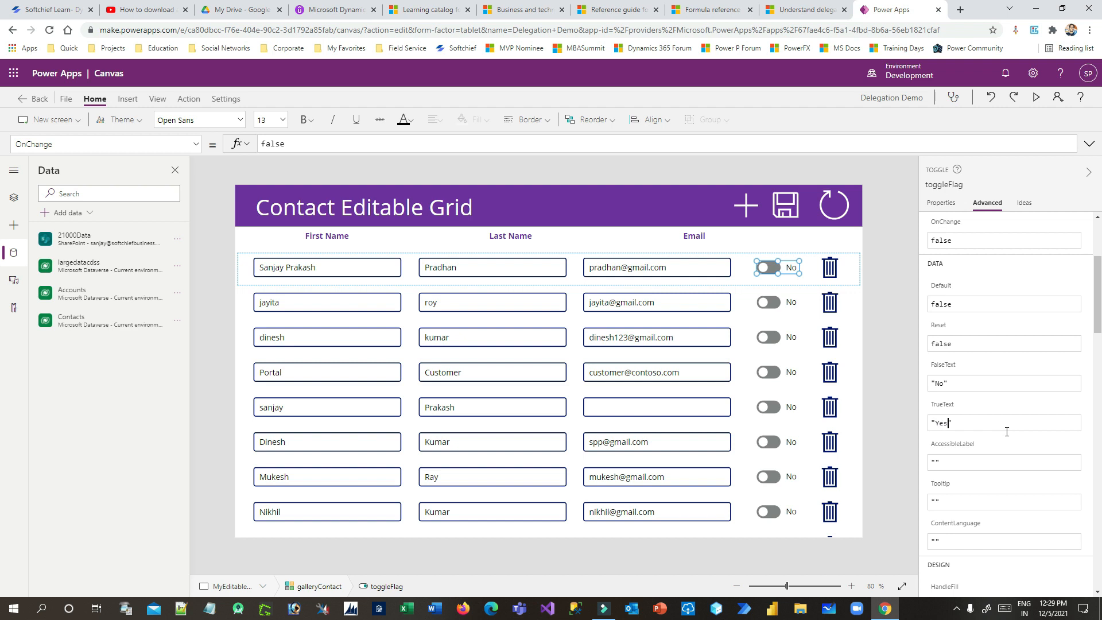
pyautogui.click(891, 373)
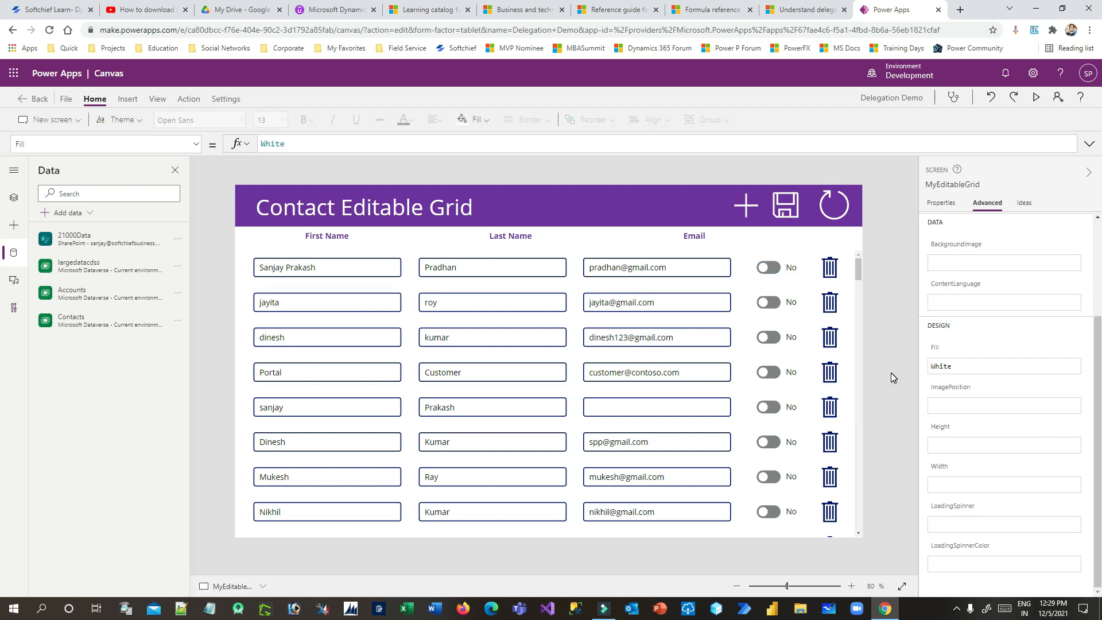
# Reselect the first row's toggle and set its TrueText to Yes
pyautogui.click(779, 303)
pyautogui.click(780, 269)
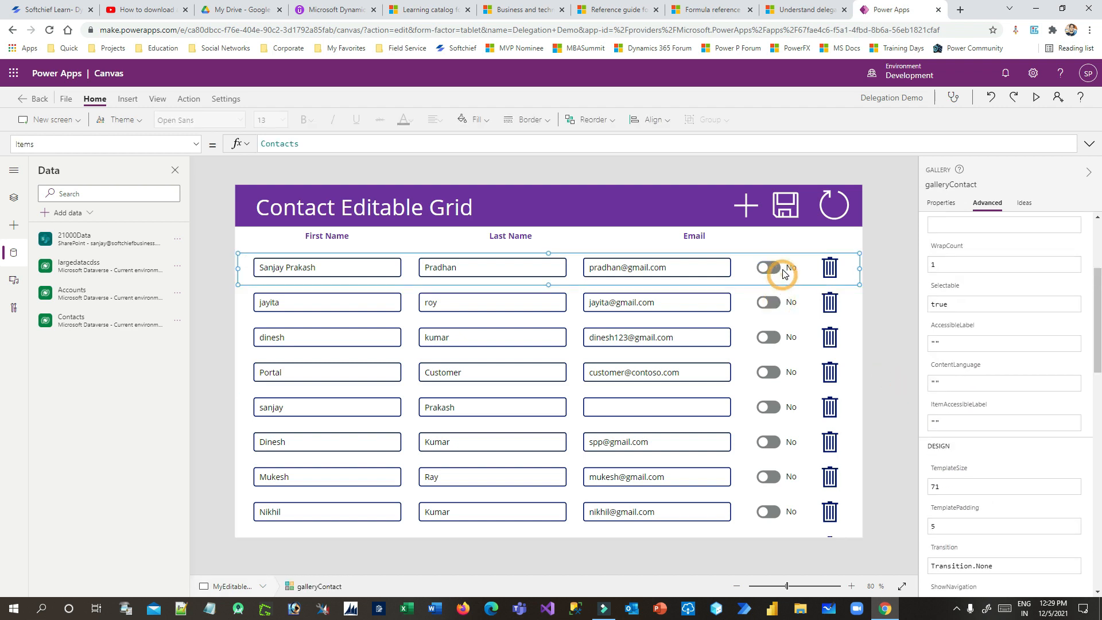
pyautogui.click(948, 422)
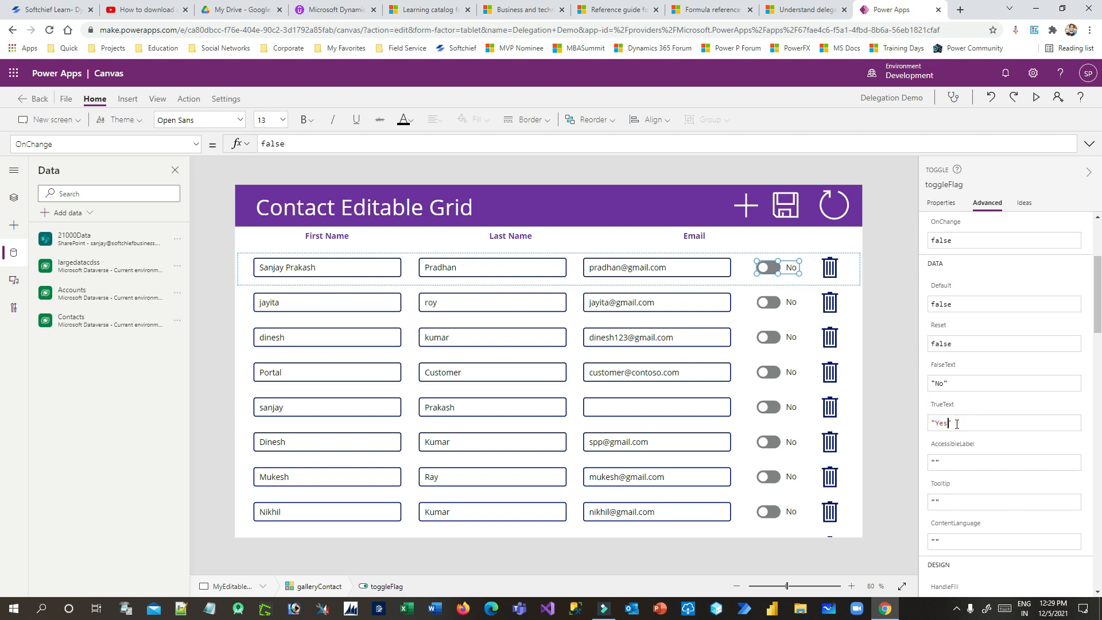
pyautogui.write('s')
pyautogui.click(900, 387)
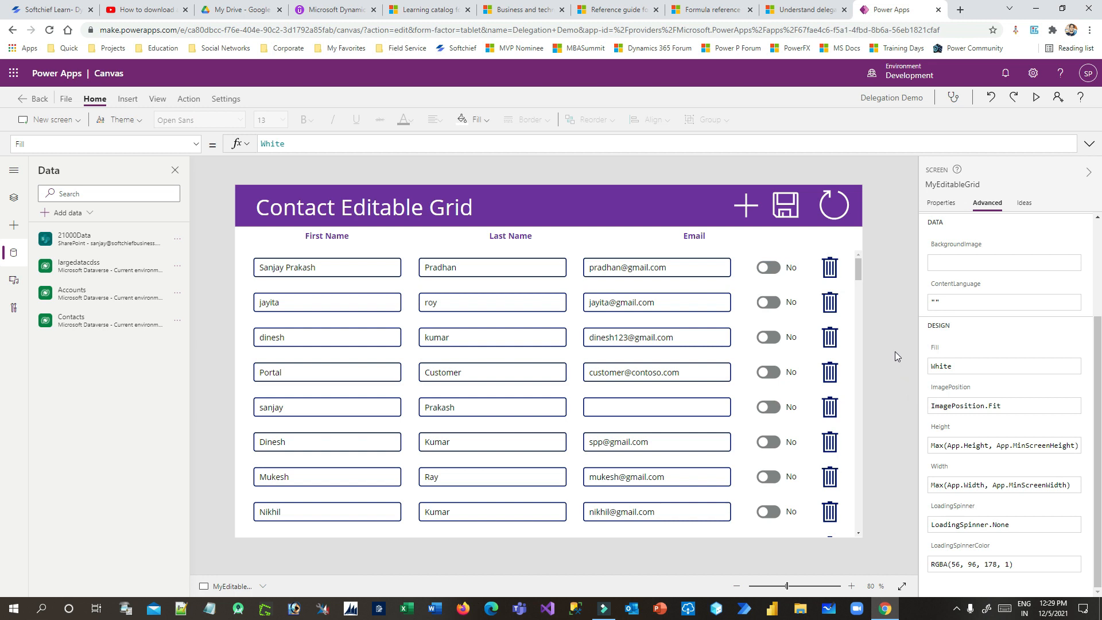
# Flip the first row's toggle between Yes and No in preview, then reselect it in the editor
pyautogui.click(1036, 97)
pyautogui.click(860, 216)
pyautogui.click(861, 216)
pyautogui.click(861, 216)
pyautogui.click(861, 216)
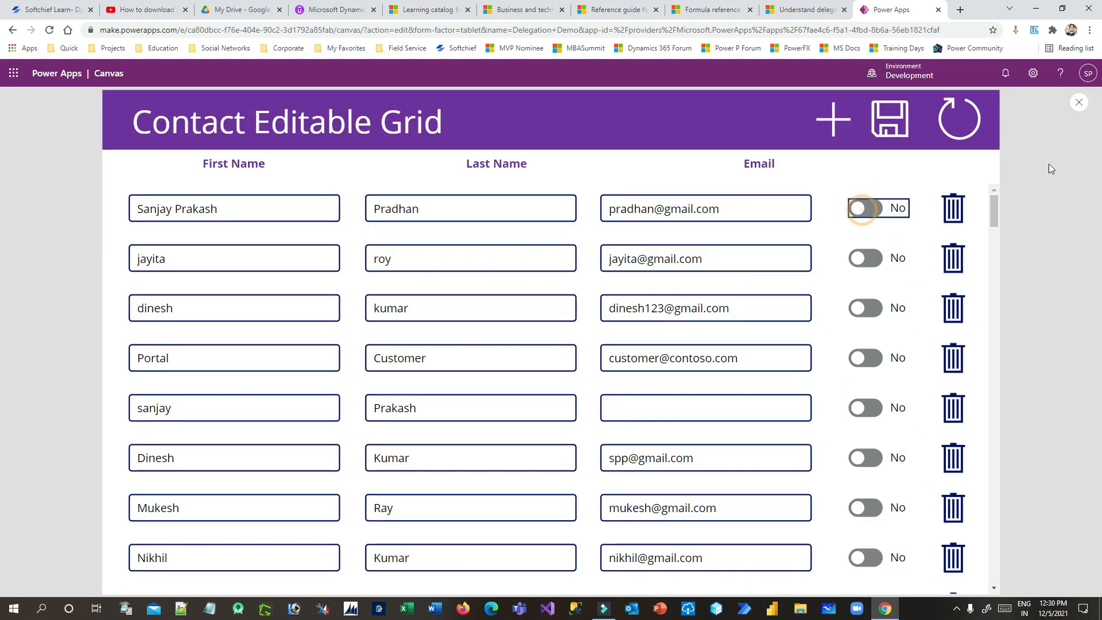
pyautogui.click(1079, 103)
pyautogui.click(650, 382)
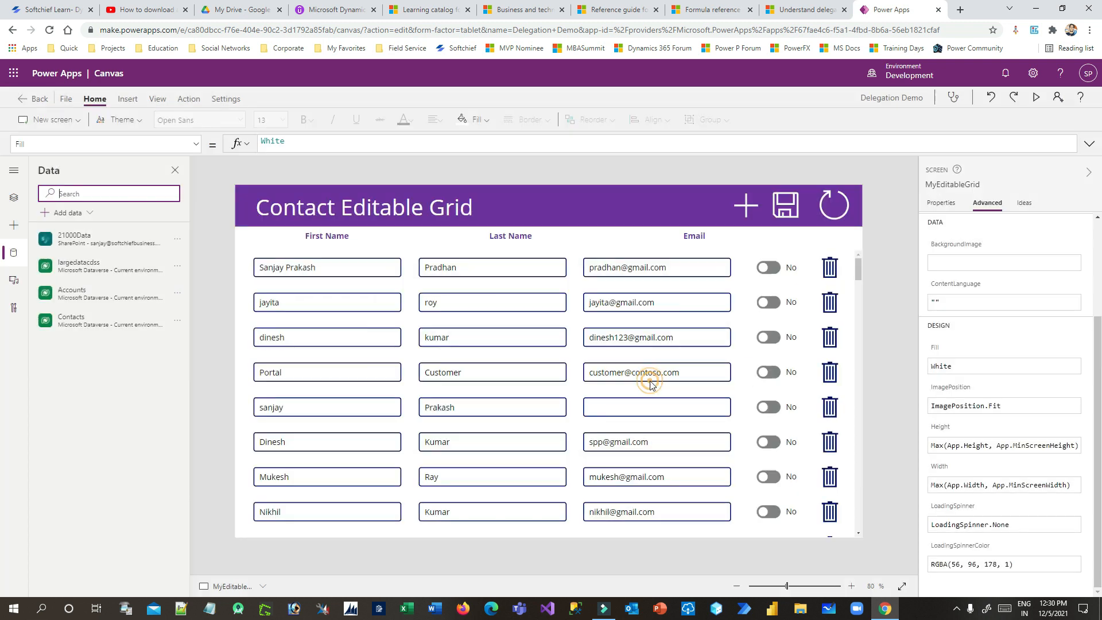
pyautogui.click(769, 268)
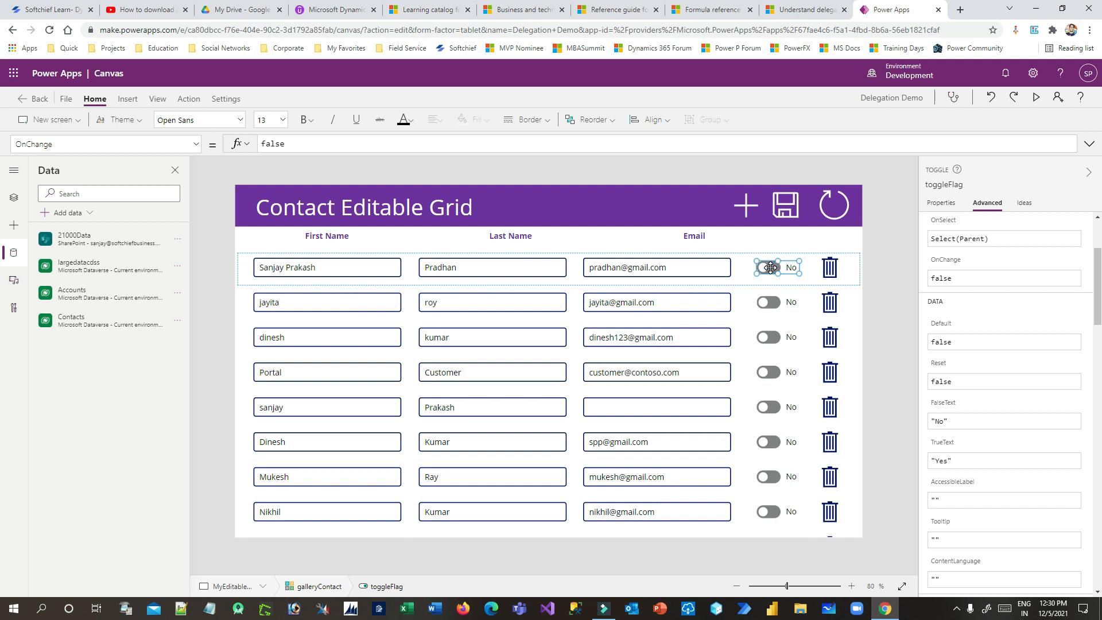
# Pick the toggle's Default property and select its false value for replacement
pyautogui.click(195, 144)
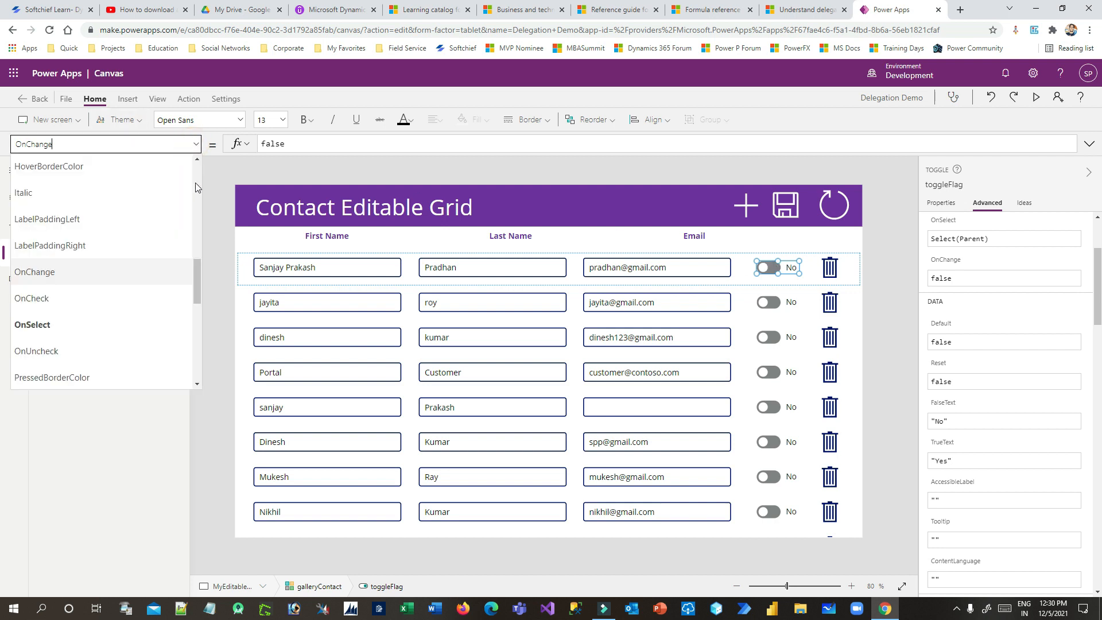
pyautogui.scroll(10, 195, 279)
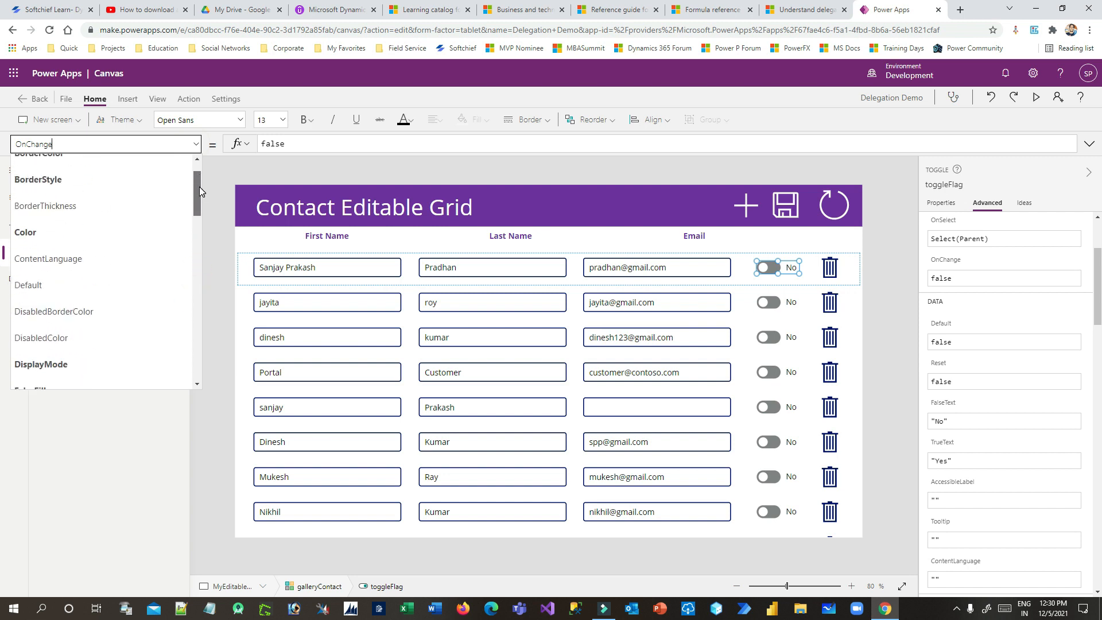
pyautogui.click(86, 286)
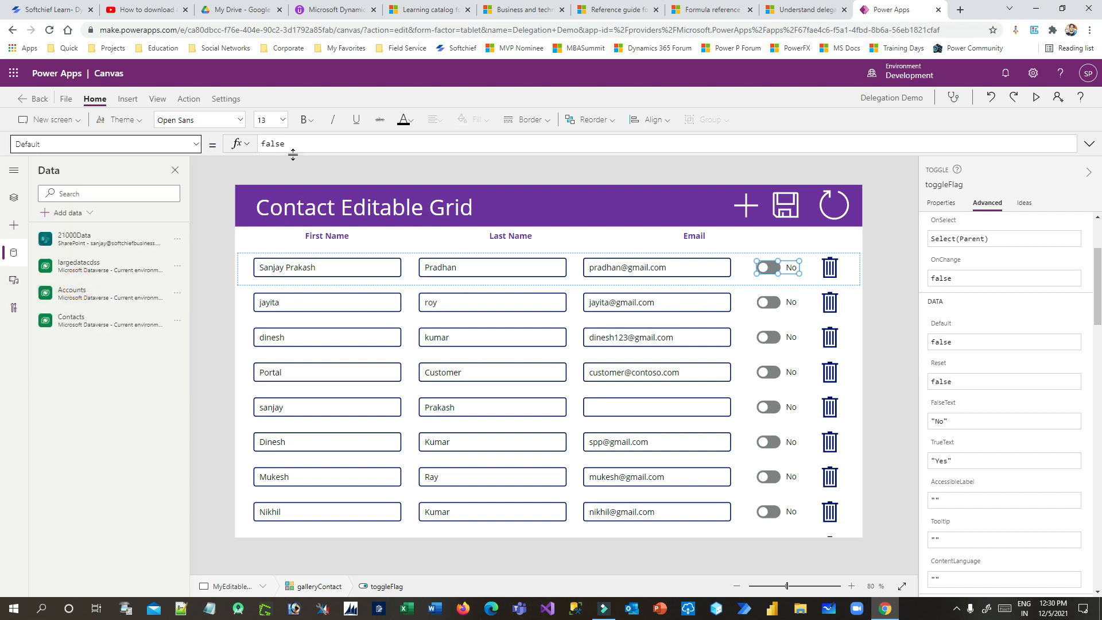
pyautogui.click(293, 144)
pyautogui.doubleClick(307, 146)
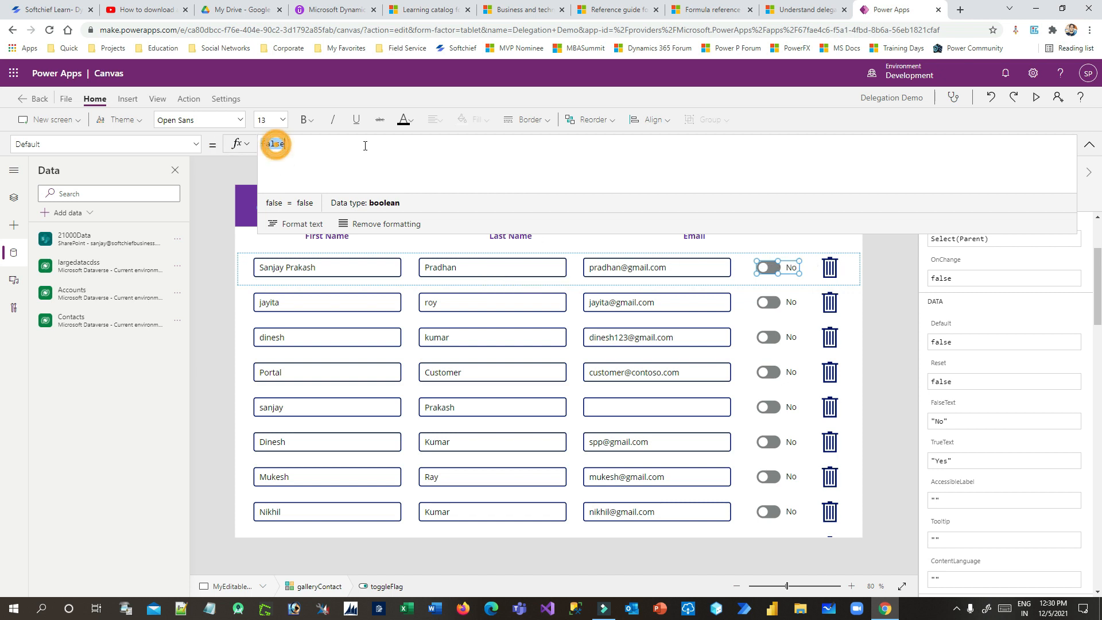
# Begin the Default formula as Or(ThisItem.'First Name' <> txt using IntelliSense
pyautogui.write('Or(')
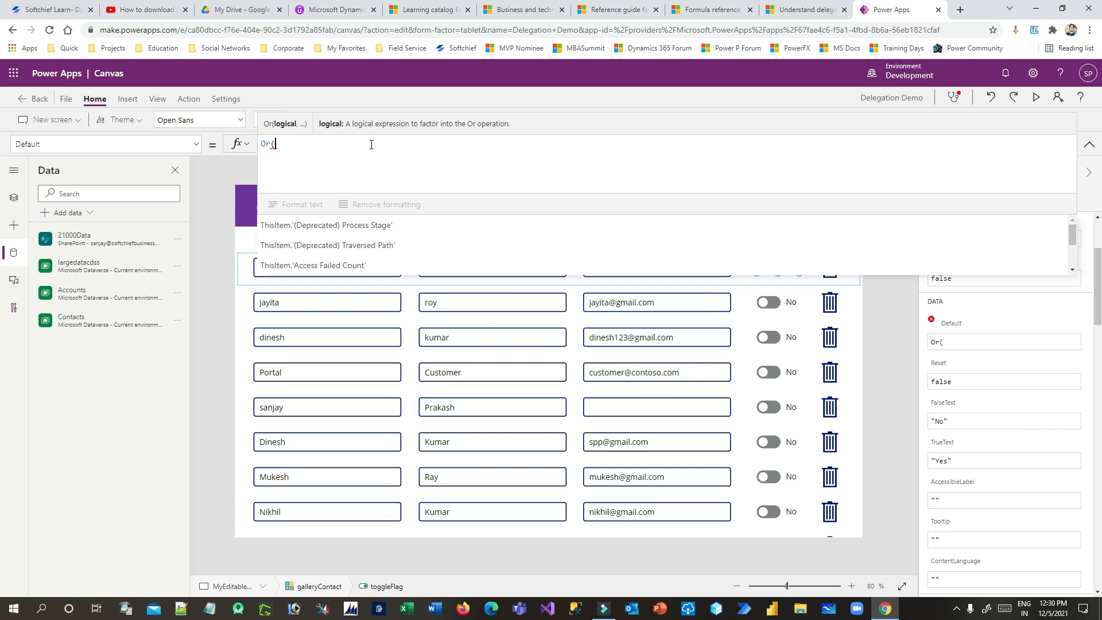
pyautogui.write('THis')
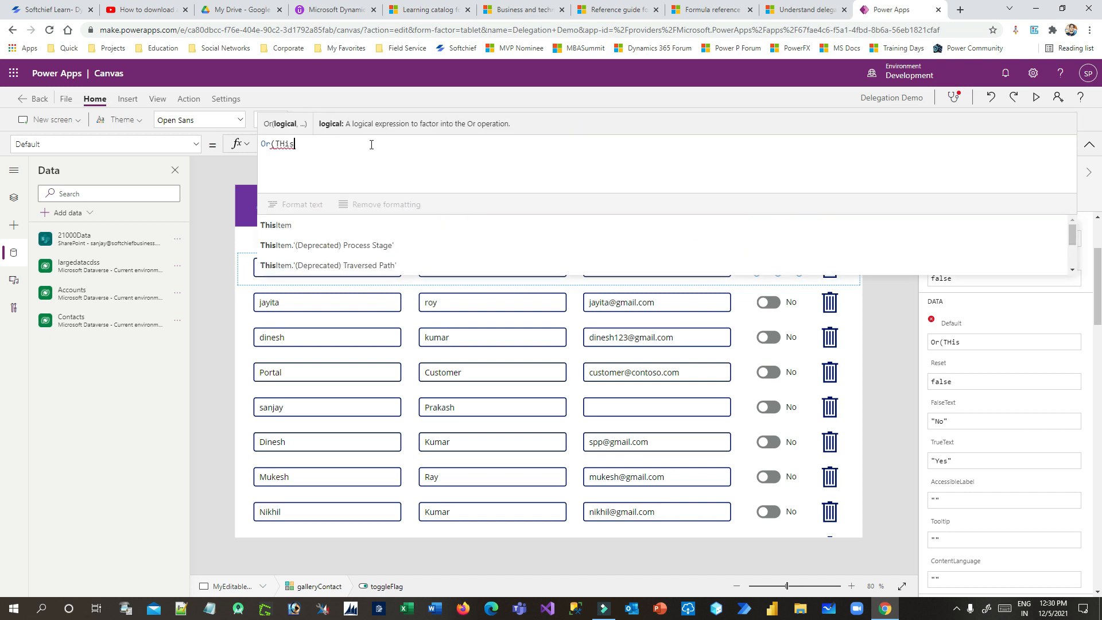
pyautogui.press('Tab')
pyautogui.write('.Foir')
pyautogui.press('BackSpace')
pyautogui.press('BackSpace')
pyautogui.press('BackSpace')
pyautogui.write('ir')
pyautogui.press('Down')
pyautogui.press('Down')
pyautogui.press('Down')
pyautogui.press('Tab')
pyautogui.write("<> t Name' <>")
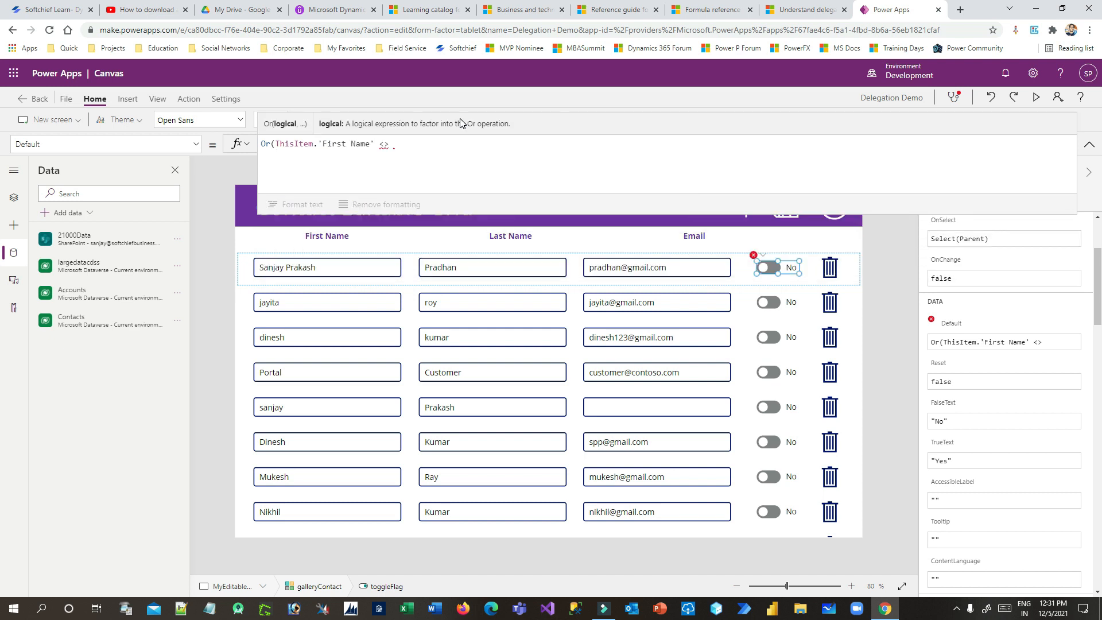
pyautogui.write('xt')
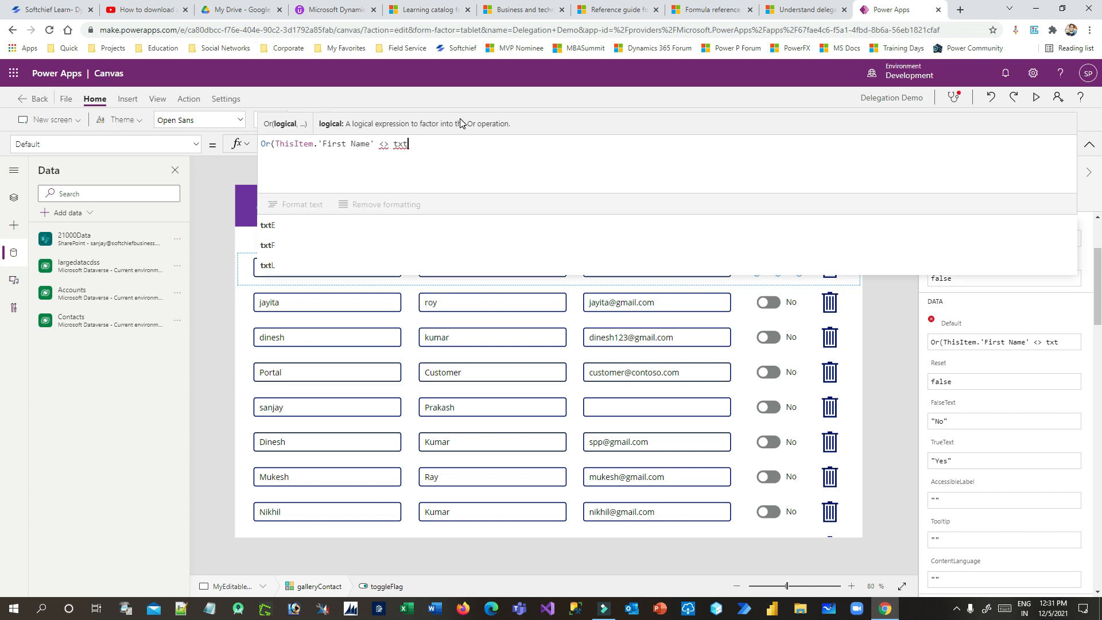
pyautogui.click(312, 293)
# In Tree view, rename the First Name text input to txtFirstName
pyautogui.click(301, 265)
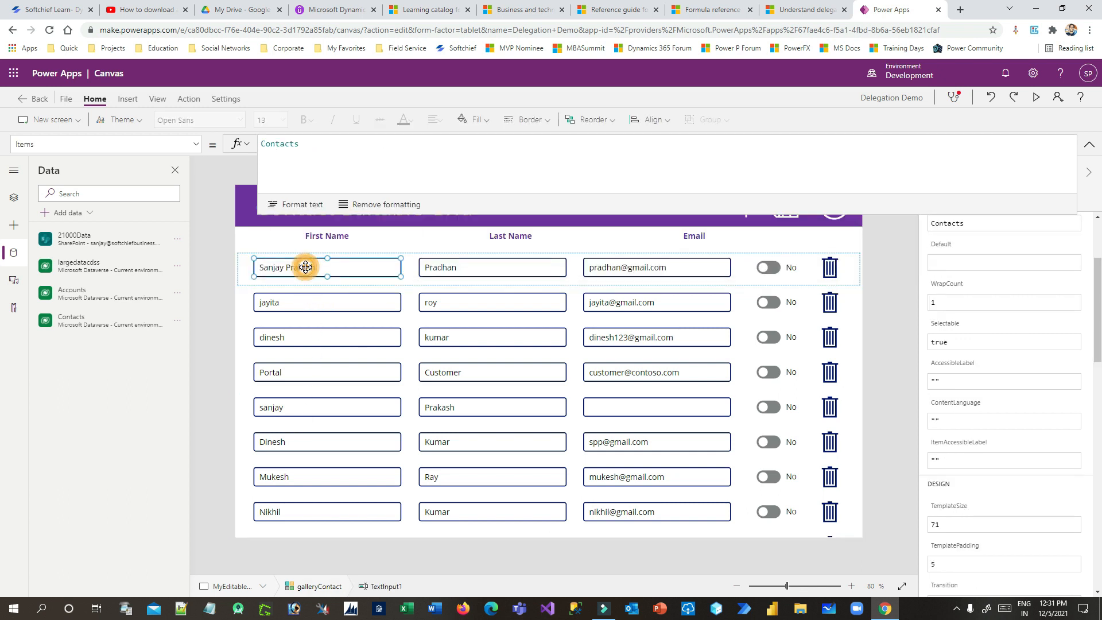
pyautogui.click(14, 198)
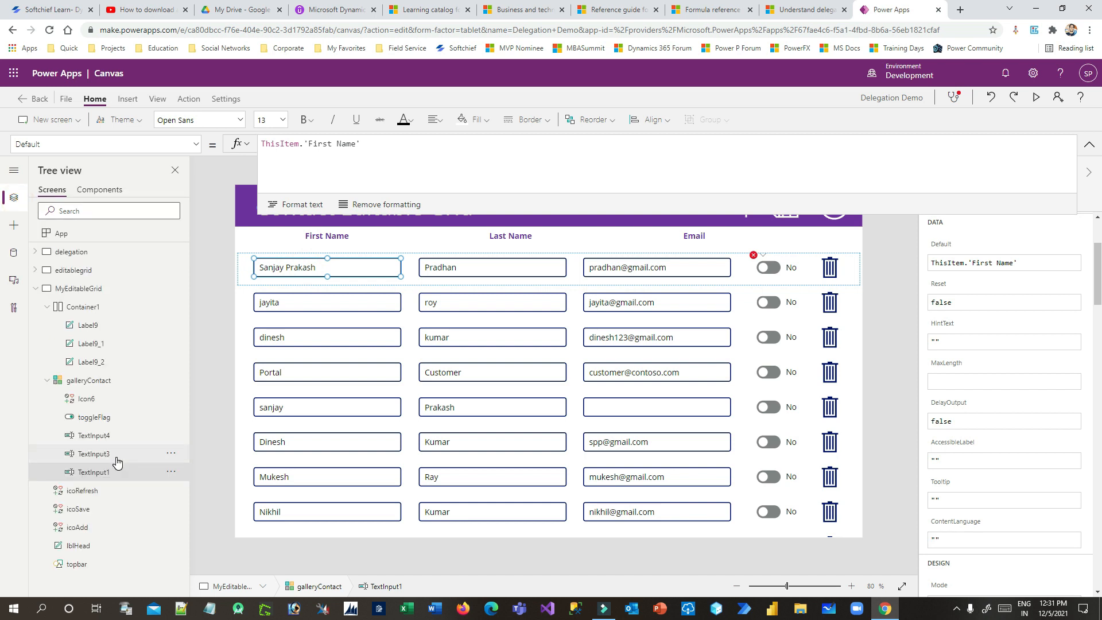
pyautogui.click(171, 472)
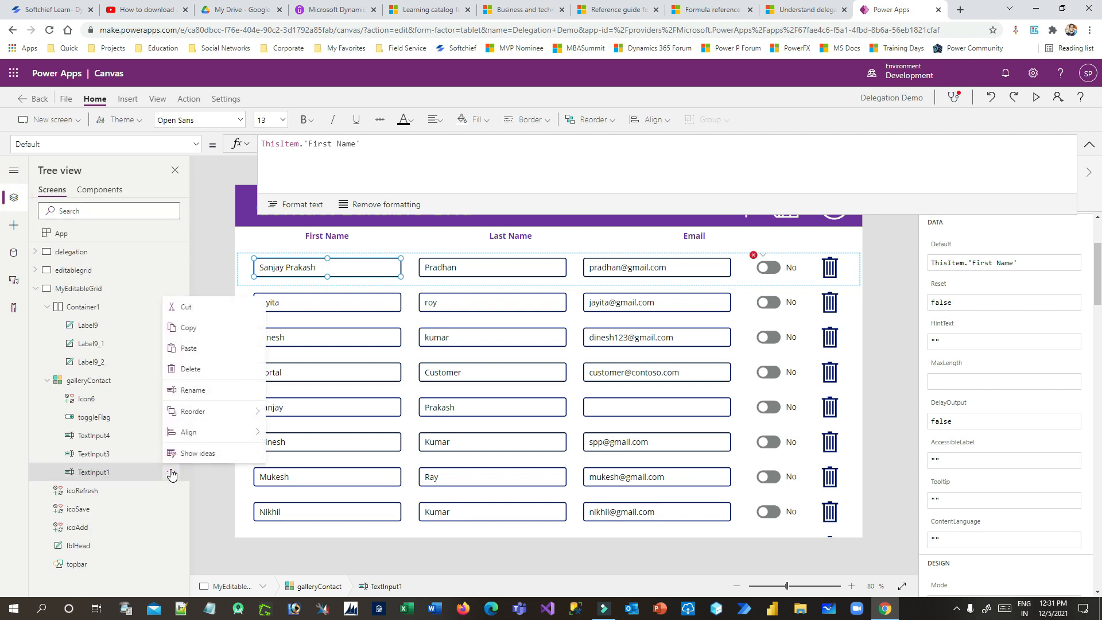
pyautogui.click(203, 390)
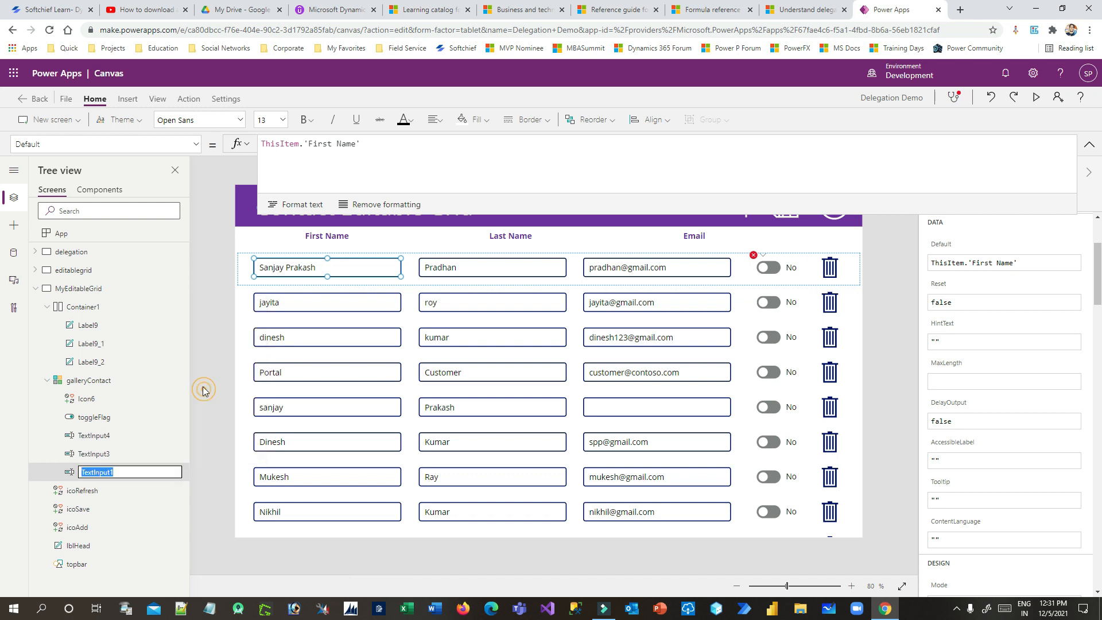
pyautogui.write('txtFirstName')
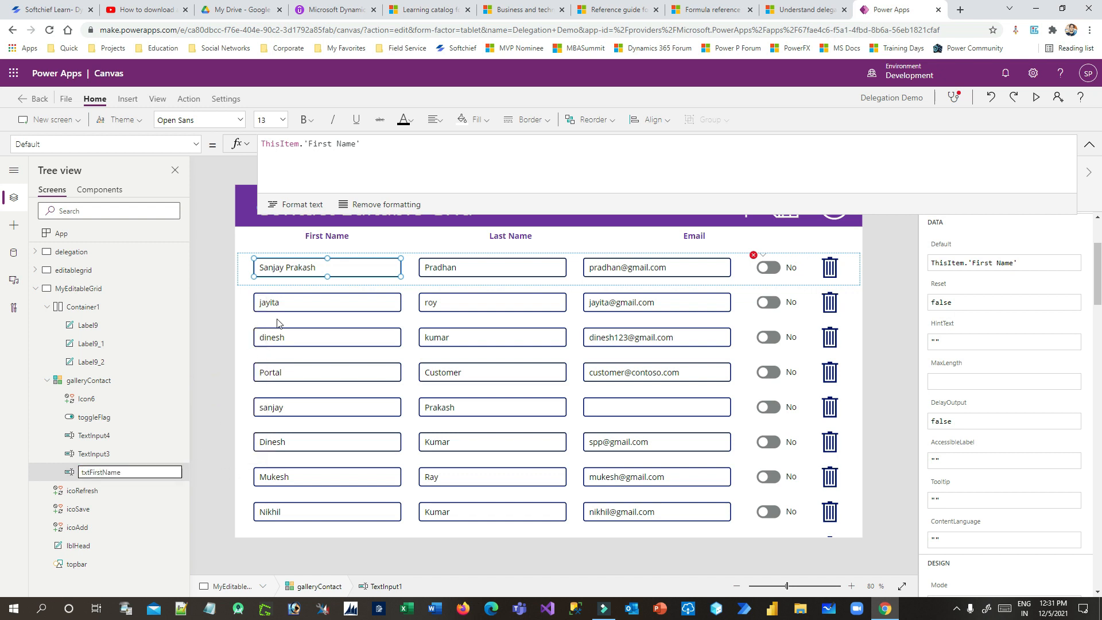
# Rename the Last Name and Email text inputs to txtLastName and txtEmauil
pyautogui.click(473, 268)
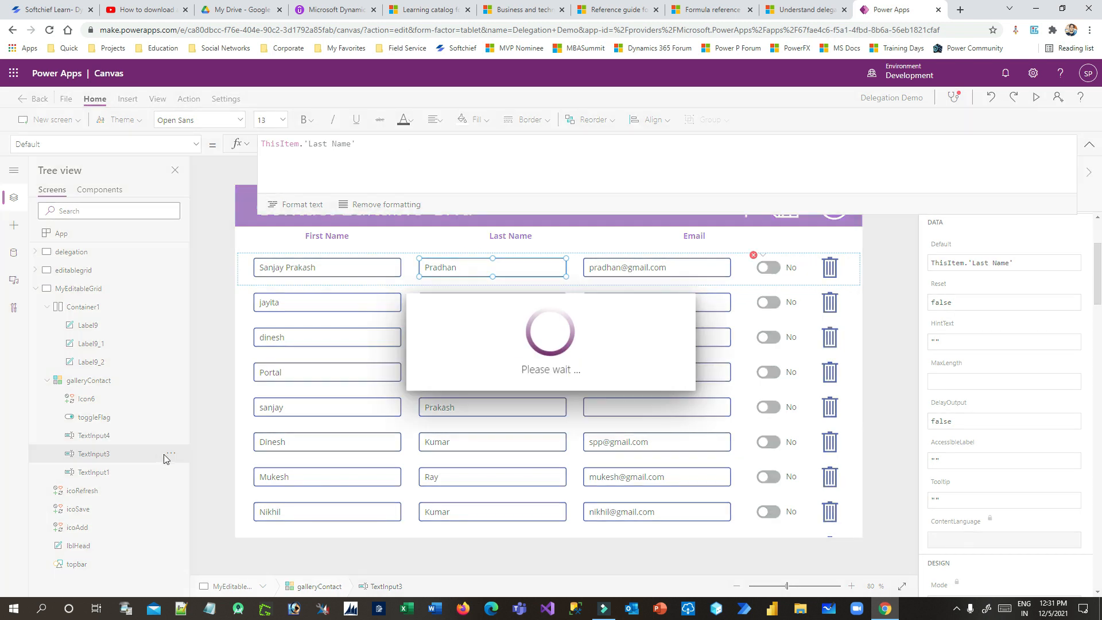
pyautogui.click(171, 454)
pyautogui.click(190, 373)
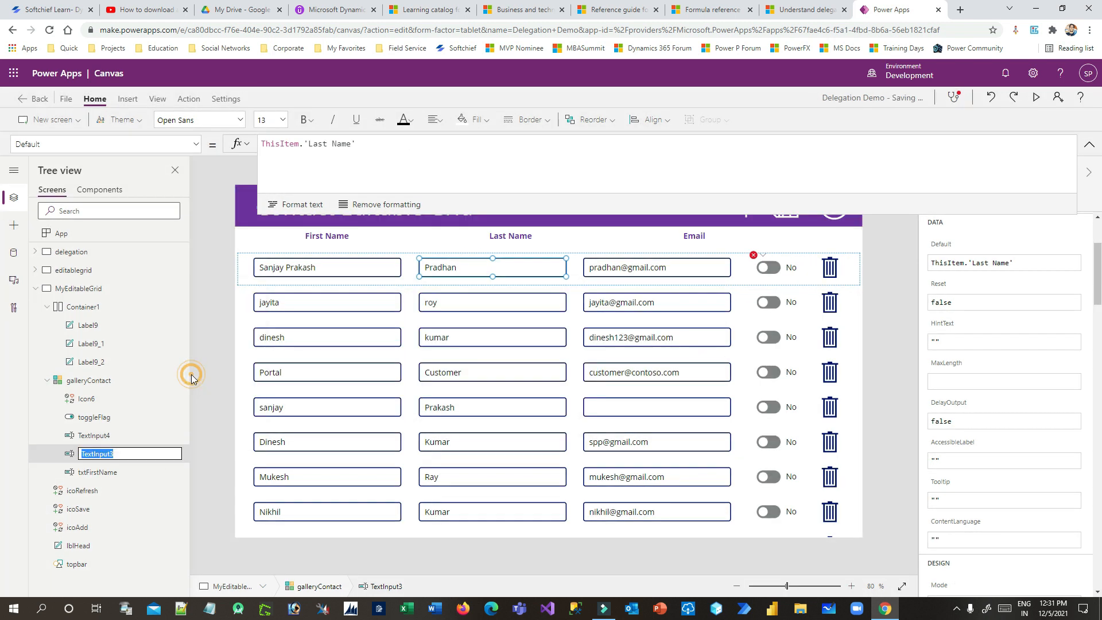
pyautogui.write('txtLastName')
pyautogui.click(604, 268)
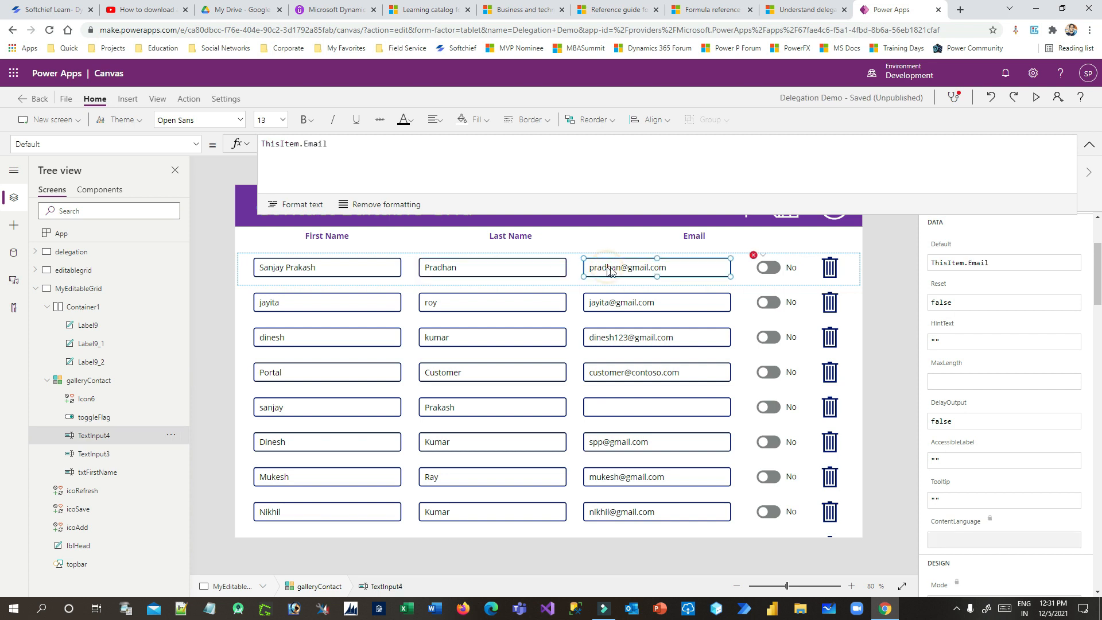
pyautogui.click(171, 437)
pyautogui.click(202, 351)
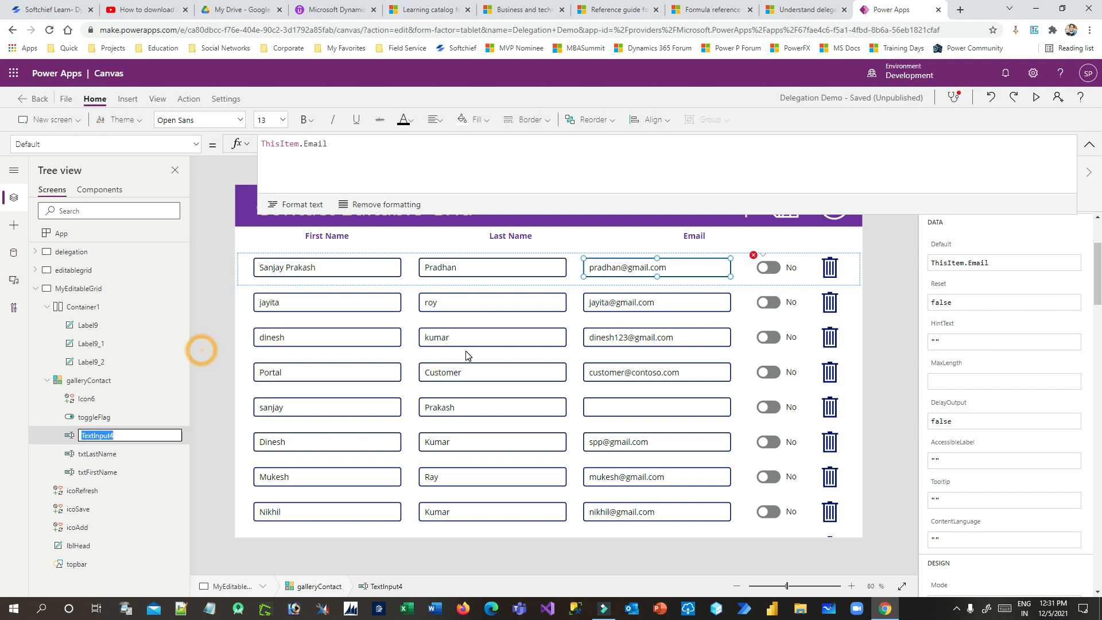
pyautogui.write('txtEmail')
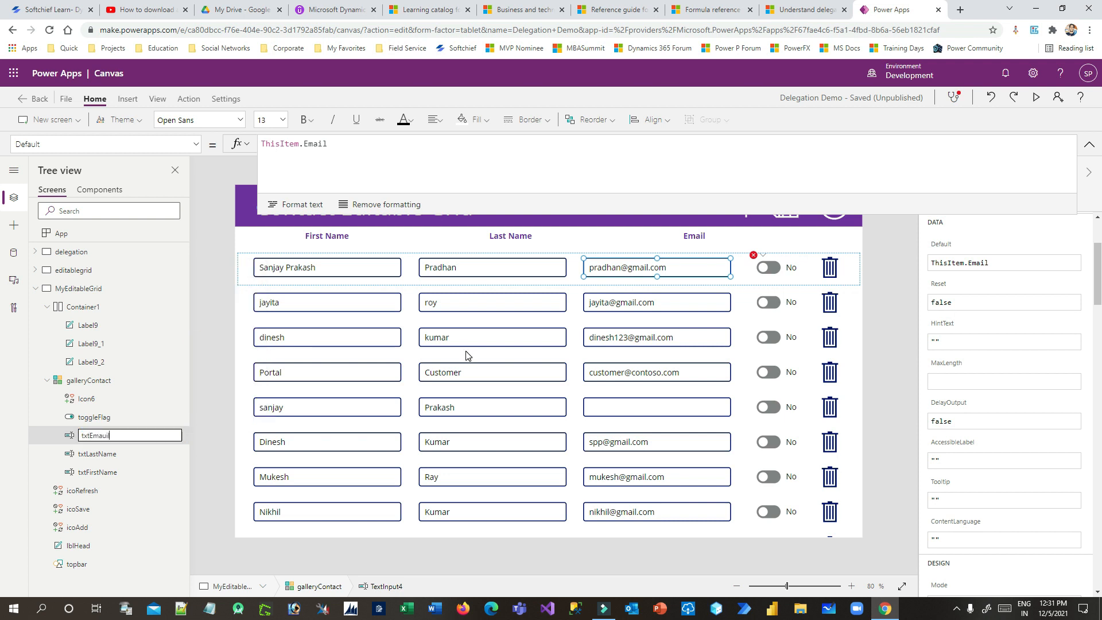
pyautogui.press('Return')
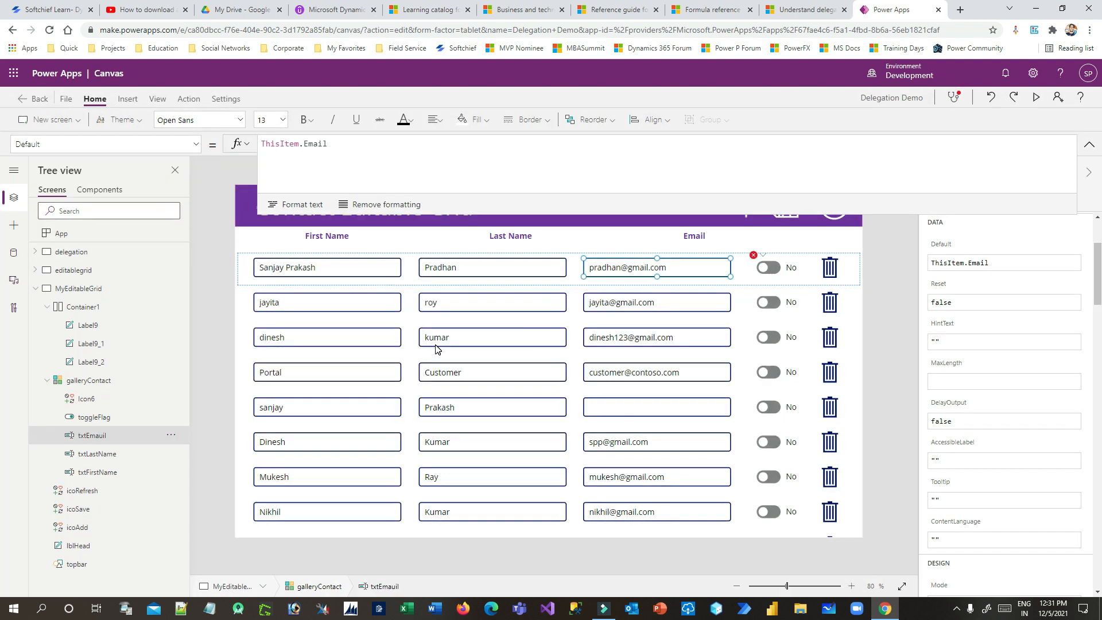
# Complete the first comparison as ThisItem.'First Name' <> txtFirstName.Text in the toggle's Default
pyautogui.click(767, 268)
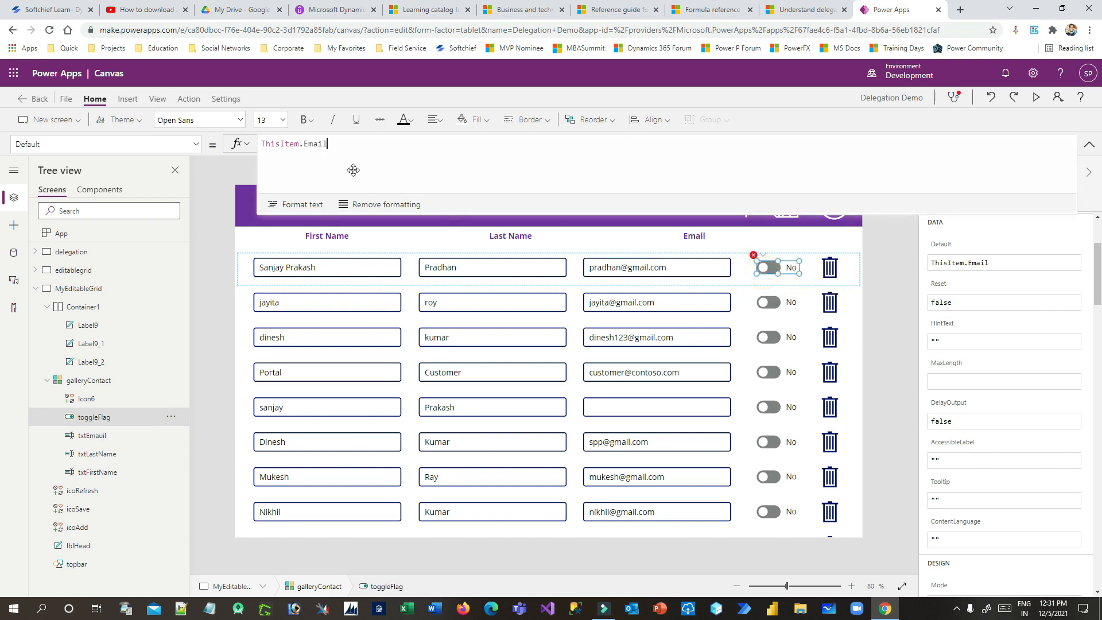
pyautogui.click(410, 144)
pyautogui.write("First Name' <> txtf")
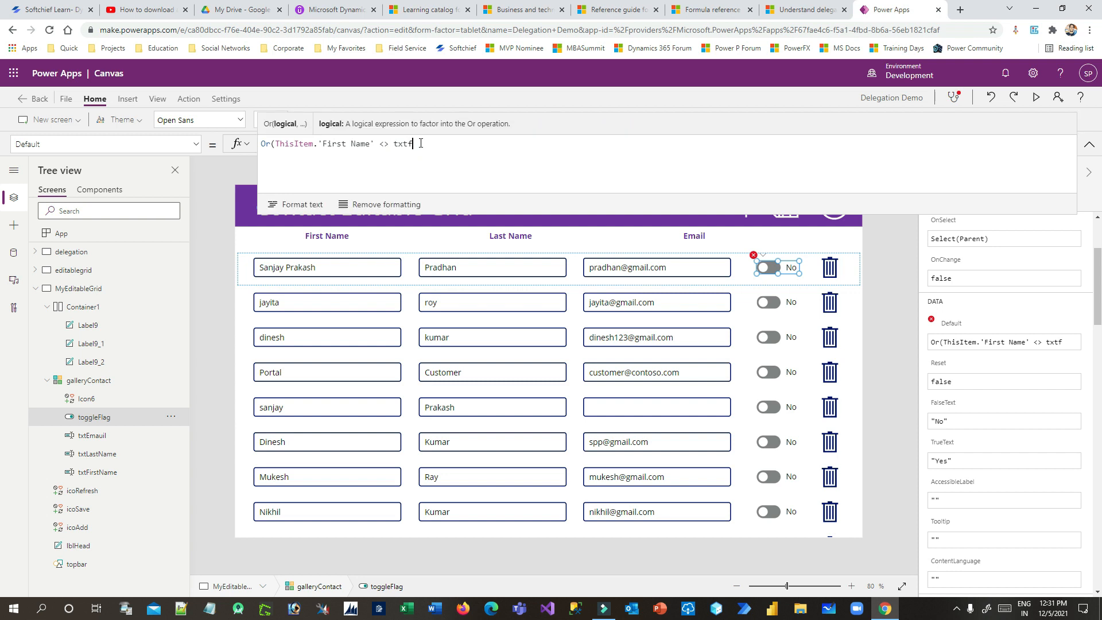
pyautogui.click(315, 244)
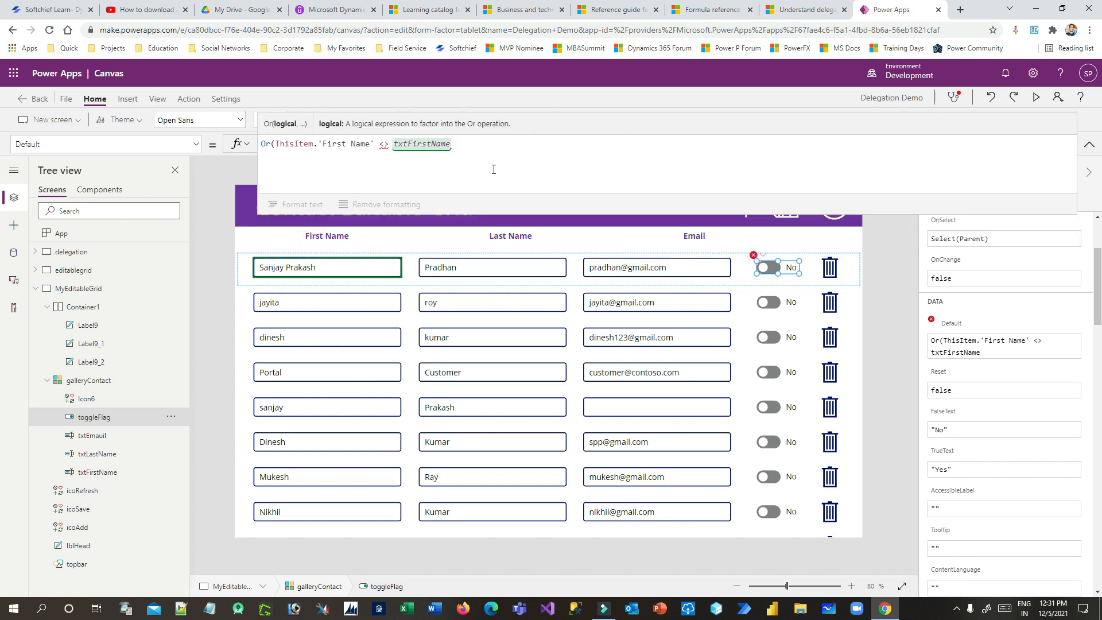
pyautogui.write('.TExt')
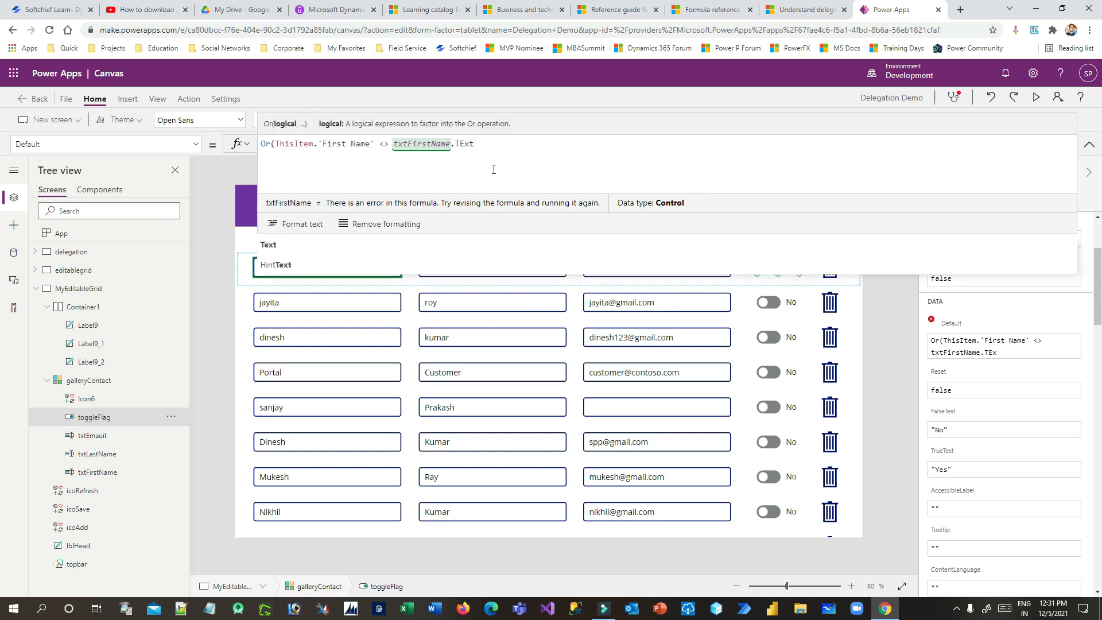
pyautogui.click(390, 226)
pyautogui.write(',')
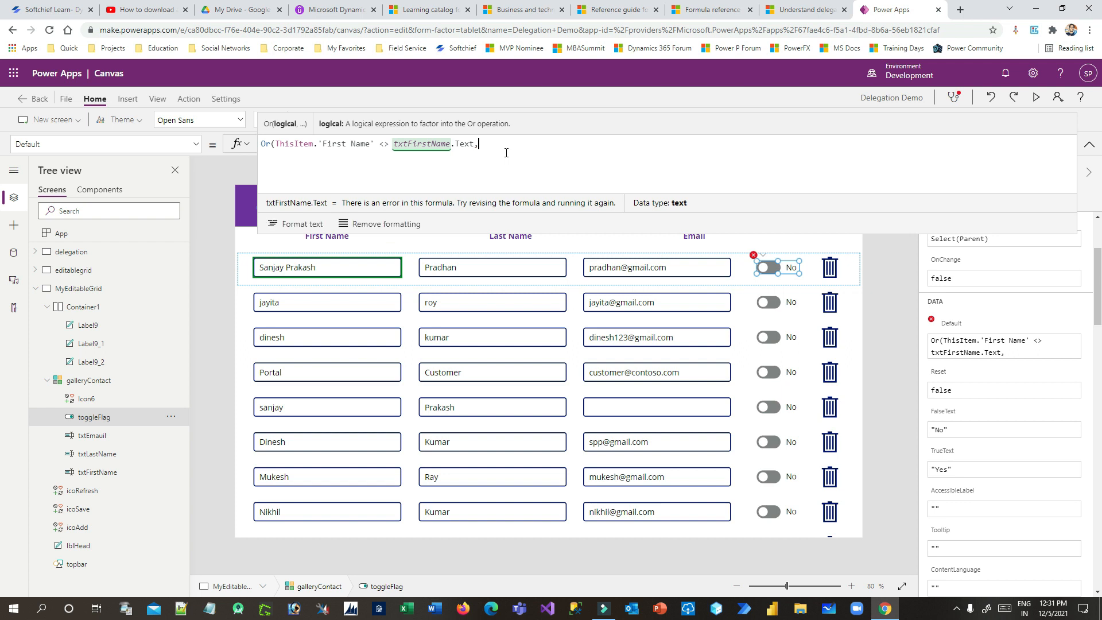
# Duplicate the comparison, adapting the copy to Last Name and adding a third comparison
pyautogui.hotkey('ctrl', '+')
pyautogui.scroll(2, 524, 171)
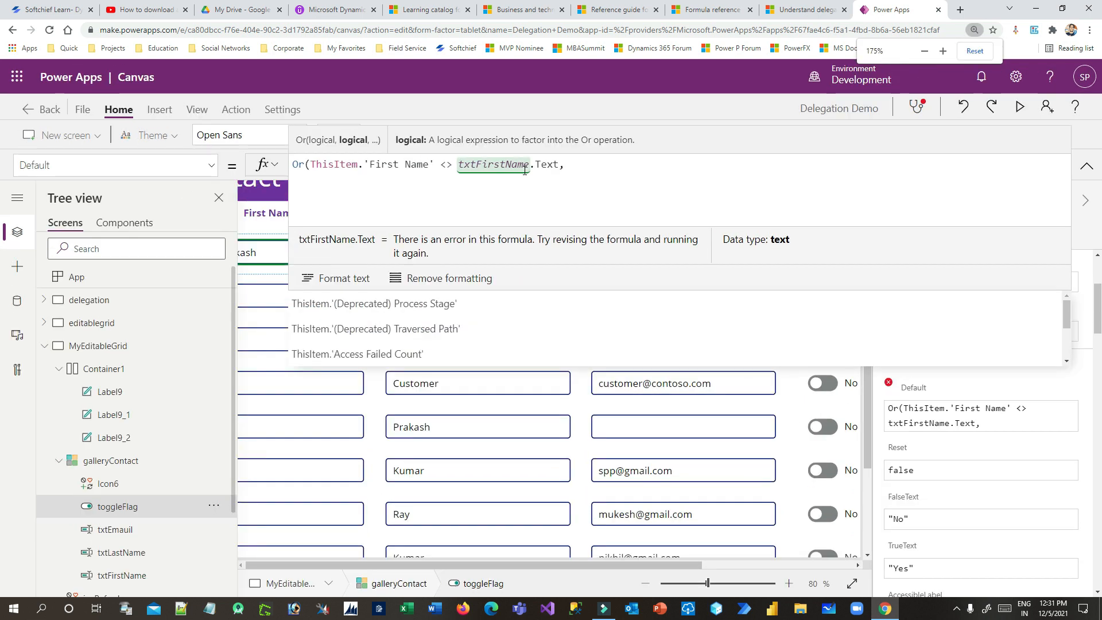
pyautogui.scroll(-3, 587, 193)
pyautogui.scroll(-1, 587, 193)
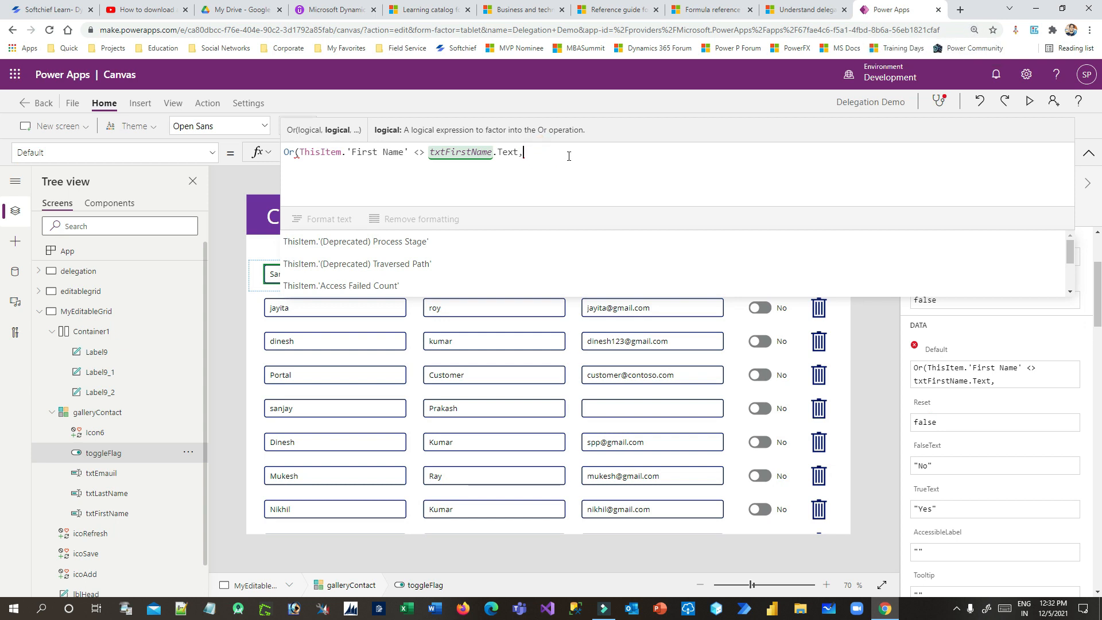
pyautogui.moveTo(514, 152); pyautogui.dragTo(309, 155)
pyautogui.hotkey('ctrl', 'c')
pyautogui.click(551, 152)
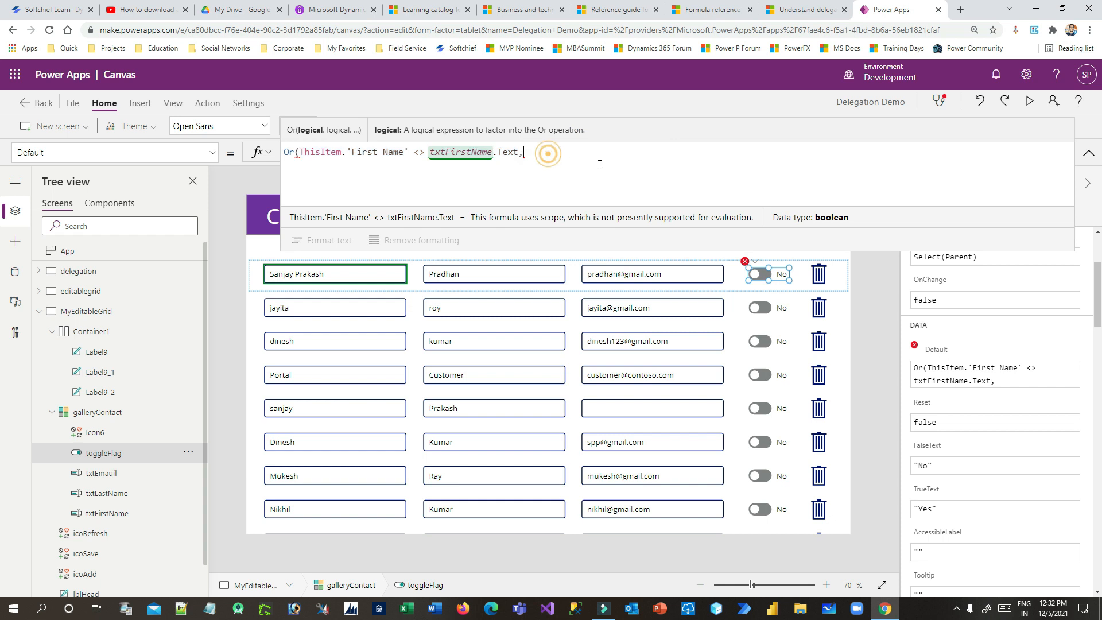
pyautogui.hotkey('ctrl', 'v')
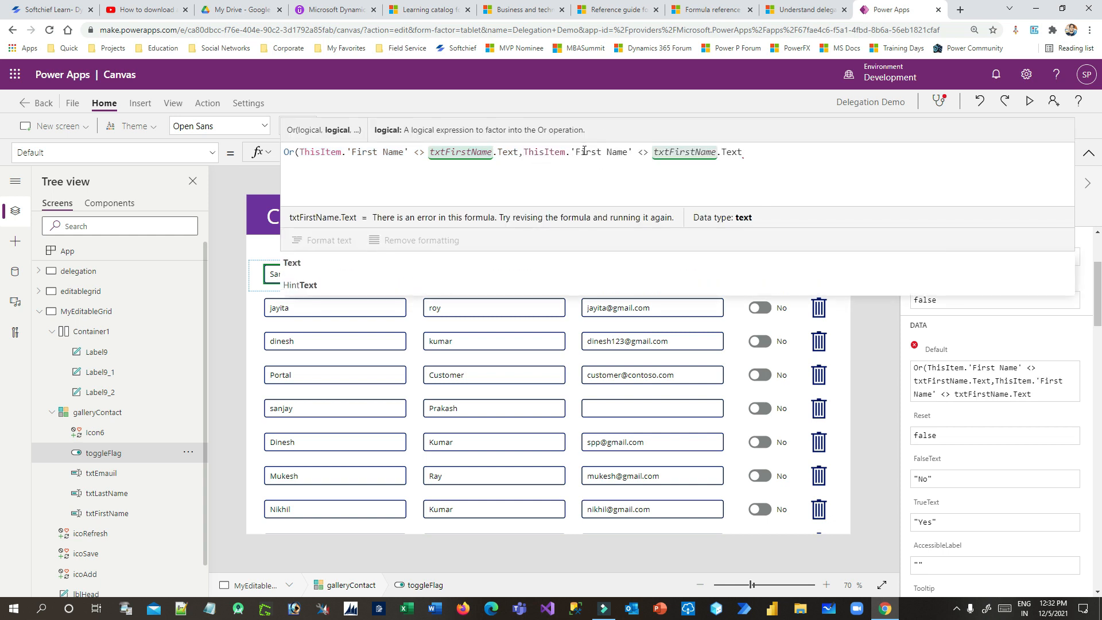
pyautogui.doubleClick(585, 152)
pyautogui.write('Las')
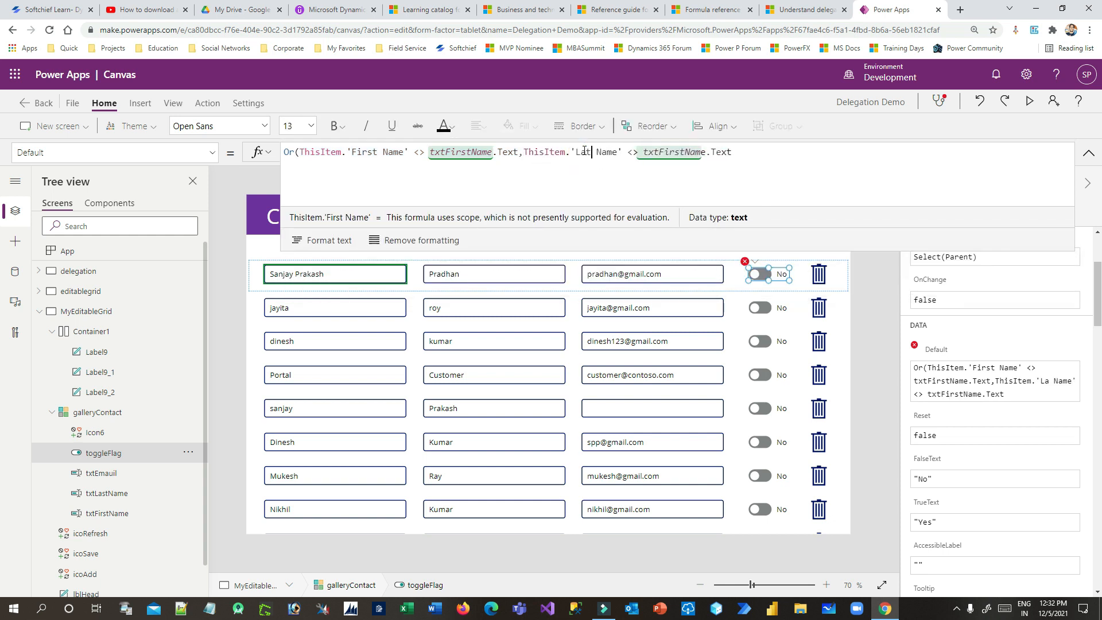
pyautogui.write('t')
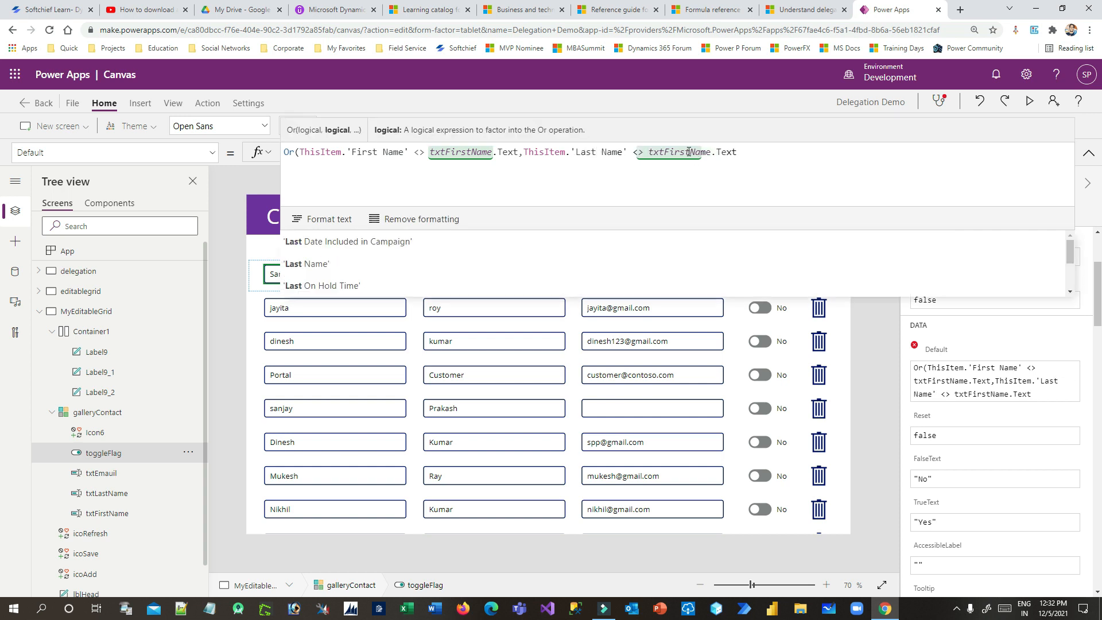
pyautogui.moveTo(710, 152); pyautogui.dragTo(666, 152)
pyautogui.write('Last')
pyautogui.write(',')
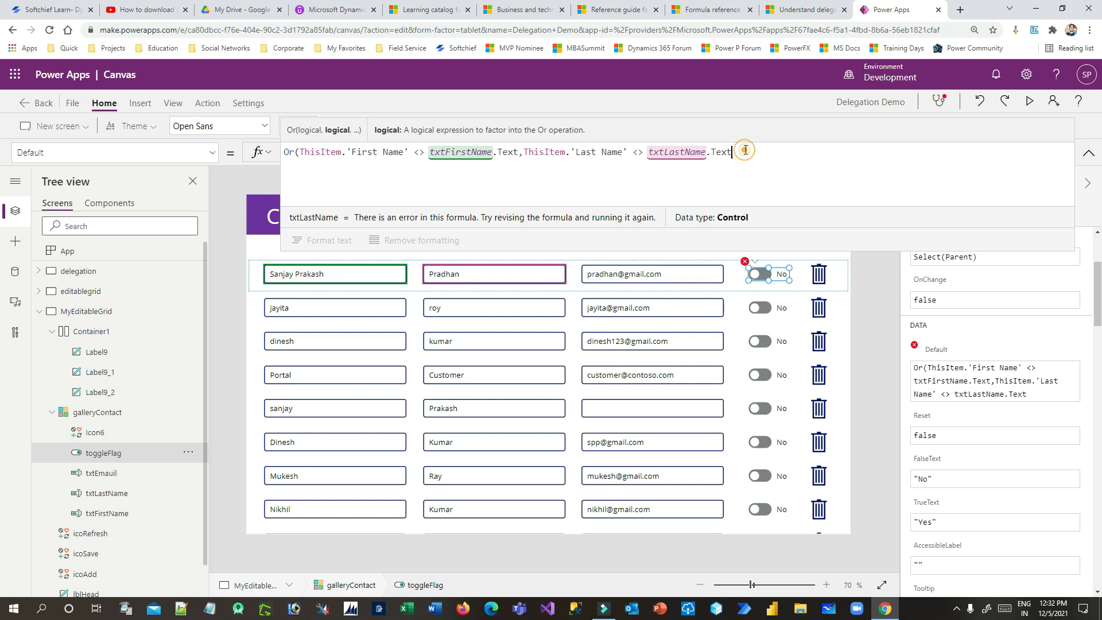
pyautogui.write("ThisItem.'First Name' <> txtFirstName.Text")
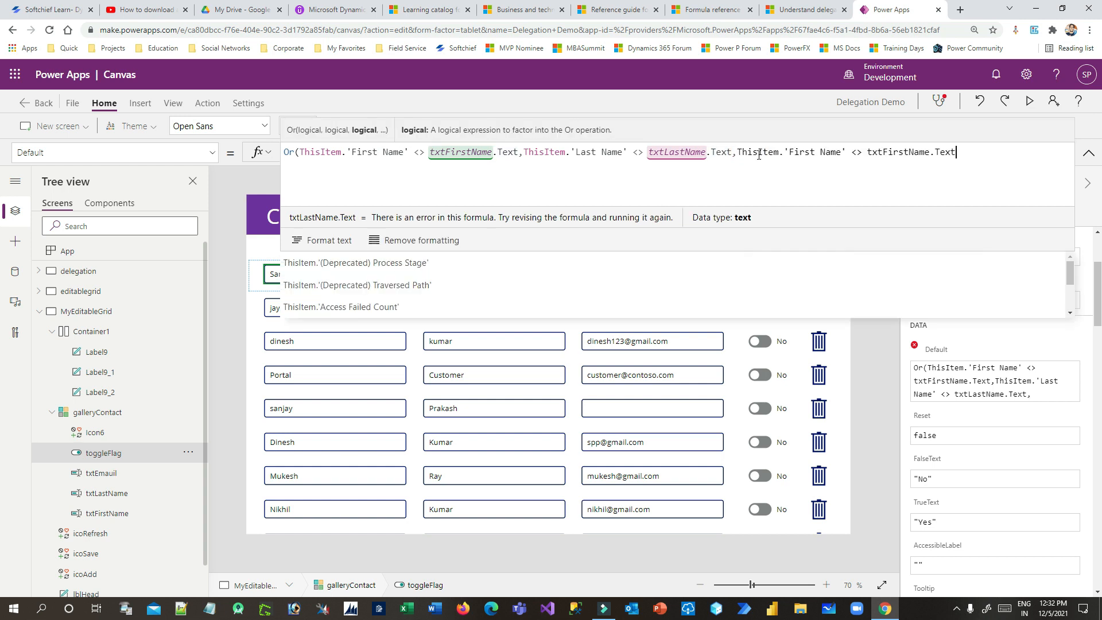
# Make the third comparison ThisItem.Email <> txtEmauil.Text and close the Or
pyautogui.moveTo(831, 151); pyautogui.dragTo(779, 152)
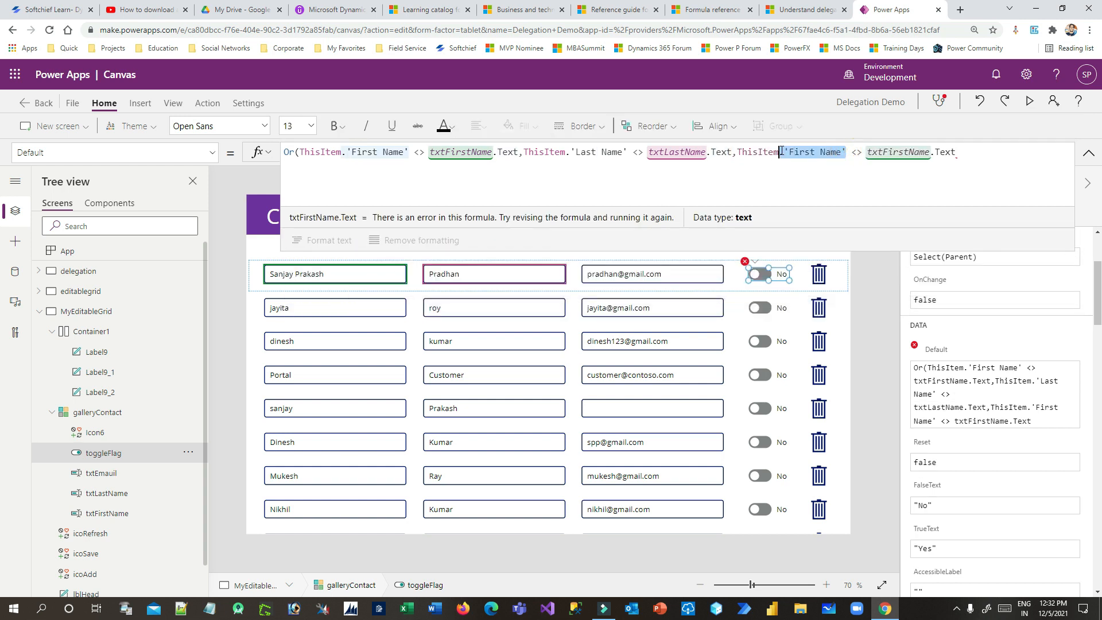
pyautogui.write('.Ema')
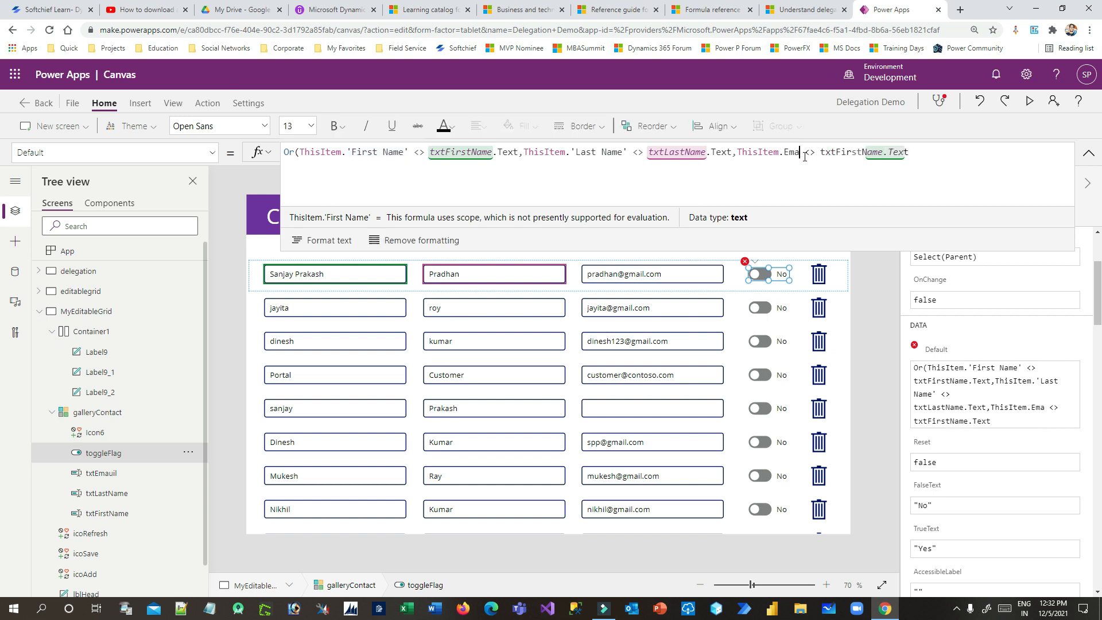
pyautogui.click(396, 248)
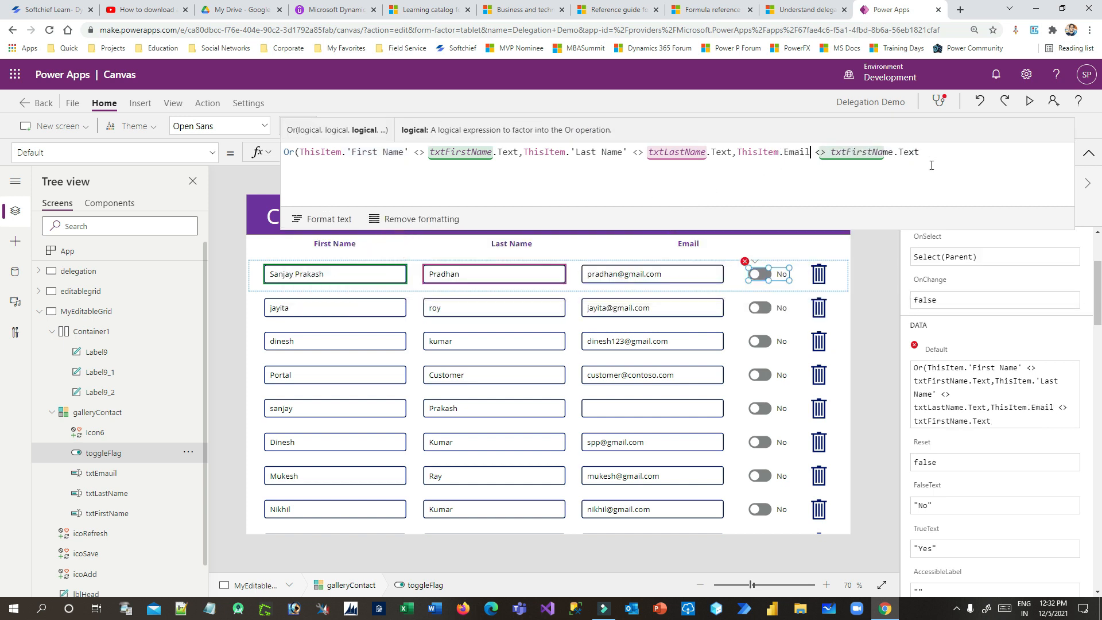
pyautogui.doubleClick(880, 151)
pyautogui.write('txtEma')
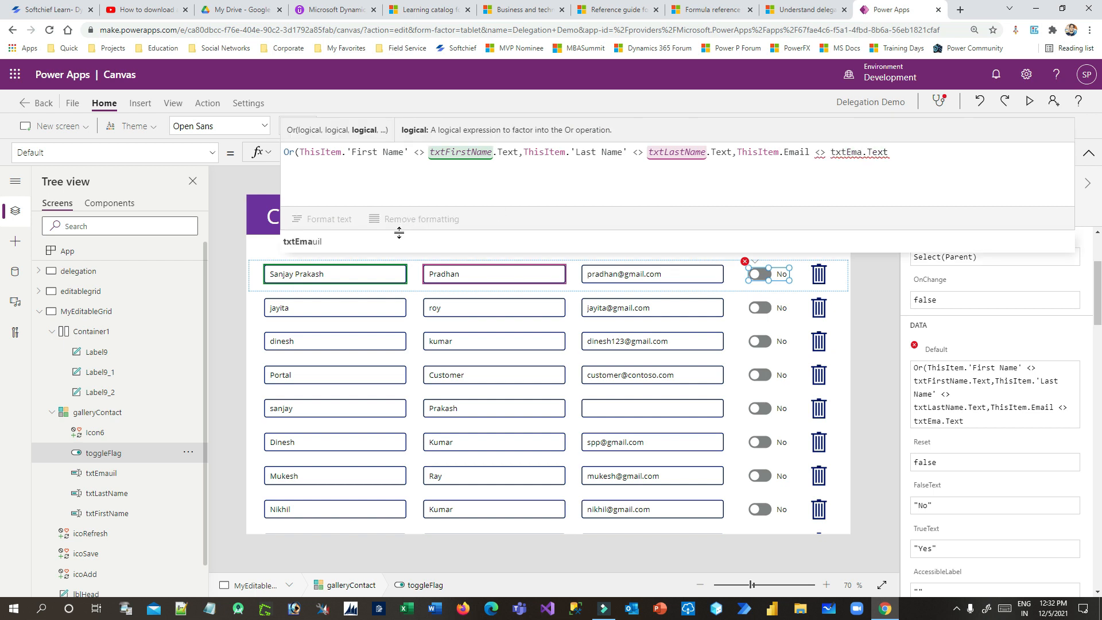
pyautogui.click(396, 240)
pyautogui.click(917, 154)
pyautogui.write(')')
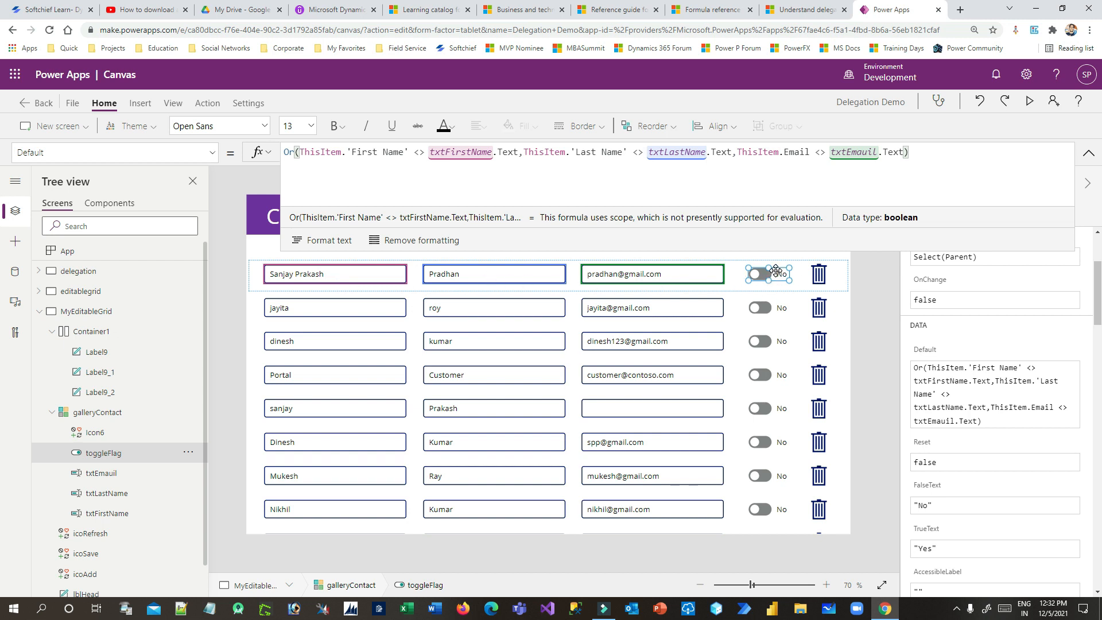
# Collapse the formula bar to one line and run the app in preview
pyautogui.moveTo(731, 251); pyautogui.dragTo(731, 171)
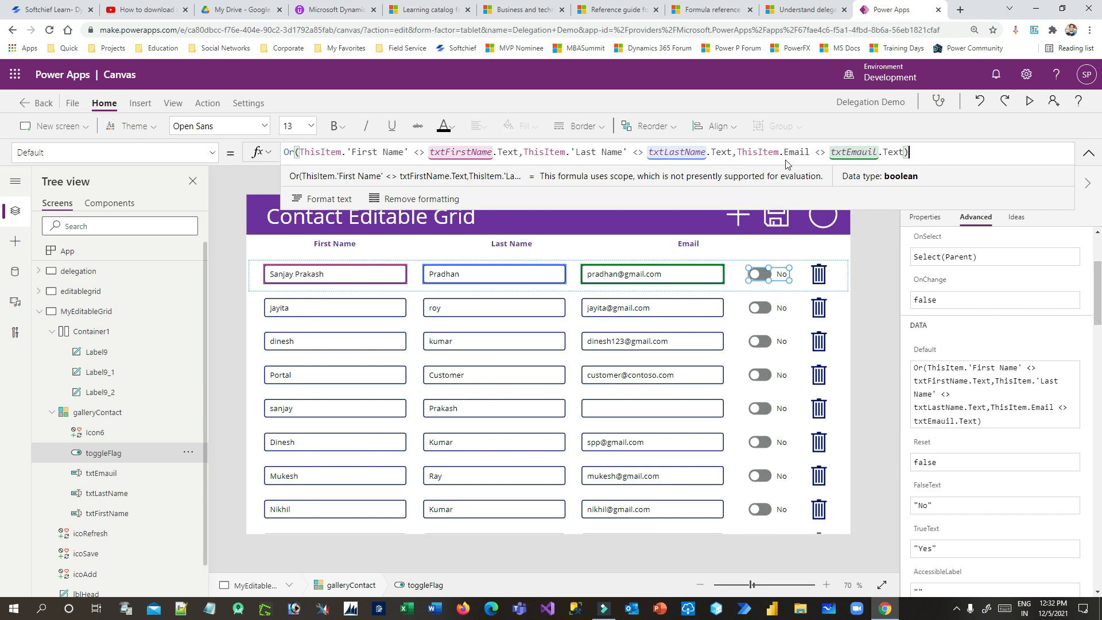
pyautogui.moveTo(718, 210); pyautogui.dragTo(717, 159)
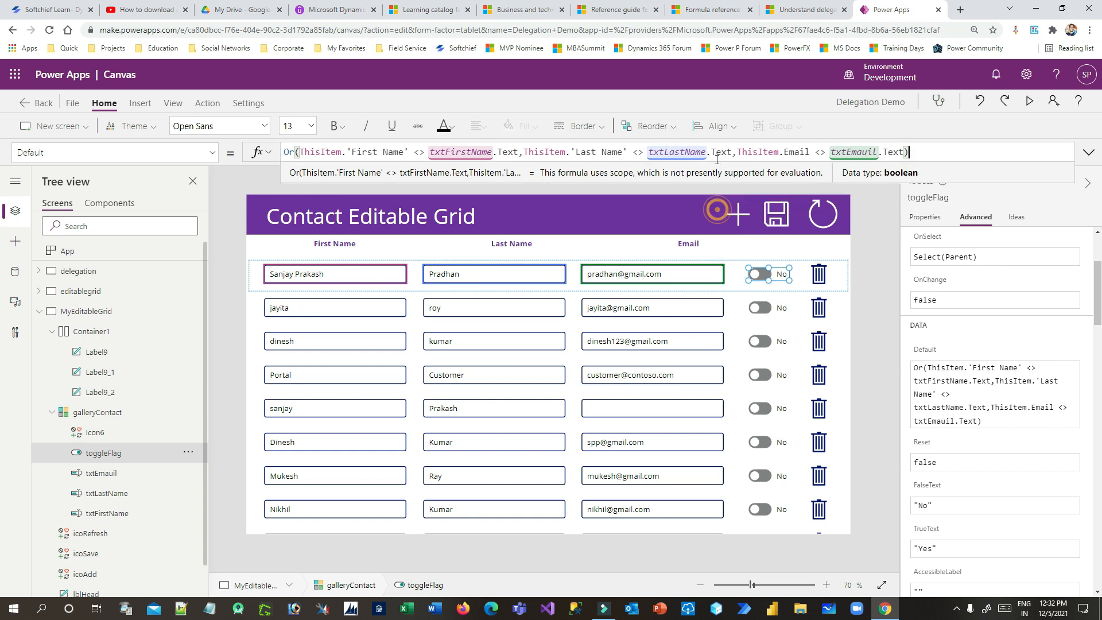
pyautogui.click(1029, 101)
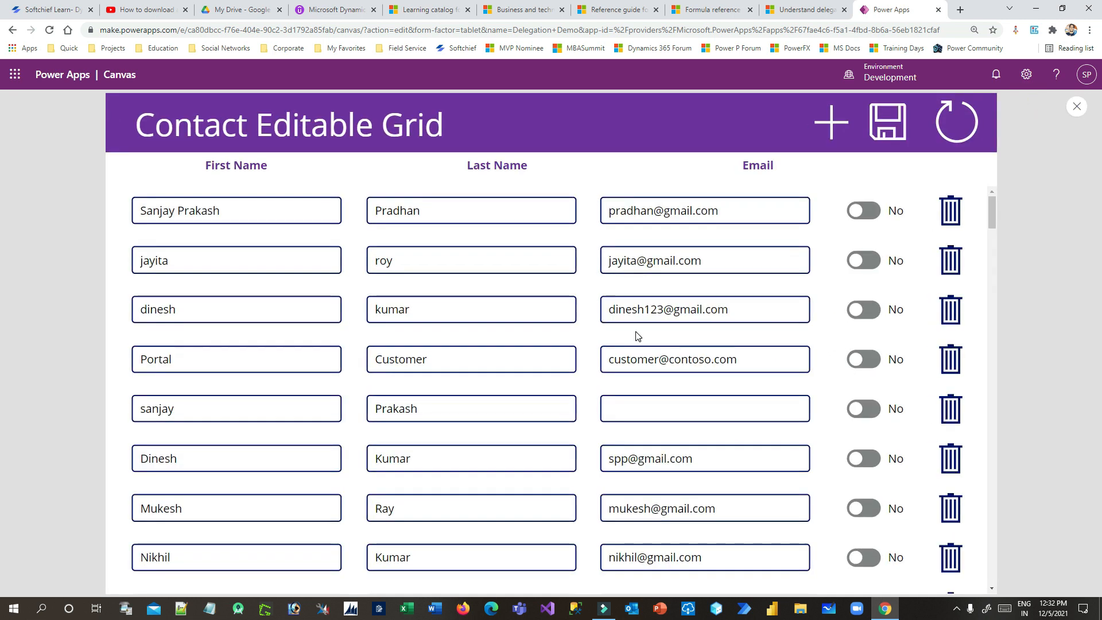
# Trim the surname from row 1's first name and replace row 2's first name with xyz
pyautogui.scroll(-5, 887, 321)
pyautogui.scroll(5, 878, 319)
pyautogui.moveTo(178, 210); pyautogui.dragTo(315, 208)
pyautogui.press('BackSpace')
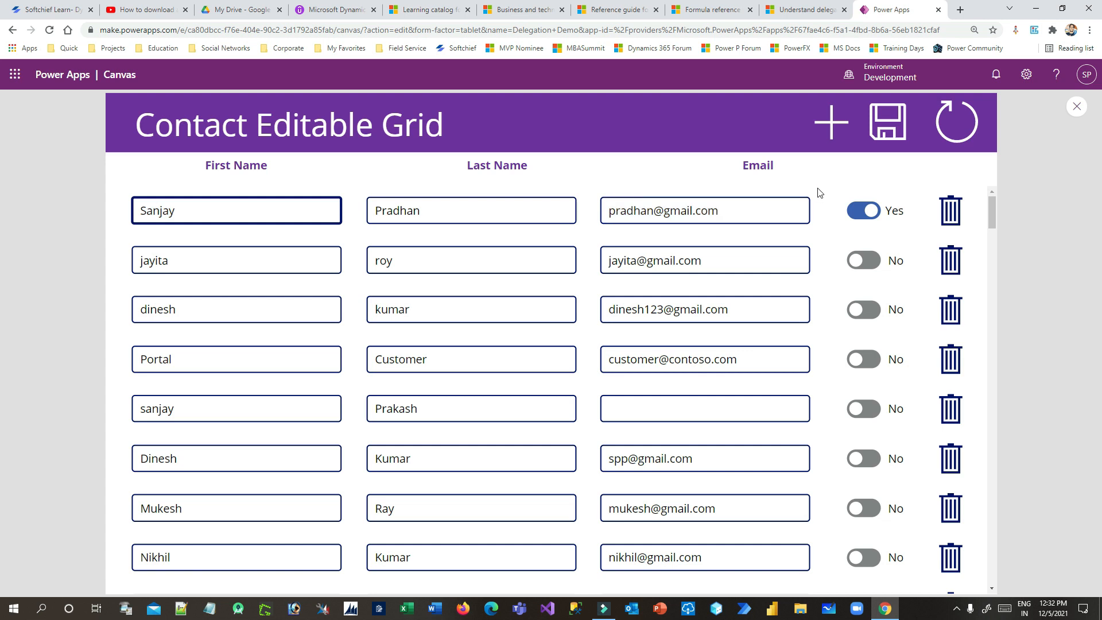
pyautogui.click(288, 232)
pyautogui.click(176, 261)
pyautogui.doubleClick(207, 261)
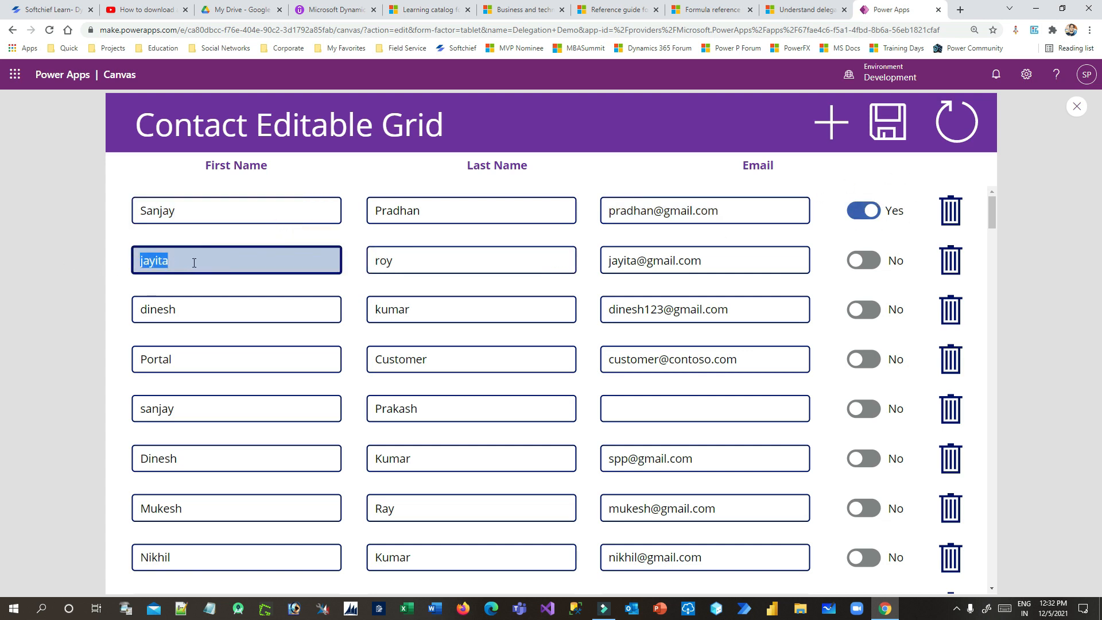
pyautogui.write('xyz')
pyautogui.click(490, 288)
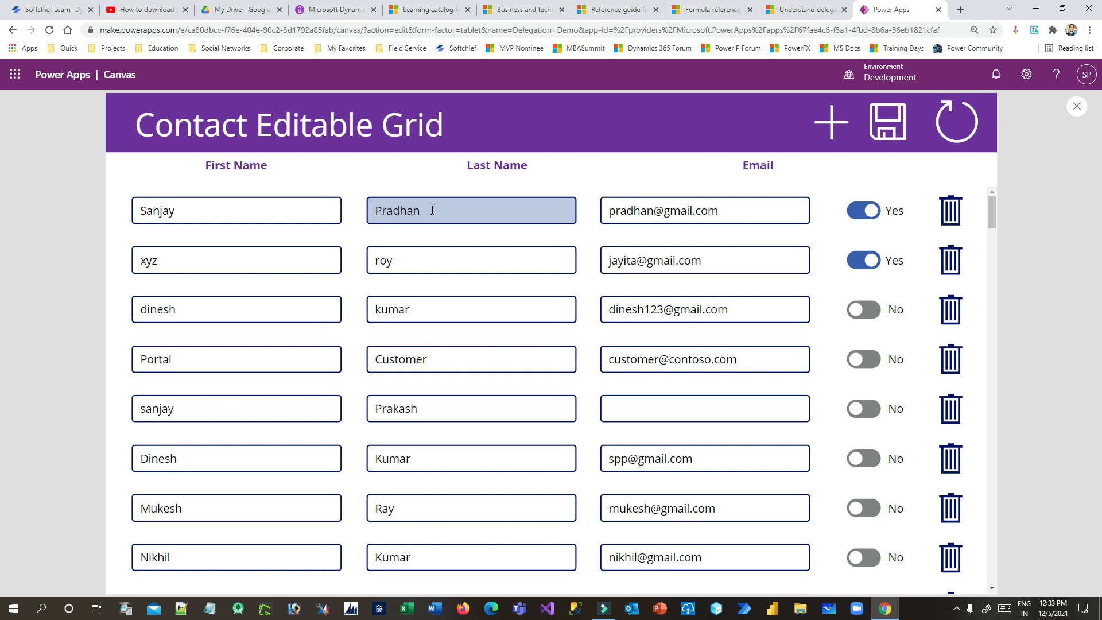
# Add 'df' to row 3's last name and 'd' to row 4's email, then close preview
pyautogui.click(426, 313)
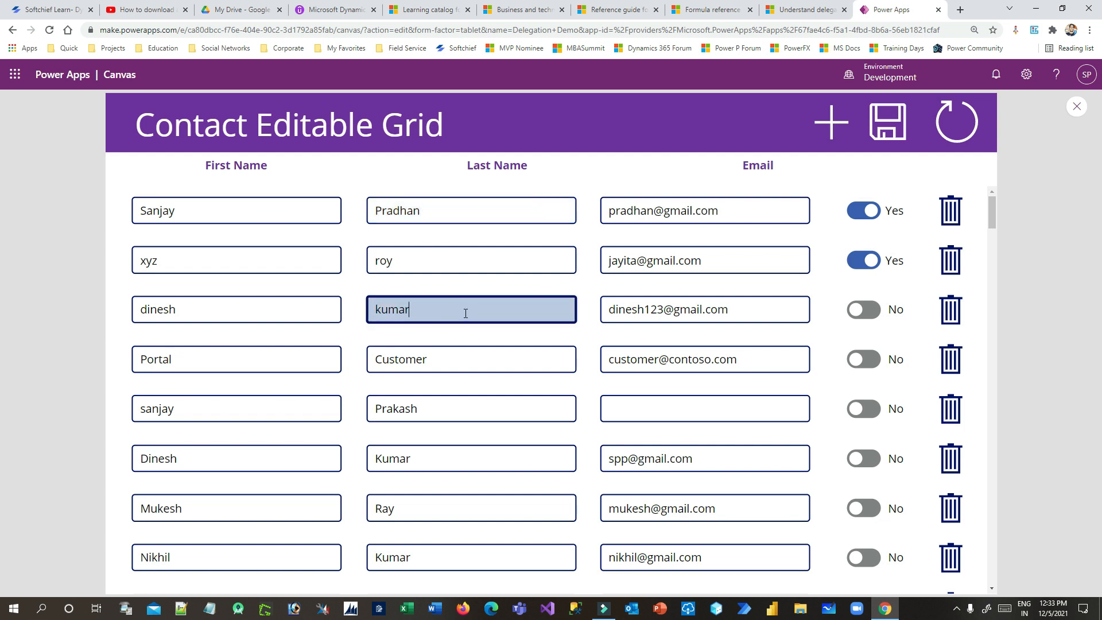
pyautogui.write('df')
pyautogui.click(659, 337)
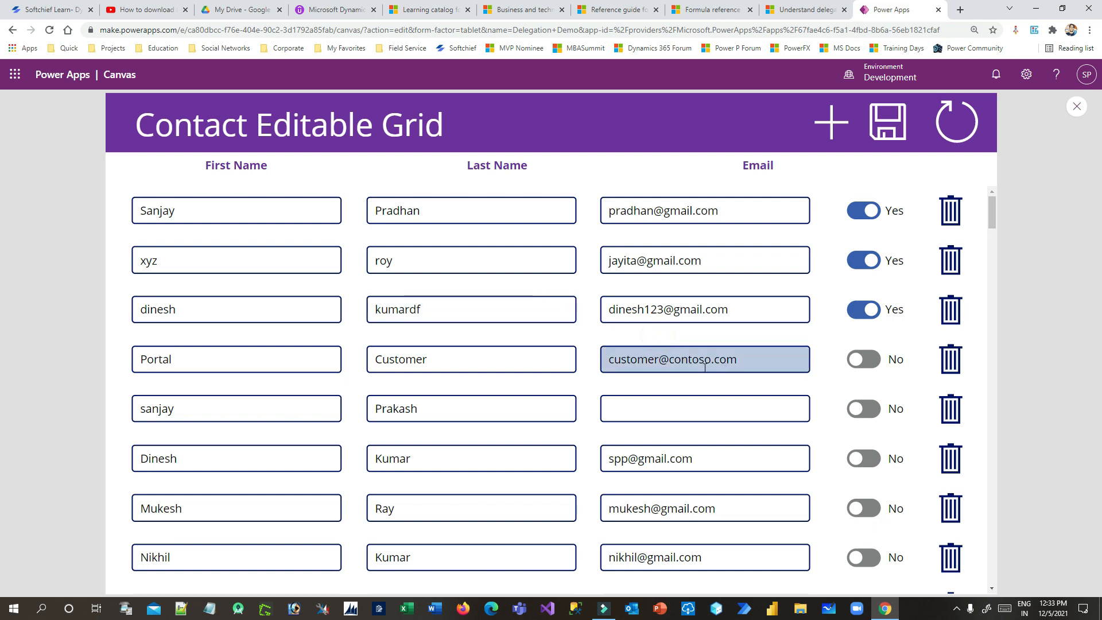
pyautogui.click(662, 359)
pyautogui.write('d')
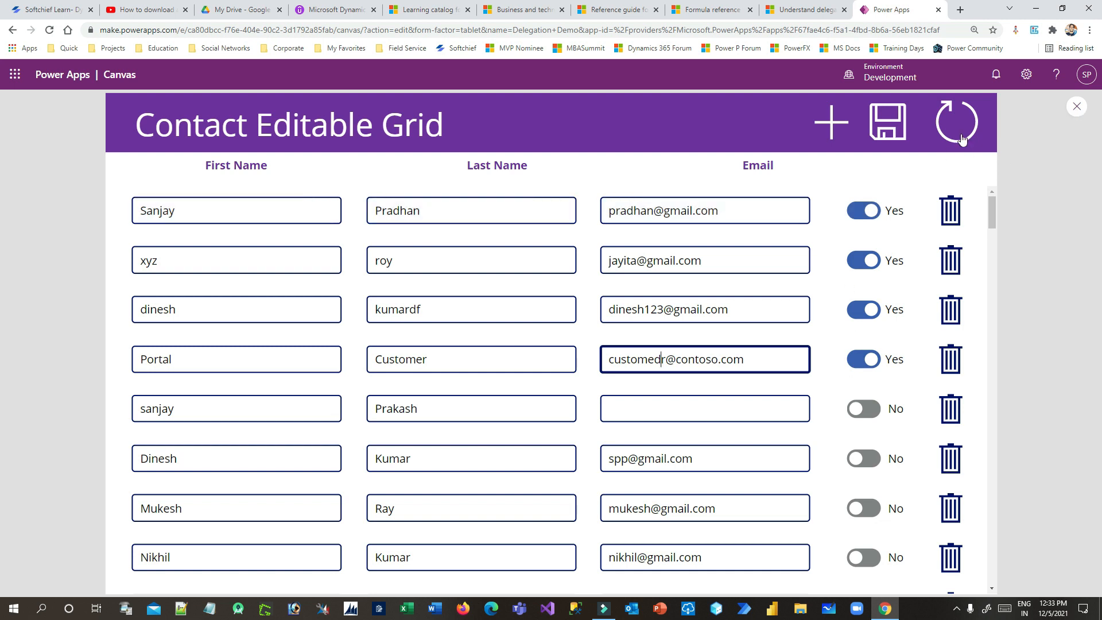
pyautogui.click(1076, 106)
# Dismiss the tip and select the first row's trash icon, Icon6
pyautogui.click(669, 389)
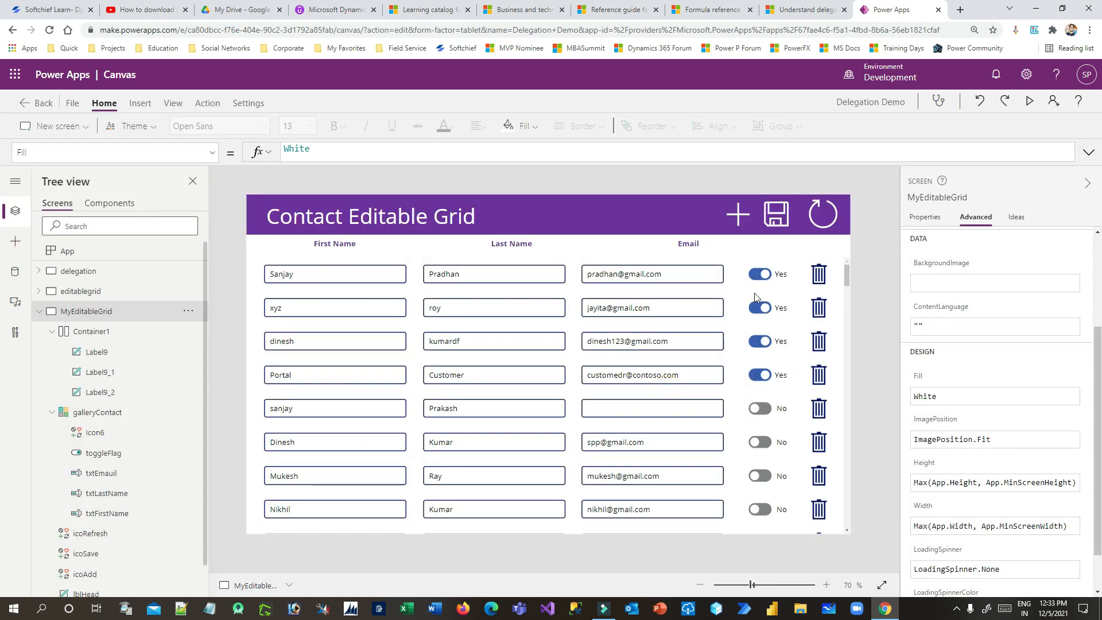
pyautogui.click(759, 273)
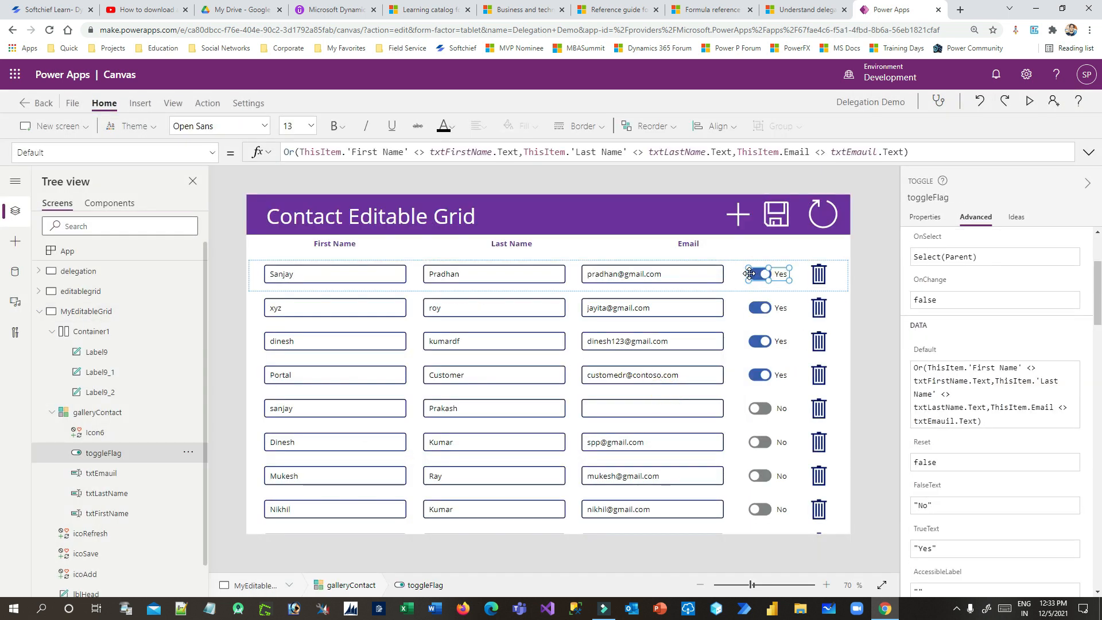
pyautogui.click(818, 280)
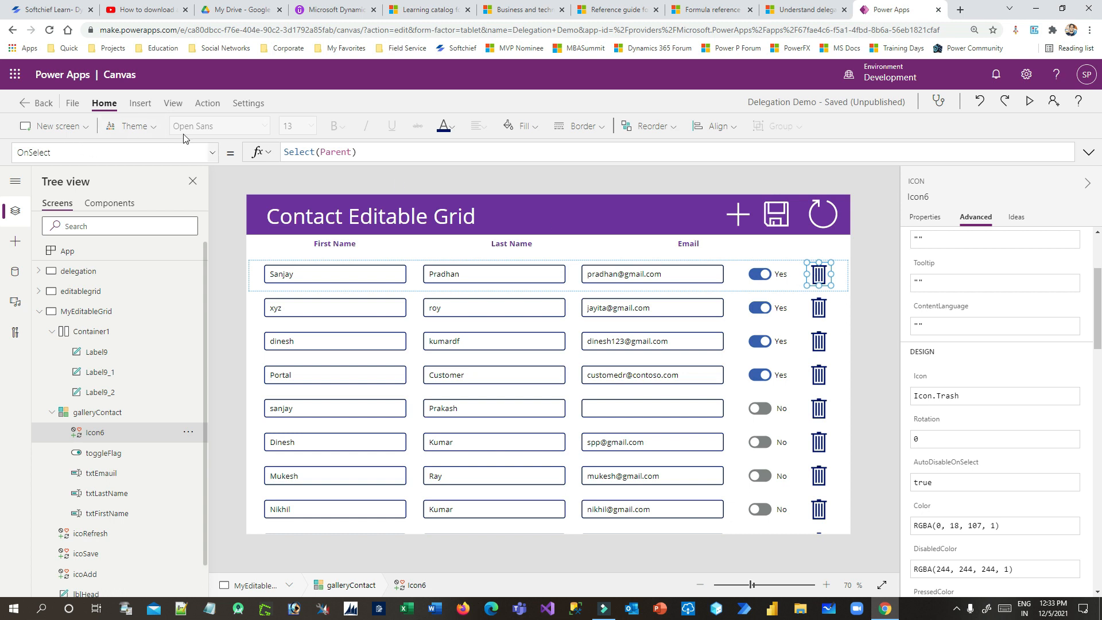
# Replace the trash icon's OnSelect formula with Remove(Contacts,ThisItem);
pyautogui.click(141, 104)
pyautogui.click(201, 107)
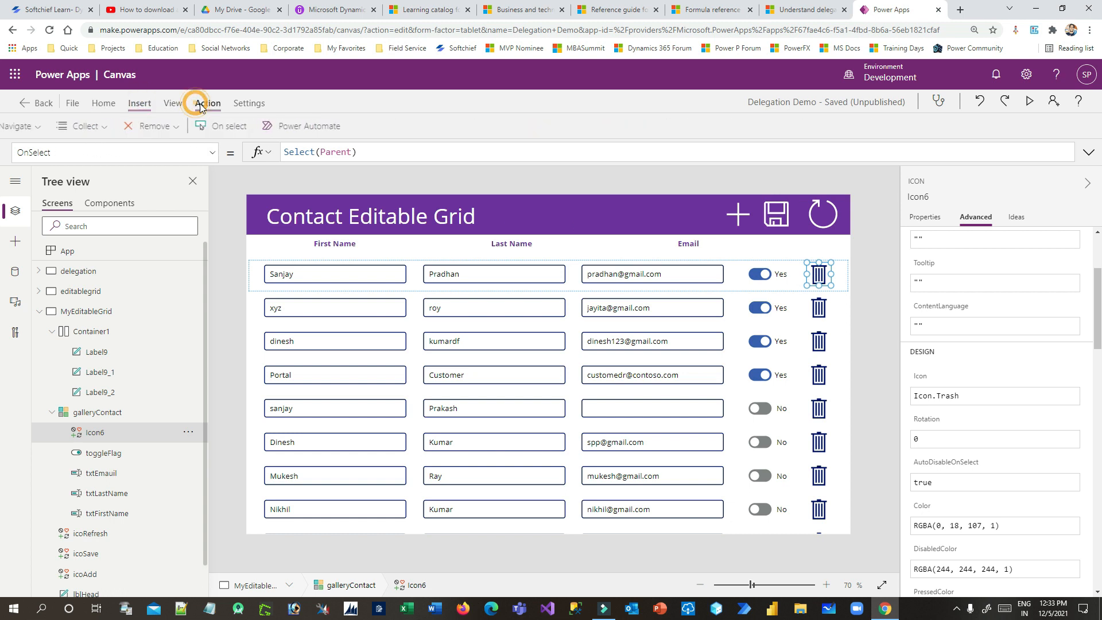
pyautogui.tripleClick(383, 152)
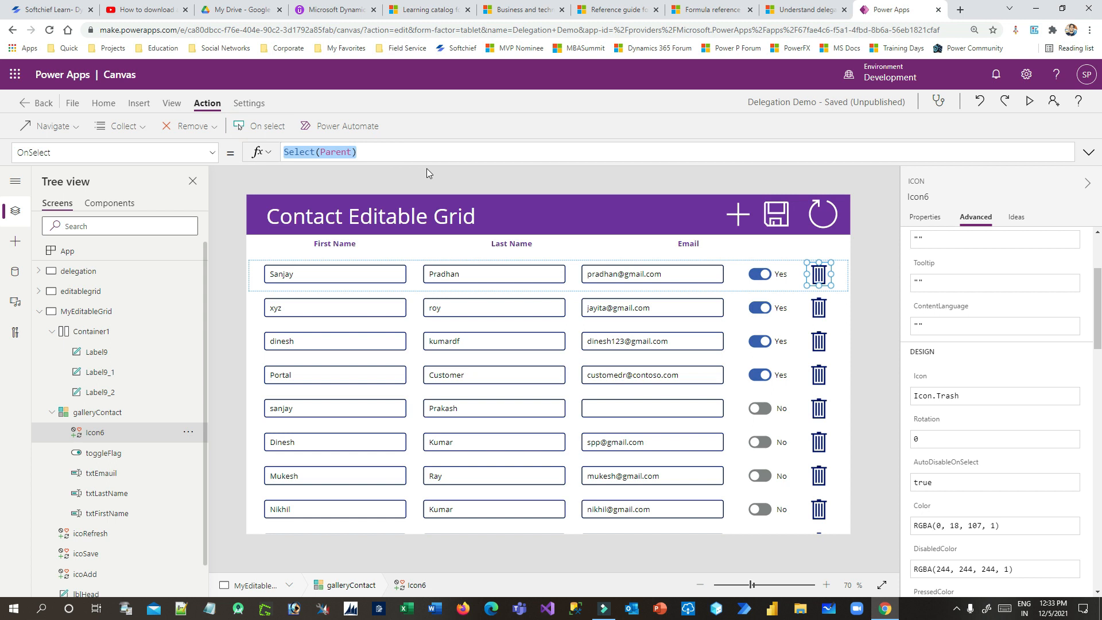
pyautogui.write('REmove')
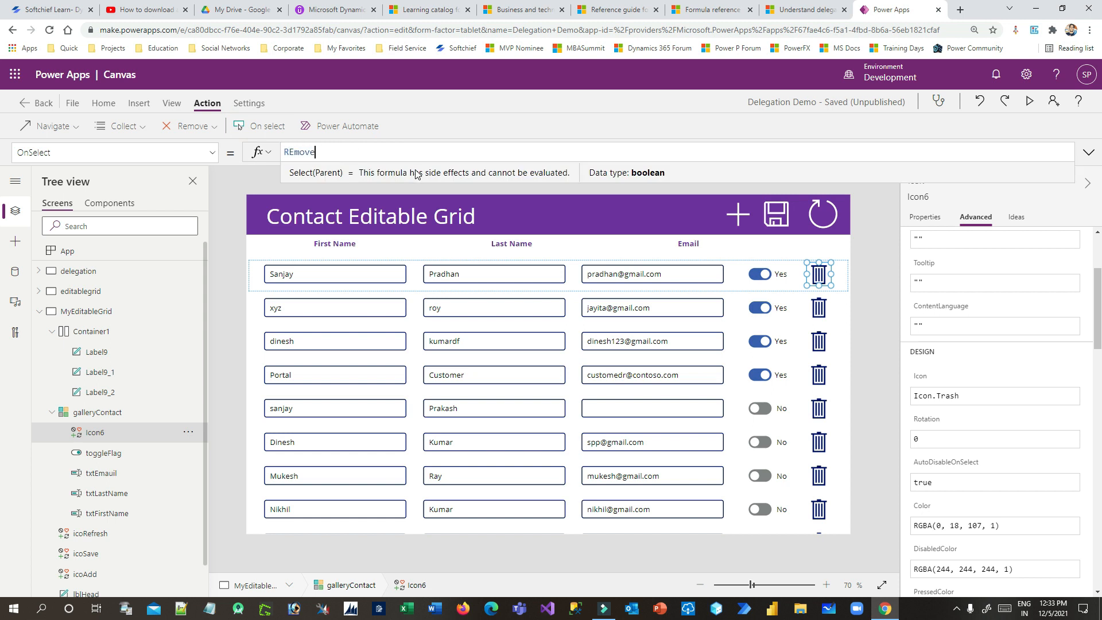
pyautogui.write('(')
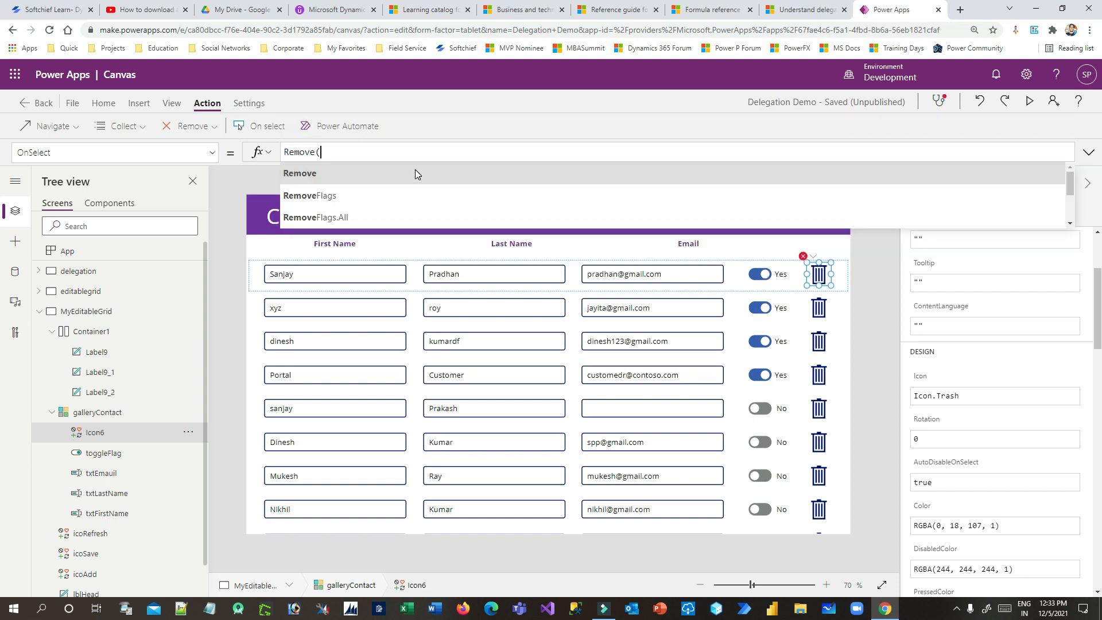
pyautogui.write('Con')
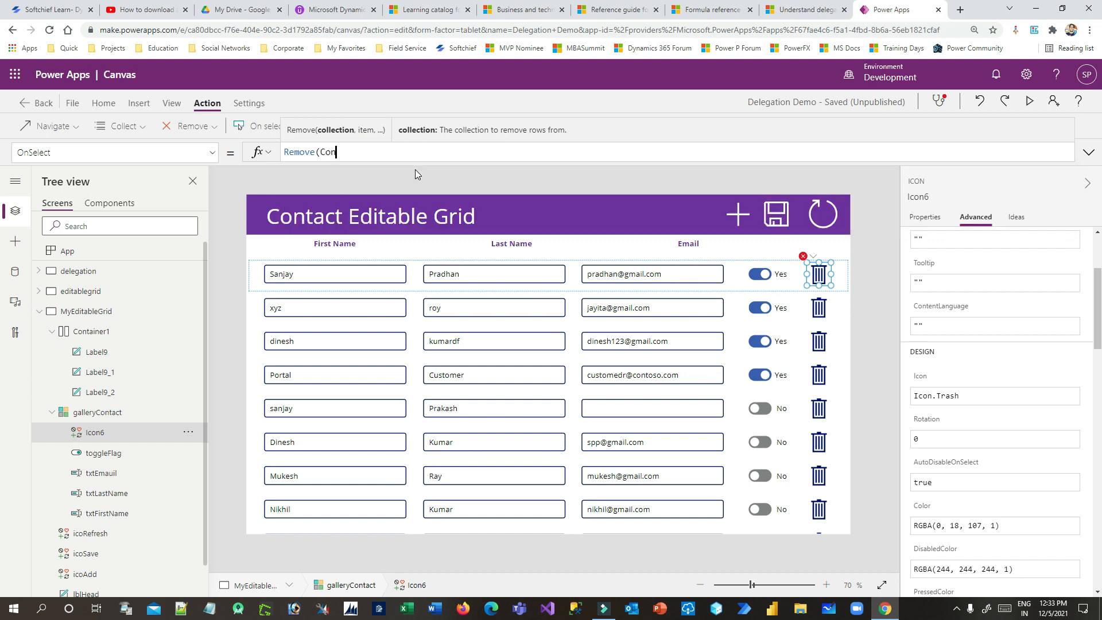
pyautogui.write('tacts,ThisItem')
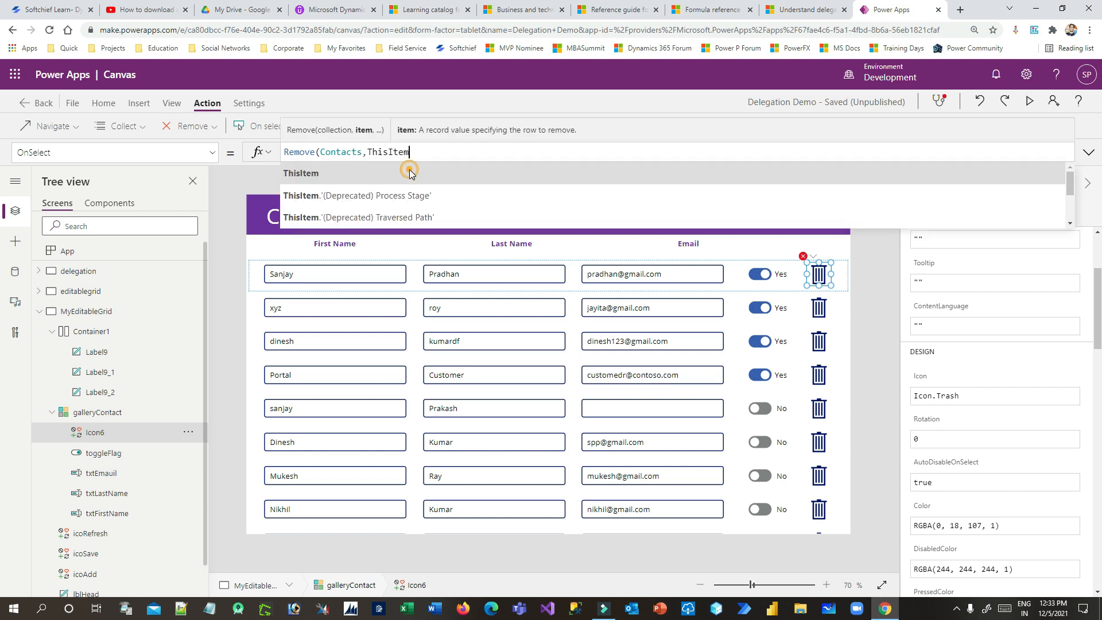
pyautogui.write(')')
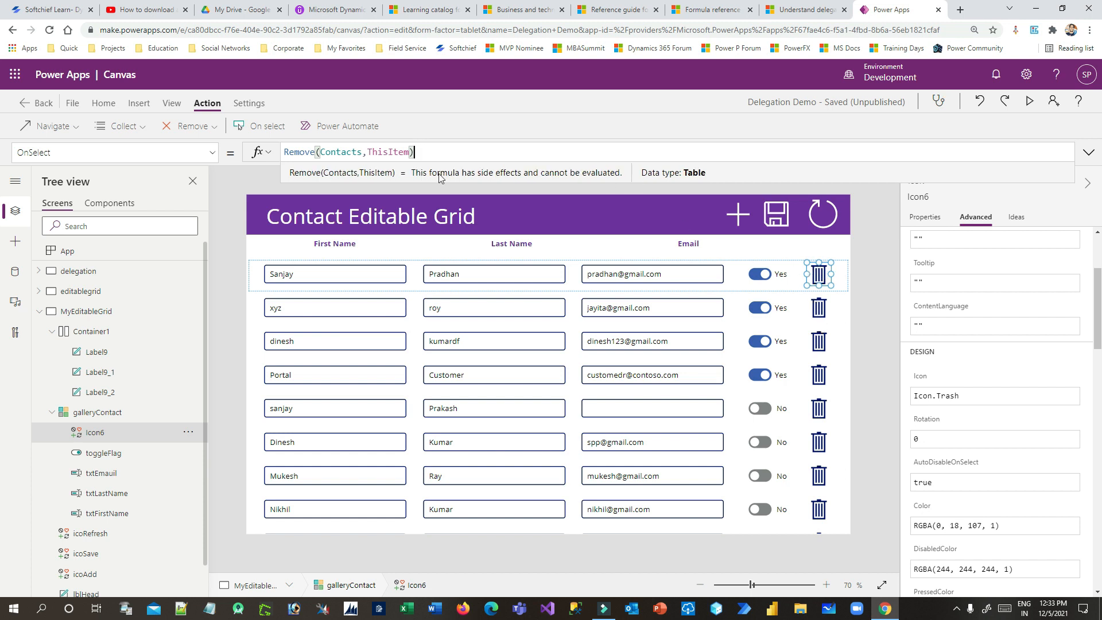
pyautogui.write(';')
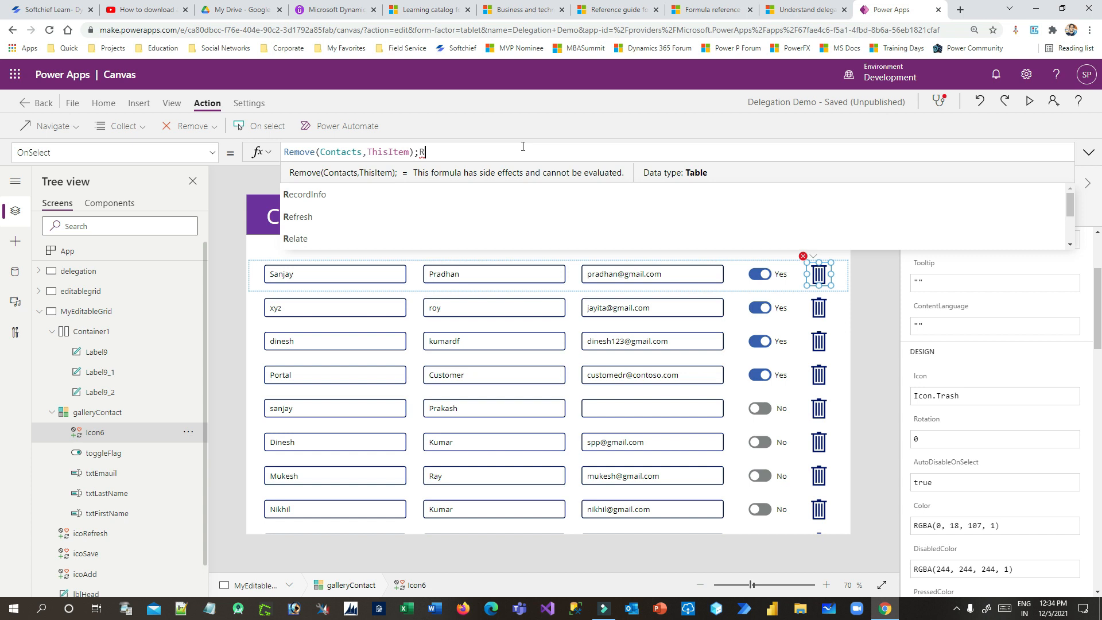
# Append Refresh(Contacts);Reset(galleryContact) to the OnSelect formula
pyautogui.write('Refre')
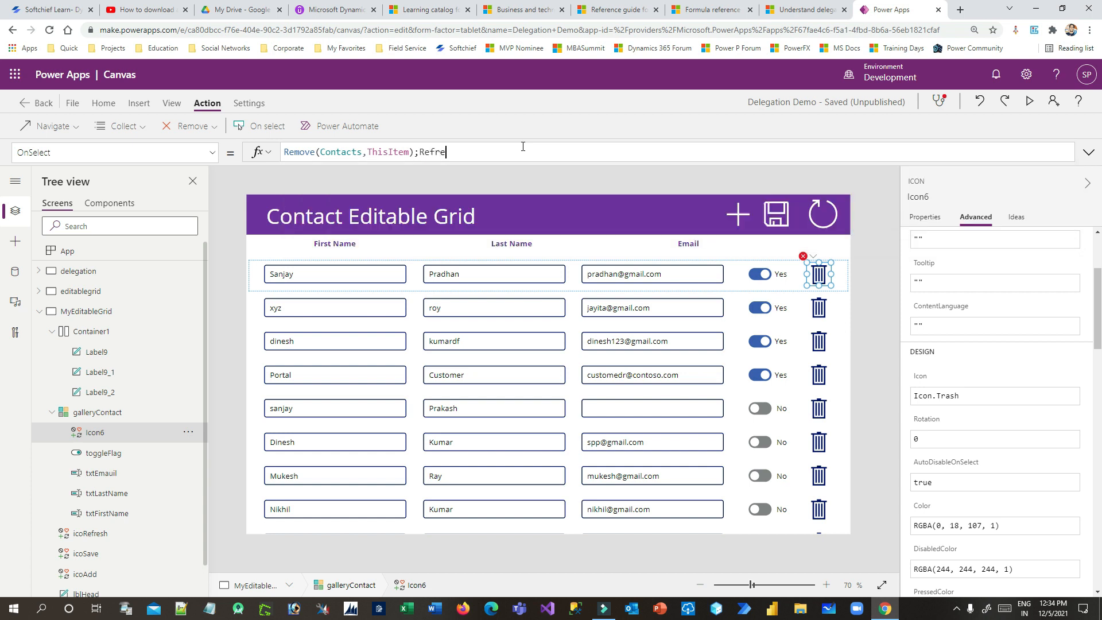
pyautogui.click(488, 173)
pyautogui.write('COntact')
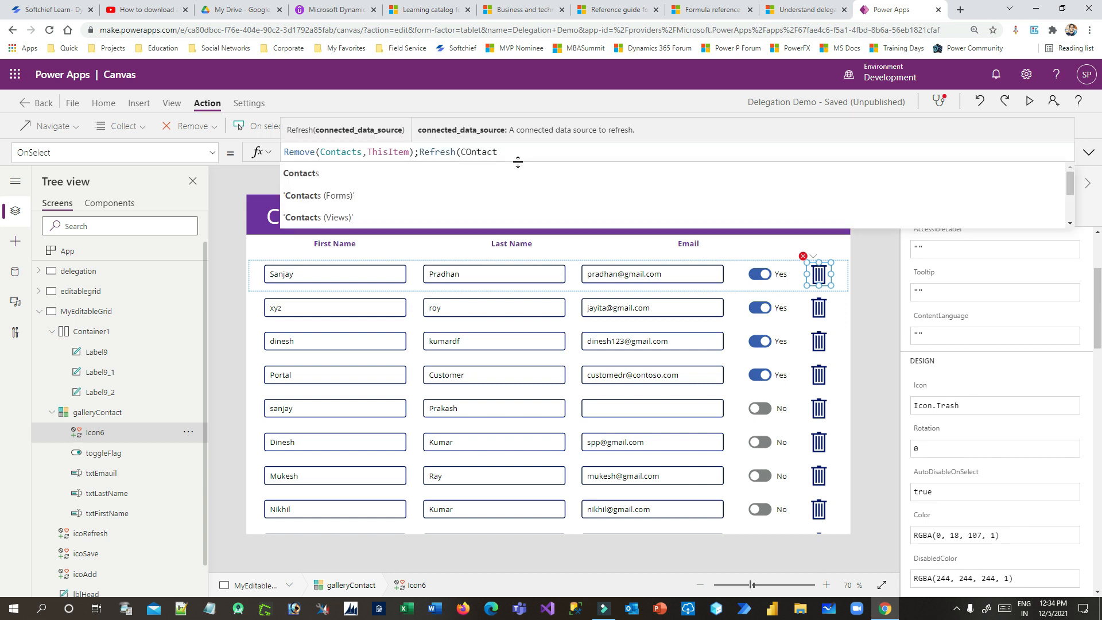
pyautogui.click(521, 173)
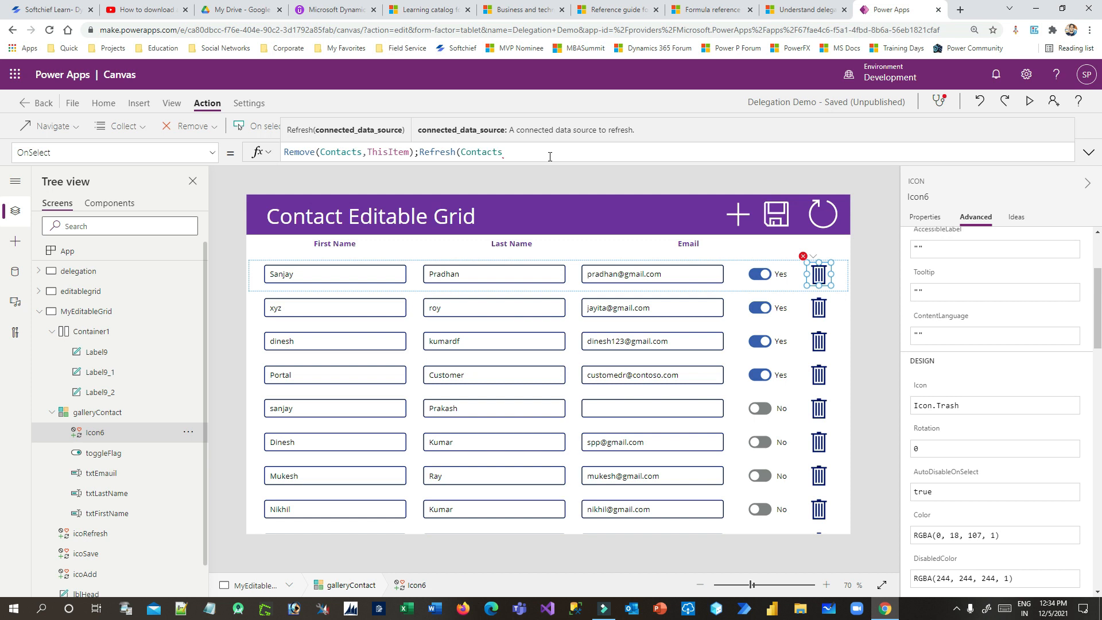
pyautogui.write(');REset')
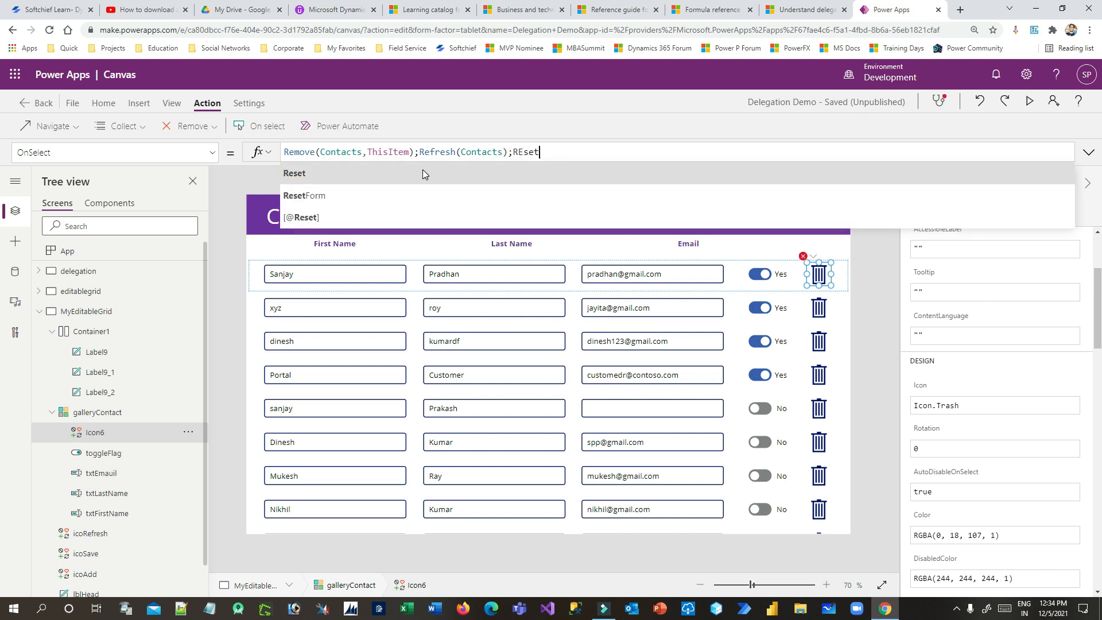
pyautogui.write('(gall')
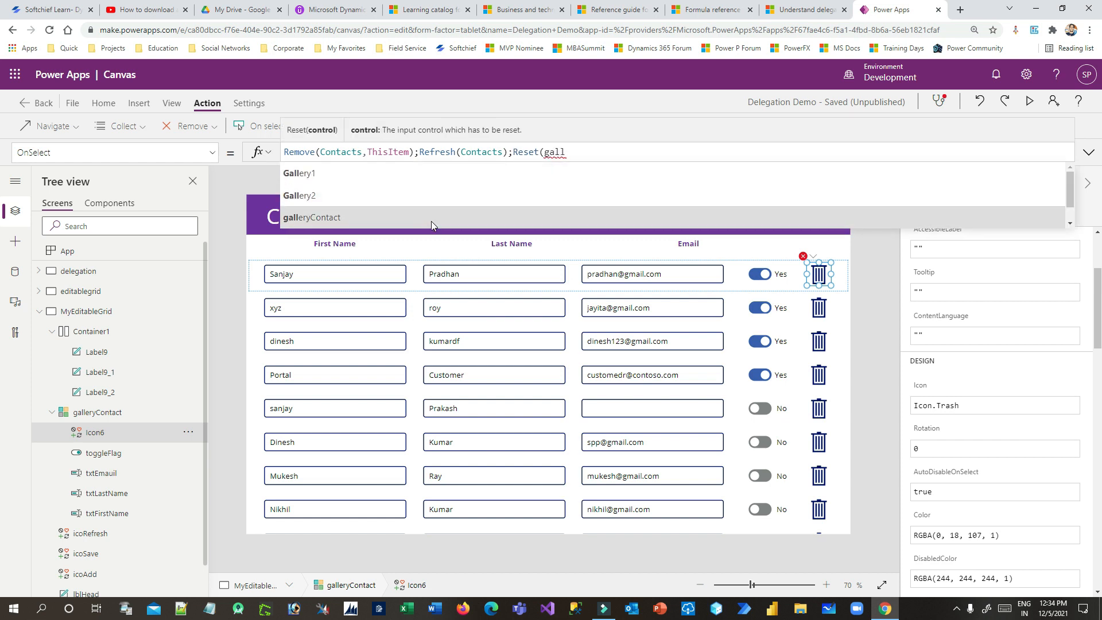
pyautogui.click(432, 218)
pyautogui.write(')')
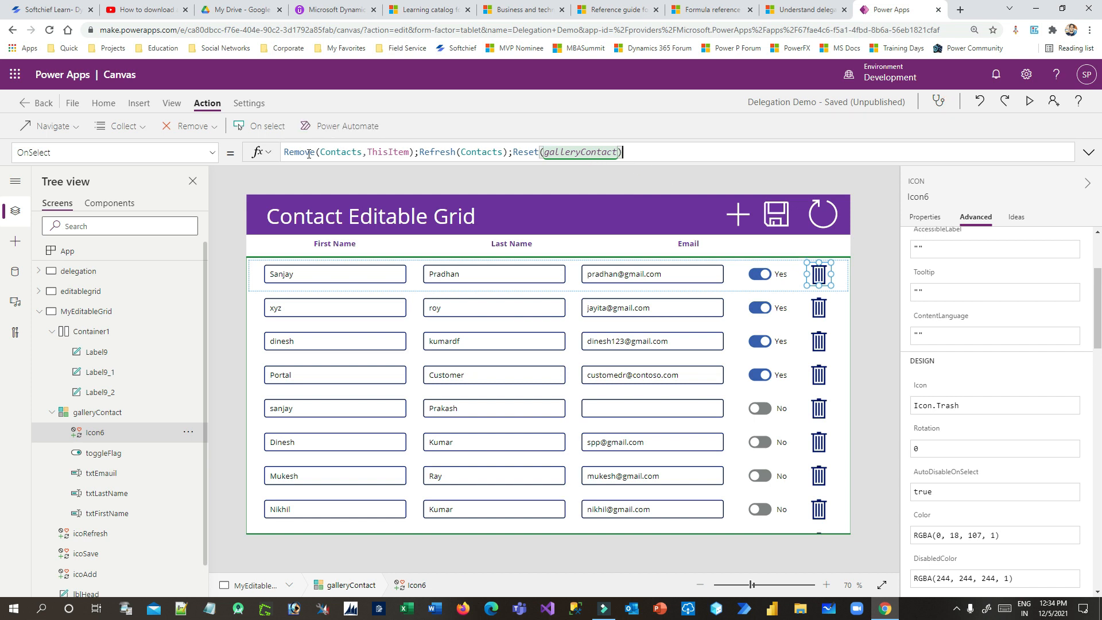
pyautogui.moveTo(296, 152); pyautogui.dragTo(409, 151)
pyautogui.moveTo(428, 152); pyautogui.dragTo(642, 152)
# Run the app in preview and trigger delete on the first contact's row
pyautogui.click(642, 152)
pyautogui.click(1031, 102)
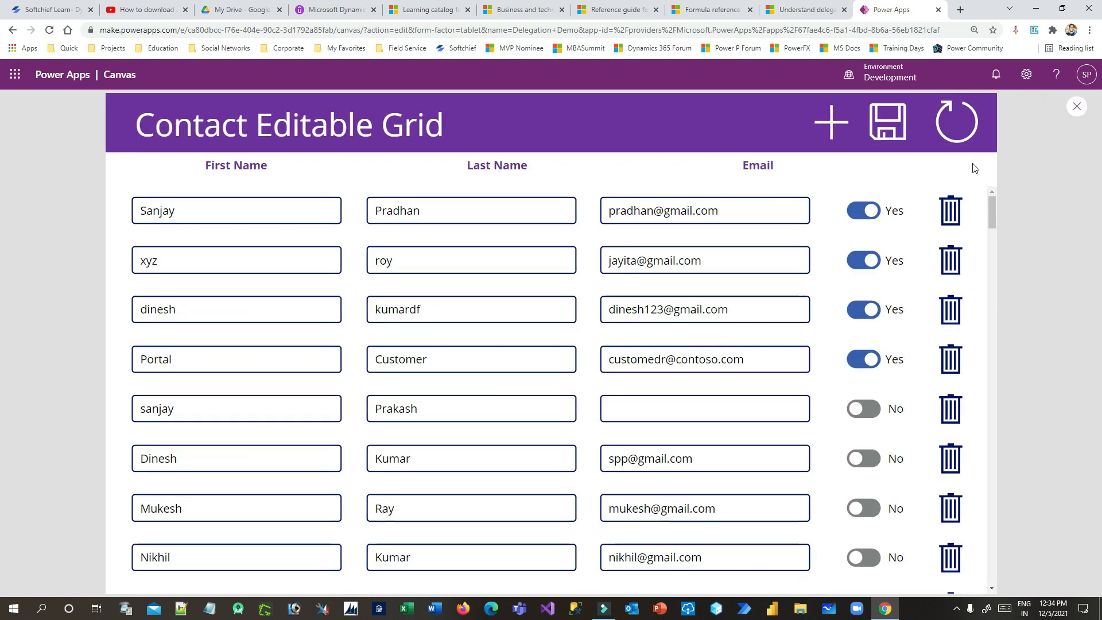
pyautogui.click(949, 214)
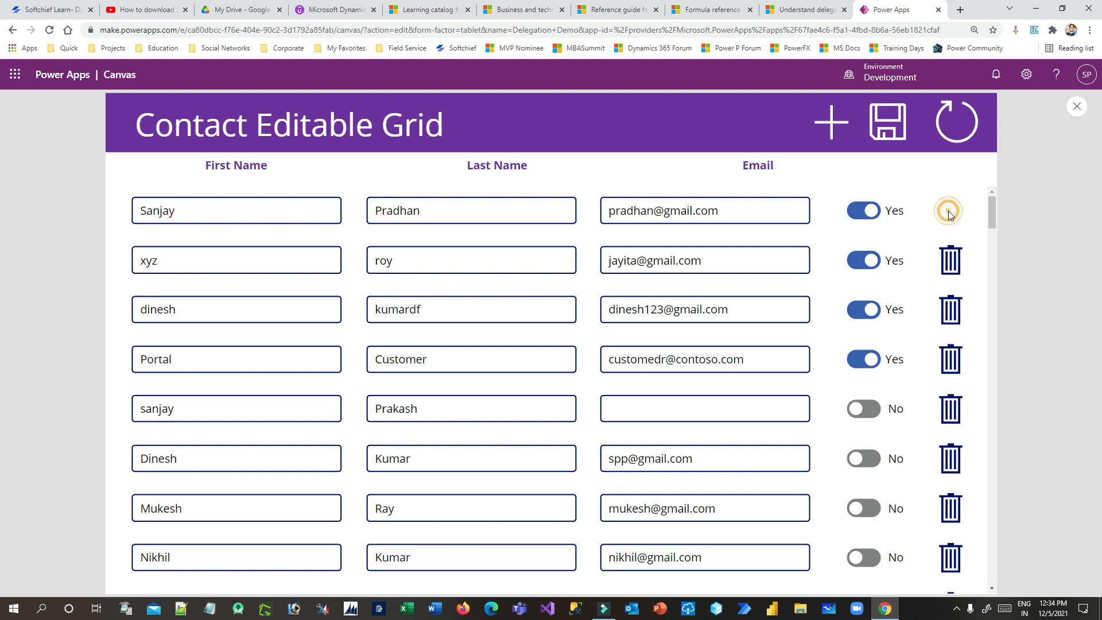
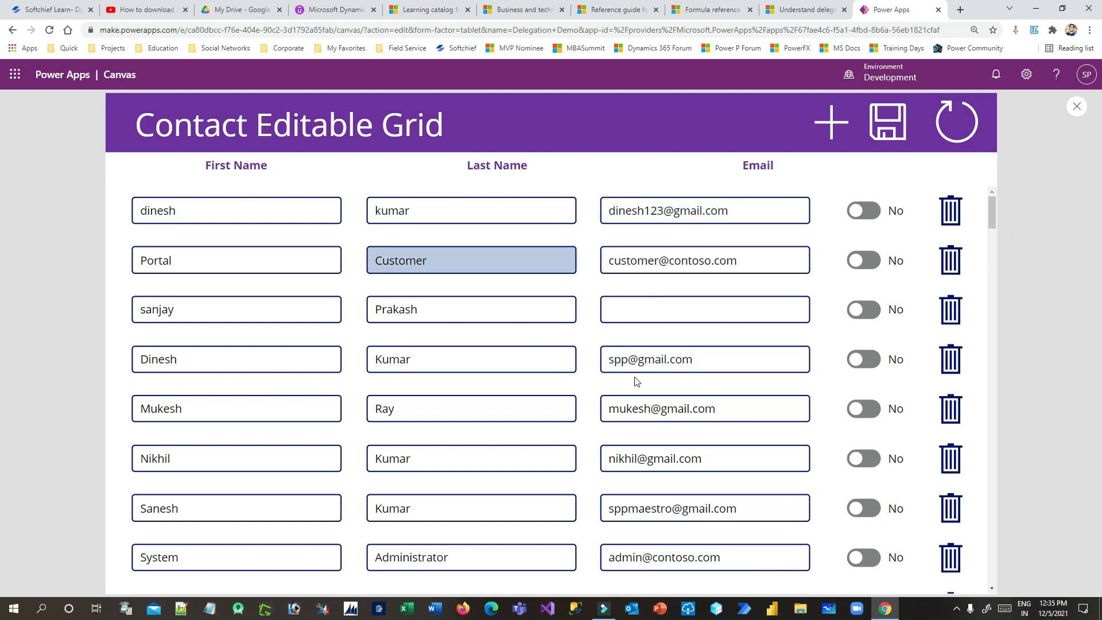
# Return from preview to the editor and show the add icon's OnSelect formula (false)
pyautogui.click(1075, 113)
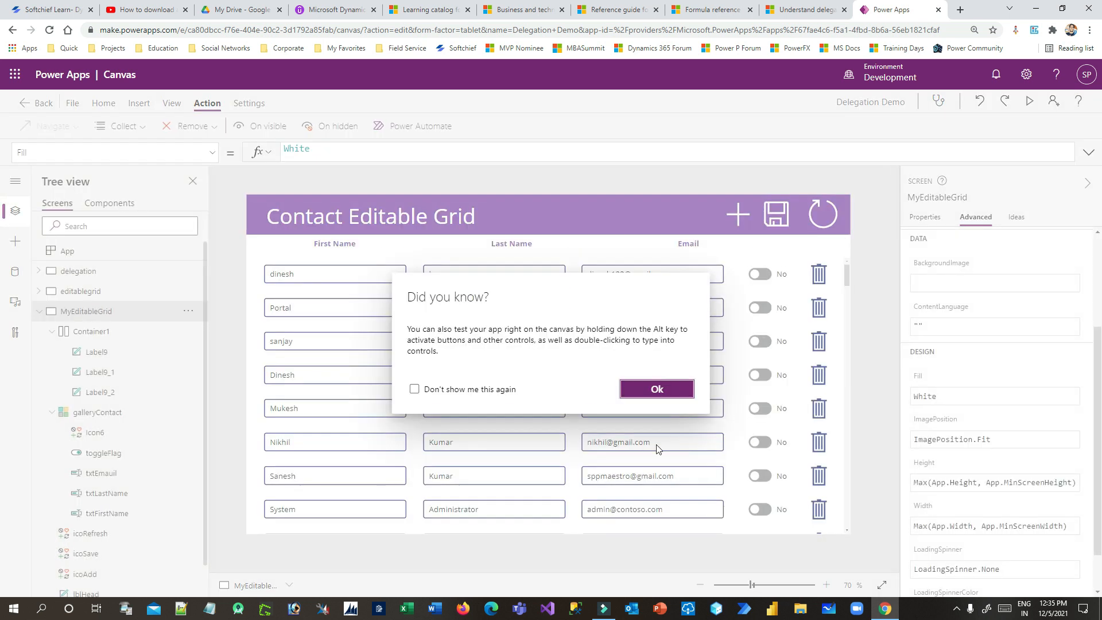
pyautogui.click(661, 386)
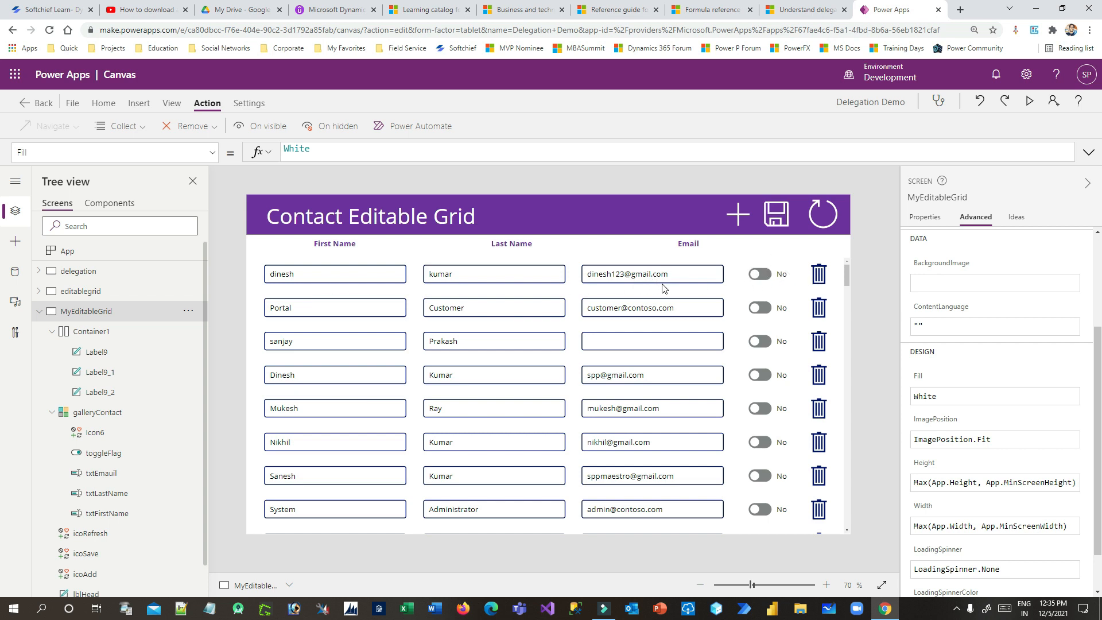
pyautogui.click(736, 215)
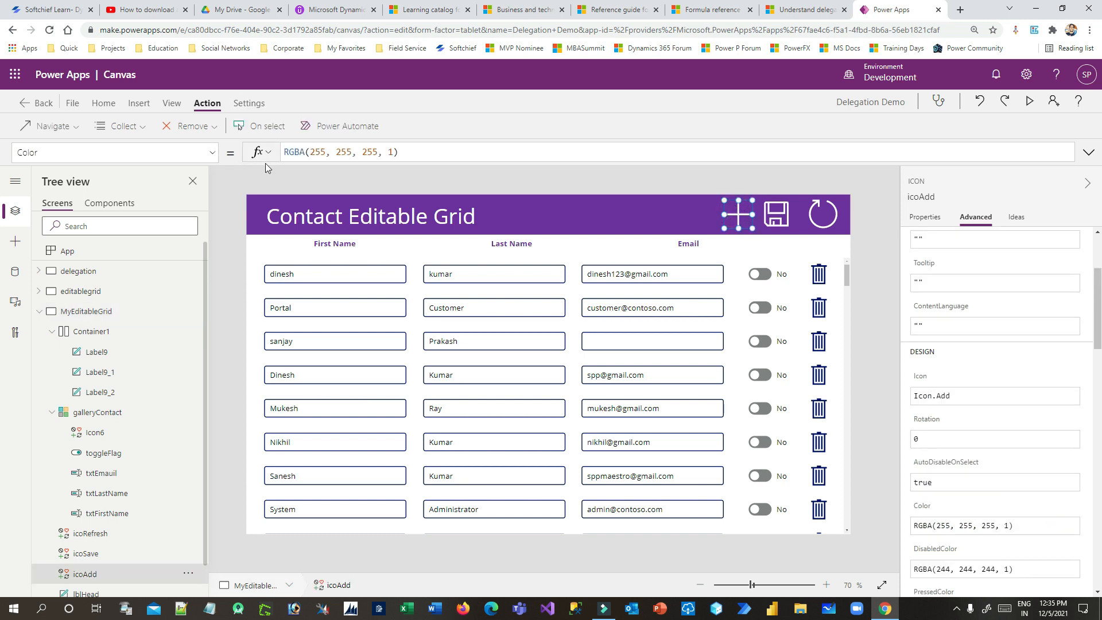
pyautogui.click(259, 125)
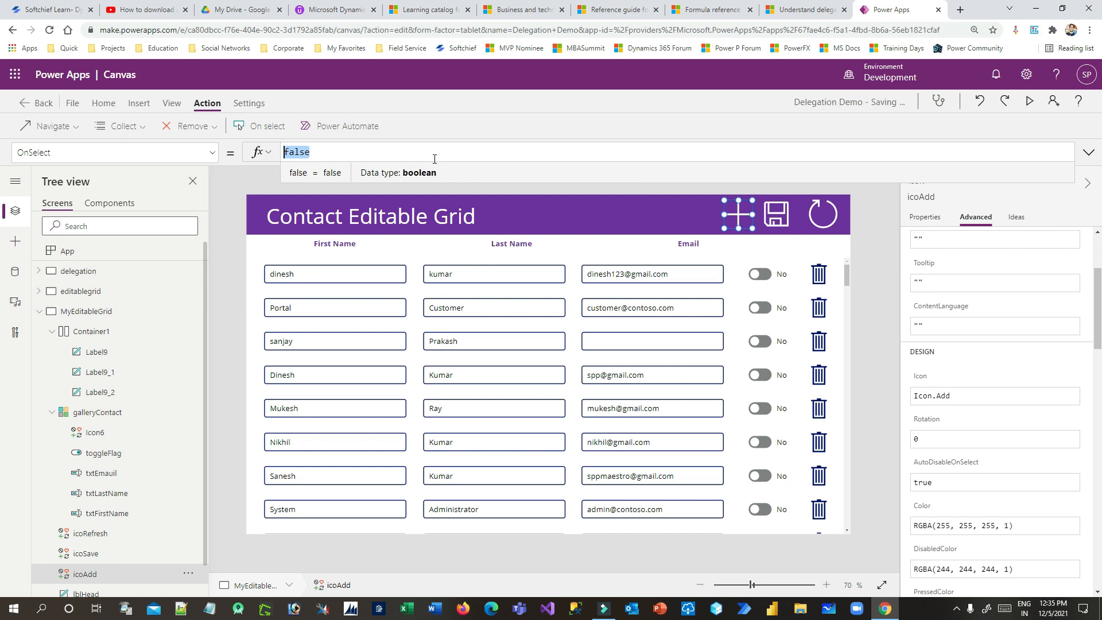
# Expand the formula bar and replace false with Patch(Contacts,{Contact:This…), fixing typos
pyautogui.click(449, 181)
pyautogui.click(304, 153)
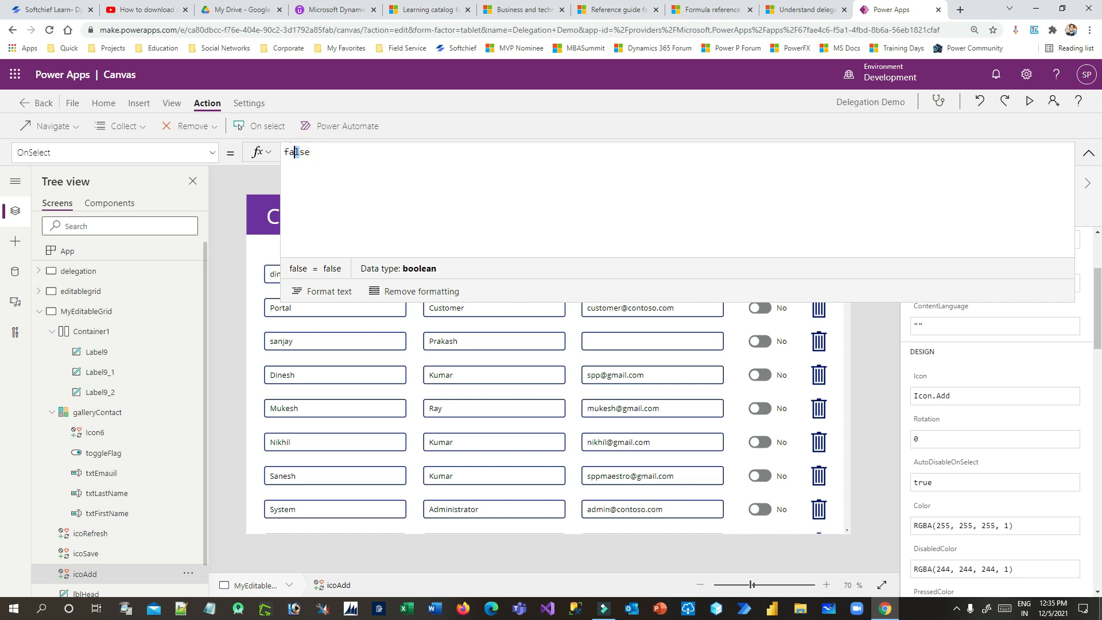
pyautogui.doubleClick(295, 152)
pyautogui.write('Partch')
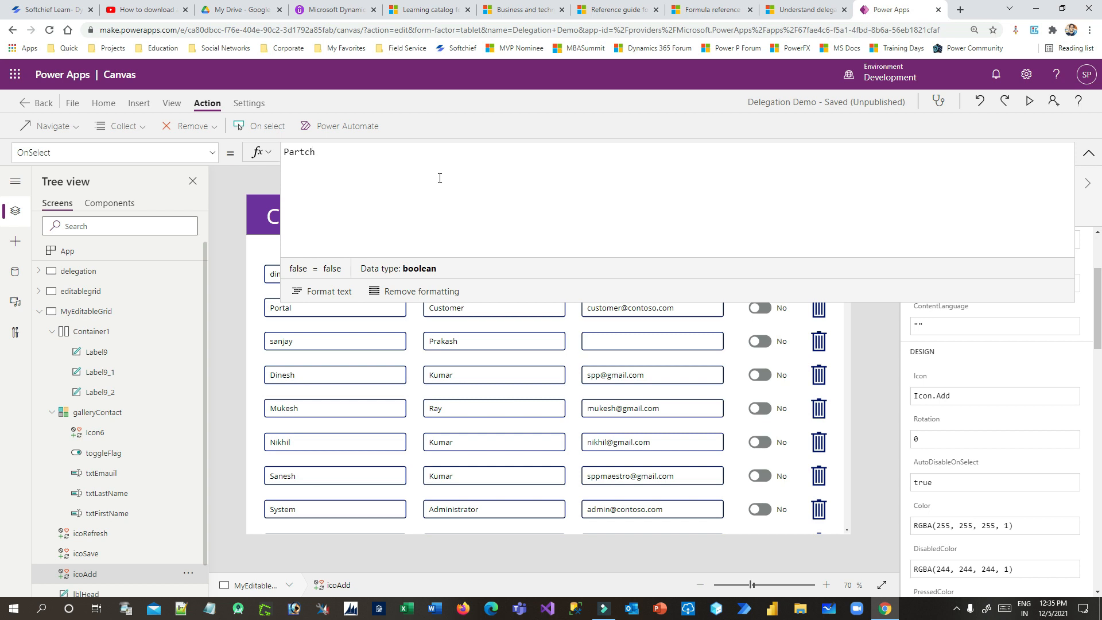
pyautogui.press('BackSpace')
pyautogui.press('BackSpace')
pyautogui.press('BackSpace')
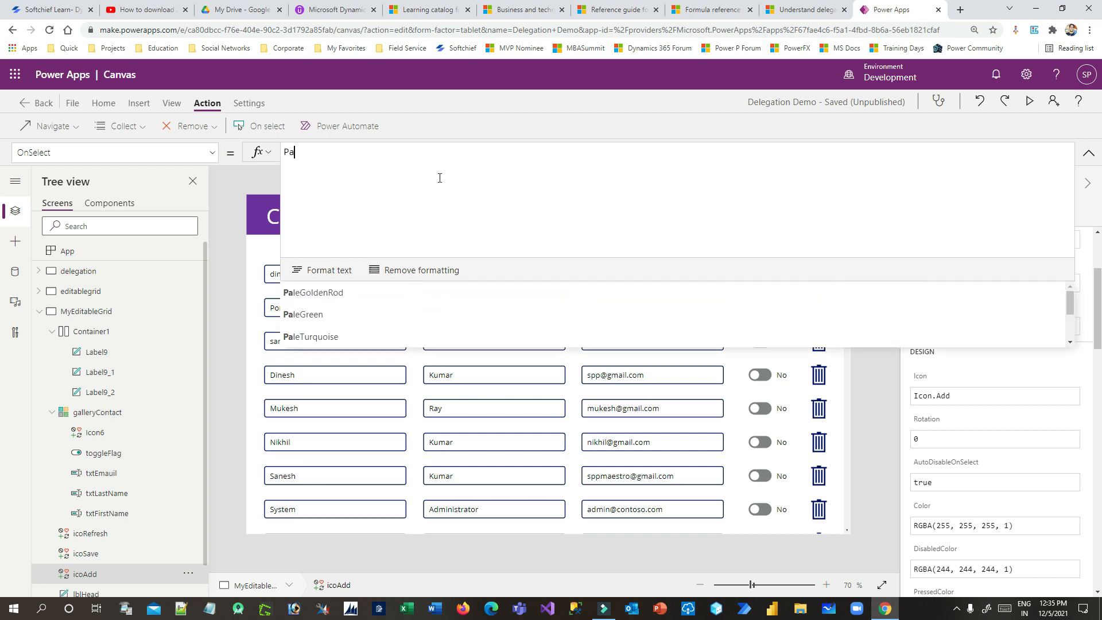
pyautogui.write('tach()')
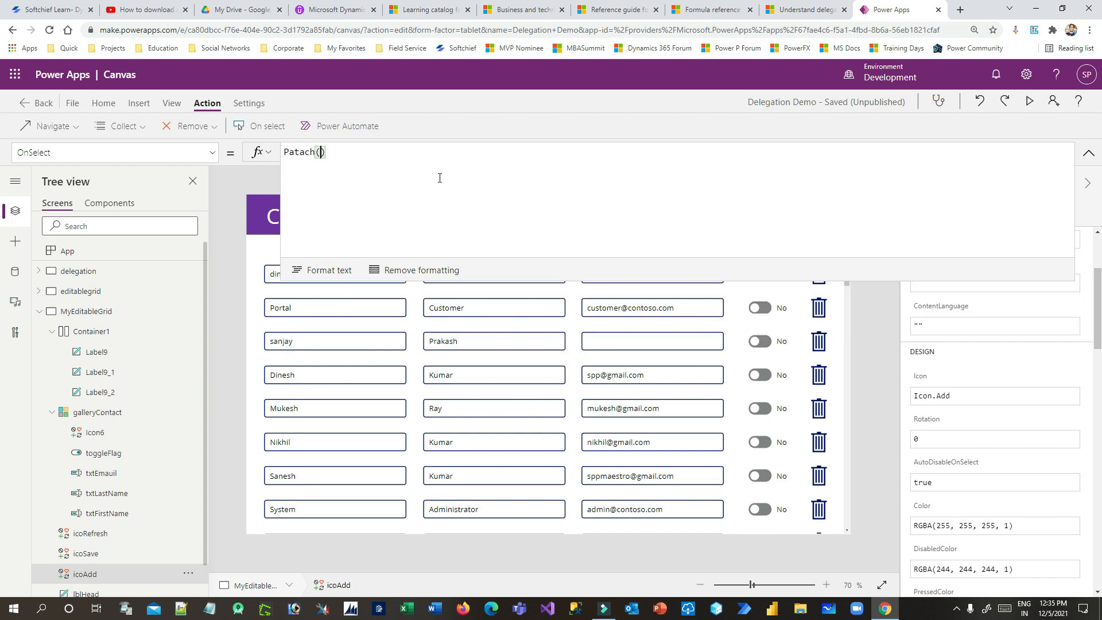
pyautogui.write('C')
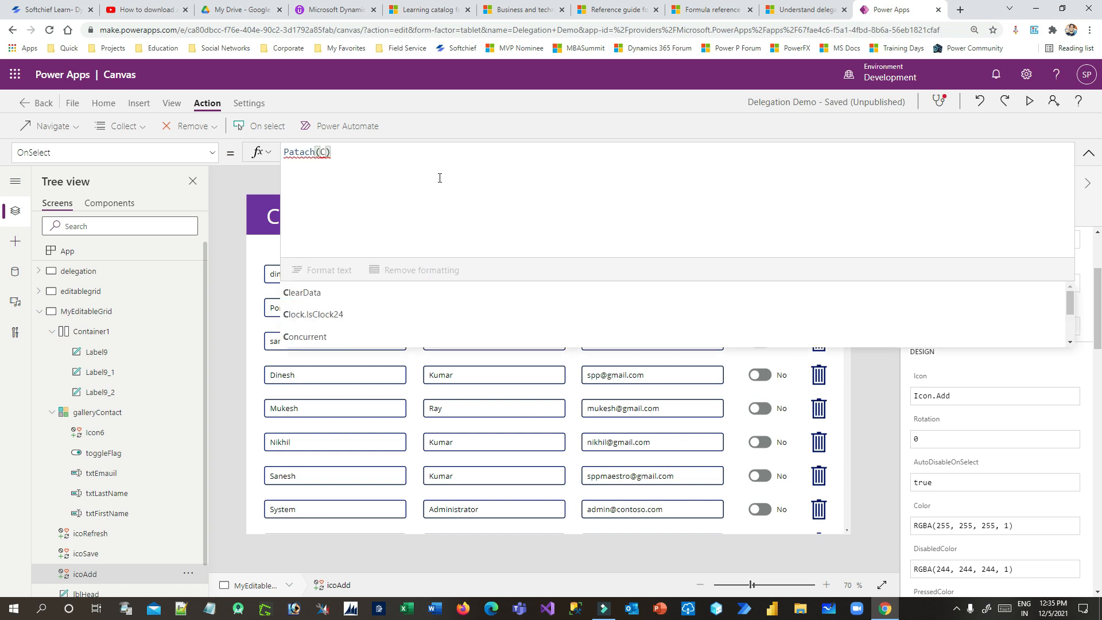
pyautogui.press('Left')
pyautogui.press('Left')
pyautogui.press('Left')
pyautogui.press('BackSpace')
pyautogui.press('Right')
pyautogui.press('Right')
pyautogui.press('Right')
pyautogui.press('Right')
pyautogui.write('ontacts')
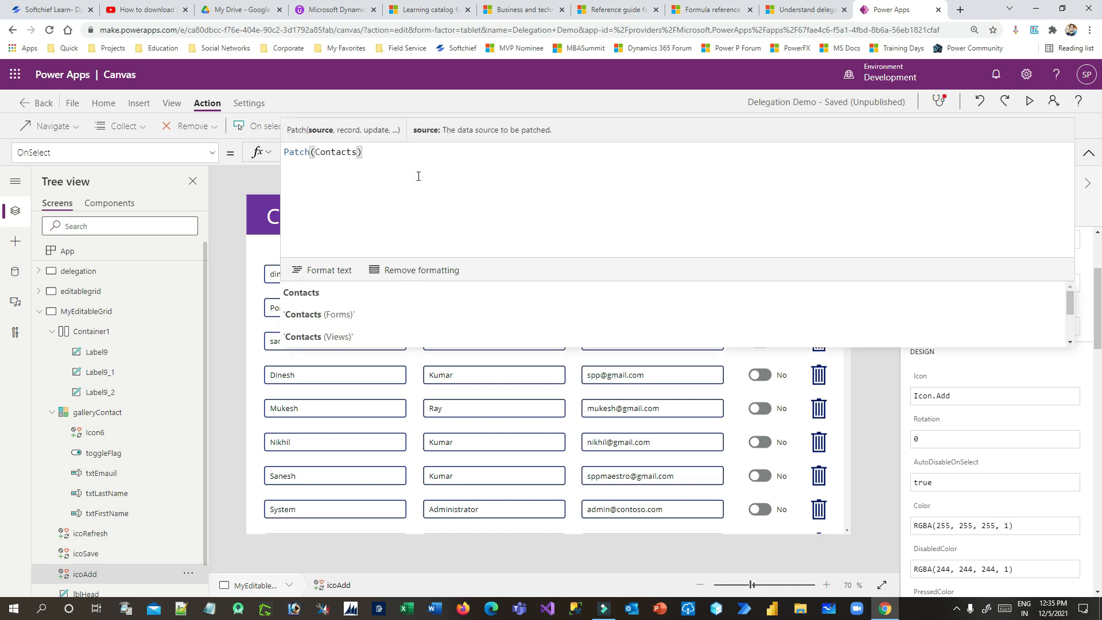
pyautogui.write(',')
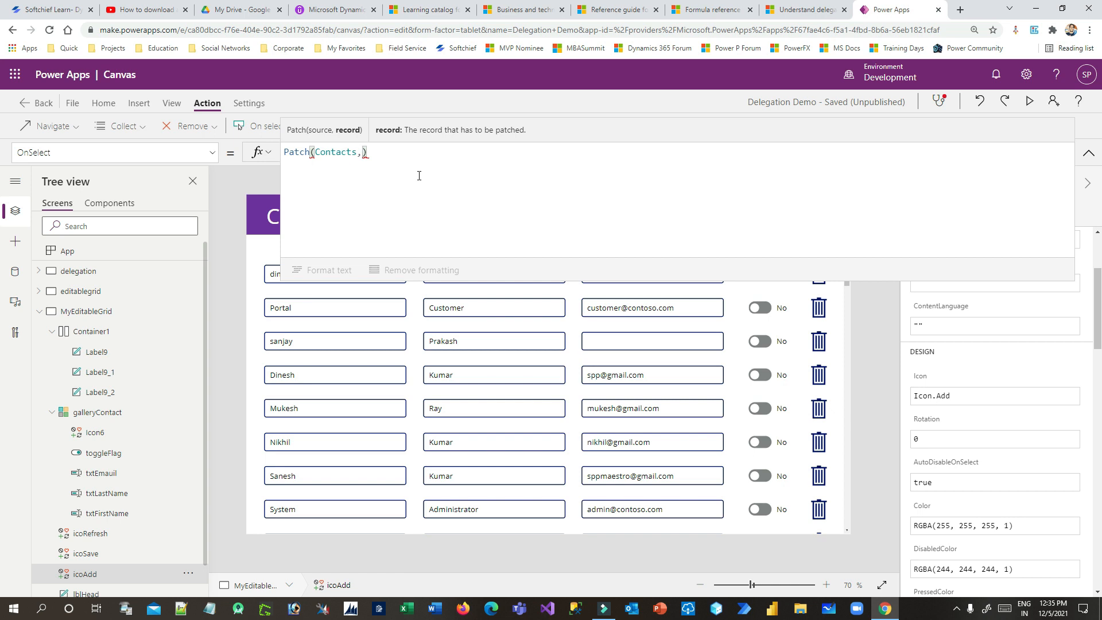
pyautogui.write('{')
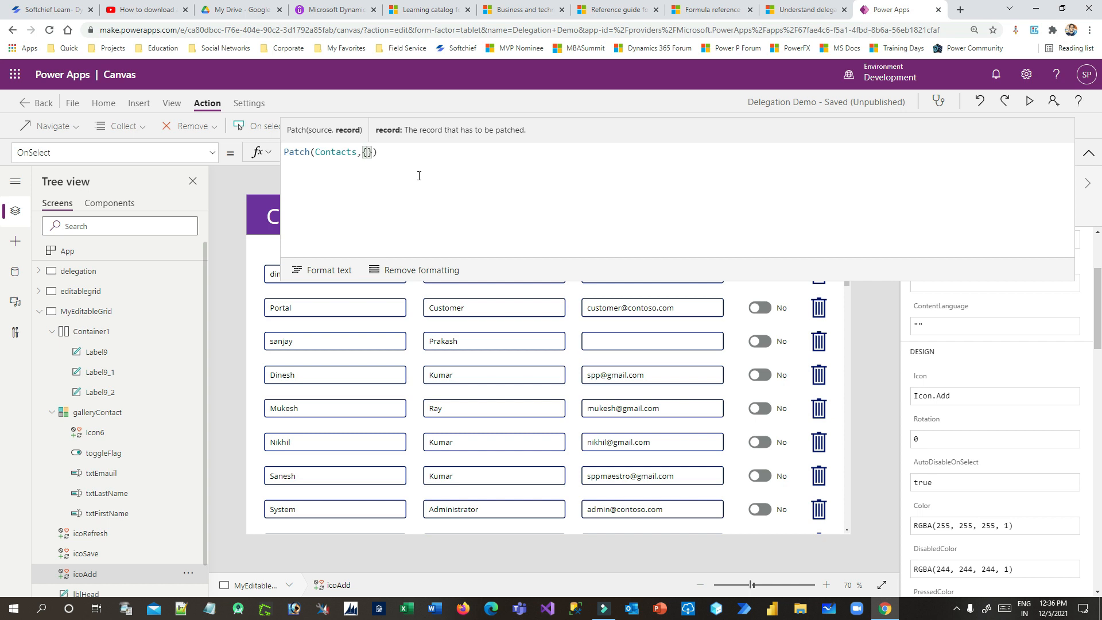
pyautogui.write('Contact:THis')
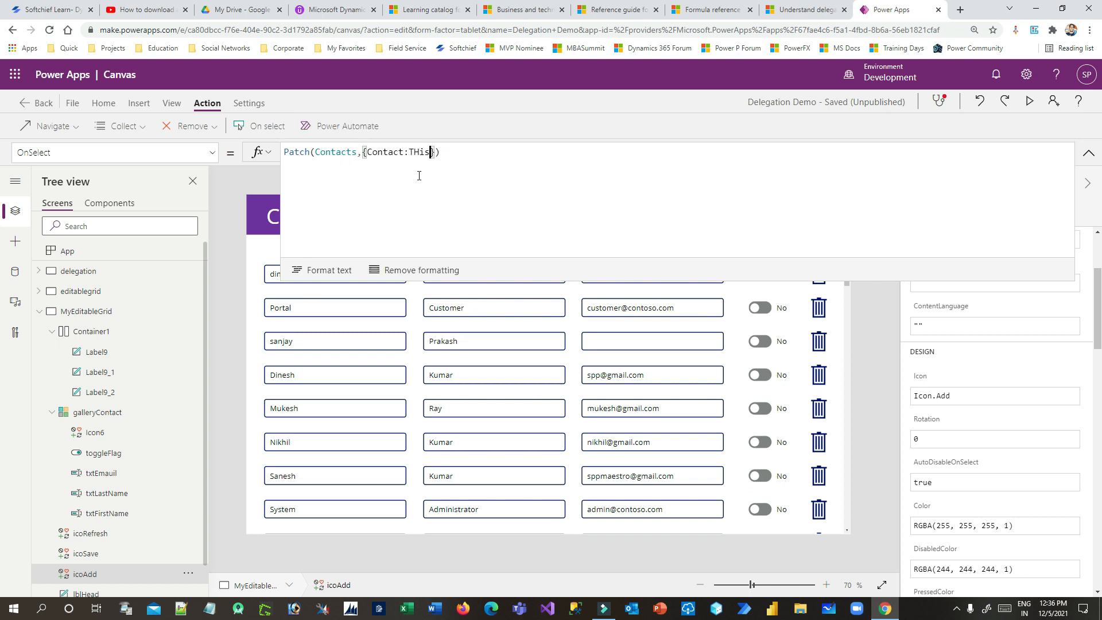
pyautogui.write('Item')
pyautogui.press('BackSpace')
pyautogui.press('BackSpace')
pyautogui.press('BackSpace')
pyautogui.press('BackSpace')
pyautogui.press('BackSpace')
pyautogui.press('BackSpace')
pyautogui.press('BackSpace')
pyautogui.press('BackSpace')
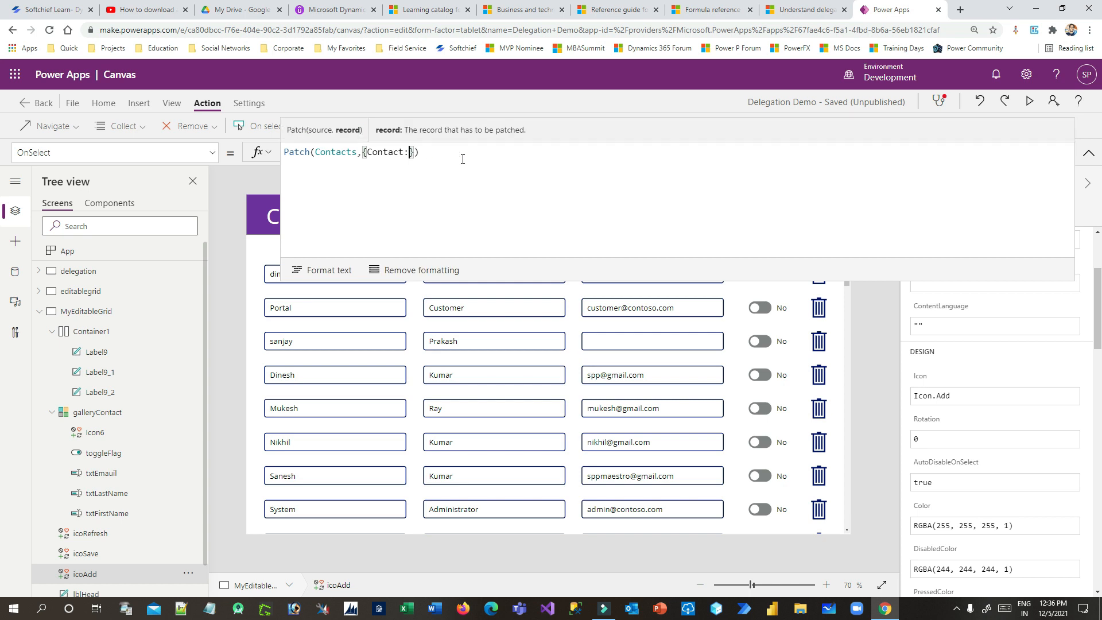
pyautogui.write('THis')
pyautogui.press('BackSpace')
pyautogui.press('BackSpace')
pyautogui.press('BackSpace')
pyautogui.write('his')
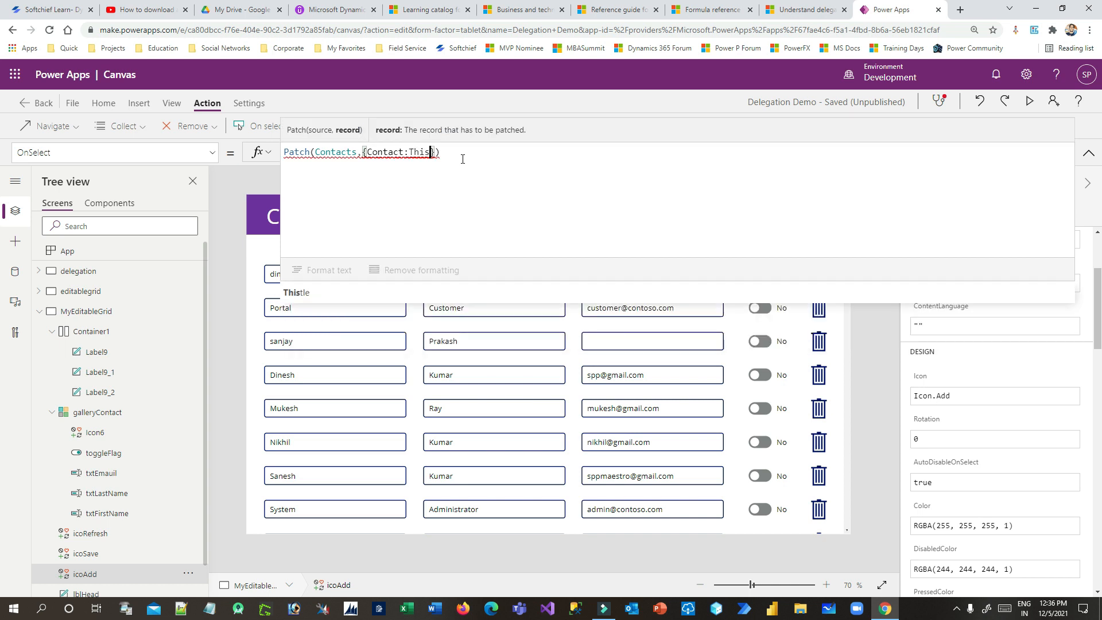
# Finish the record value as ThisItem, then switch to the editablegrid screen
pyautogui.doubleClick(426, 152)
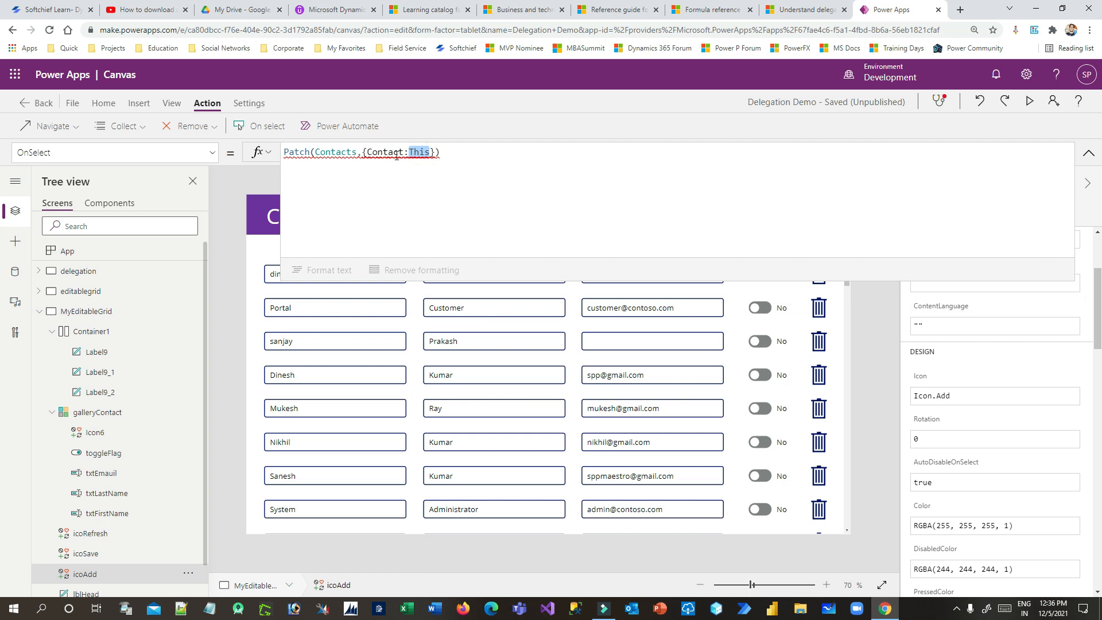
pyautogui.write('Contact')
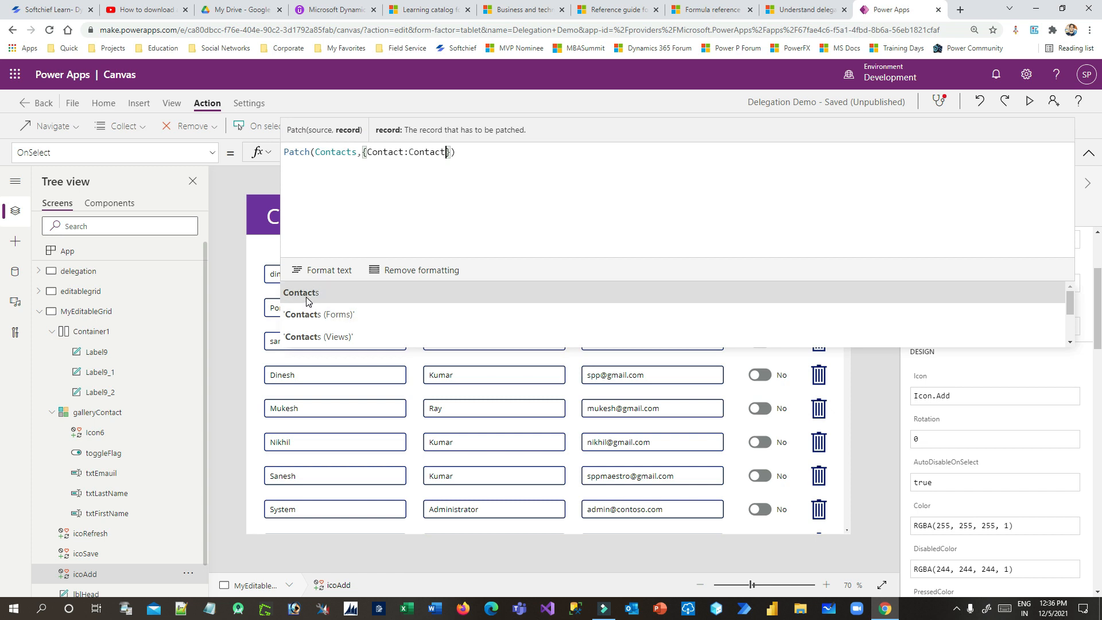
pyautogui.click(310, 300)
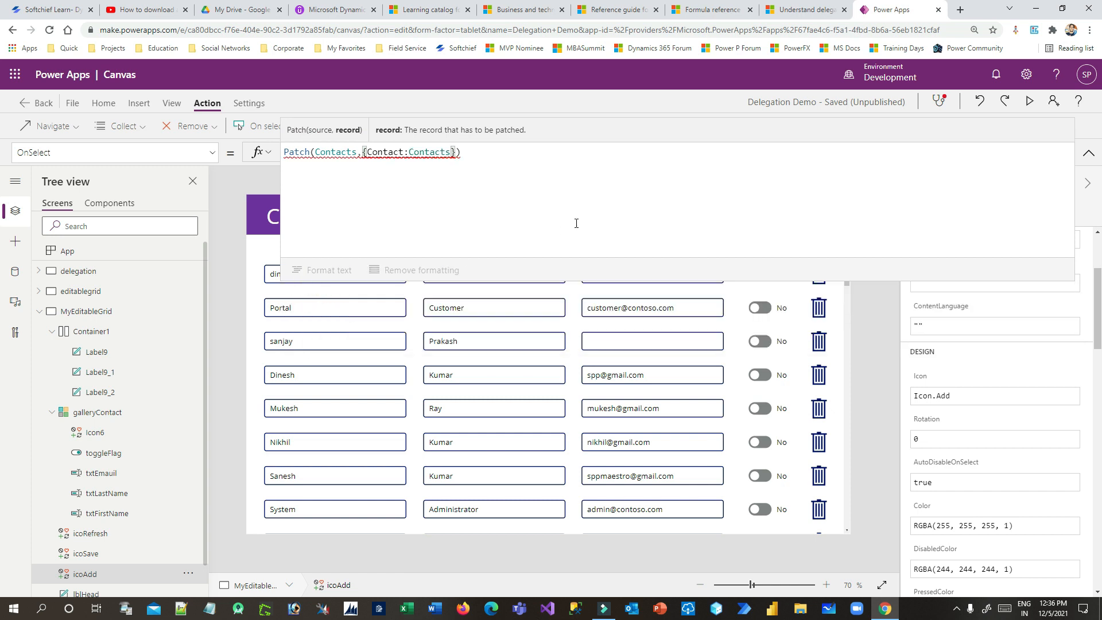
pyautogui.write('.This')
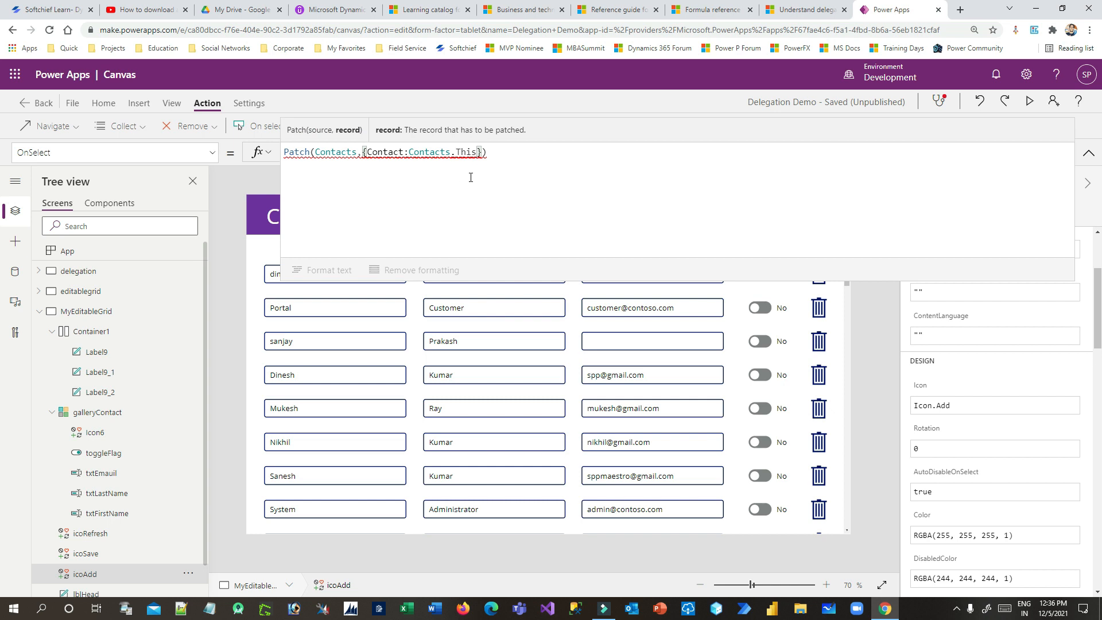
pyautogui.moveTo(478, 152); pyautogui.dragTo(411, 150)
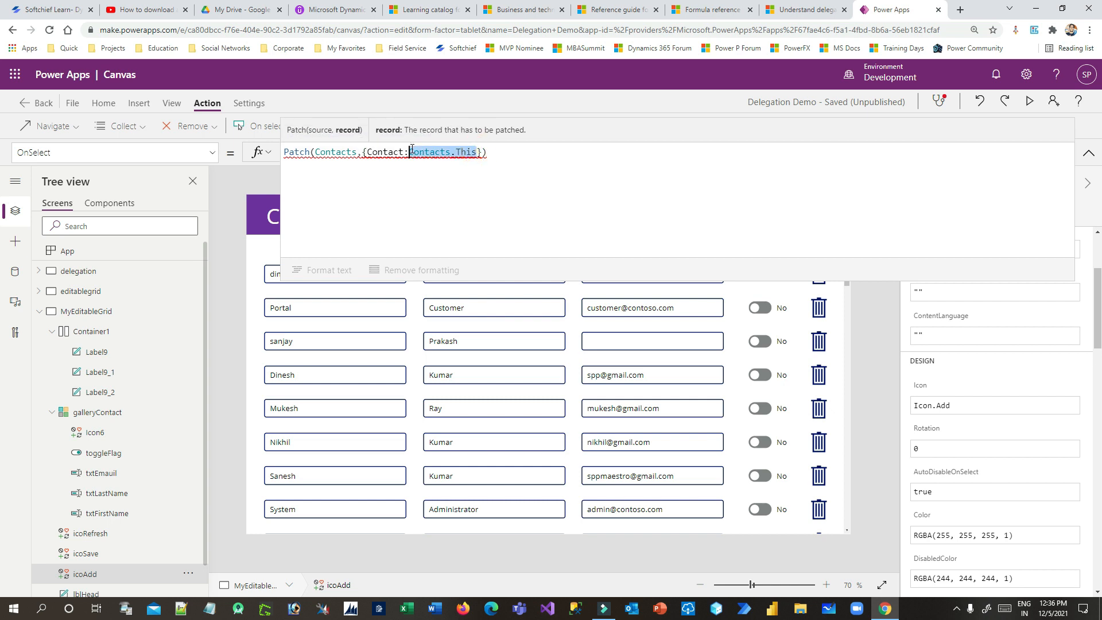
pyautogui.write('ThisRecor')
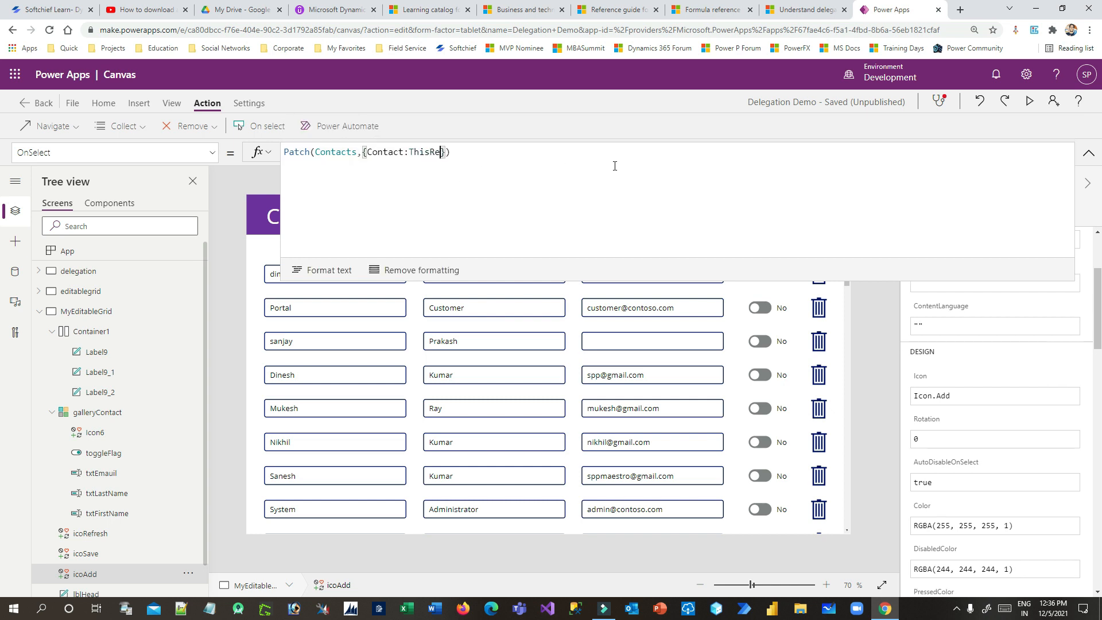
pyautogui.write('d')
pyautogui.click(428, 150)
pyautogui.moveTo(460, 152); pyautogui.dragTo(428, 152)
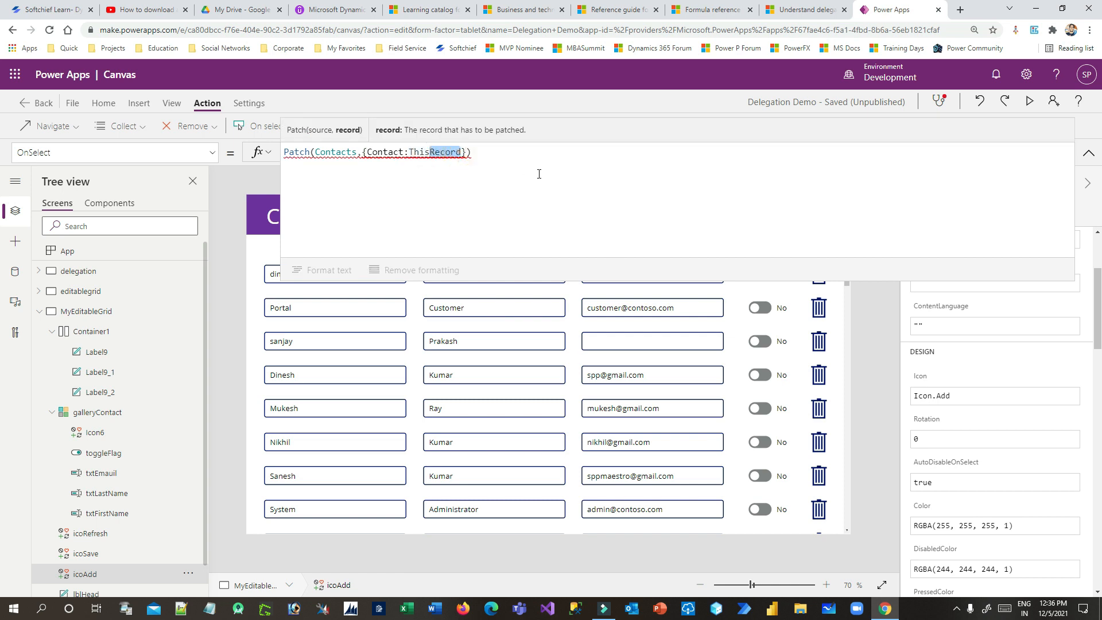
pyautogui.write('Item')
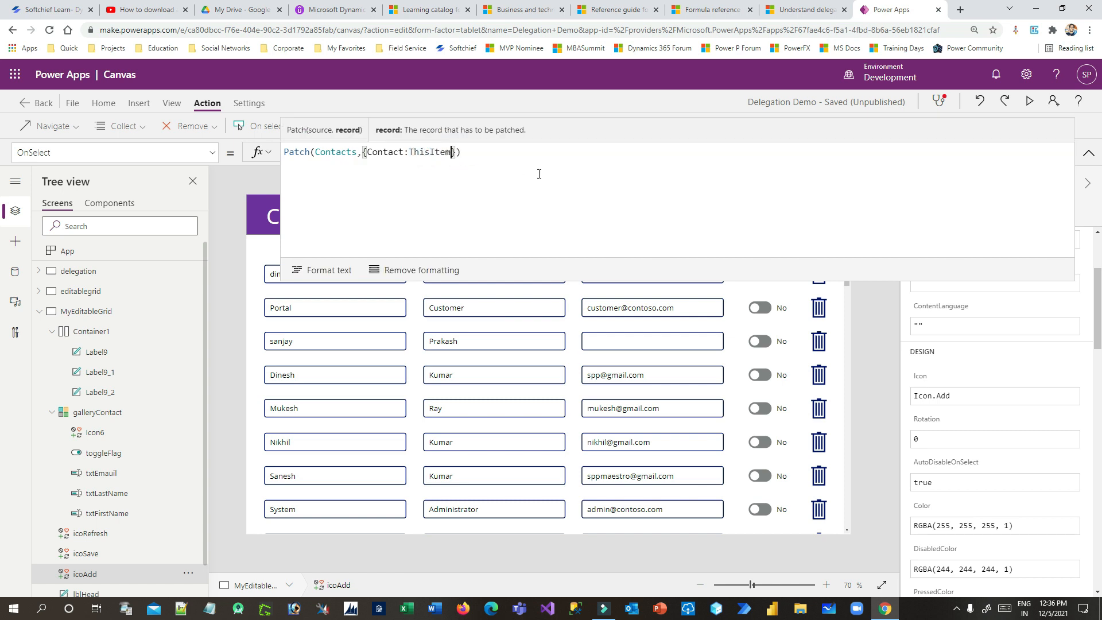
pyautogui.click(78, 292)
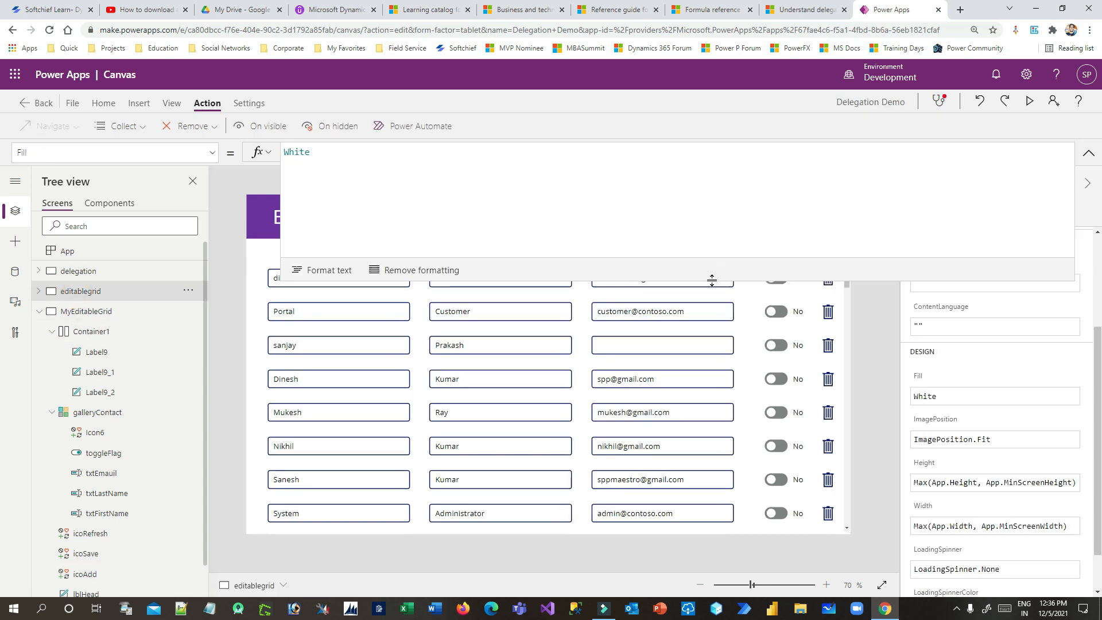
# Check the editablegrid add icon's Defaults(Contacts) Patch formula, then reselect MyEditableGrid's add icon
pyautogui.click(712, 276)
pyautogui.click(750, 224)
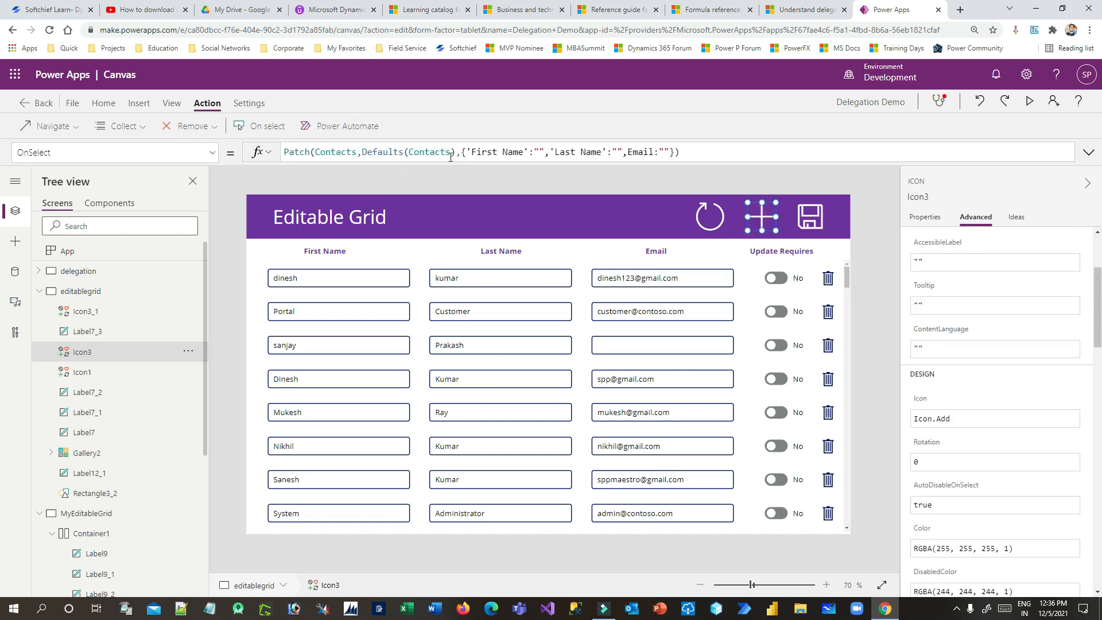
pyautogui.click(91, 516)
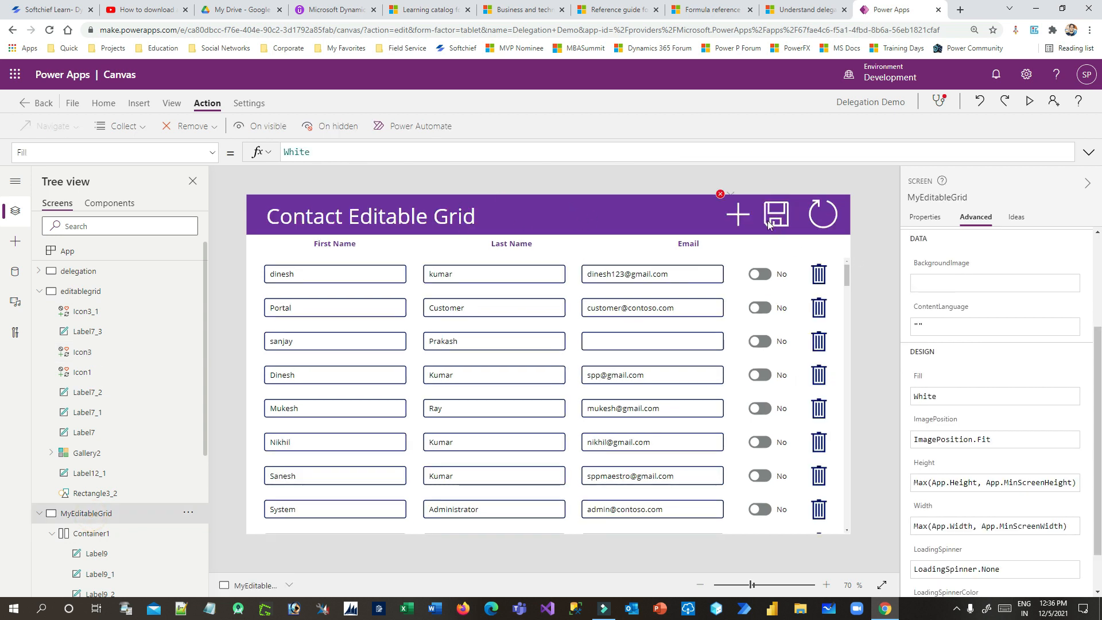
pyautogui.click(743, 208)
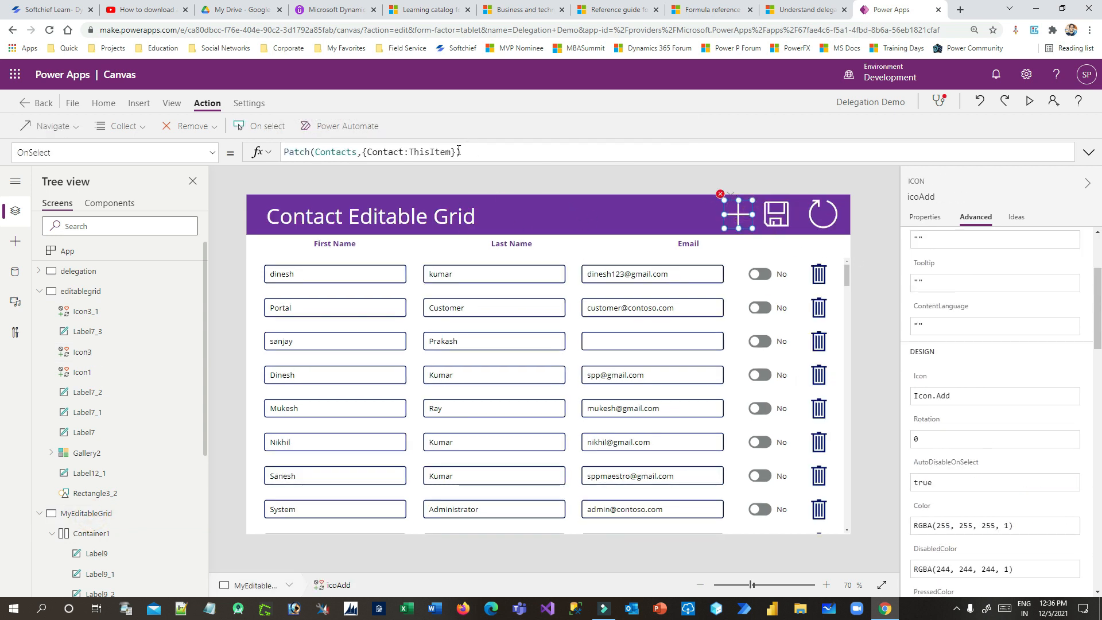
# Replace the record argument with Defaults(Contacts),{'First Name':txtFirstName.Text
pyautogui.moveTo(460, 152); pyautogui.dragTo(363, 152)
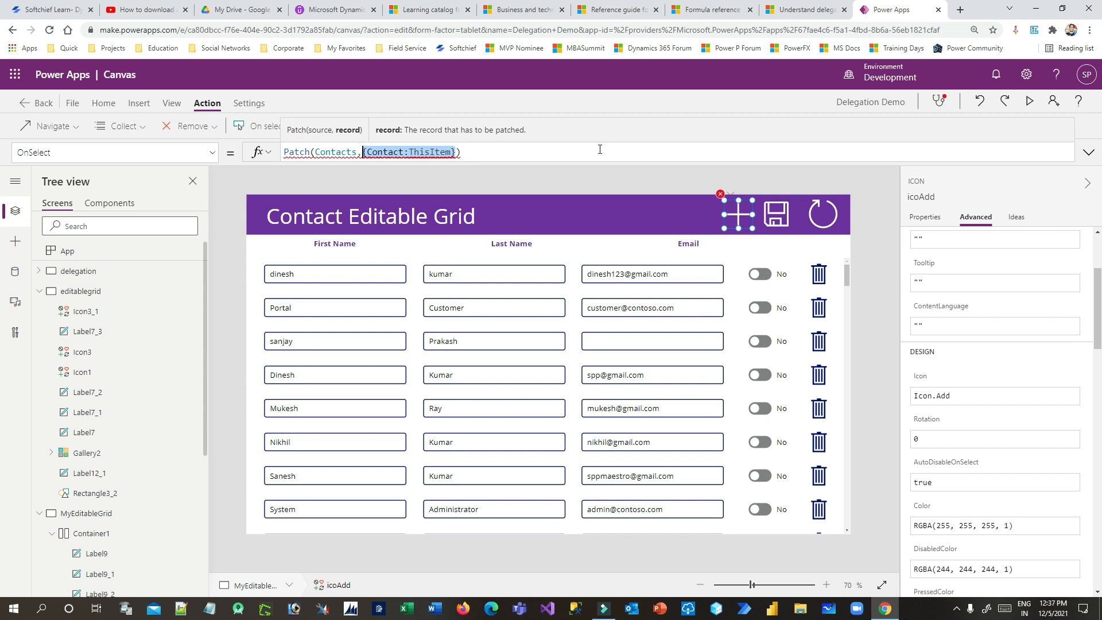
pyautogui.write('Defa')
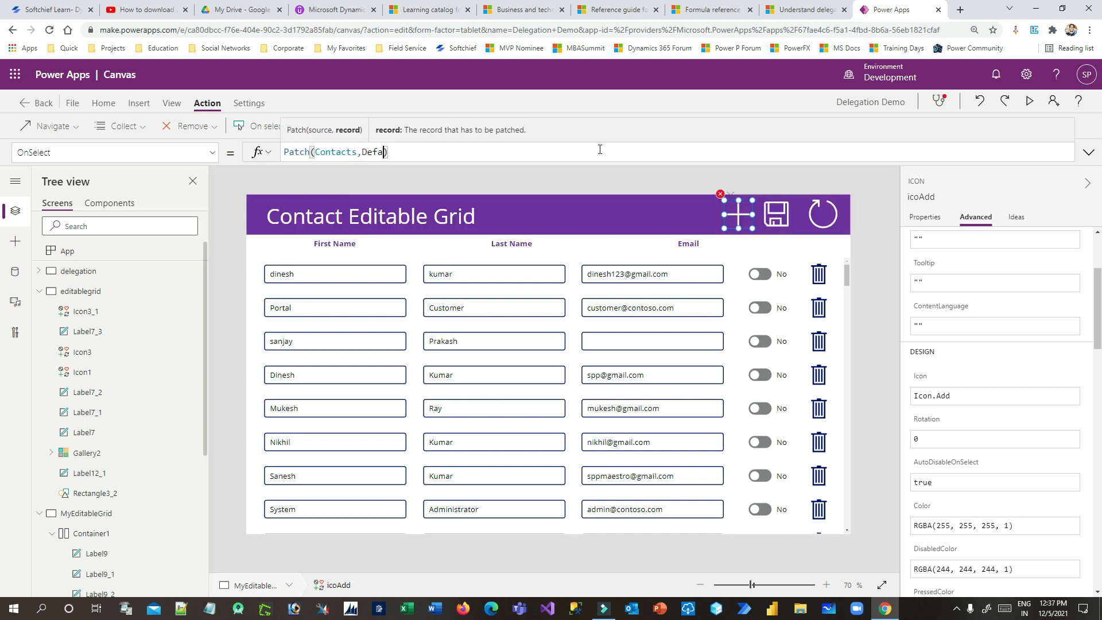
pyautogui.write('ults')
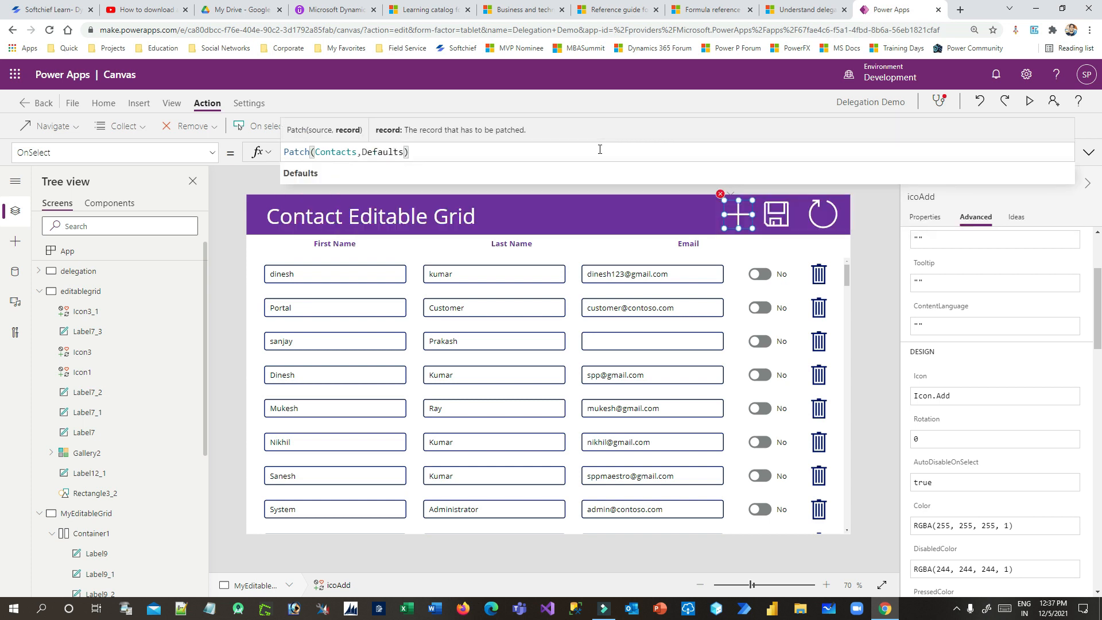
pyautogui.write('(Contacts')
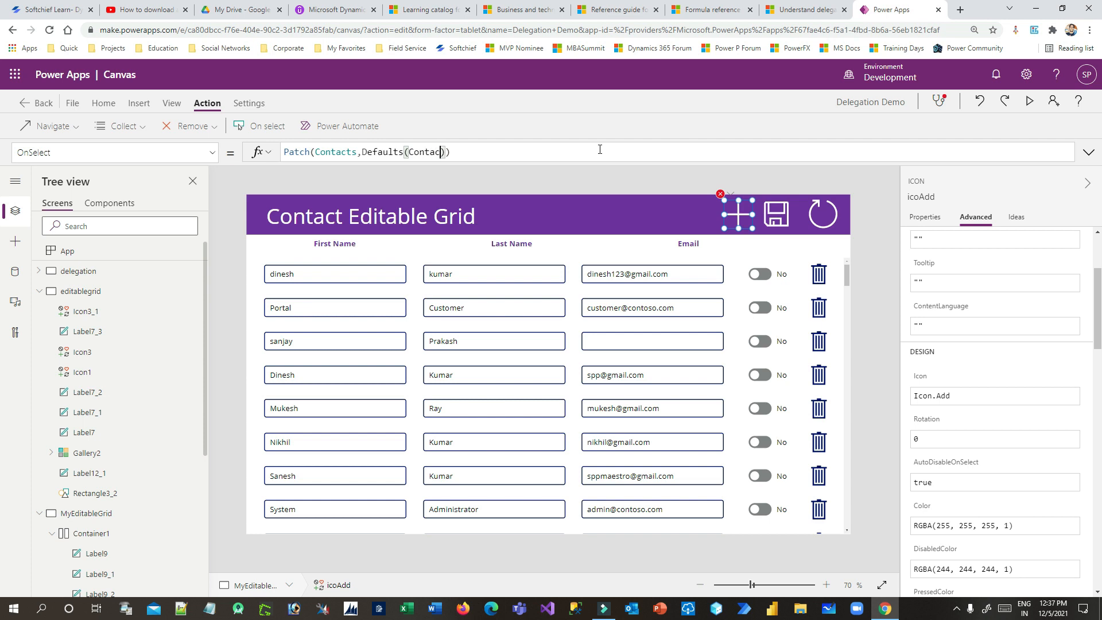
pyautogui.write(')')
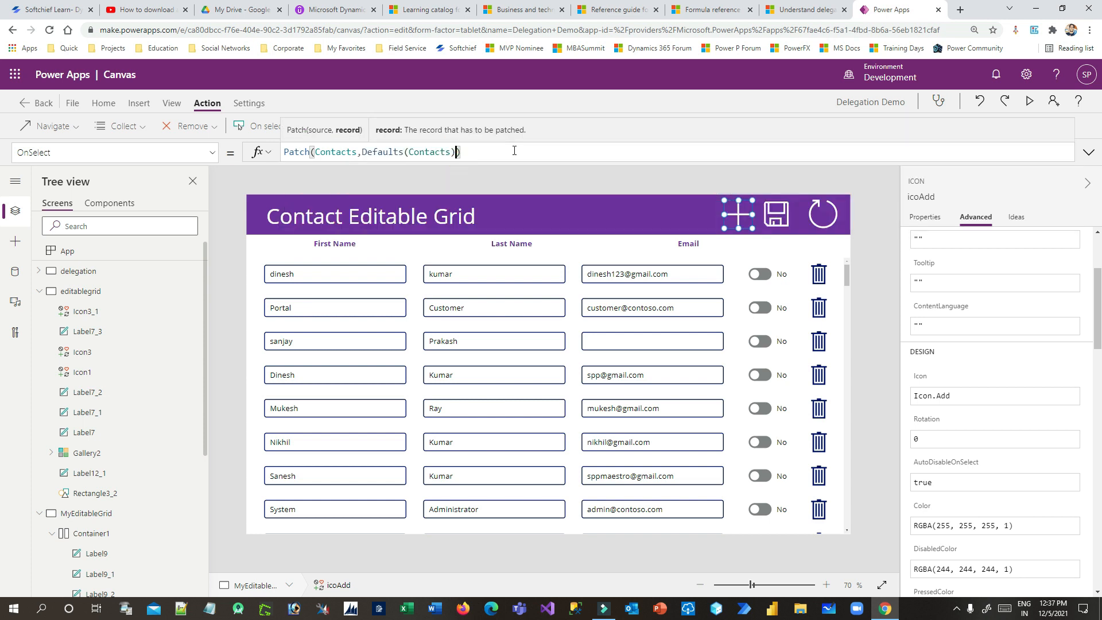
pyautogui.write(',')
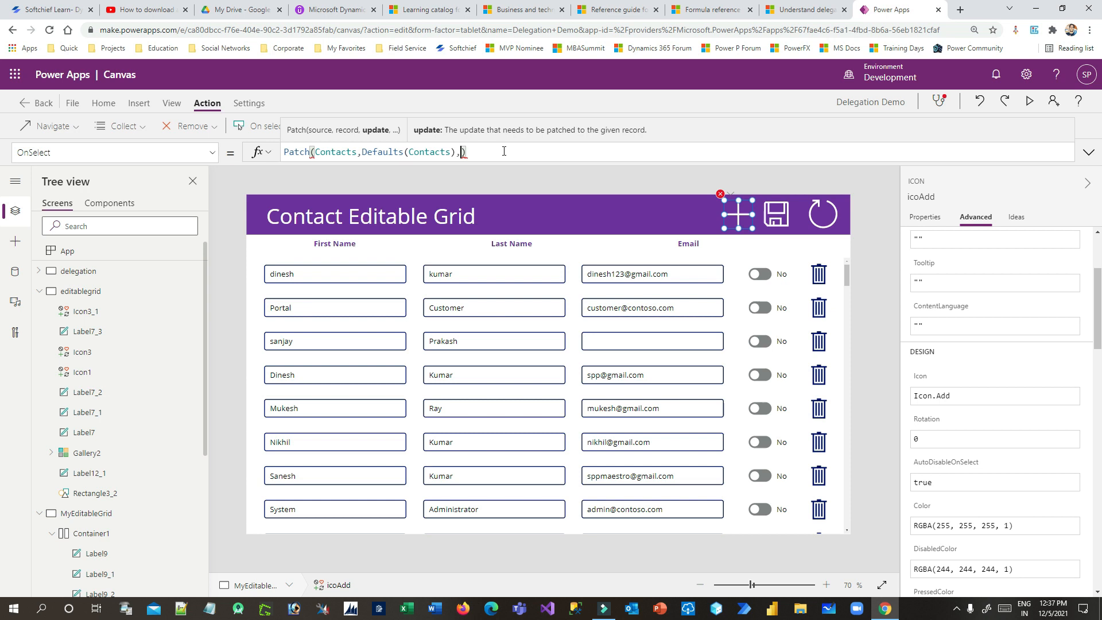
pyautogui.write('{')
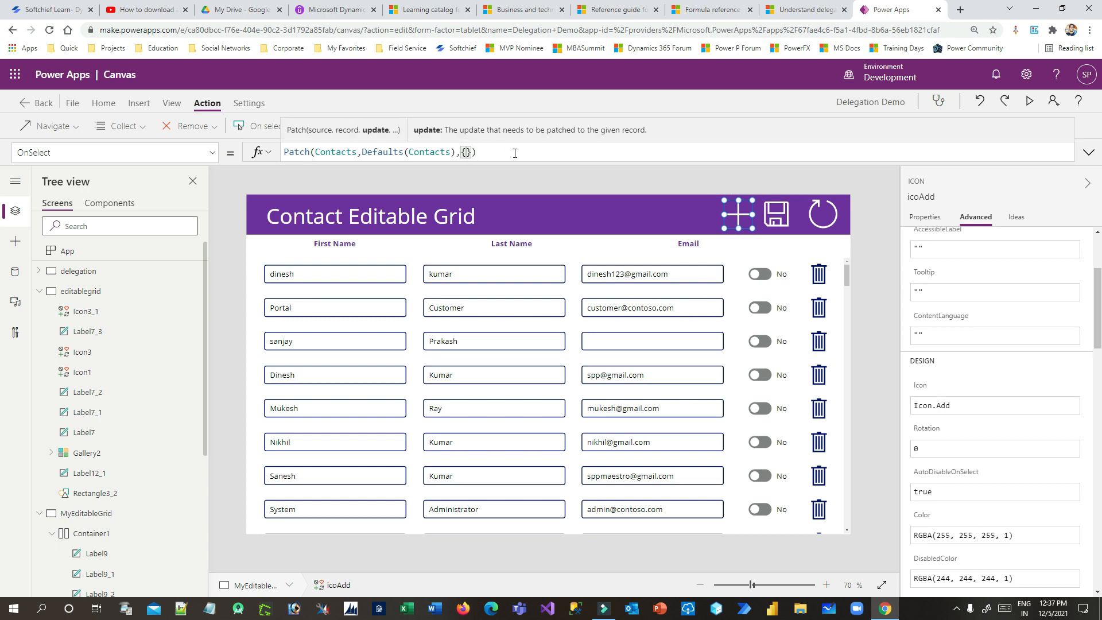
pyautogui.write('Fisr')
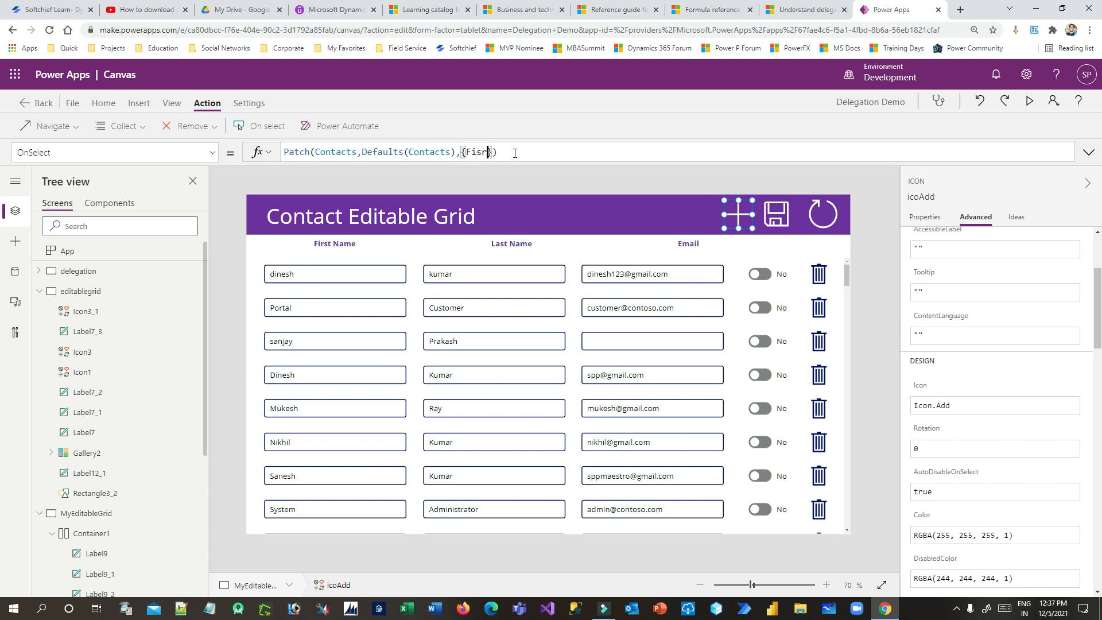
pyautogui.press('BackSpace')
pyautogui.press('BackSpace')
pyautogui.write('r')
pyautogui.click(352, 216)
pyautogui.write('txt')
pyautogui.write('Fir')
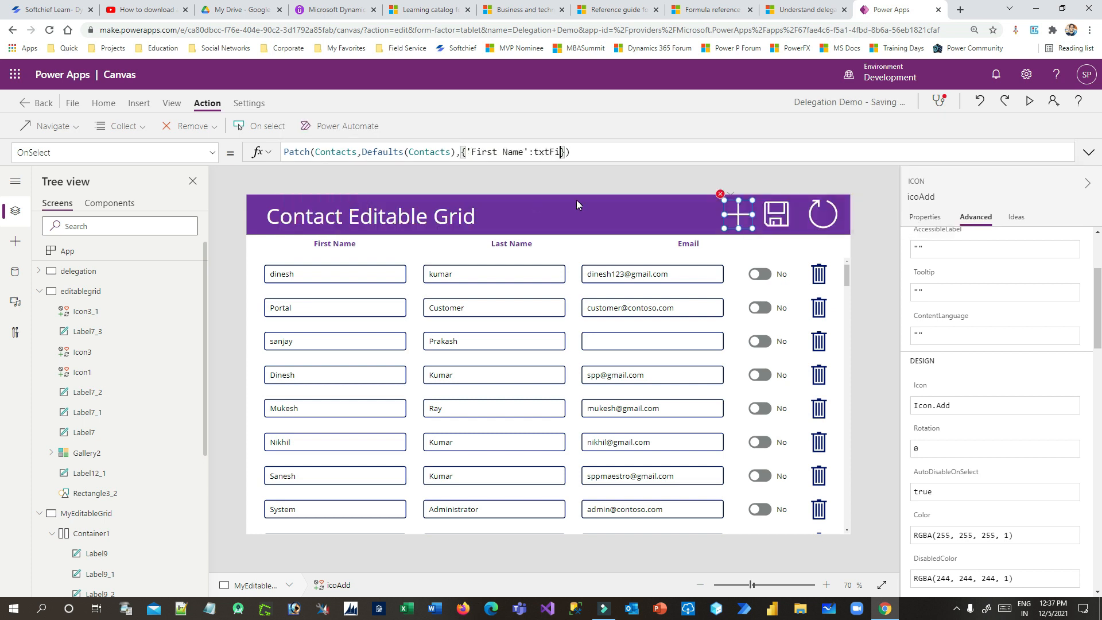
pyautogui.click(385, 181)
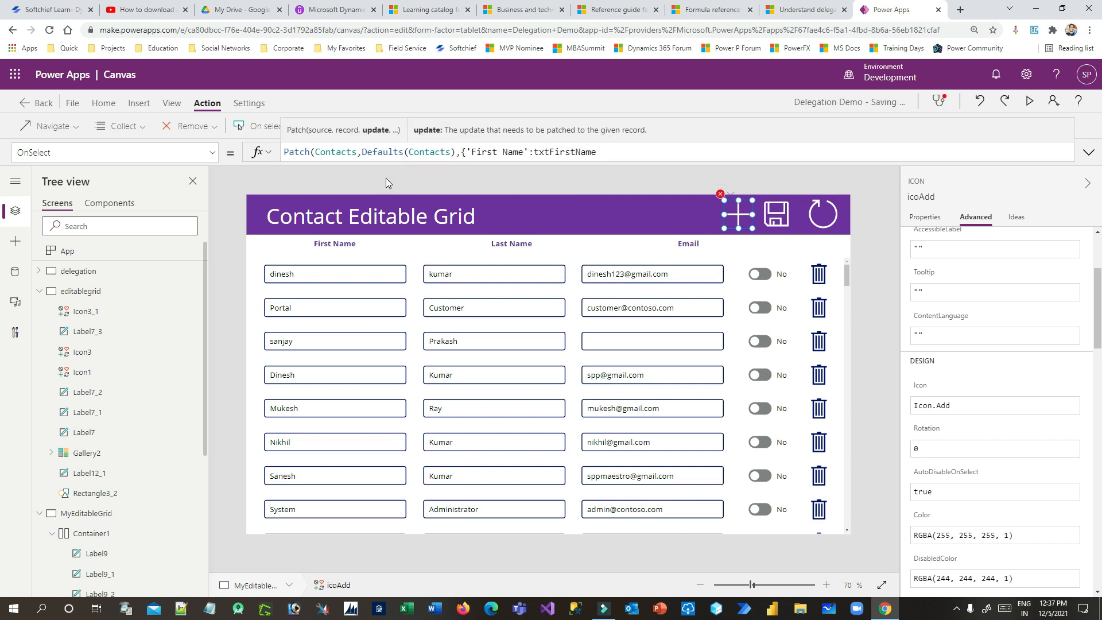
pyautogui.write('.text')
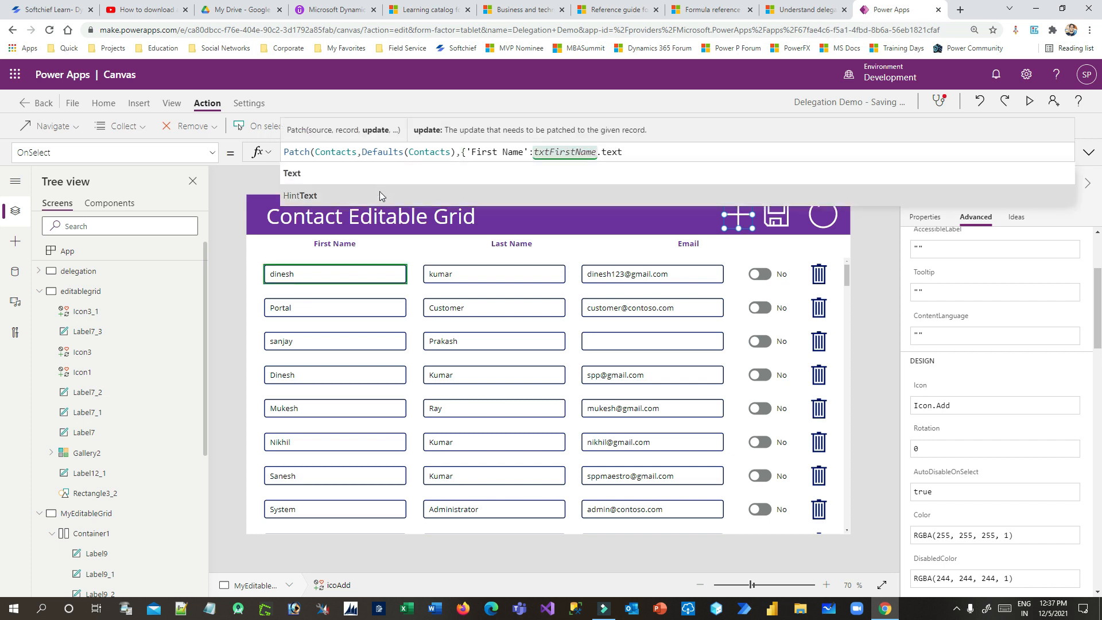
pyautogui.click(363, 183)
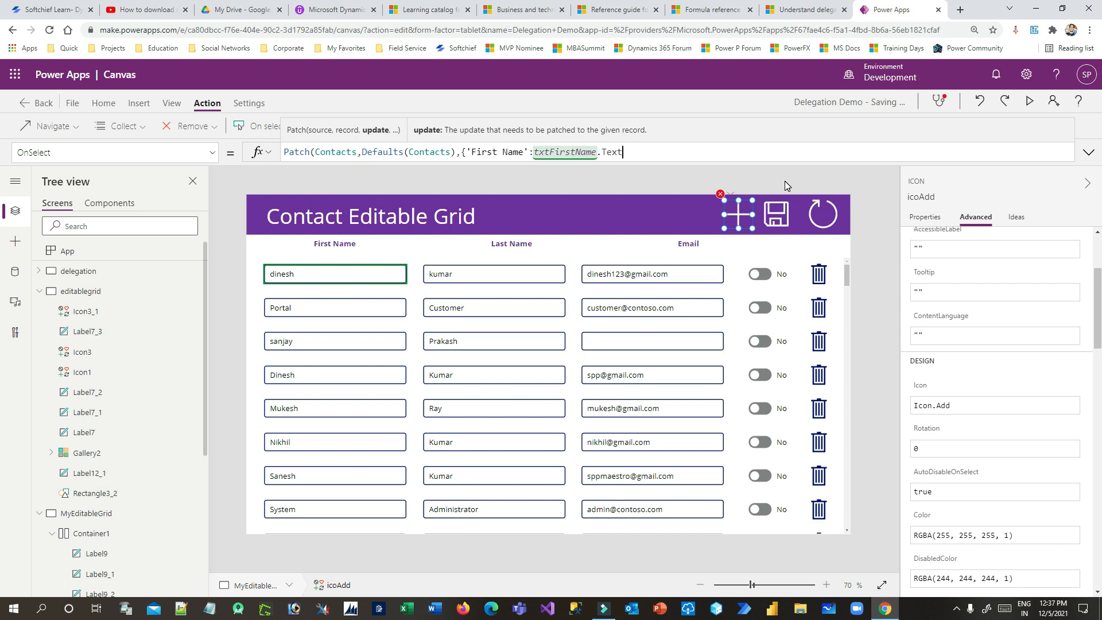
# Add 'Last Name':txtLastName.Text and Email:txtEmauil.Text, close the record, and zoom in
pyautogui.write(',')
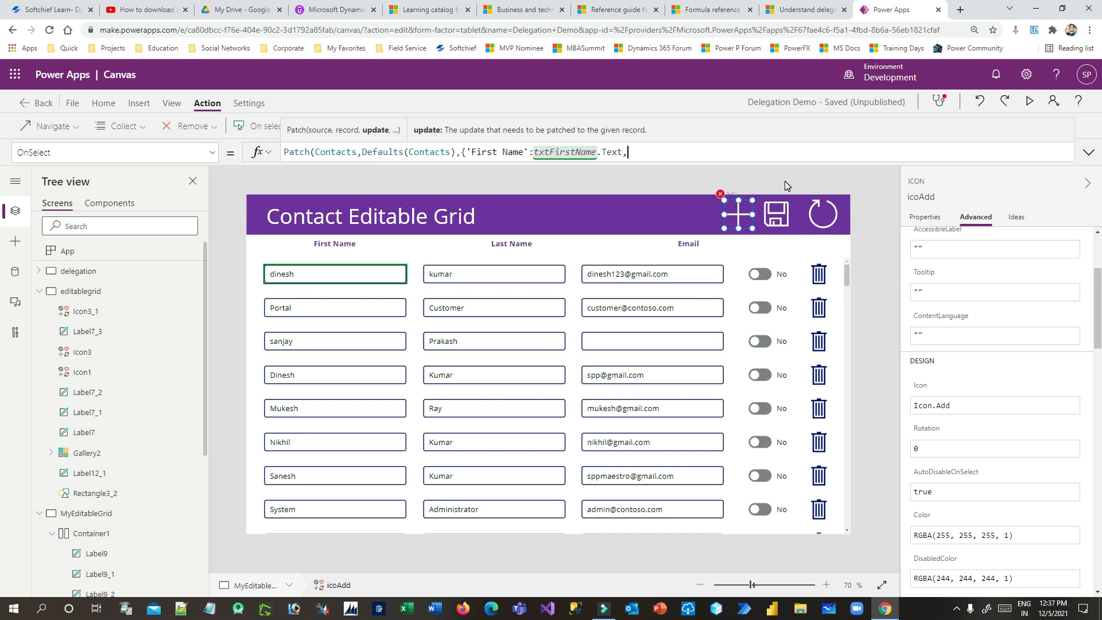
pyautogui.write('Last')
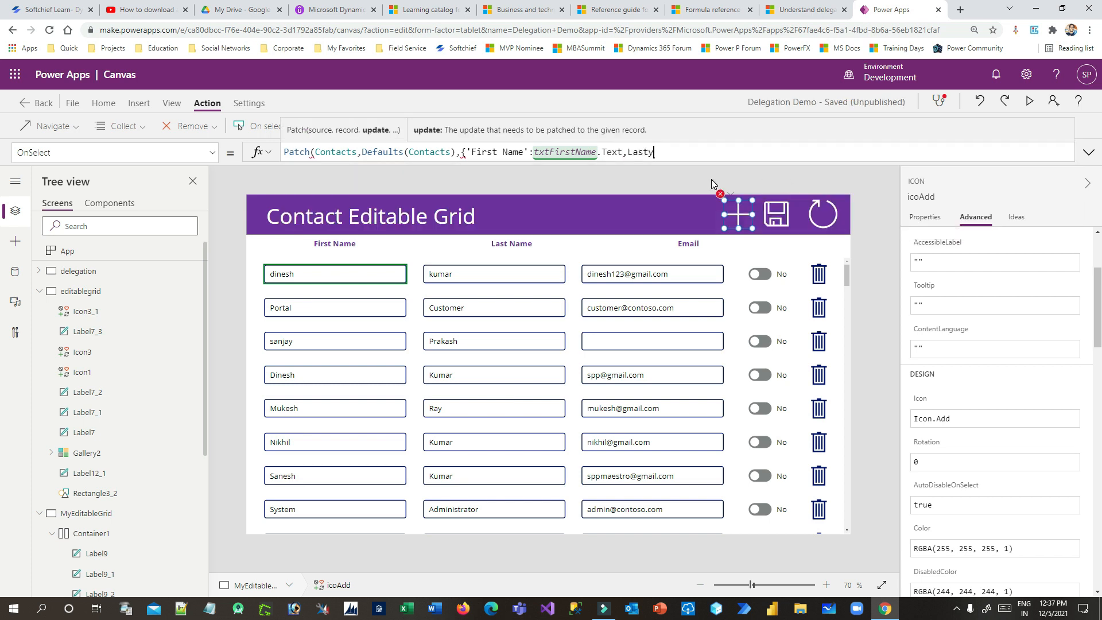
pyautogui.click(320, 205)
pyautogui.write('txtL')
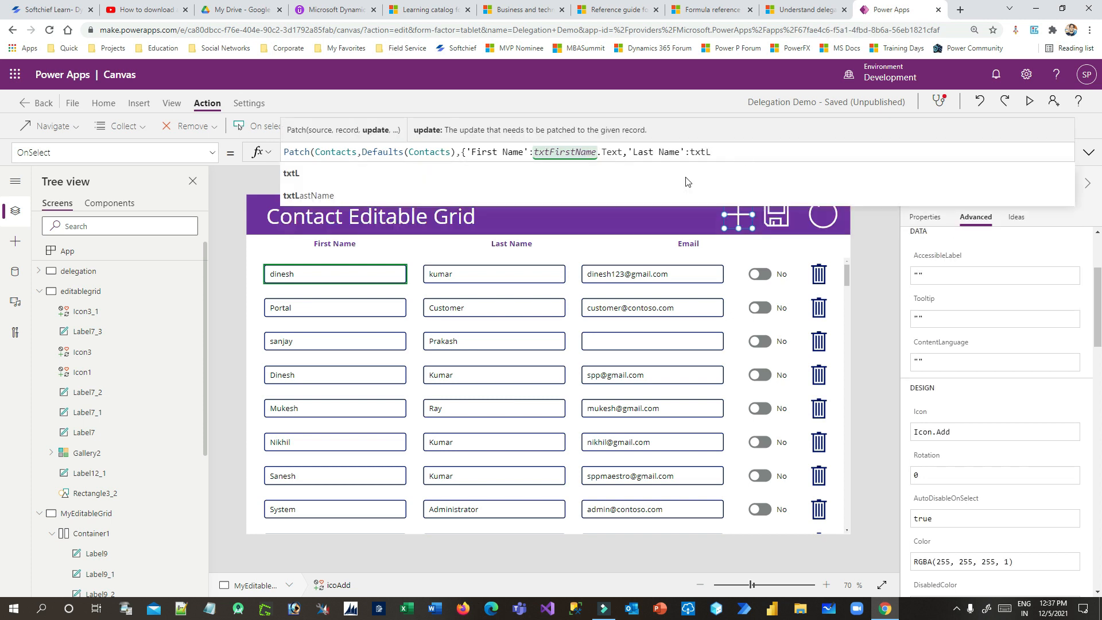
pyautogui.click(384, 194)
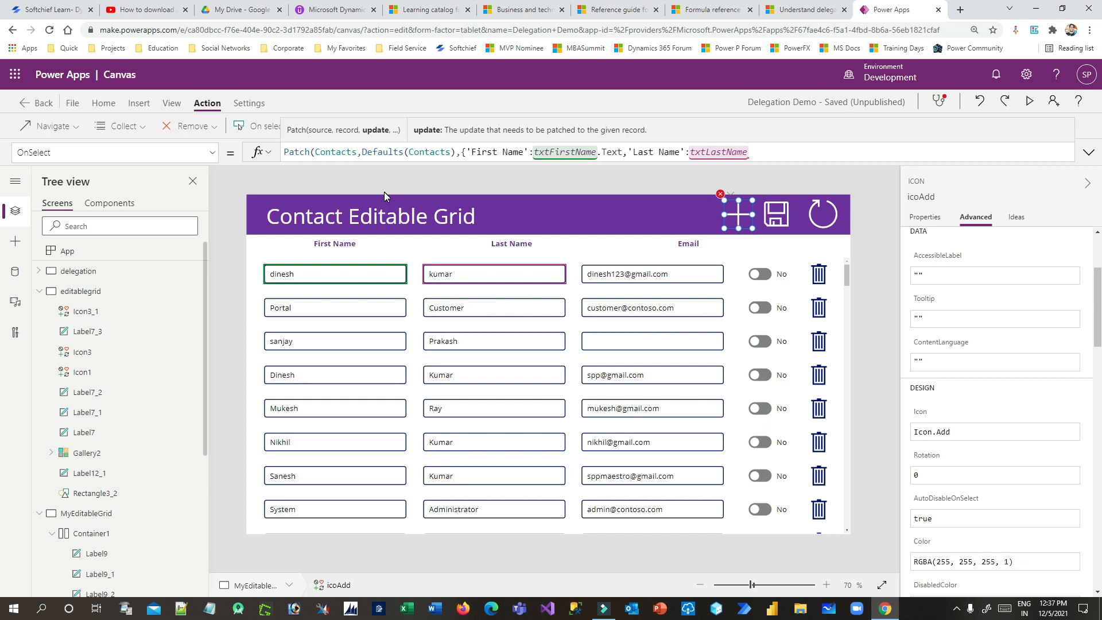
pyautogui.write('.Text,')
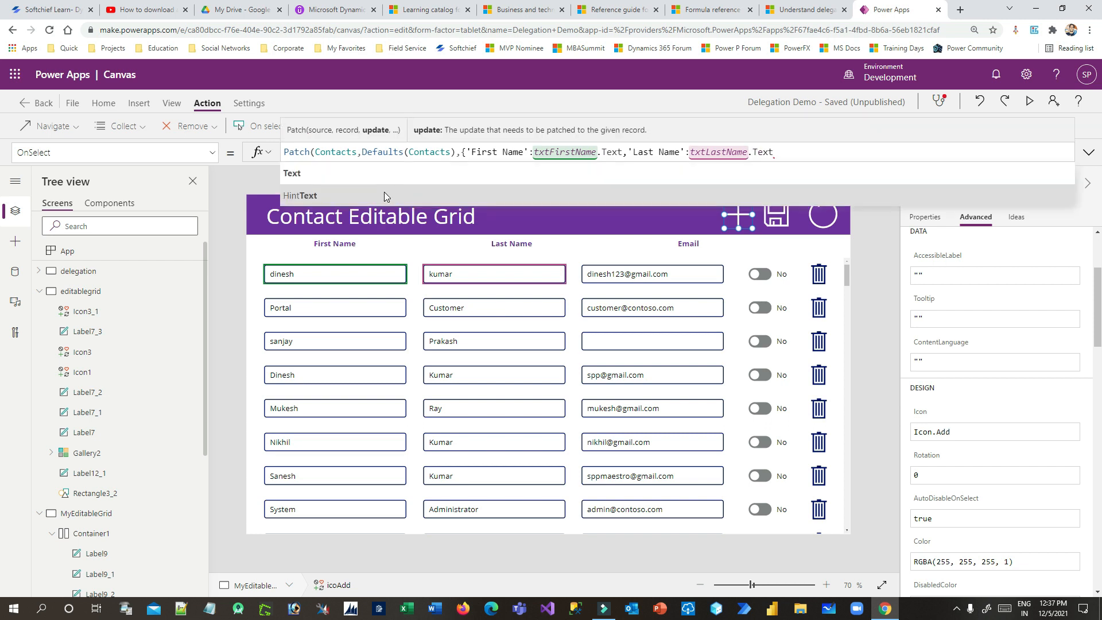
pyautogui.write('Email')
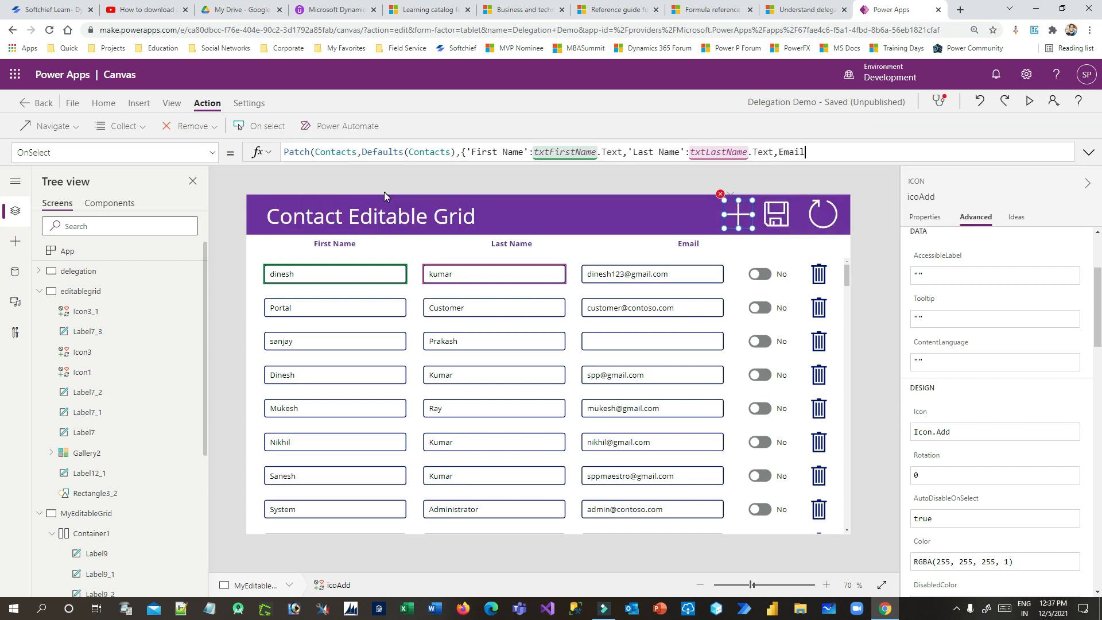
pyautogui.click(309, 173)
pyautogui.write(':')
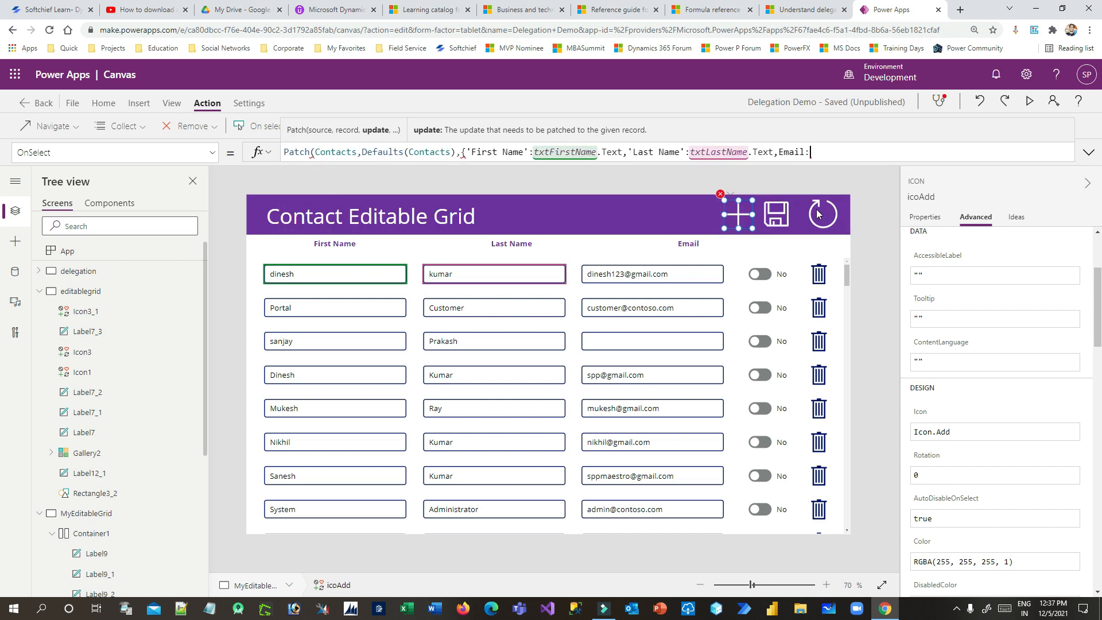
pyautogui.write('txtEm,ai')
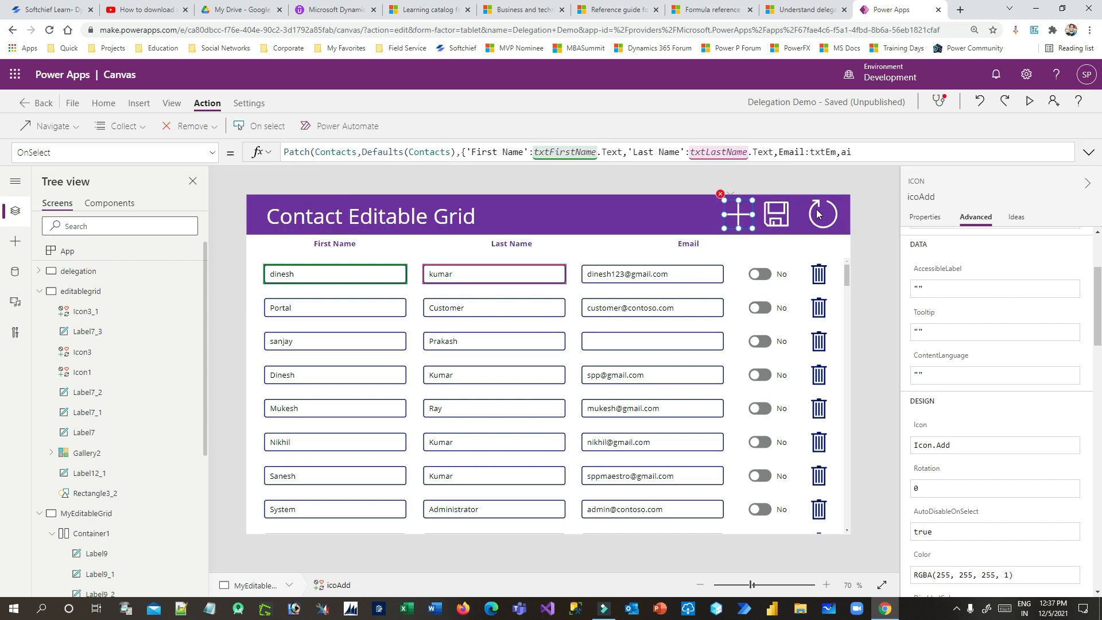
pyautogui.press('BackSpace')
pyautogui.press('BackSpace')
pyautogui.press('BackSpace')
pyautogui.click(336, 175)
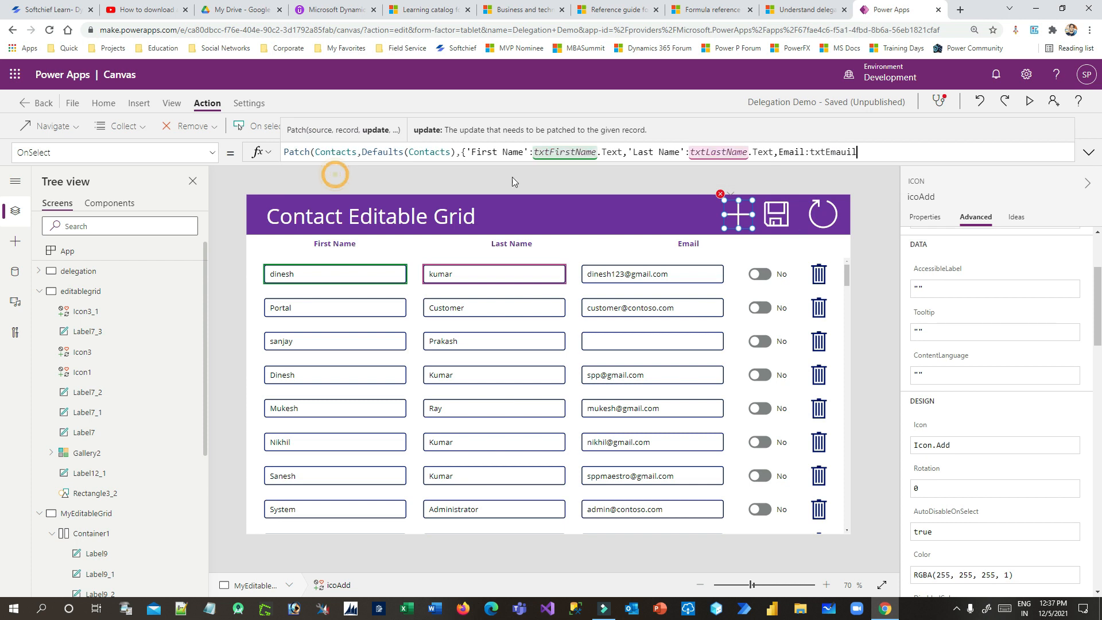
pyautogui.write('.Tes')
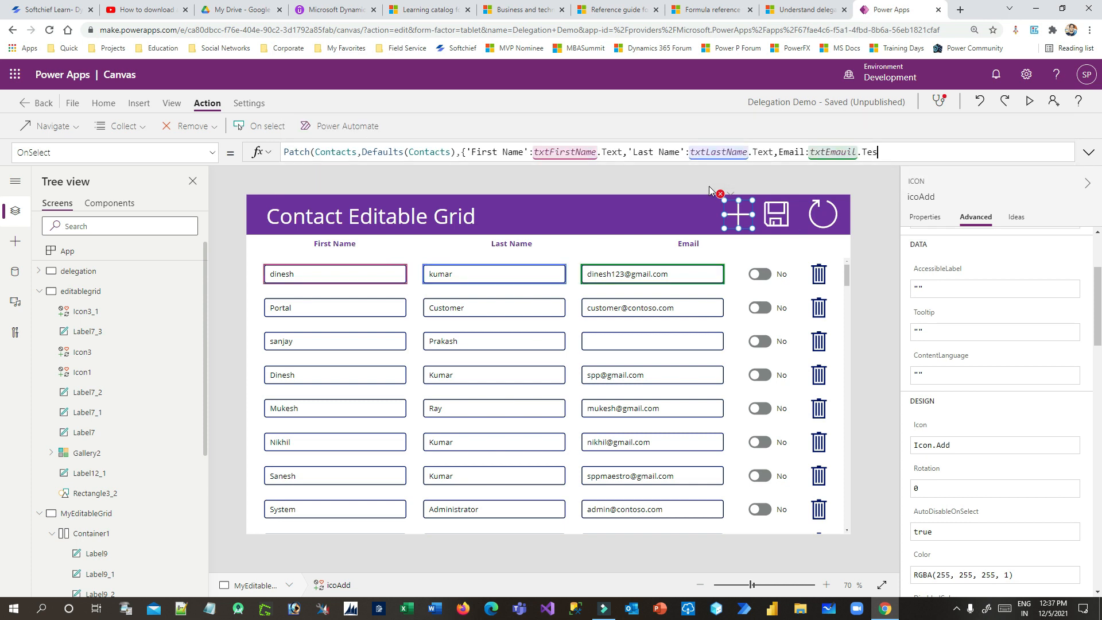
pyautogui.press('BackSpace')
pyautogui.write('xt')
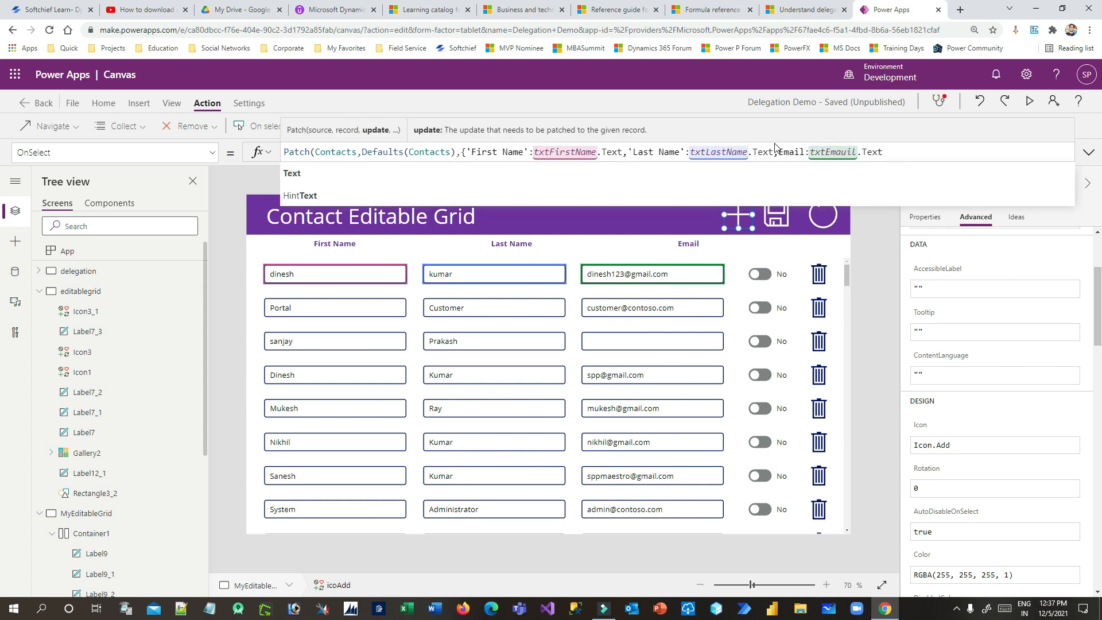
pyautogui.write(')')
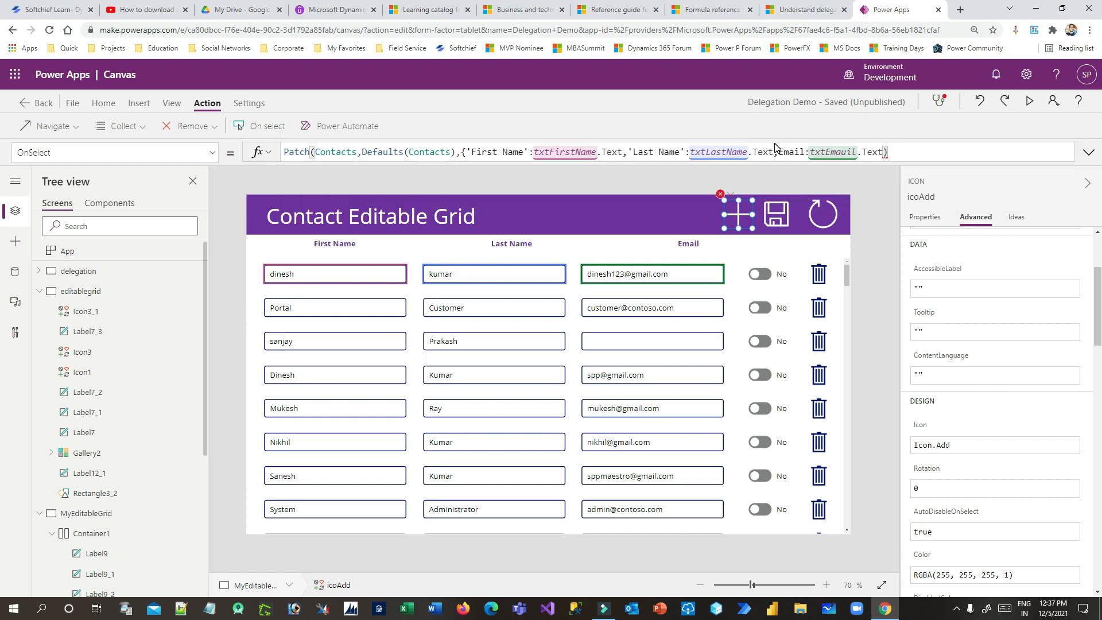
pyautogui.press('BackSpace')
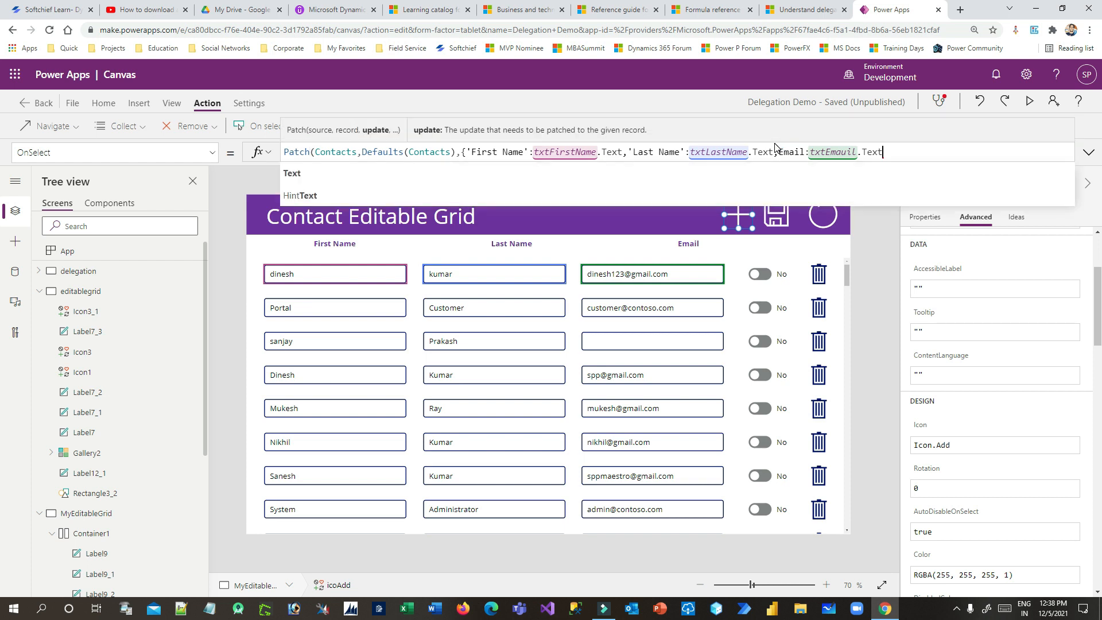
pyautogui.write('}')
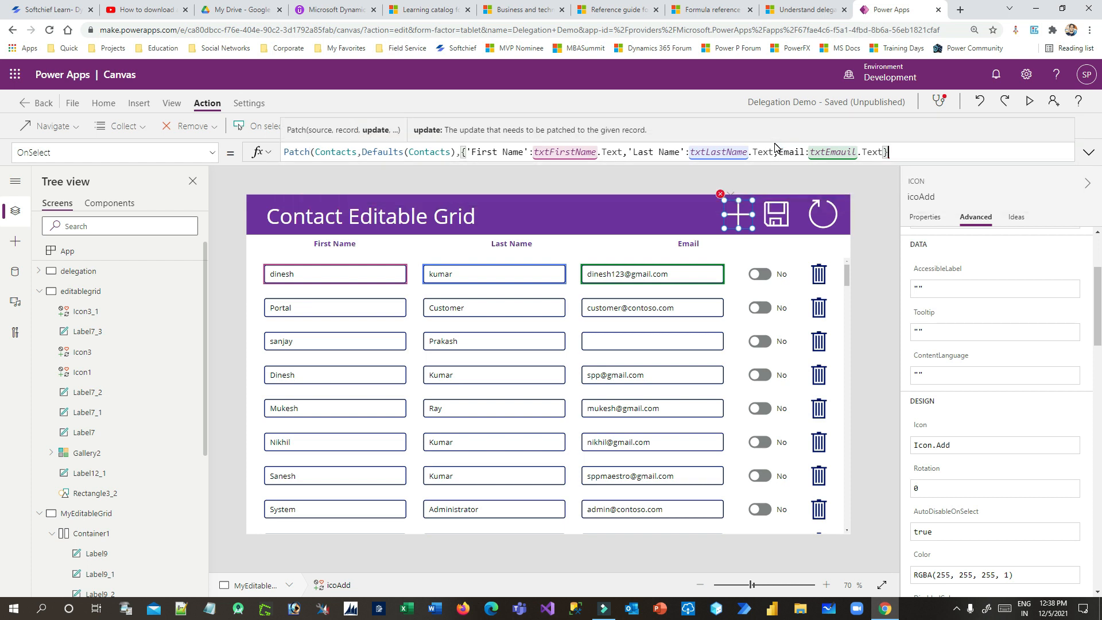
pyautogui.hotkey('ctrl', '+')
pyautogui.hotkey('ctrl', '+')
pyautogui.hotkey('ctrl', '+')
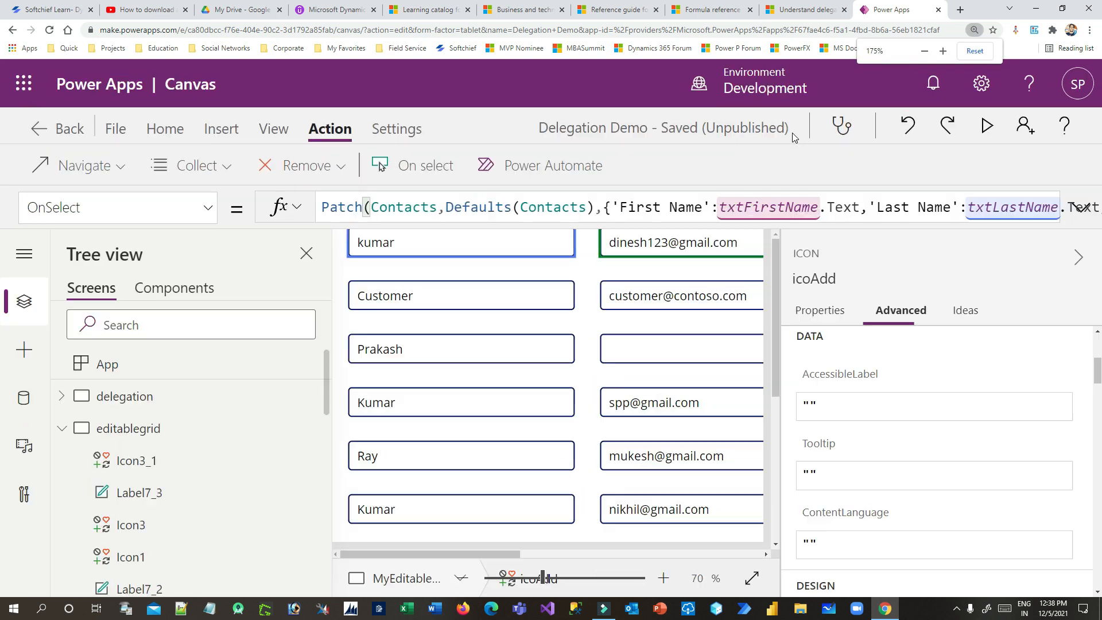
# Expand the formula editor and walk through Patch's Contacts, Defaults(Contacts) and field-record arguments
pyautogui.moveTo(686, 223); pyautogui.dragTo(689, 355)
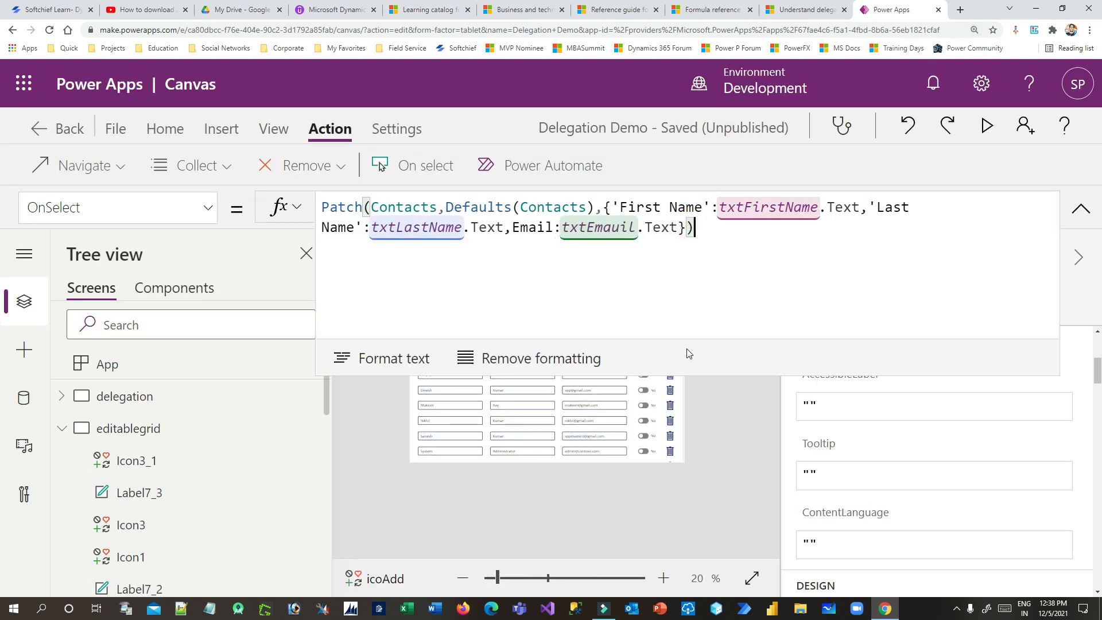
pyautogui.doubleClick(342, 206)
pyautogui.doubleClick(397, 207)
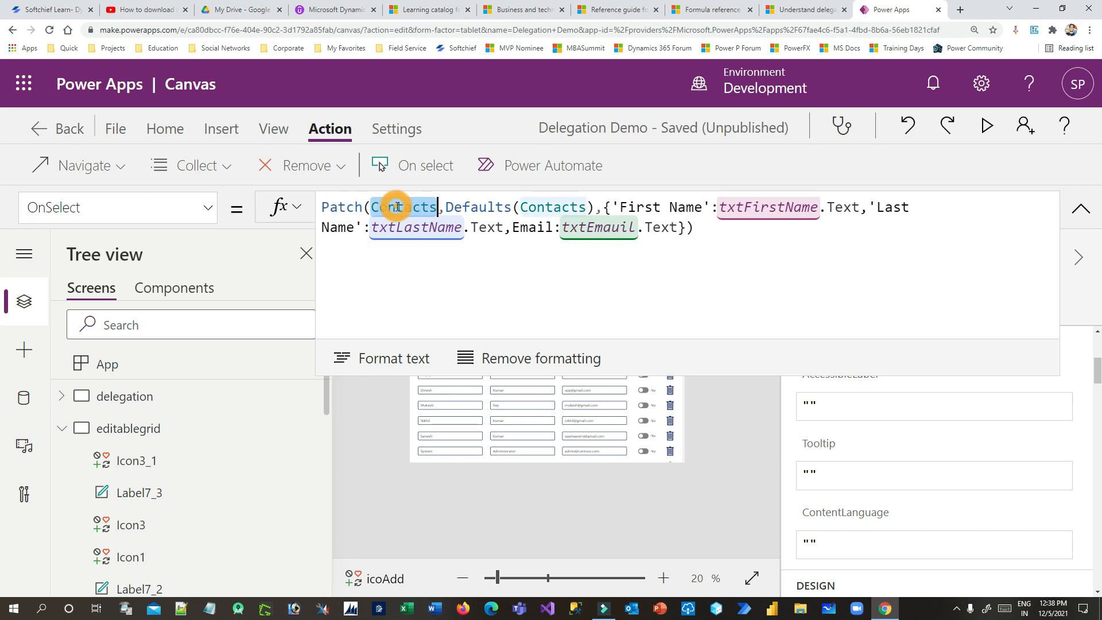
pyautogui.moveTo(446, 206); pyautogui.dragTo(600, 204)
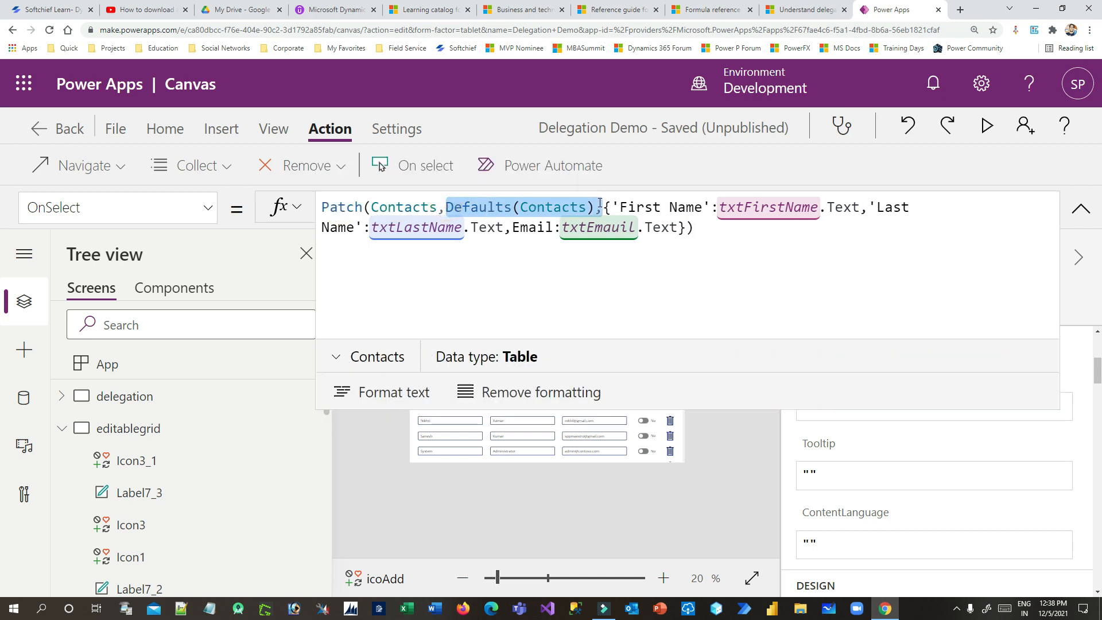
pyautogui.click(603, 207)
pyautogui.keyDown('shift'); pyautogui.click(695, 227); pyautogui.keyUp('shift')
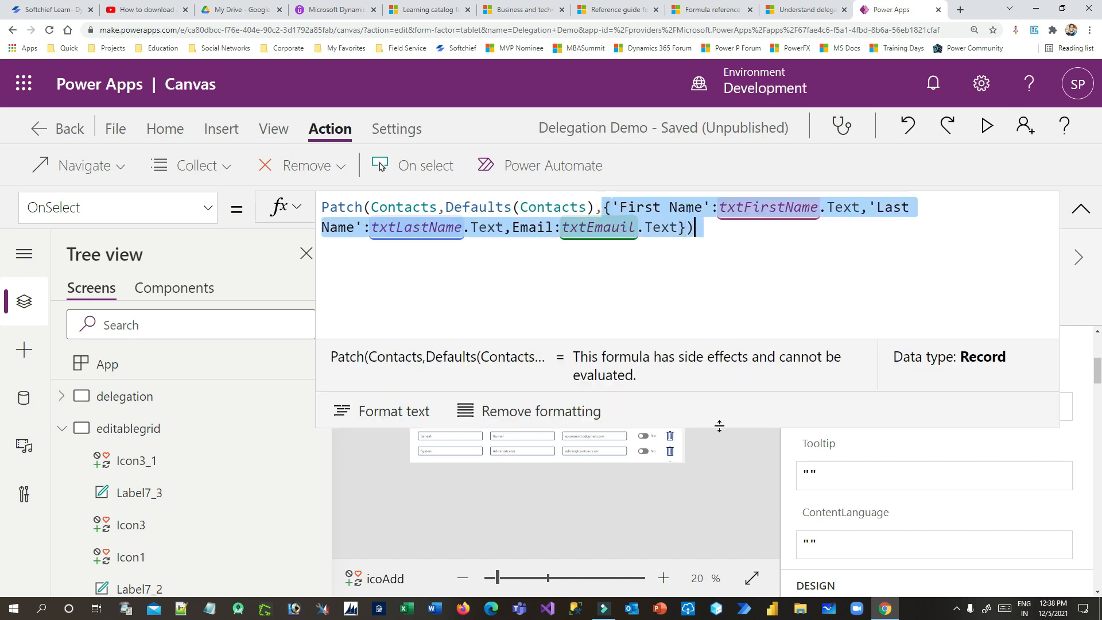
pyautogui.moveTo(719, 426); pyautogui.dragTo(704, 299)
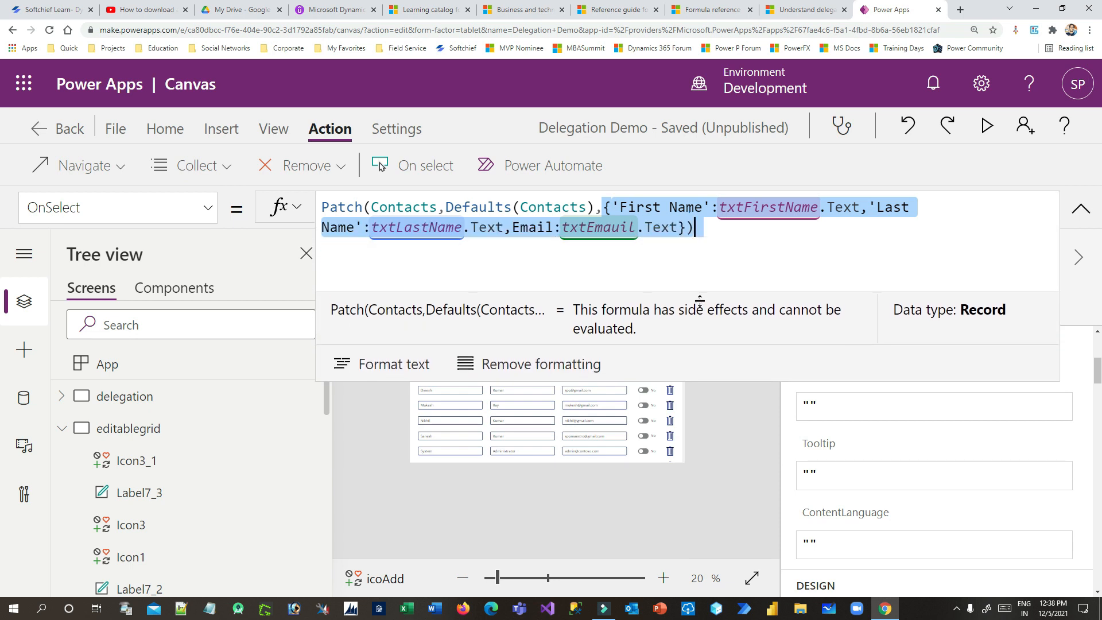
pyautogui.click(602, 228)
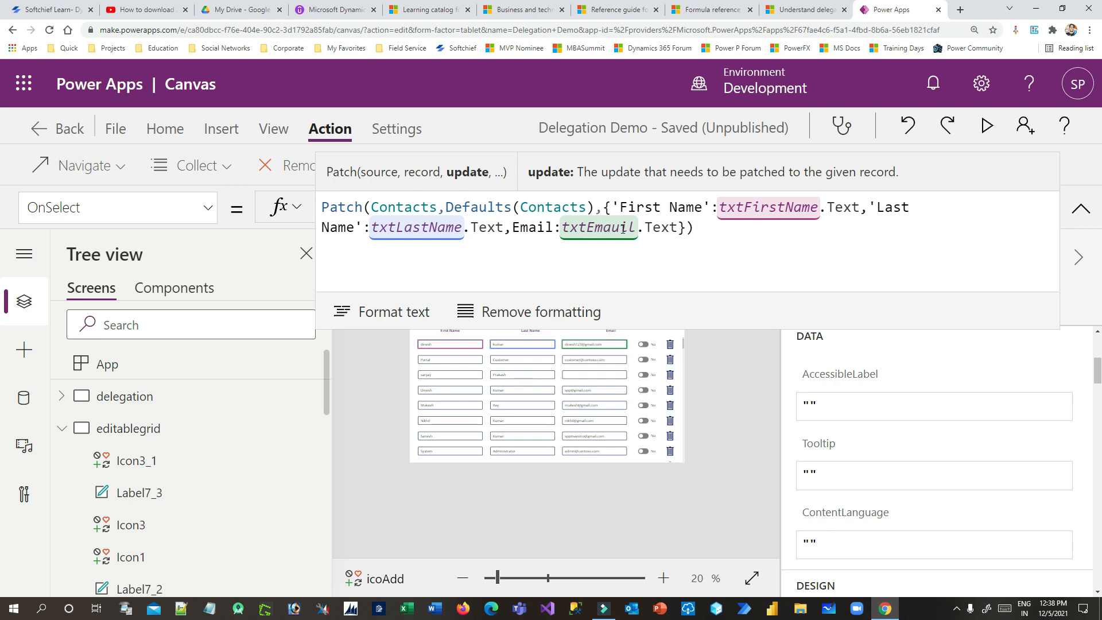
# Replace the First Name, Last Name and Email .Text values with "" and reset zoom to 100%
pyautogui.moveTo(860, 208); pyautogui.dragTo(719, 208)
pyautogui.write('"",\'Last Name\':')
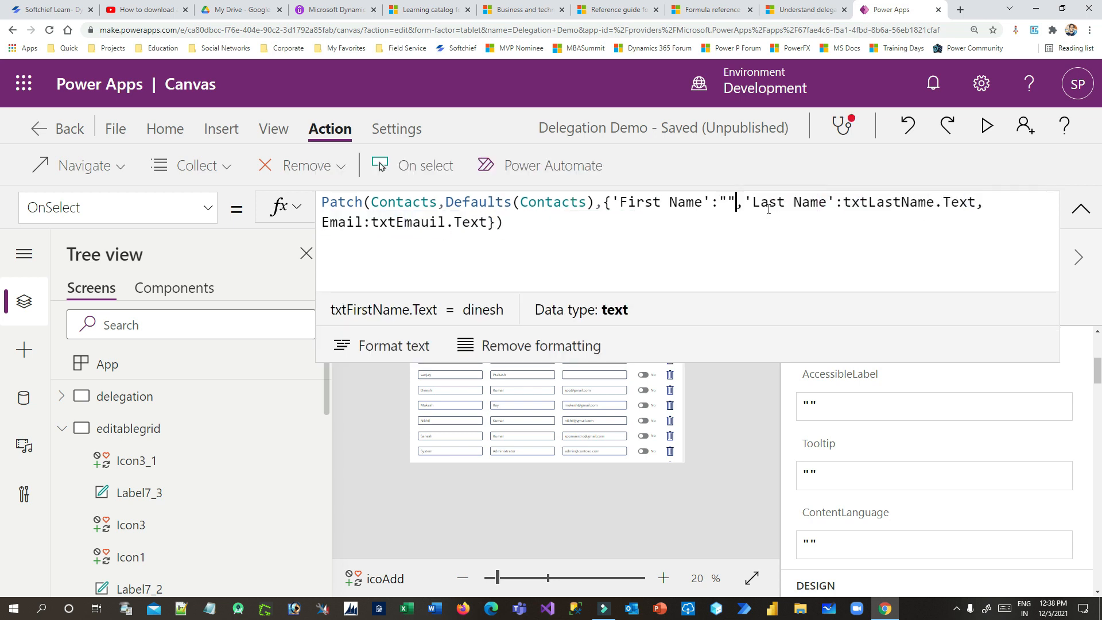
pyautogui.moveTo(979, 203); pyautogui.dragTo(842, 204)
pyautogui.write('"",Email:')
pyautogui.moveTo(1028, 207); pyautogui.dragTo(918, 208)
pyautogui.write('""')
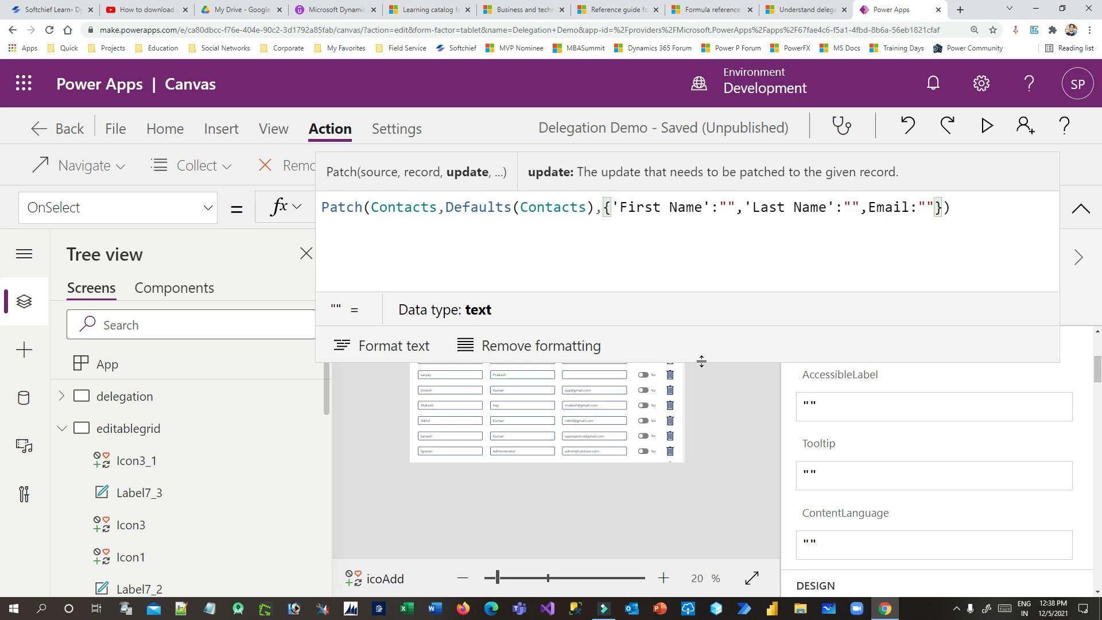
pyautogui.moveTo(701, 360); pyautogui.dragTo(705, 228)
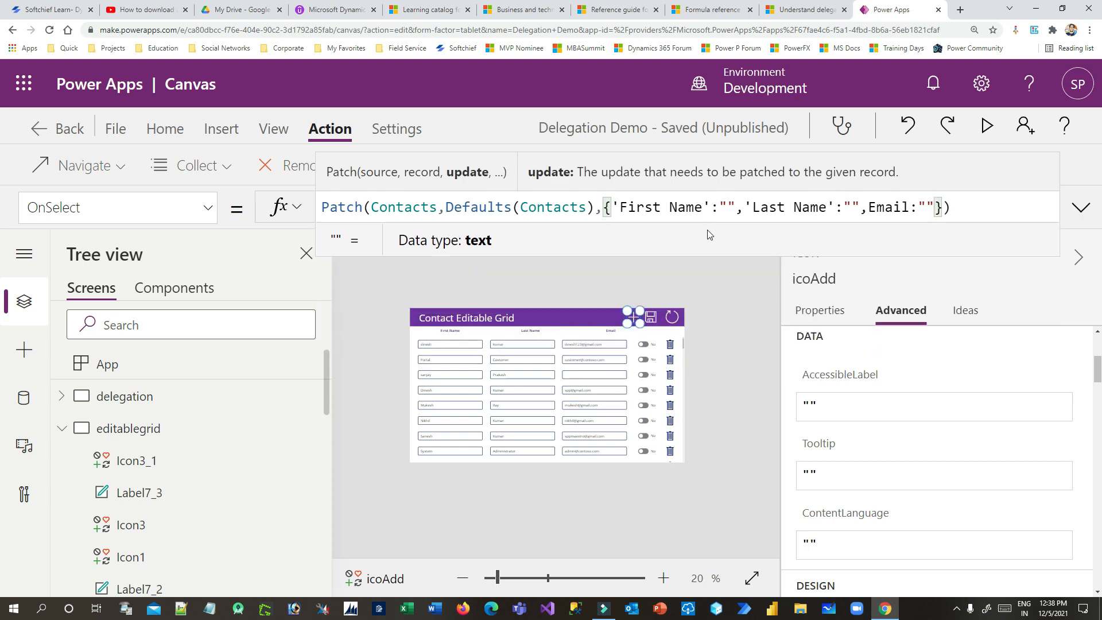
pyautogui.hotkey('ctrl', '-')
pyautogui.hotkey('ctrl', '-')
pyautogui.hotkey('ctrl', '-')
pyautogui.hotkey('ctrl', '-')
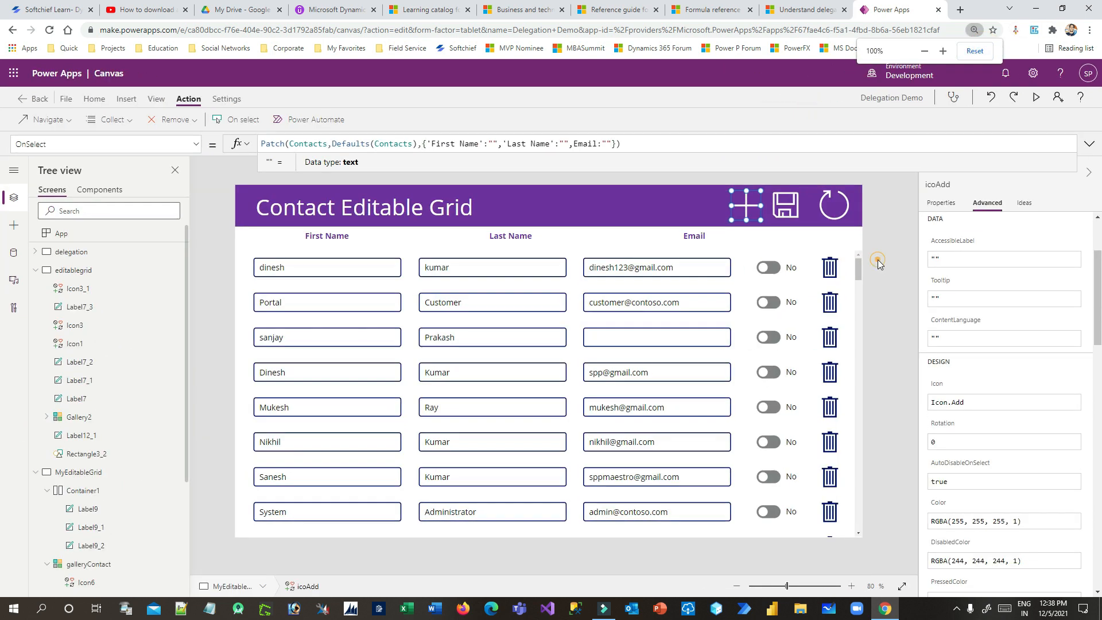
# Run the app in preview and add a new empty contact row
pyautogui.click(876, 259)
pyautogui.click(1031, 97)
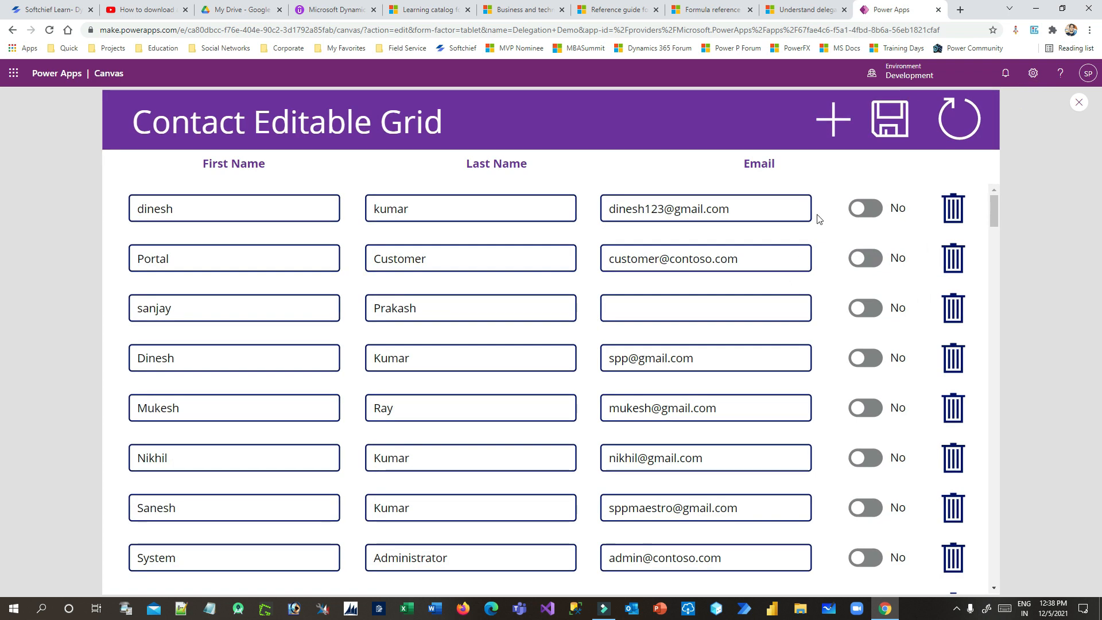
pyautogui.click(833, 124)
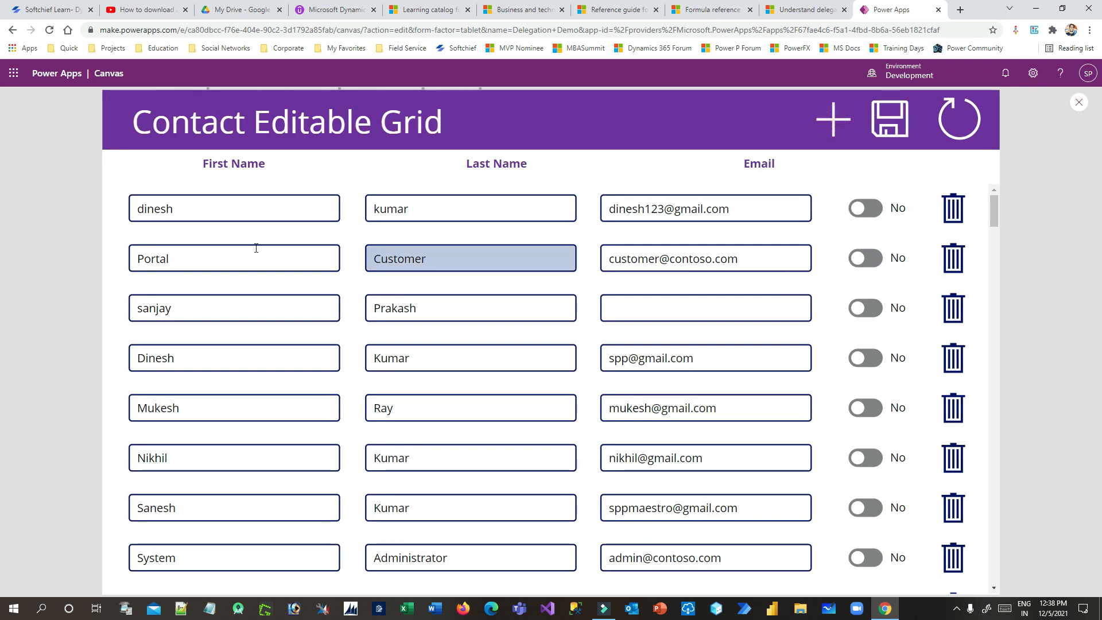
pyautogui.click(179, 253)
pyautogui.click(414, 264)
pyautogui.click(695, 250)
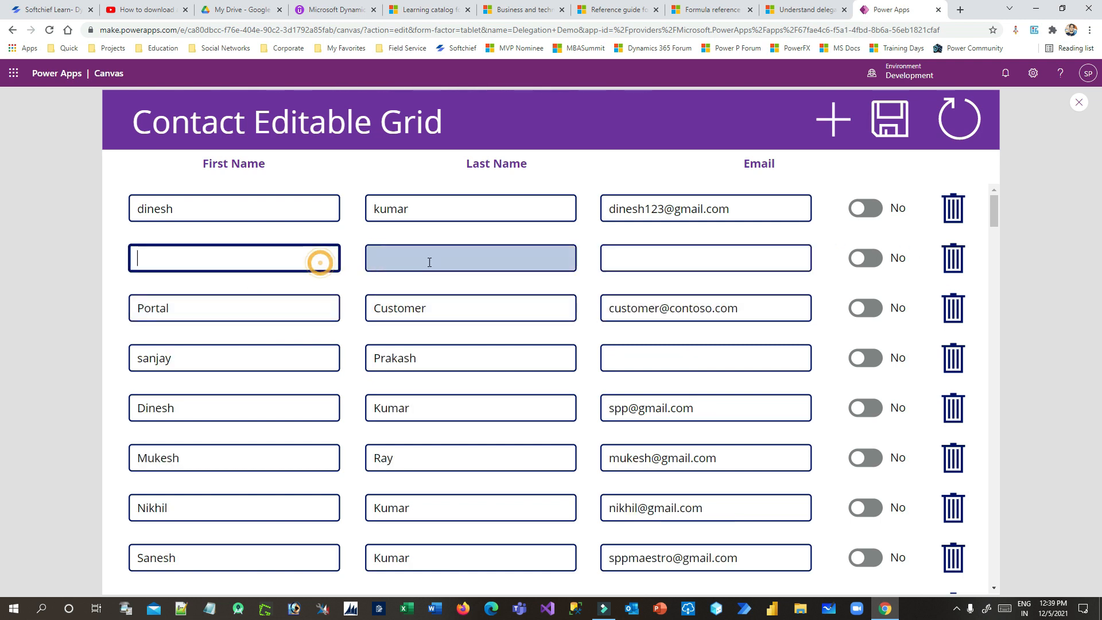
# Fill the new row with dsfsdf, sdfdsfsdfsd and dfsdfdsf@gmail
pyautogui.click(222, 254)
pyautogui.write('dsfsdf')
pyautogui.click(402, 259)
pyautogui.write('sdfdsfsdfsd')
pyautogui.click(659, 254)
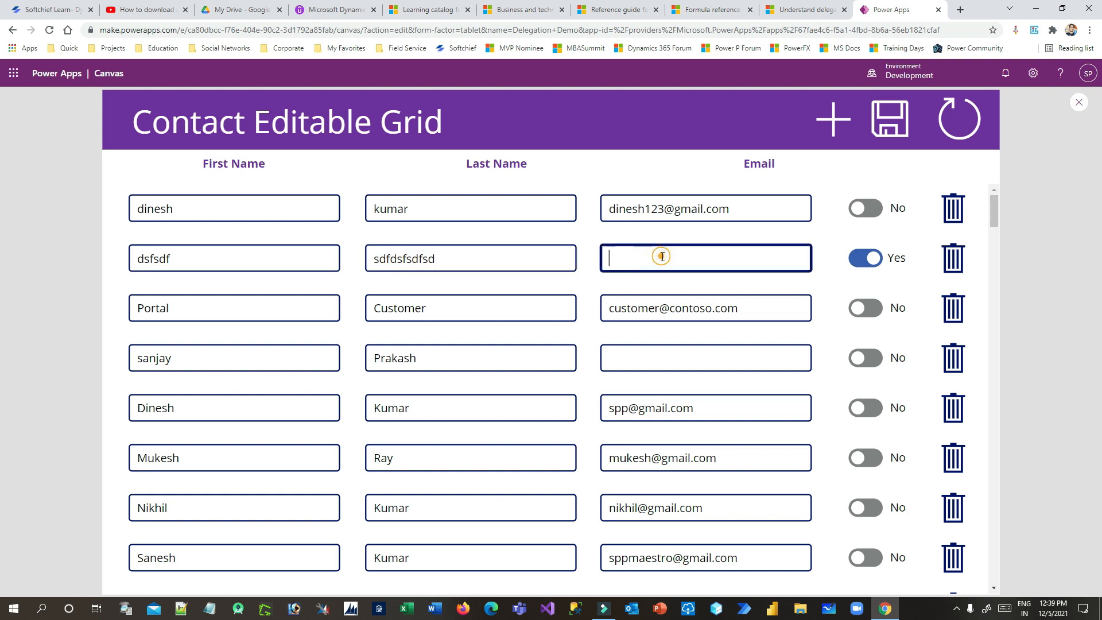
pyautogui.write('dfsdfdsf@gmail')
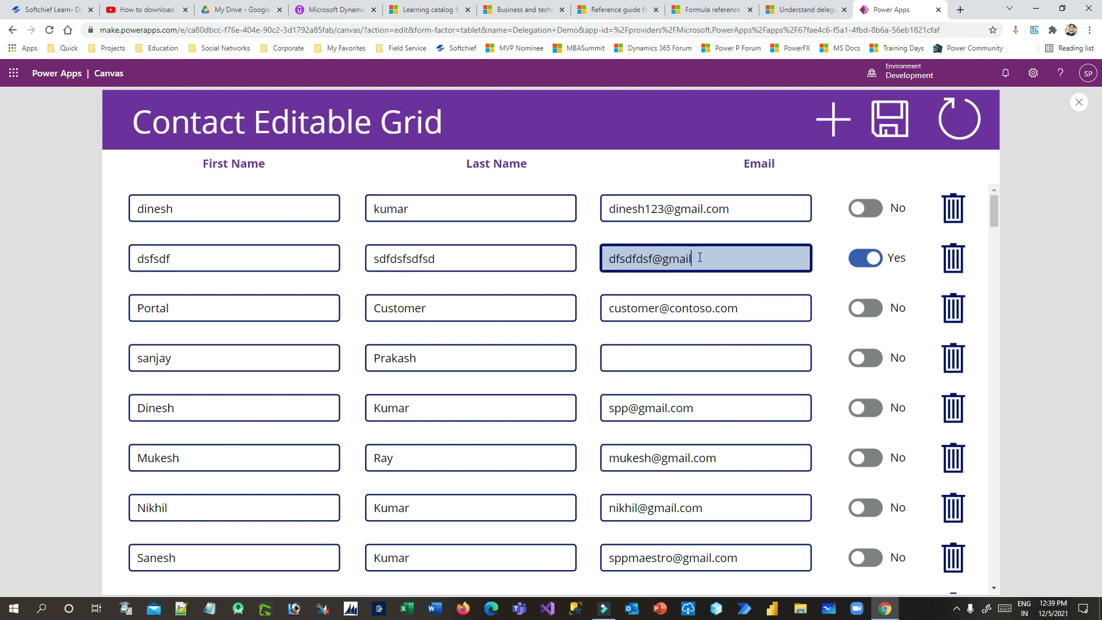
pyautogui.click(806, 234)
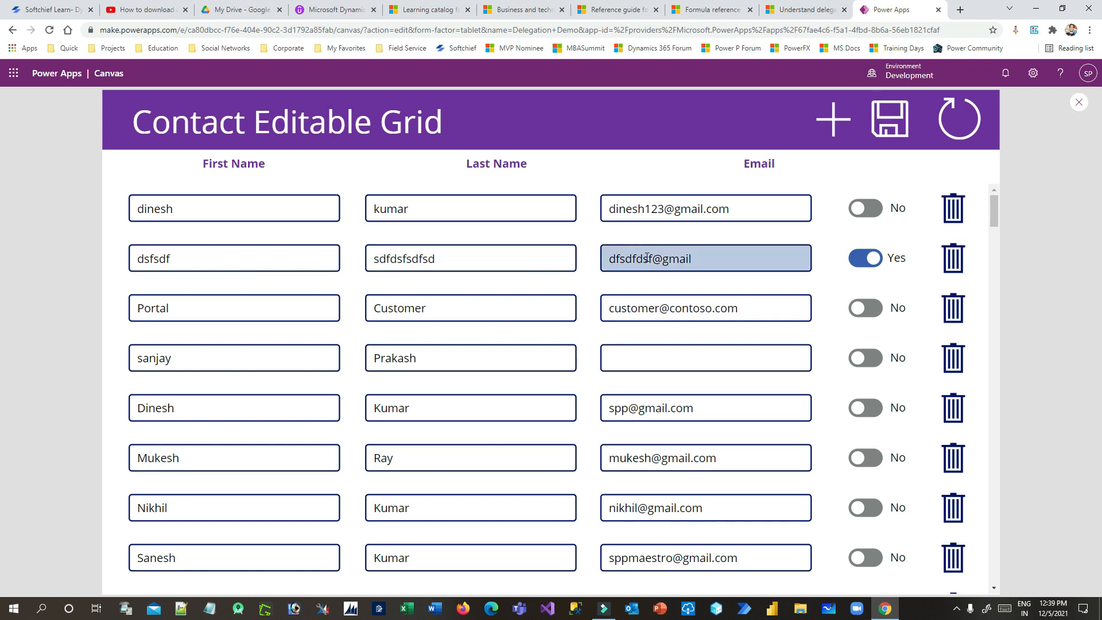
# Close preview and select the refresh icon's false OnSelect formula for replacement
pyautogui.click(1077, 102)
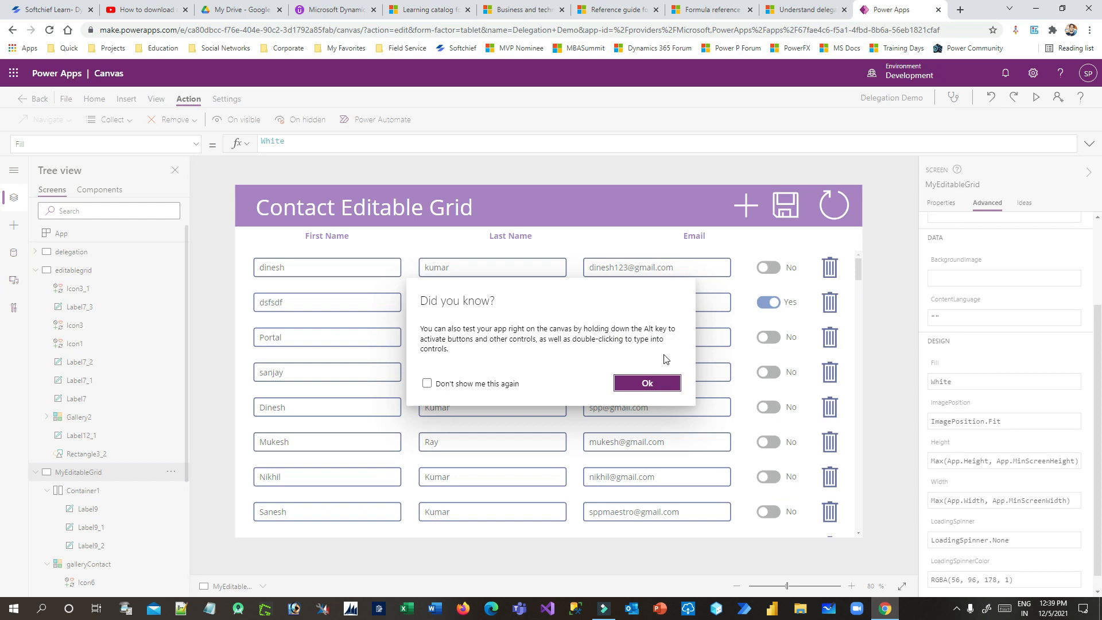
pyautogui.click(646, 382)
pyautogui.click(842, 217)
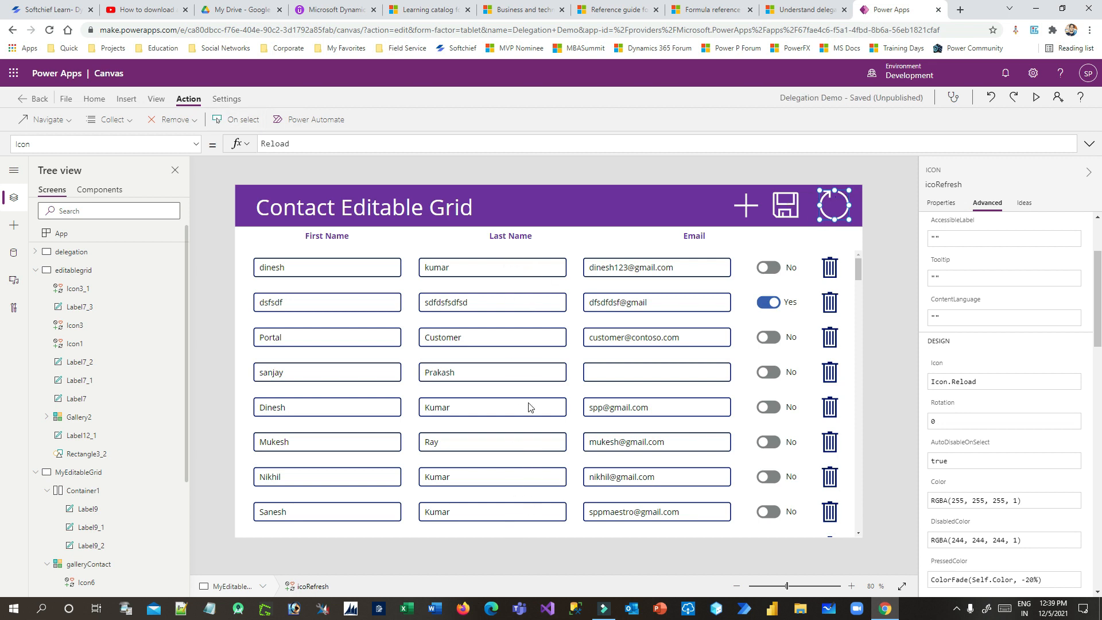
pyautogui.click(235, 118)
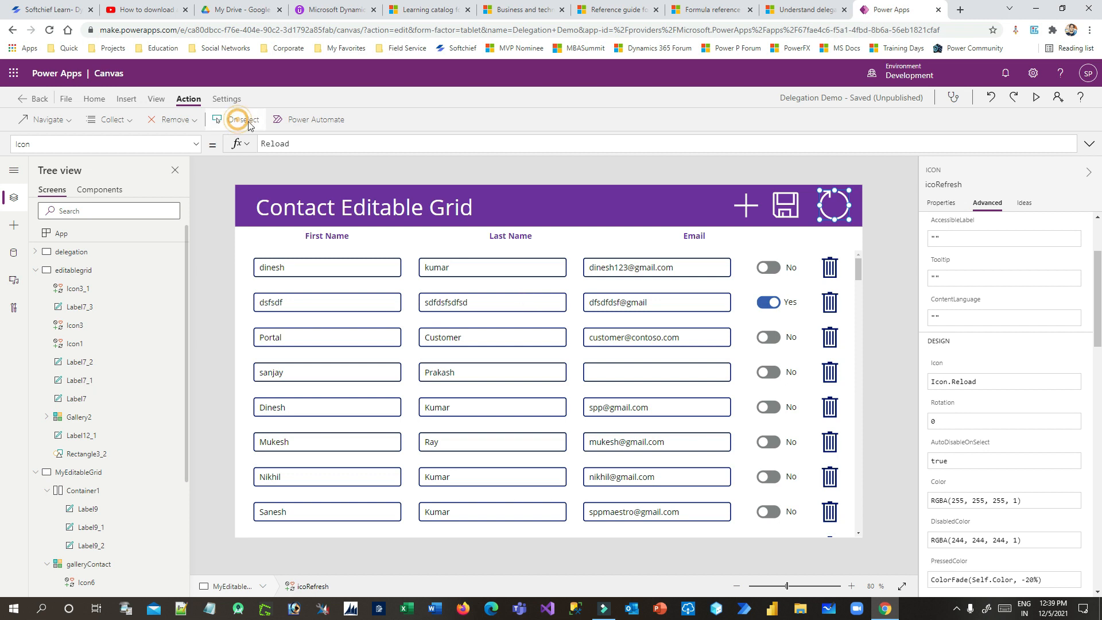
pyautogui.doubleClick(310, 144)
# Set the refresh icon's OnSelect to Refresh(Contacts);Reset(galleryContact) and run the preview
pyautogui.write('Re')
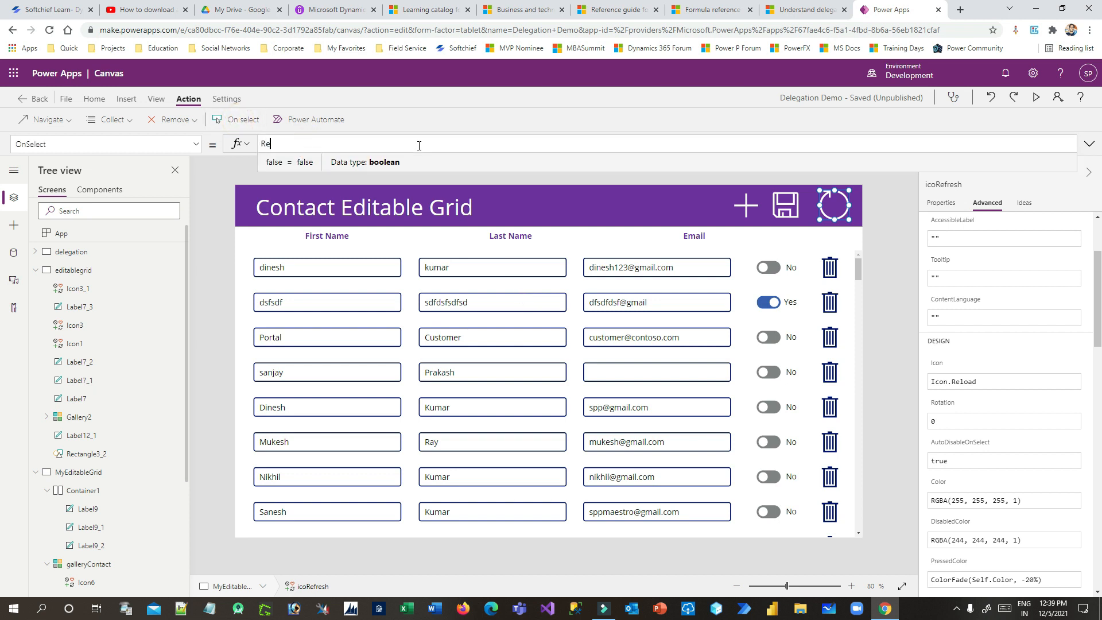
pyautogui.write('fresh(Co')
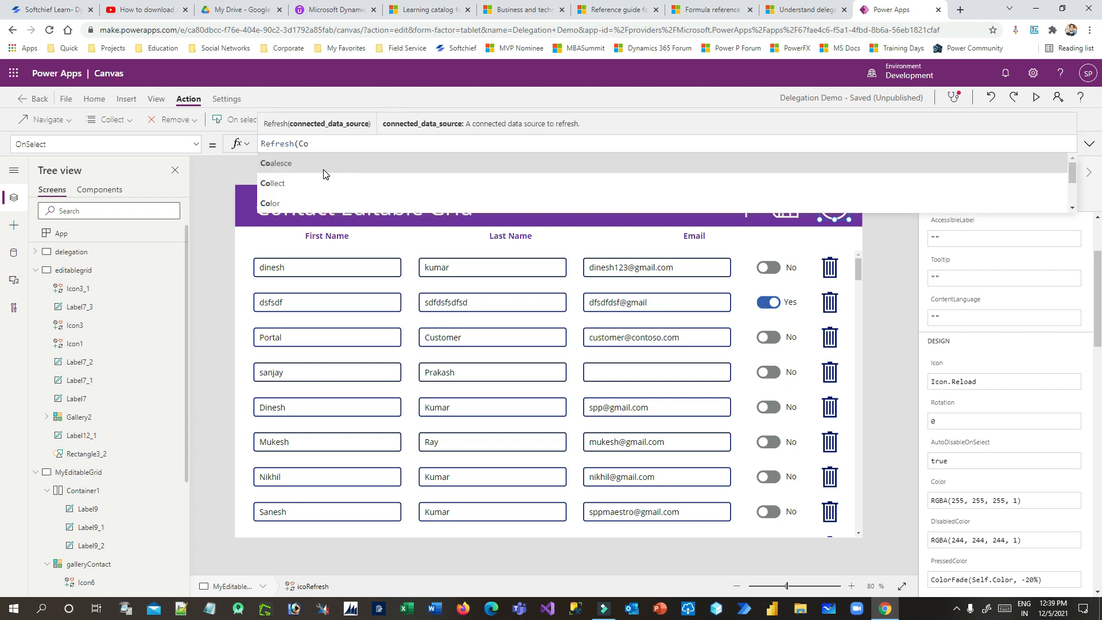
pyautogui.write('nt')
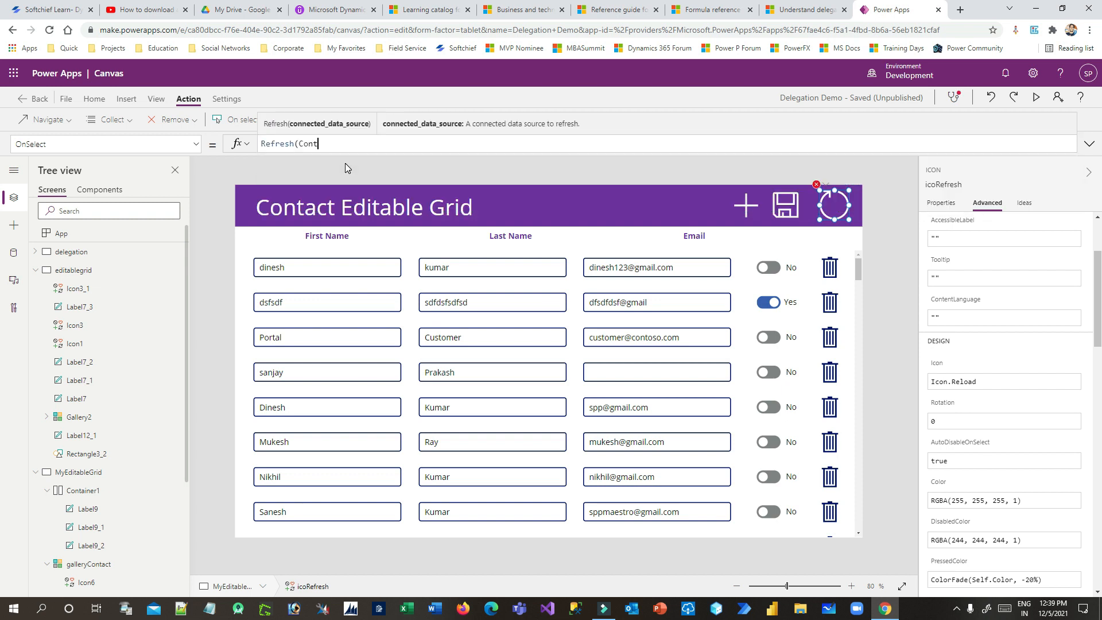
pyautogui.click(308, 172)
pyautogui.write(');REset')
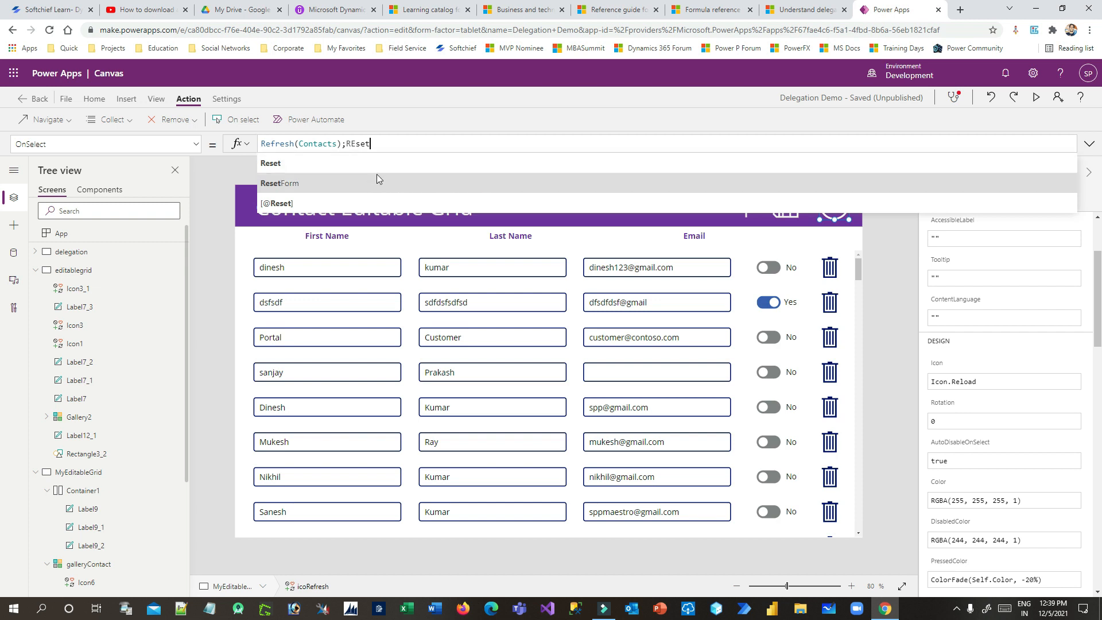
pyautogui.click(359, 166)
pyautogui.write('ga')
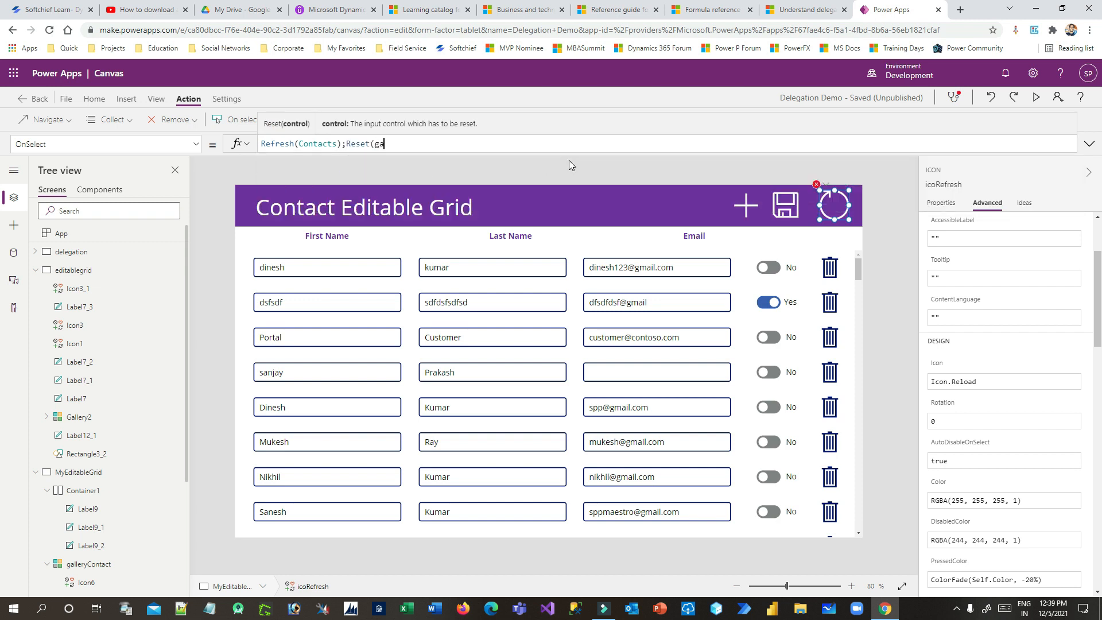
pyautogui.write('nll')
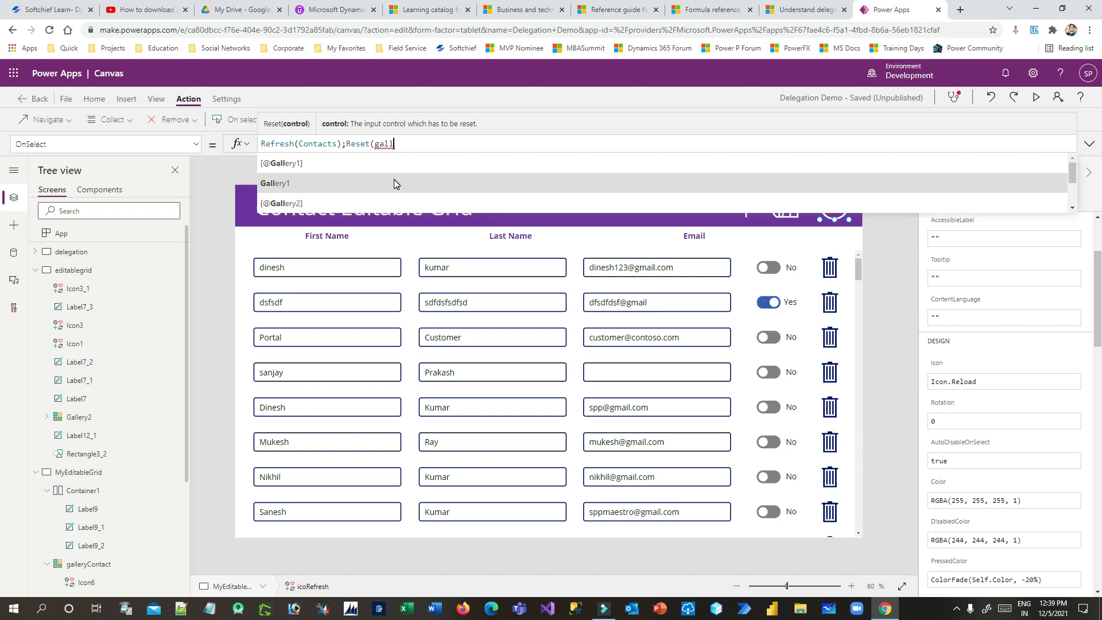
pyautogui.write('eryc')
pyautogui.click(321, 181)
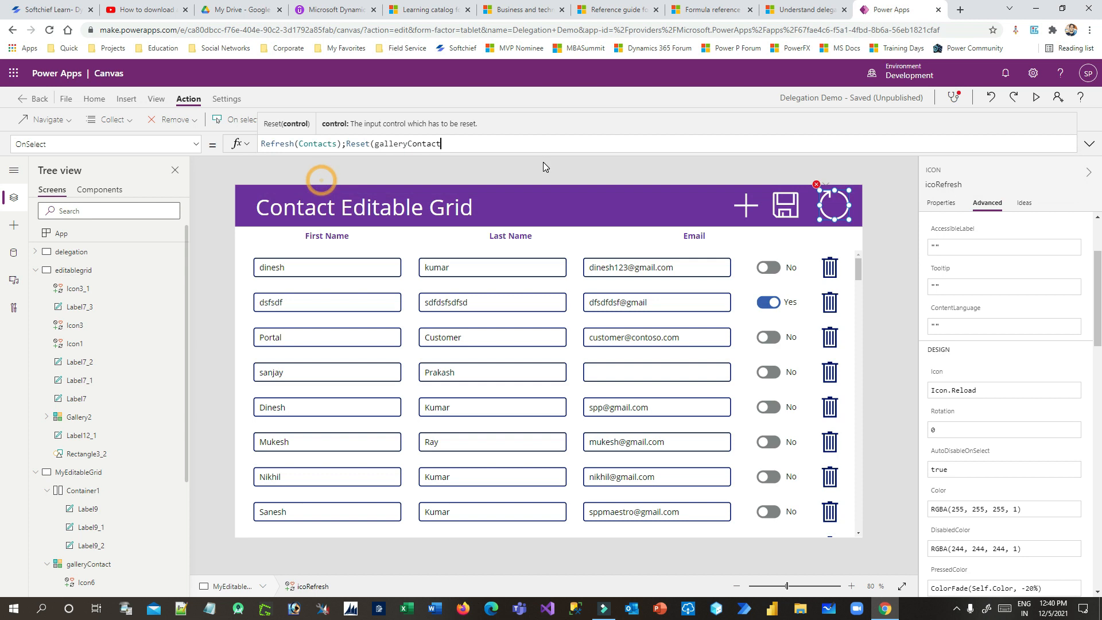
pyautogui.write(')')
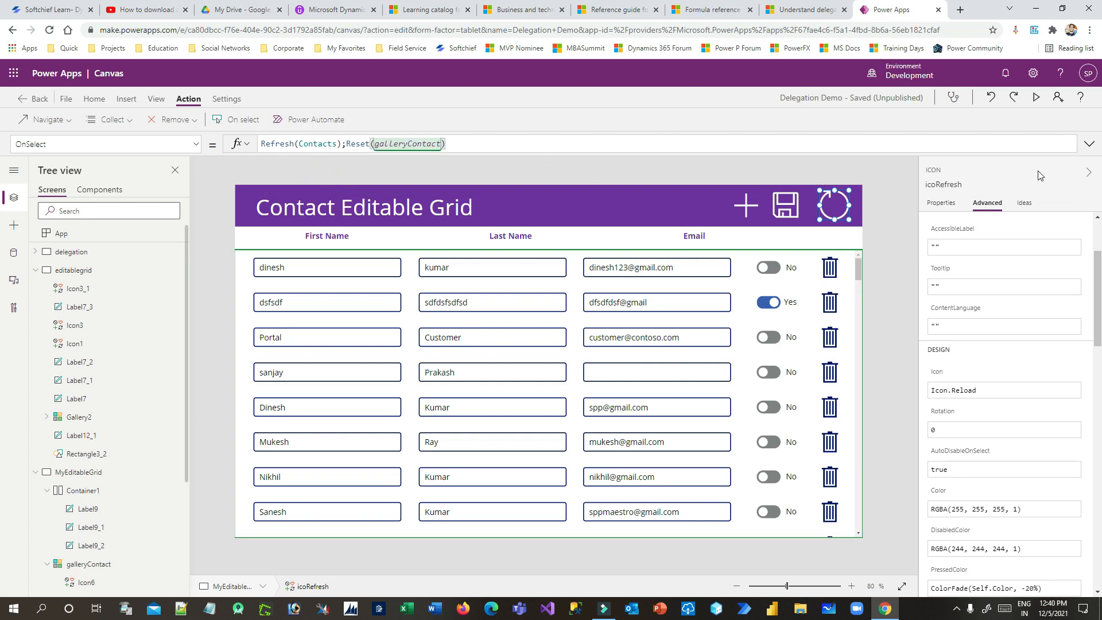
pyautogui.click(1038, 99)
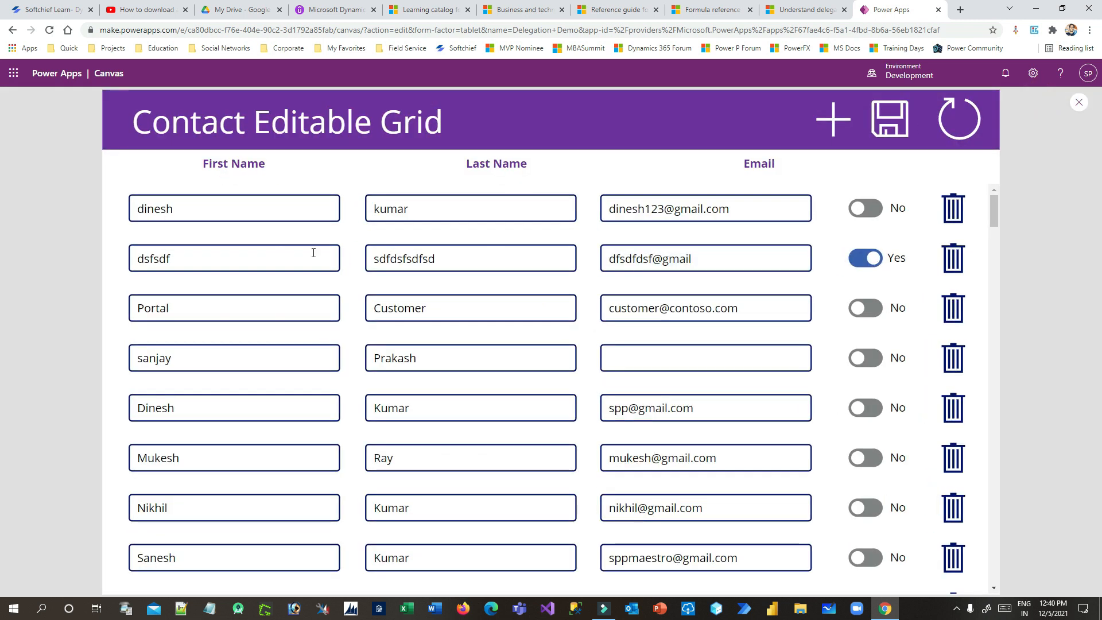
# Reset the grid with the refresh icon, discarding the unsaved dsfsdf row
pyautogui.click(203, 258)
pyautogui.moveTo(448, 261); pyautogui.dragTo(429, 260)
pyautogui.moveTo(635, 259); pyautogui.dragTo(765, 258)
pyautogui.click(765, 258)
pyautogui.click(973, 138)
# Check the cleared row's empty First Name, Last Name and Email boxes, then close preview
pyautogui.click(202, 258)
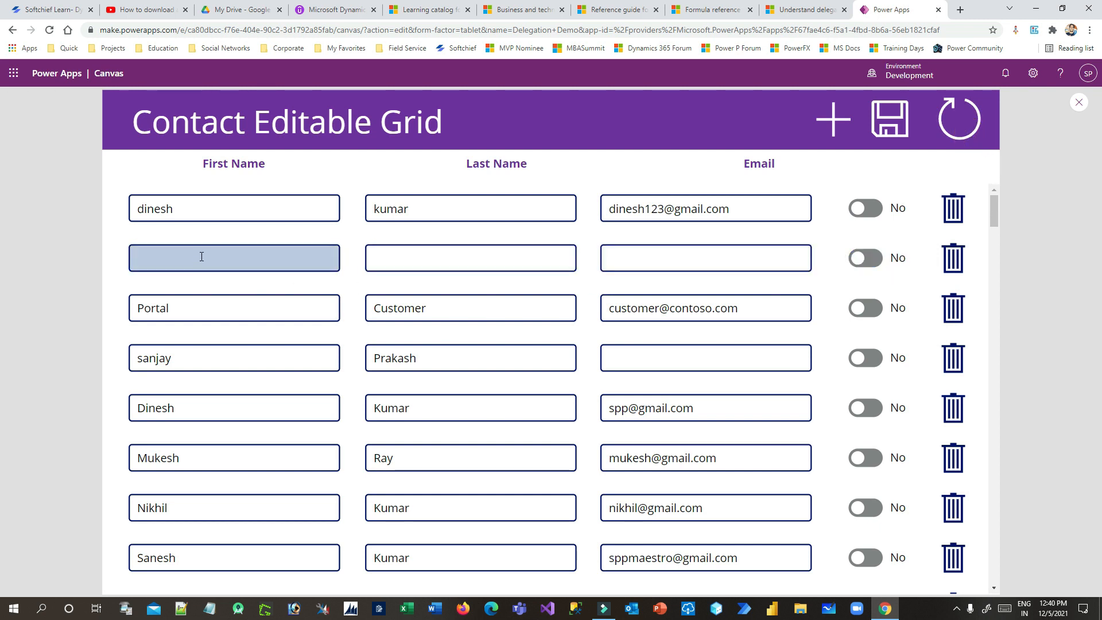
pyautogui.click(422, 258)
pyautogui.click(672, 255)
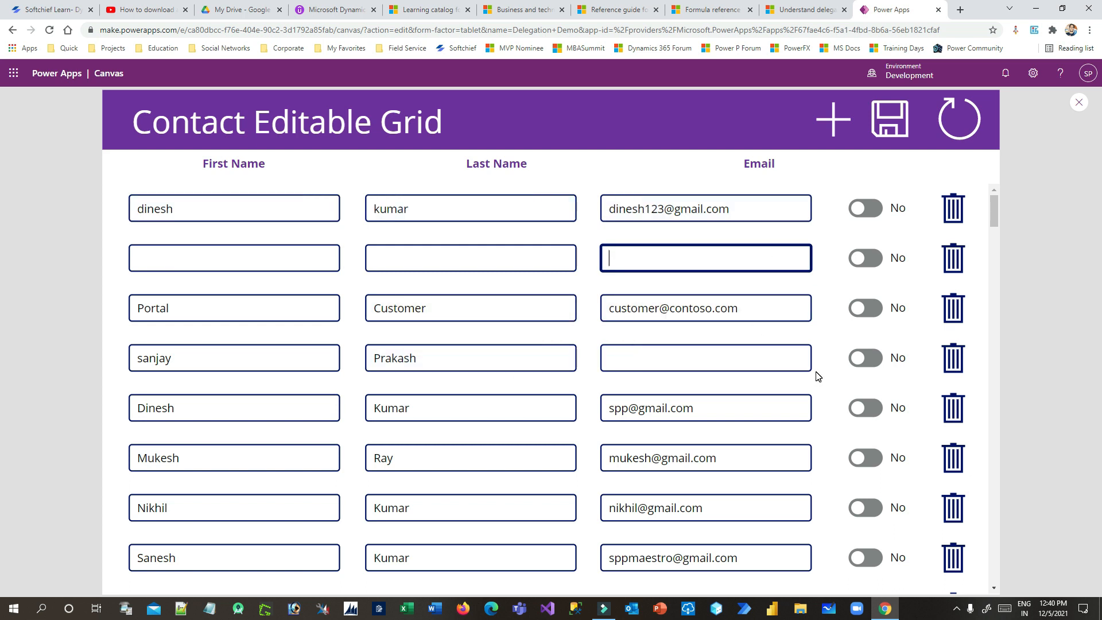
pyautogui.click(1079, 102)
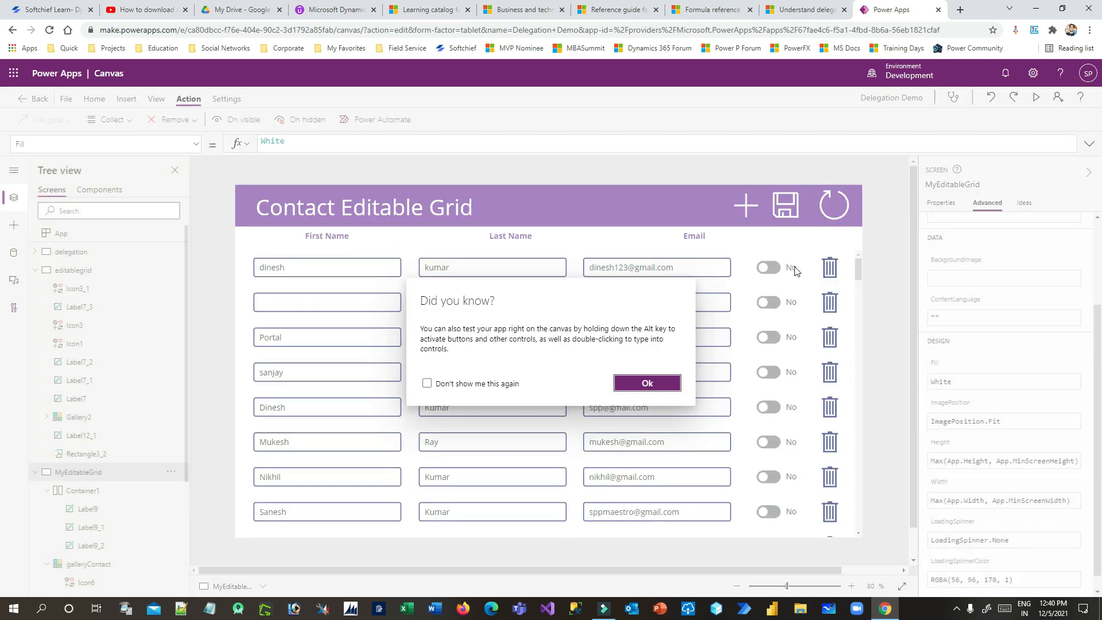
# Replace the save icon's OnSelect false with a multi-line ForAll(Filter( formula
pyautogui.click(647, 383)
pyautogui.click(785, 205)
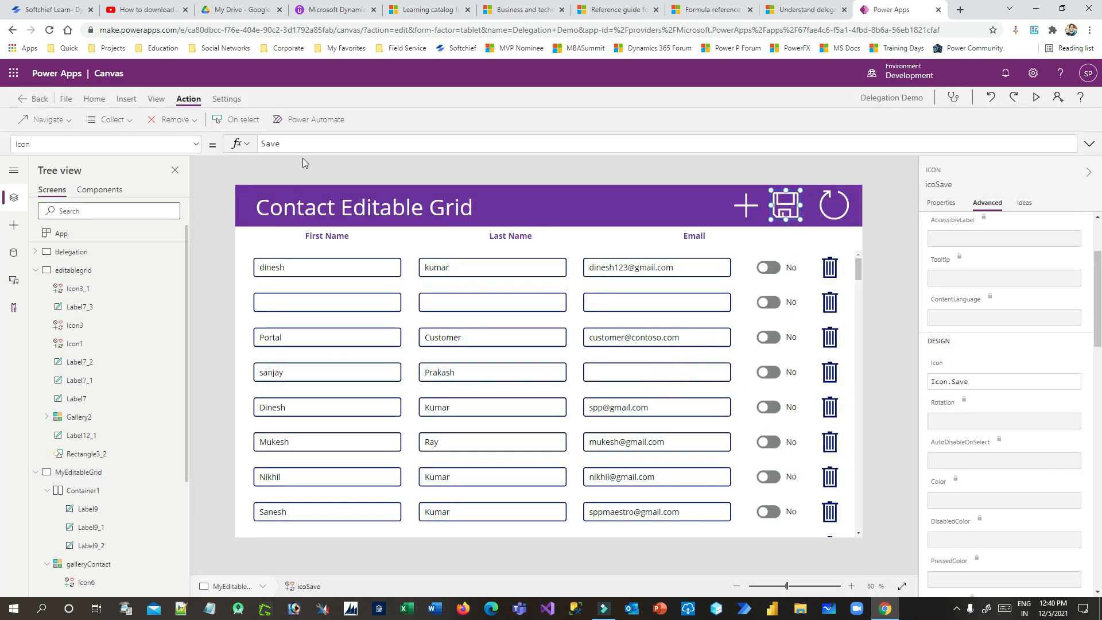
pyautogui.click(331, 149)
pyautogui.click(243, 118)
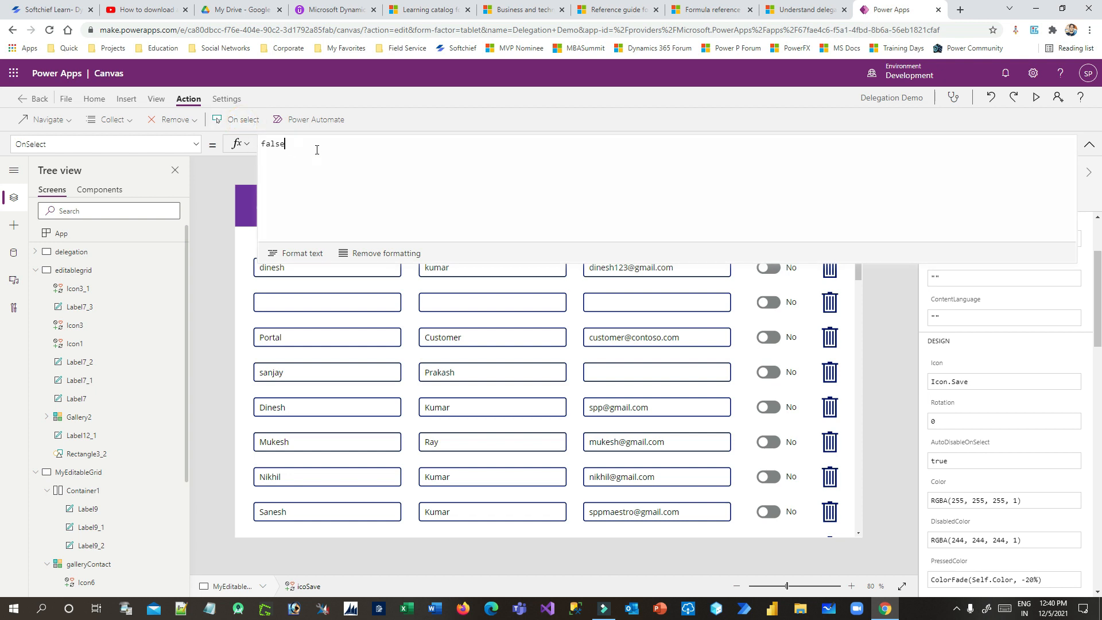
pyautogui.hotkey('ctrl', 'a')
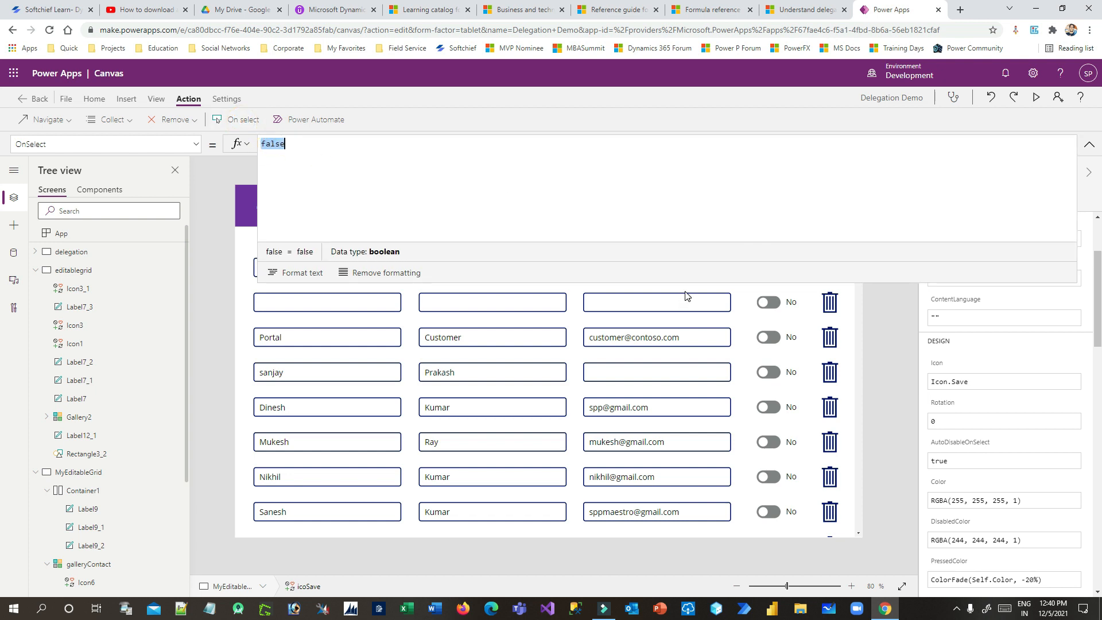
pyautogui.write('ForAll')
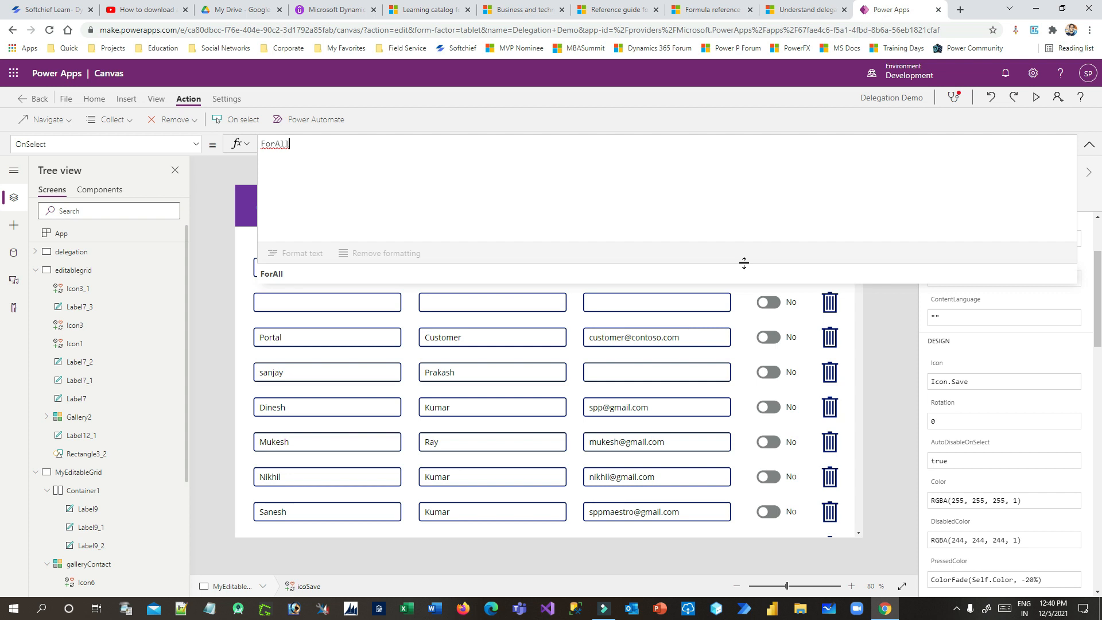
pyautogui.write('(')
pyautogui.hotkey('shift', 'Return')
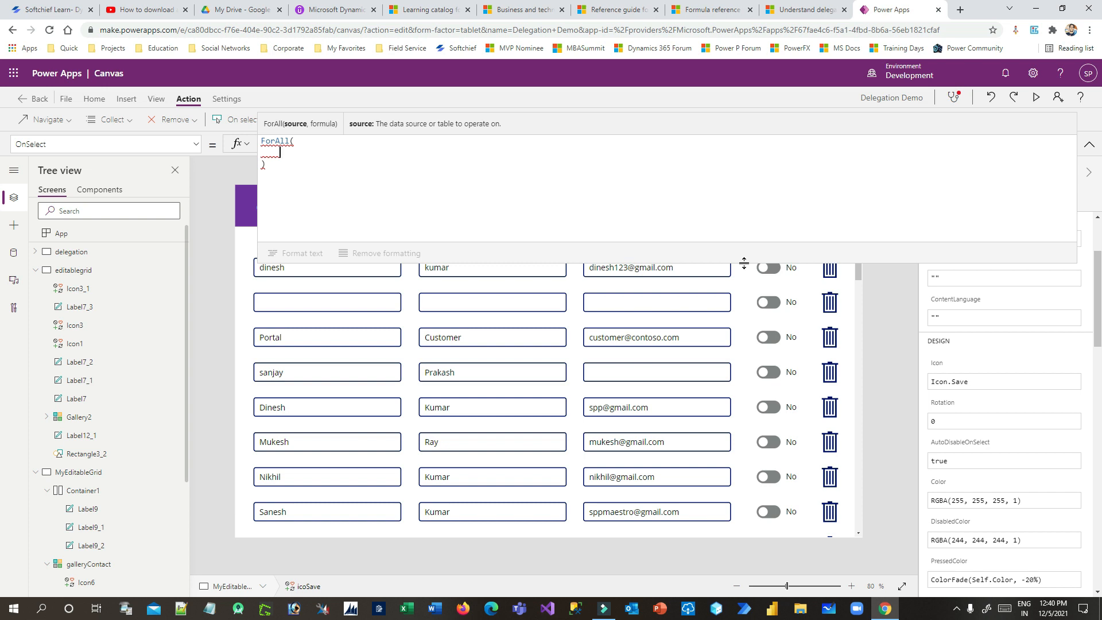
pyautogui.write('Filter')
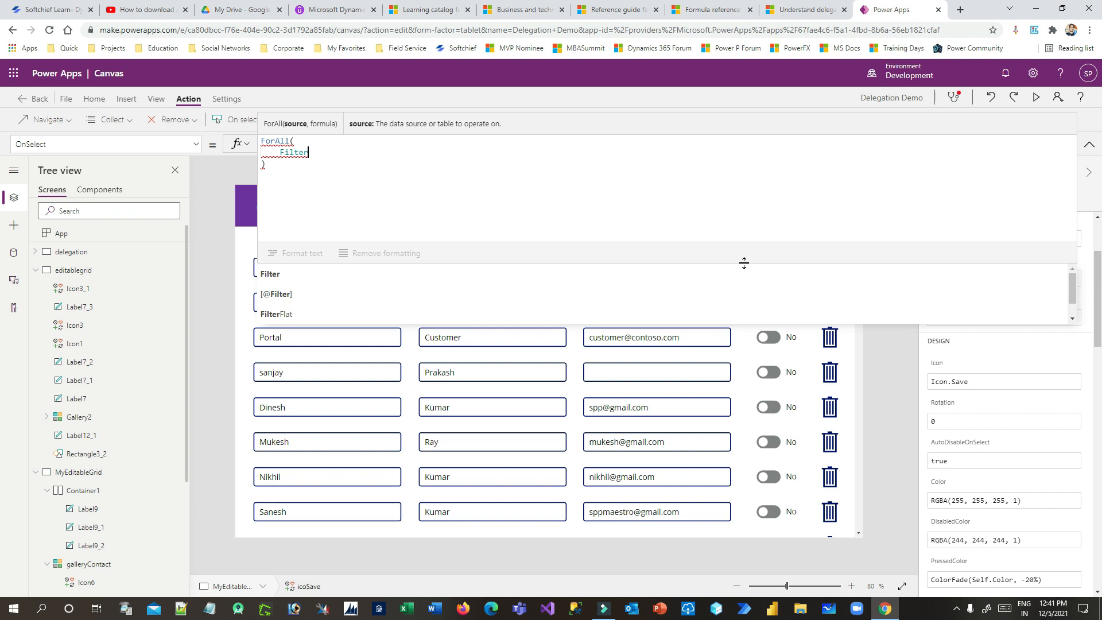
pyautogui.write('(')
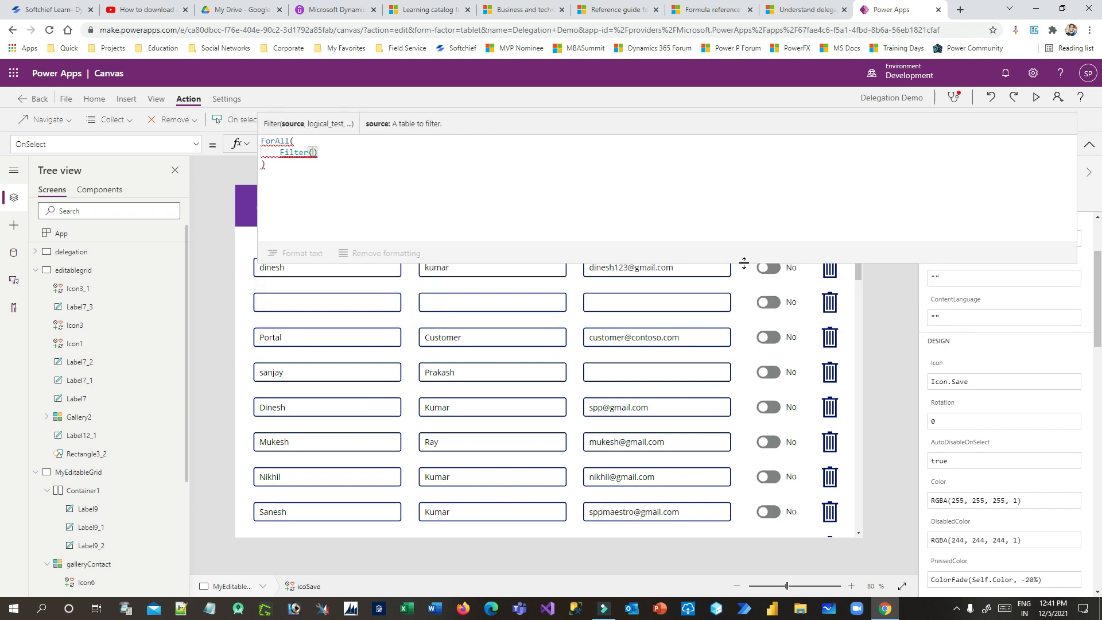
pyautogui.write('galler')
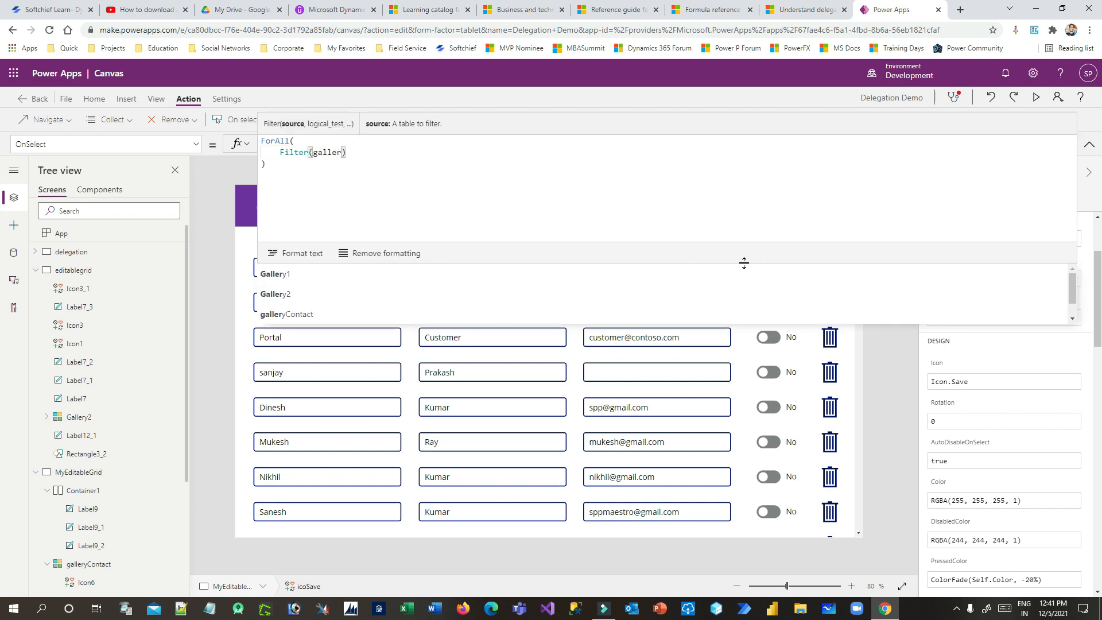
# Complete the filter as galleryContact.AllItems,toggleFlag.Value=true and zoom the page in
pyautogui.click(373, 316)
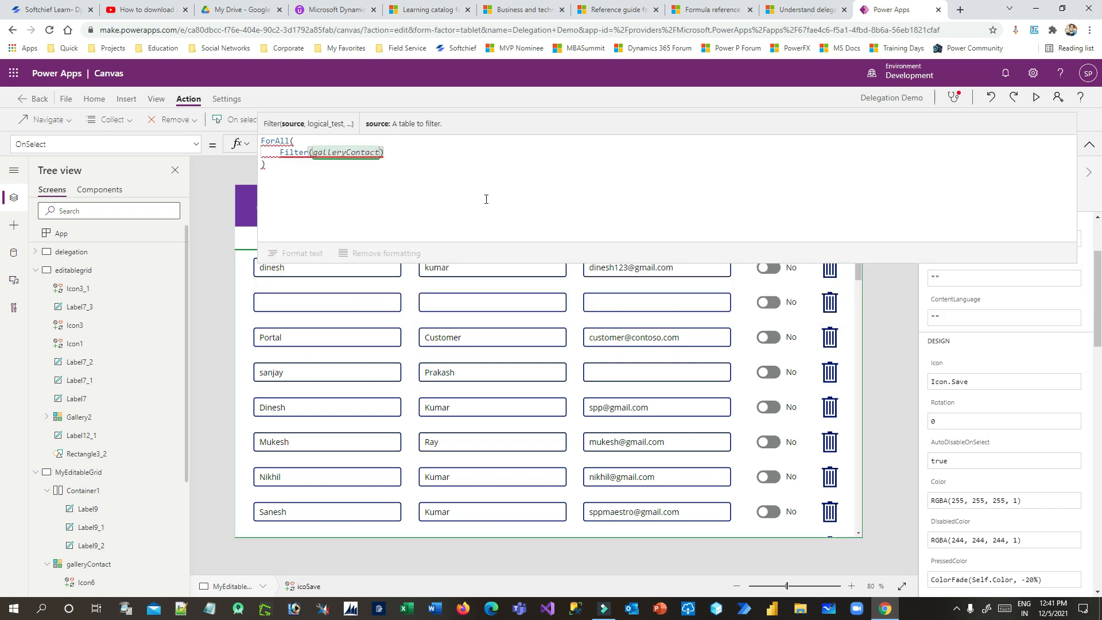
pyautogui.write('.Al')
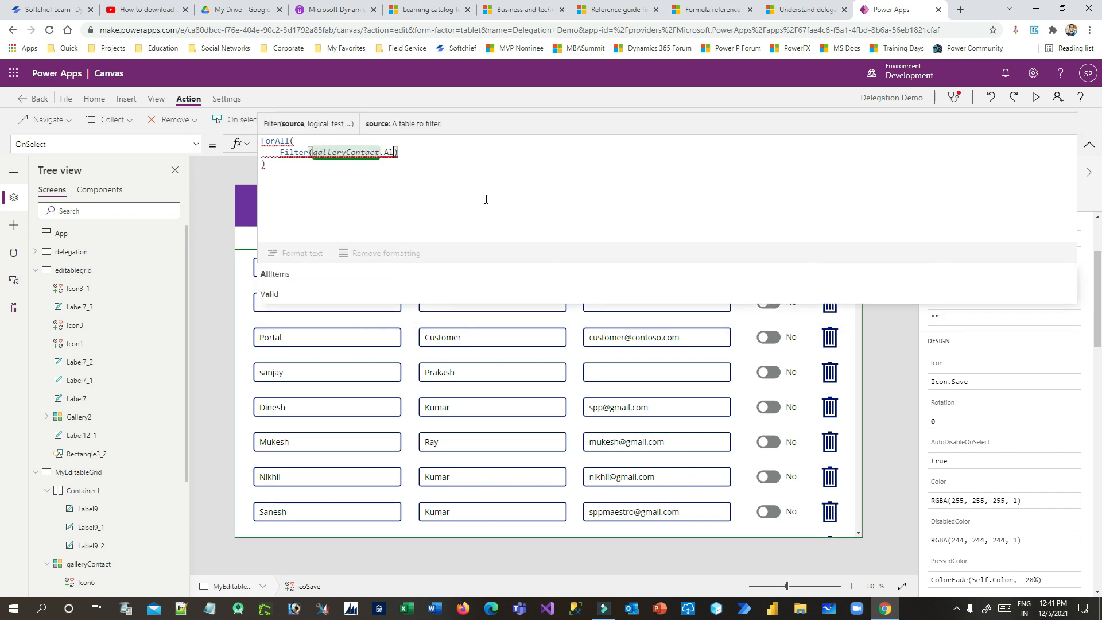
pyautogui.press('Tab')
pyautogui.write(',toggl')
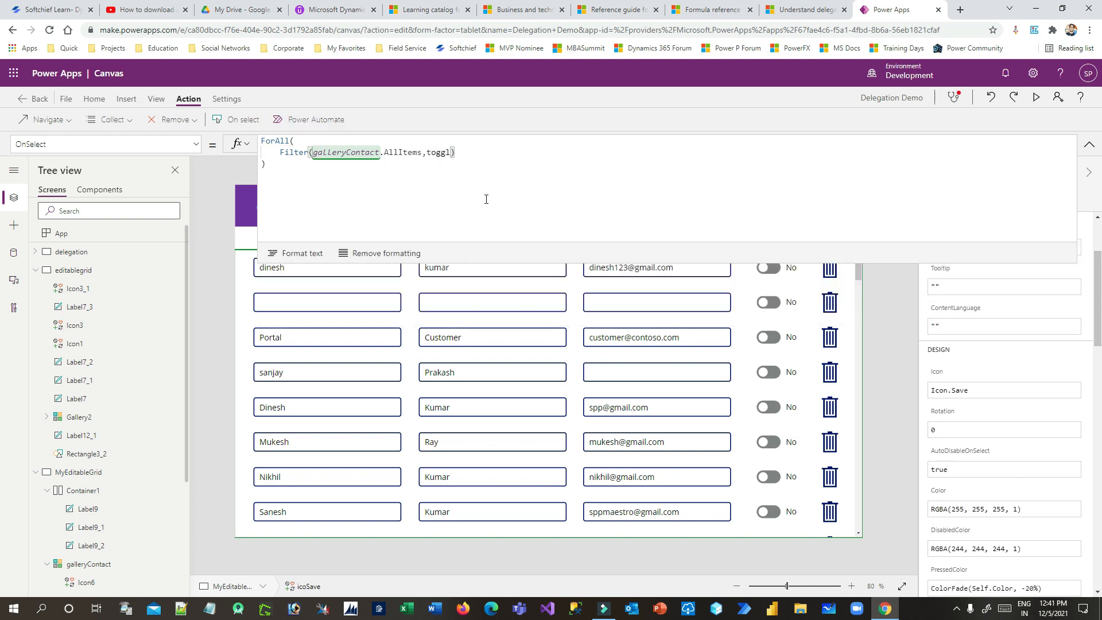
pyautogui.press('Down')
pyautogui.press('Down')
pyautogui.press('Down')
pyautogui.press('Return')
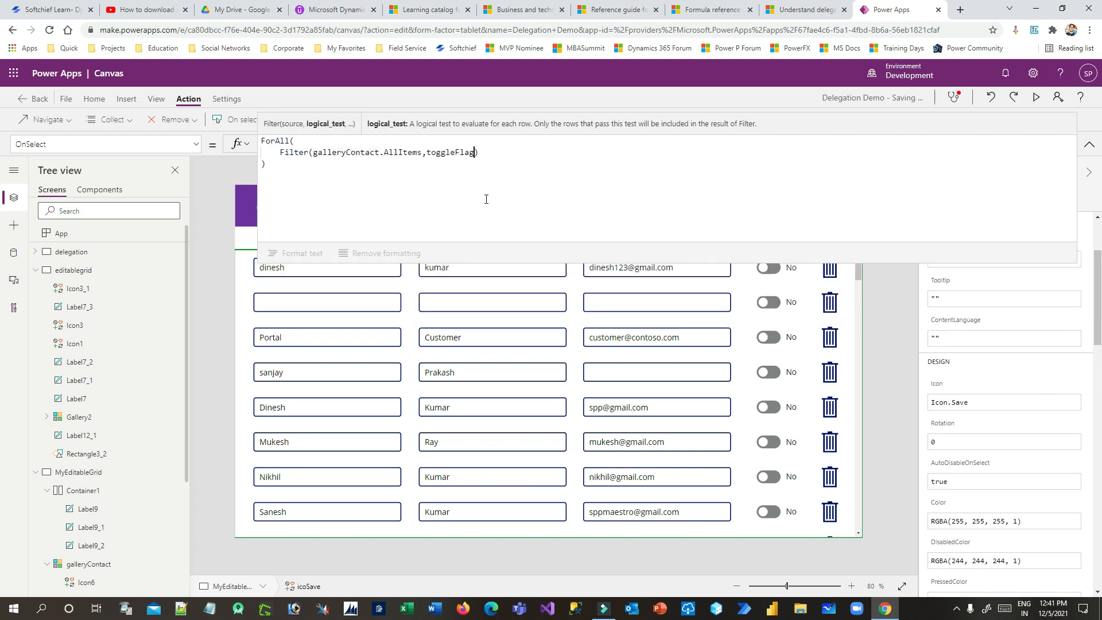
pyautogui.write('.Value=T')
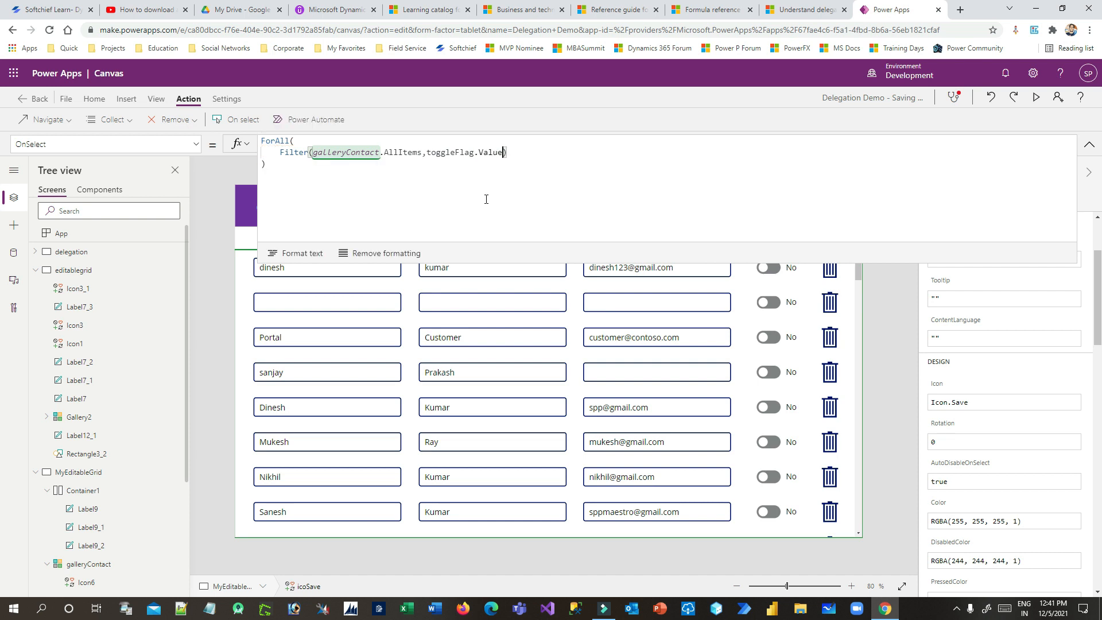
pyautogui.write('rue')
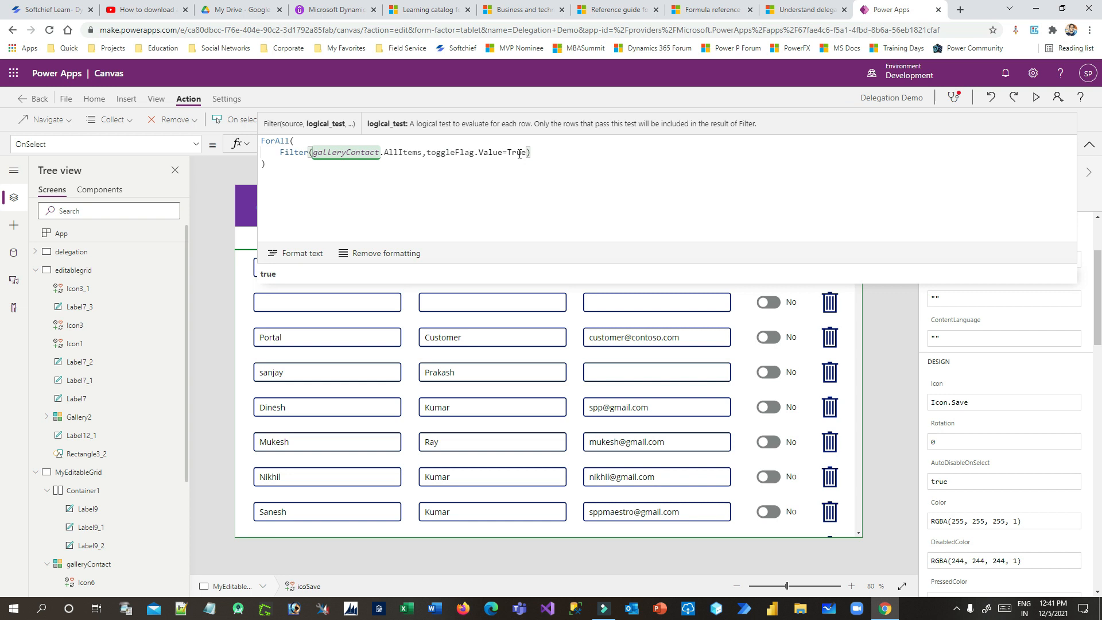
pyautogui.click(339, 271)
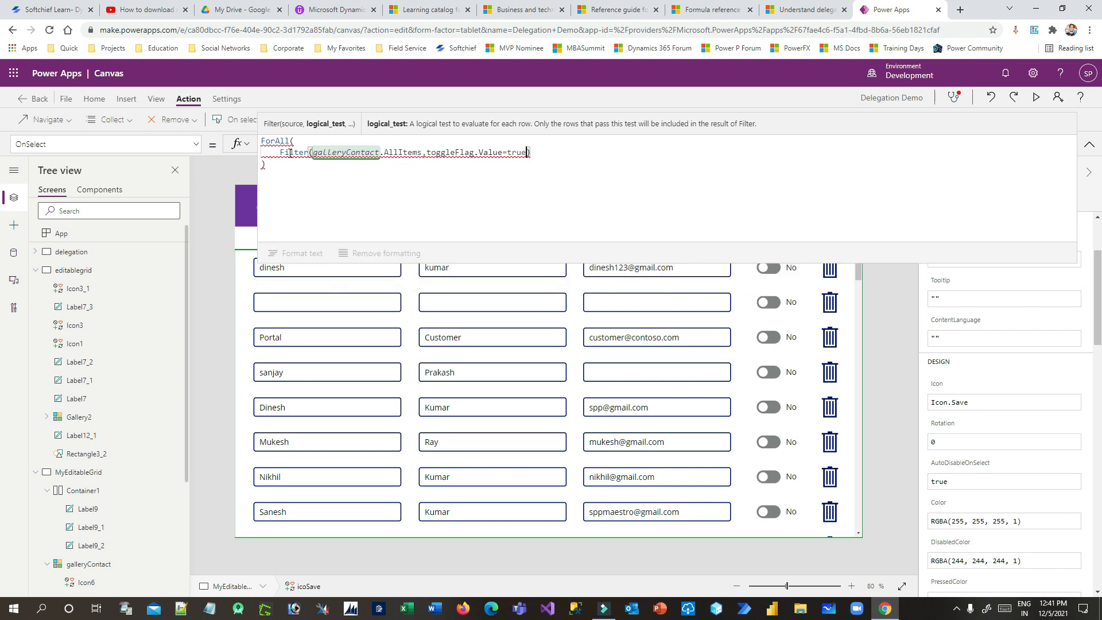
pyautogui.click(546, 153)
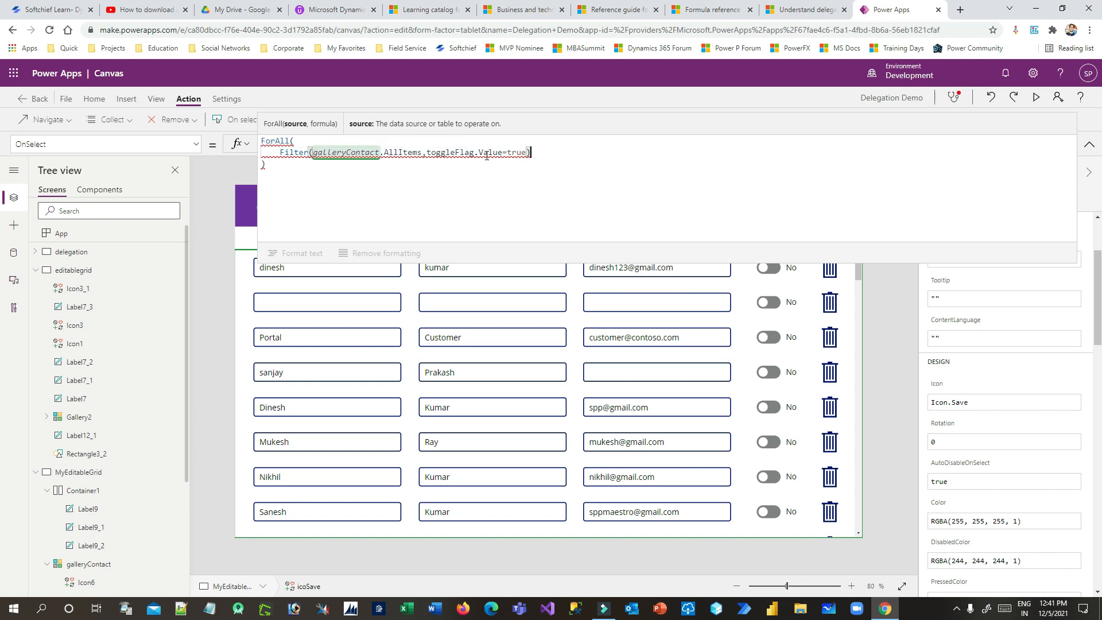
pyautogui.moveTo(436, 153); pyautogui.dragTo(528, 153)
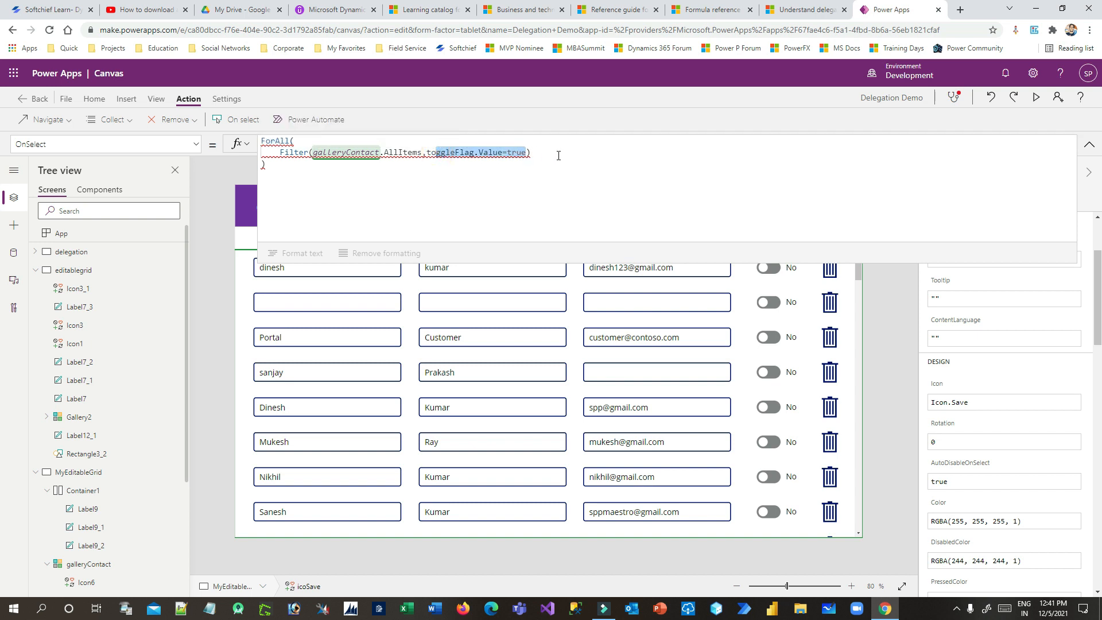
pyautogui.hotkey('ctrl', '+')
pyautogui.hotkey('ctrl', '+')
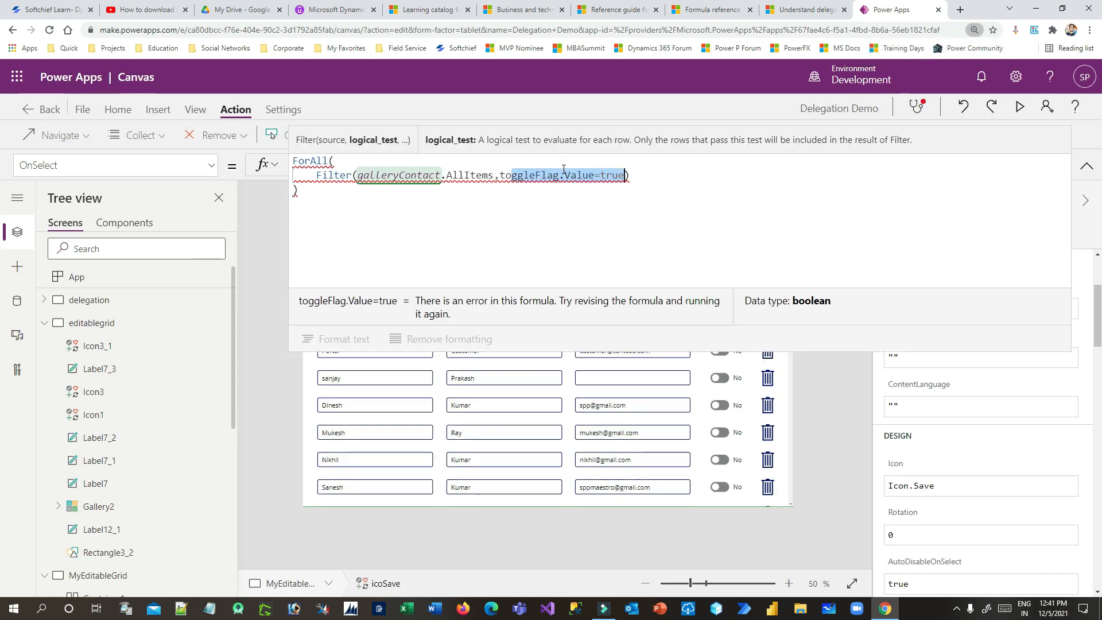
pyautogui.click(643, 176)
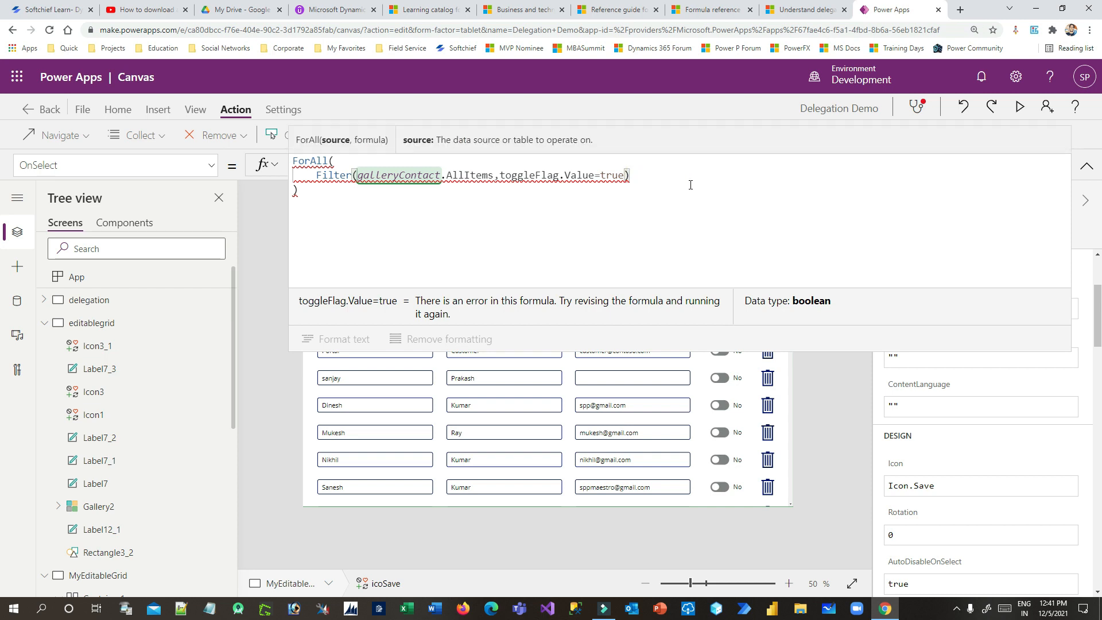
# Add Patch(Contacts, {Contact: ThisRecord.Contact} as the ForAll's second argument
pyautogui.write(',')
pyautogui.press('Return')
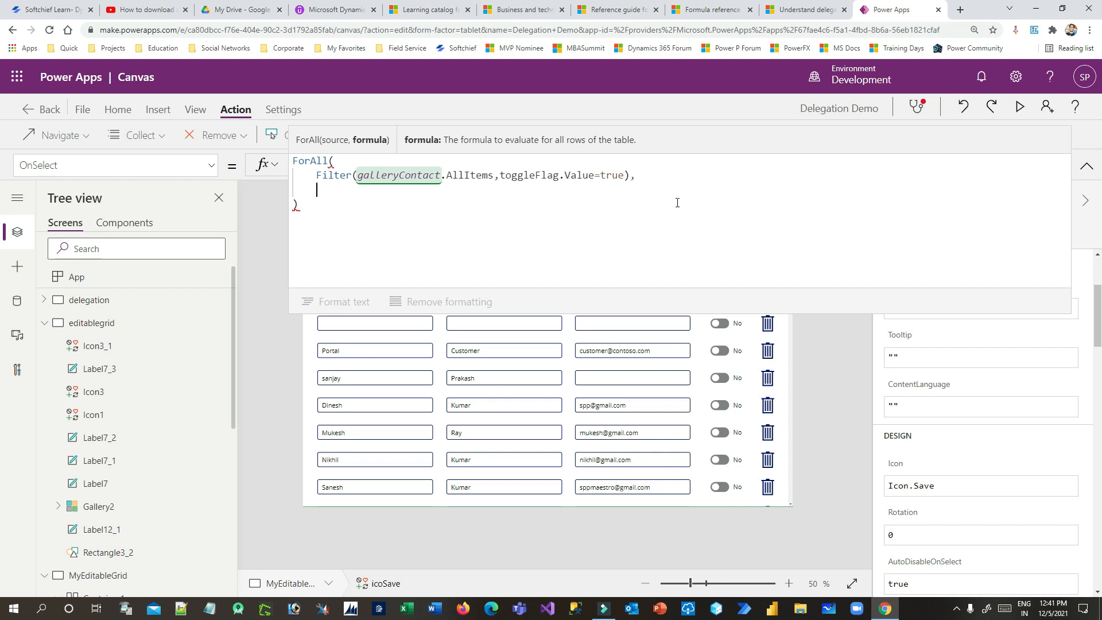
pyautogui.write('Patch')
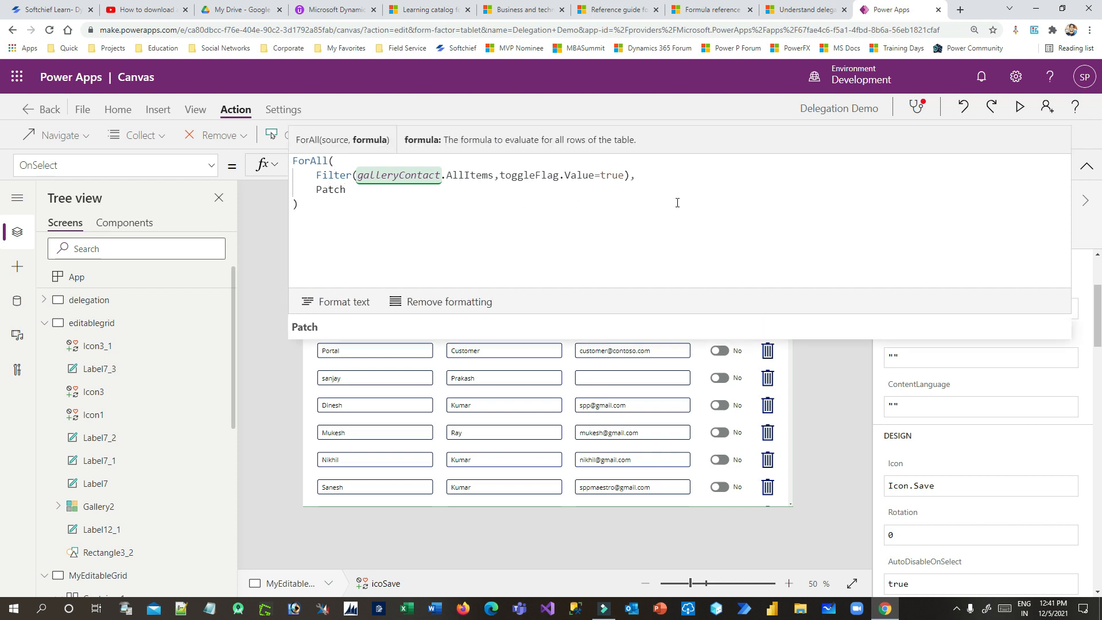
pyautogui.write('(')
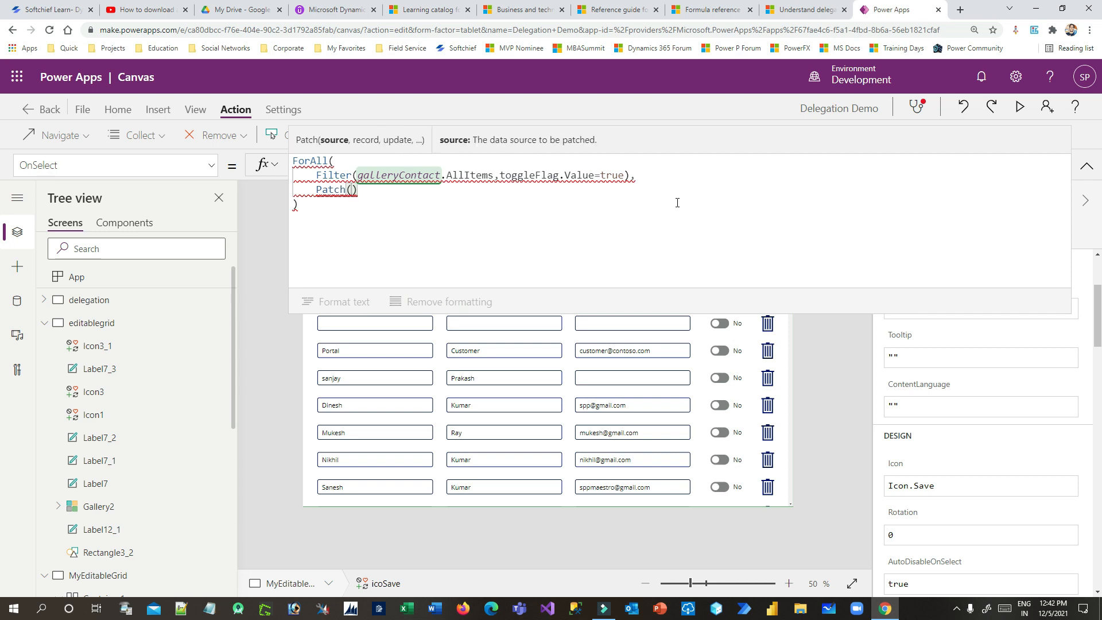
pyautogui.write('COntacts')
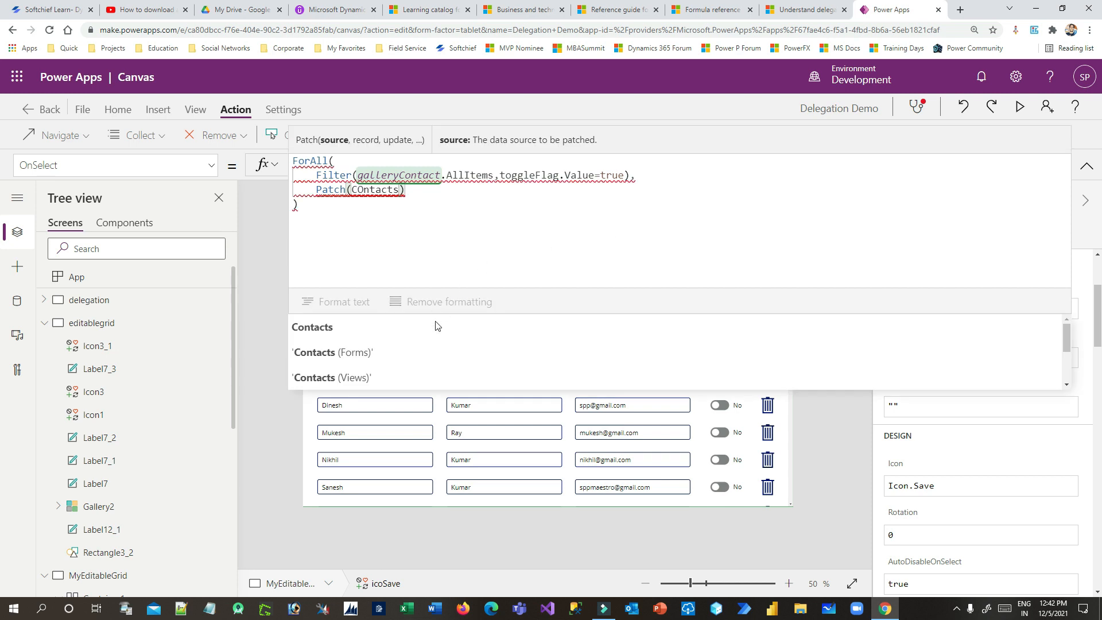
pyautogui.click(437, 323)
pyautogui.write(',')
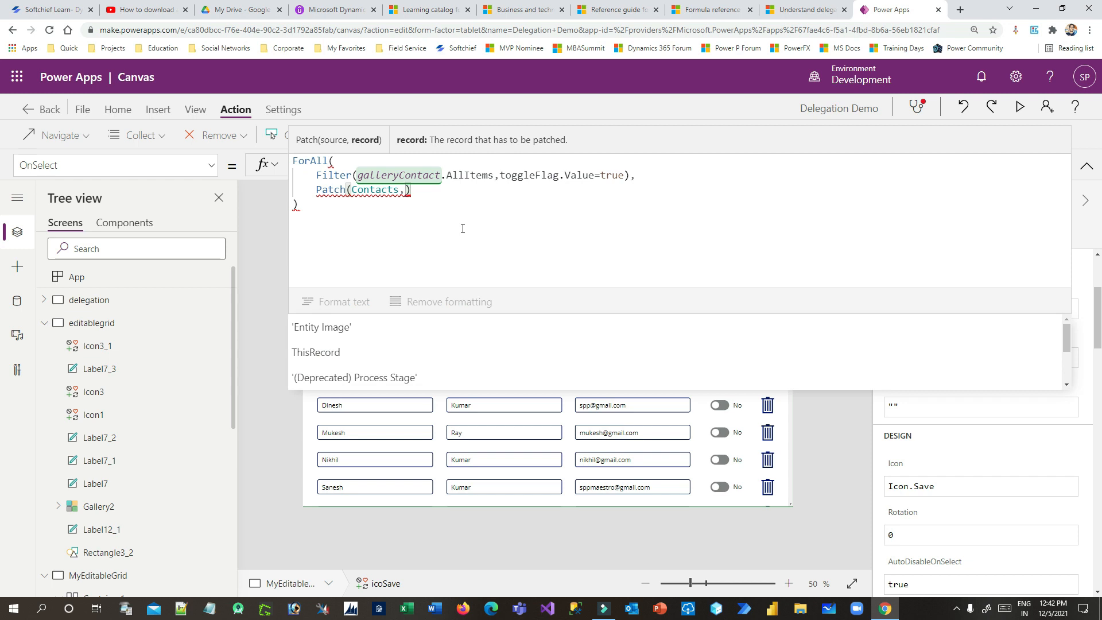
pyautogui.write('{')
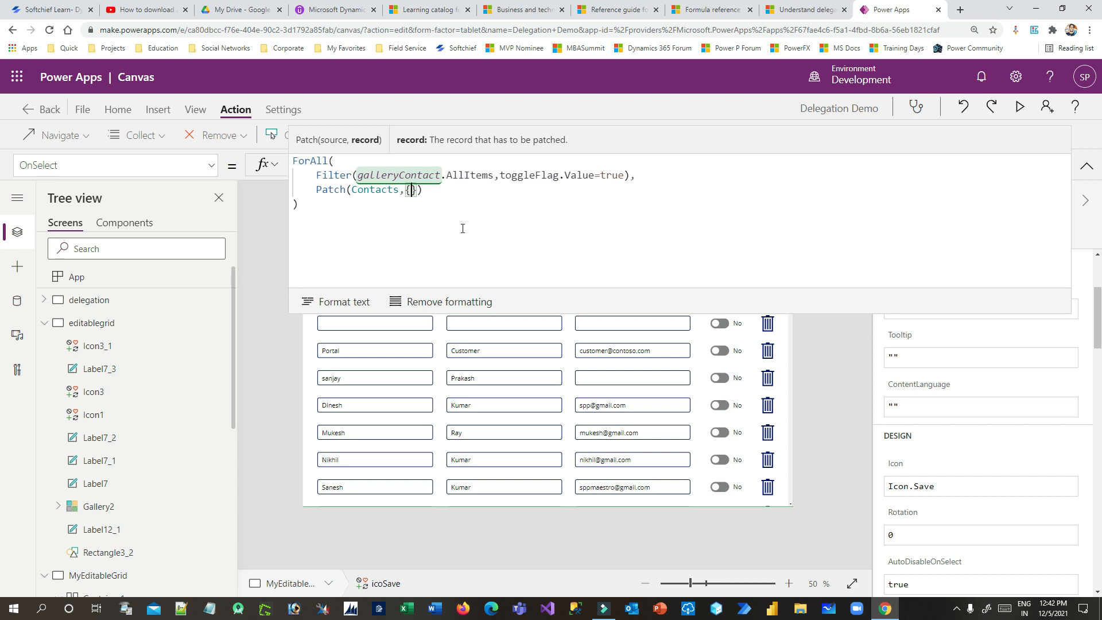
pyautogui.write('Contact:')
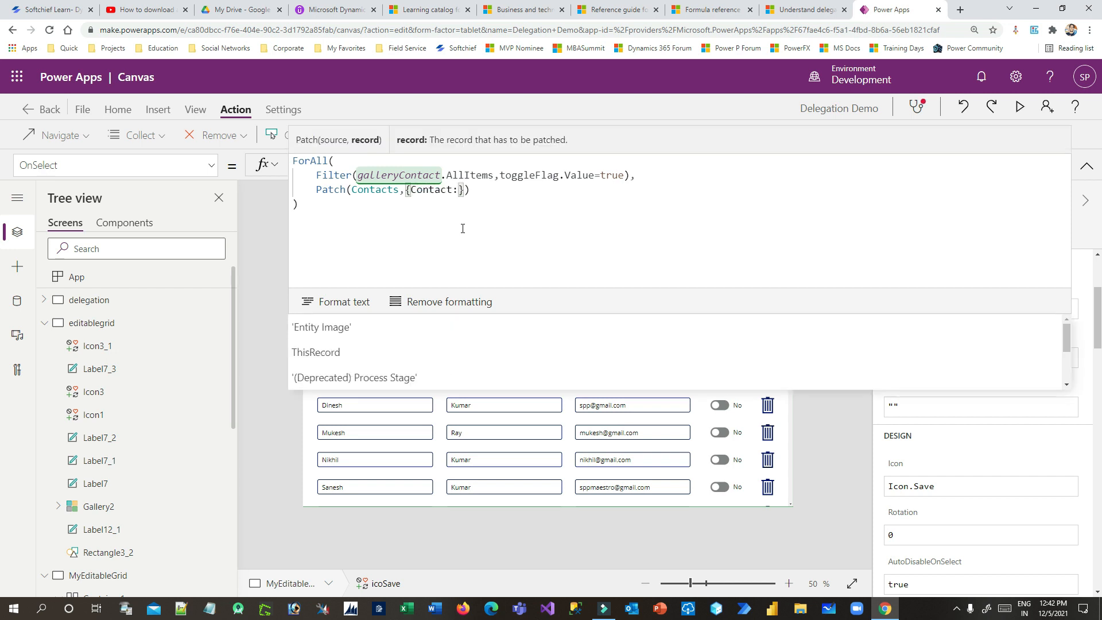
pyautogui.press('Down')
pyautogui.press('Down')
pyautogui.press('Tab')
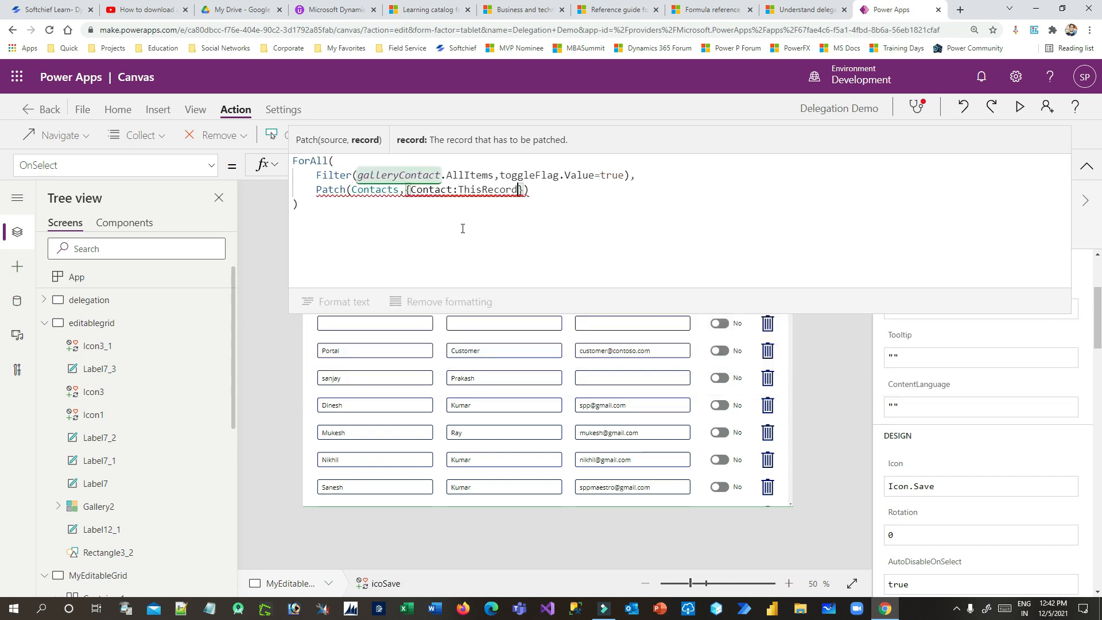
pyautogui.write('.Co')
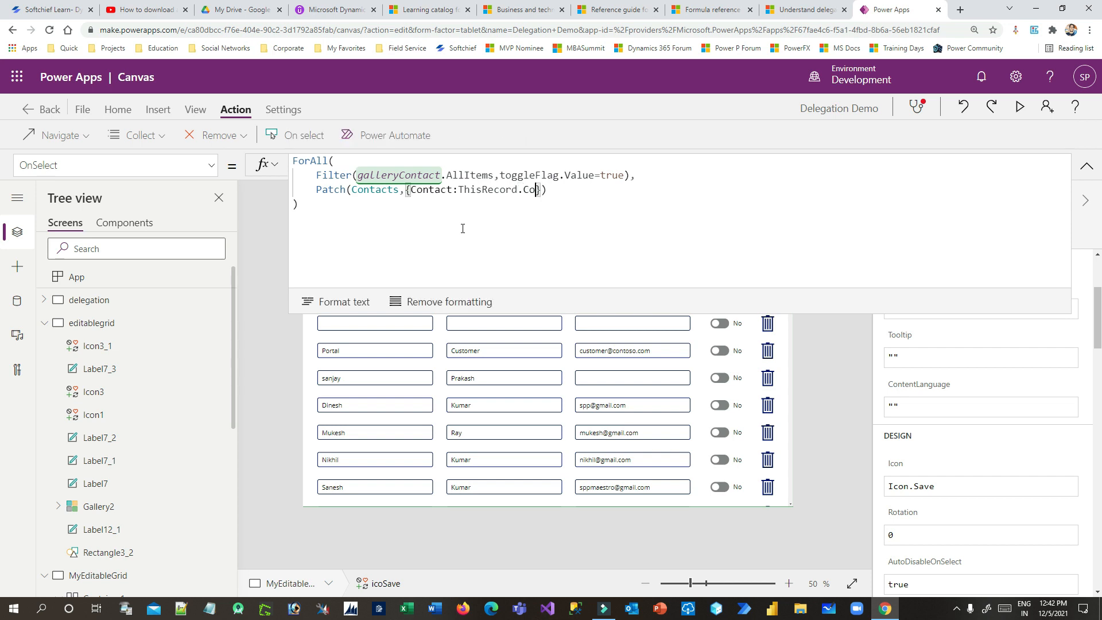
pyautogui.press('Tab')
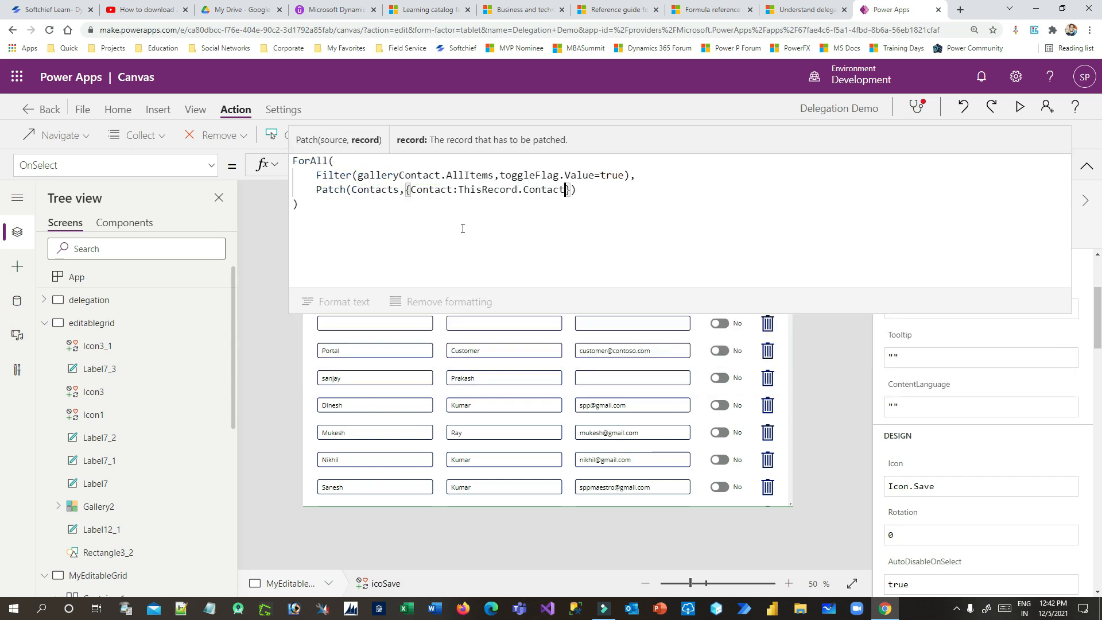
# Close the Patch call with an empty update record {}
pyautogui.moveTo(571, 190); pyautogui.dragTo(406, 190)
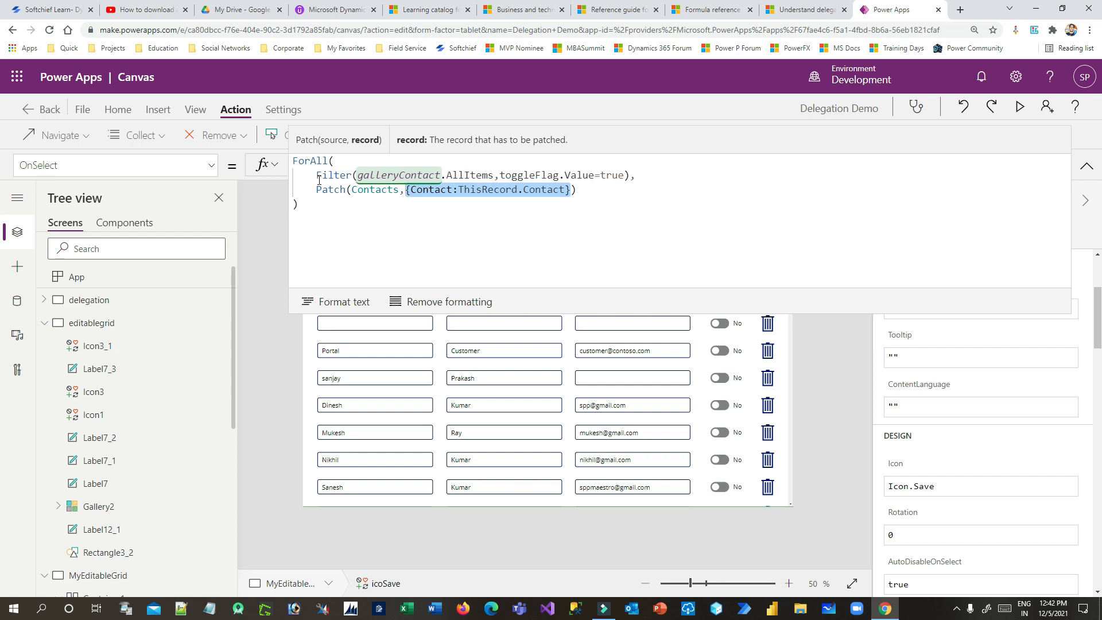
pyautogui.click(572, 191)
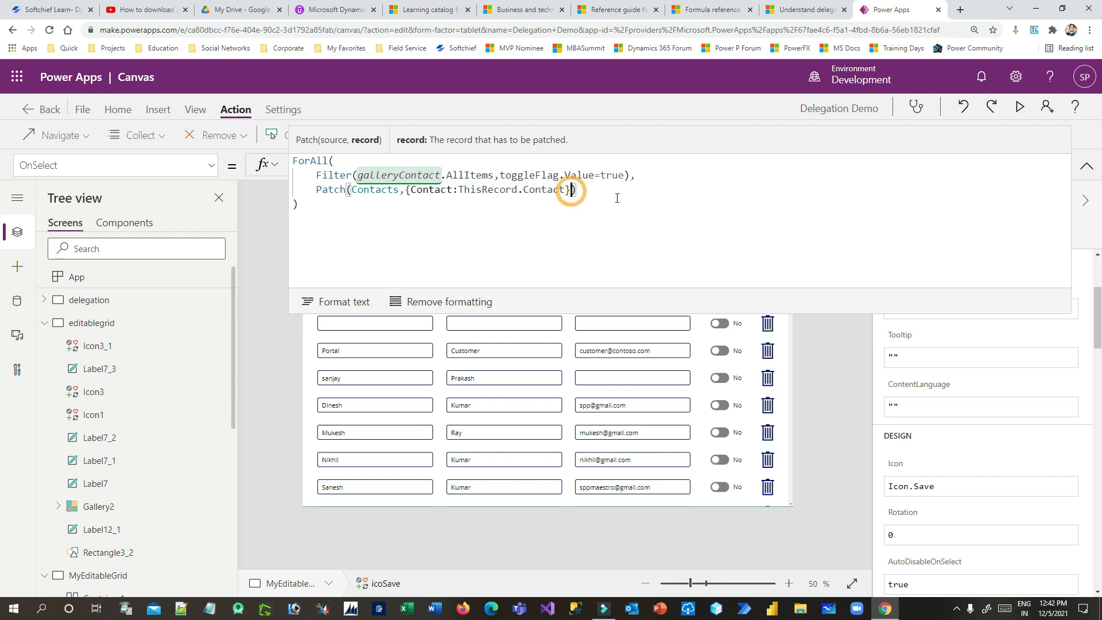
pyautogui.doubleClick(492, 189)
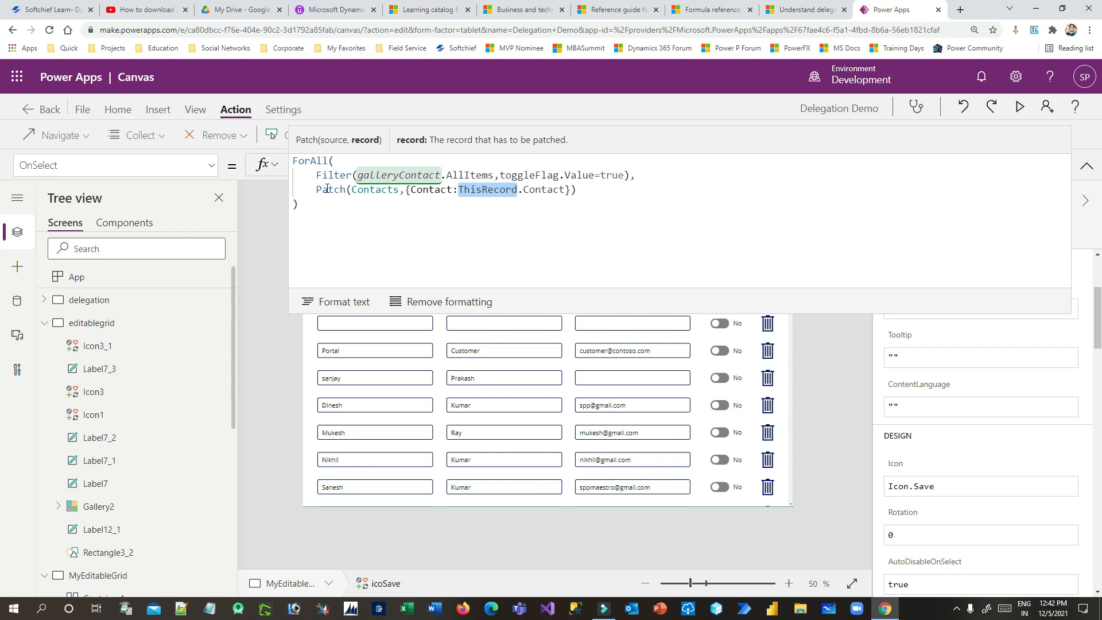
pyautogui.click(623, 198)
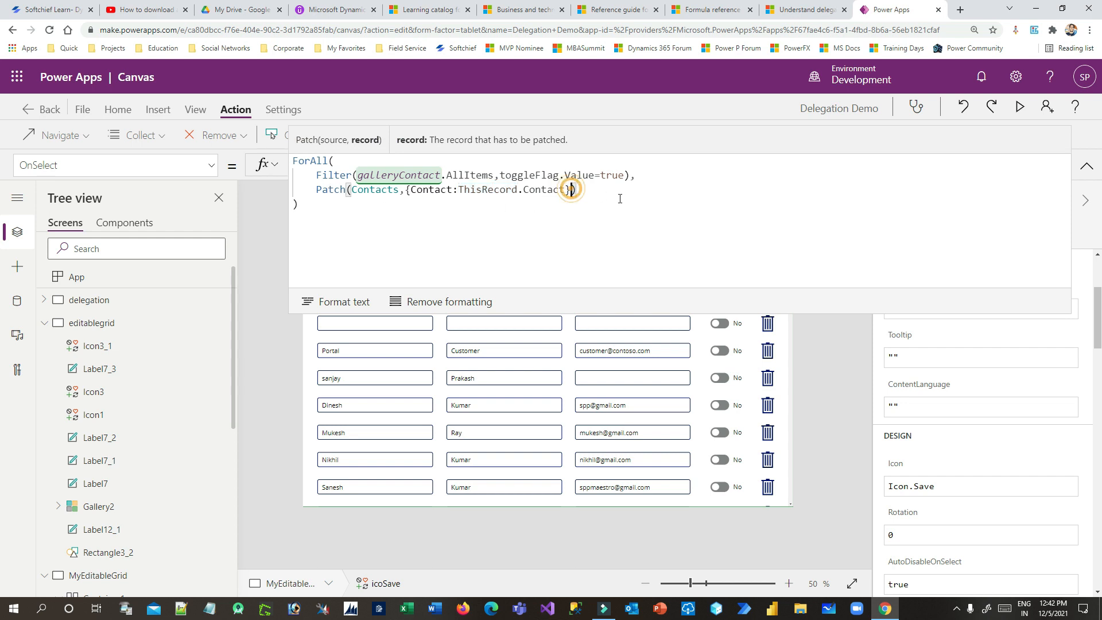
pyautogui.write(',')
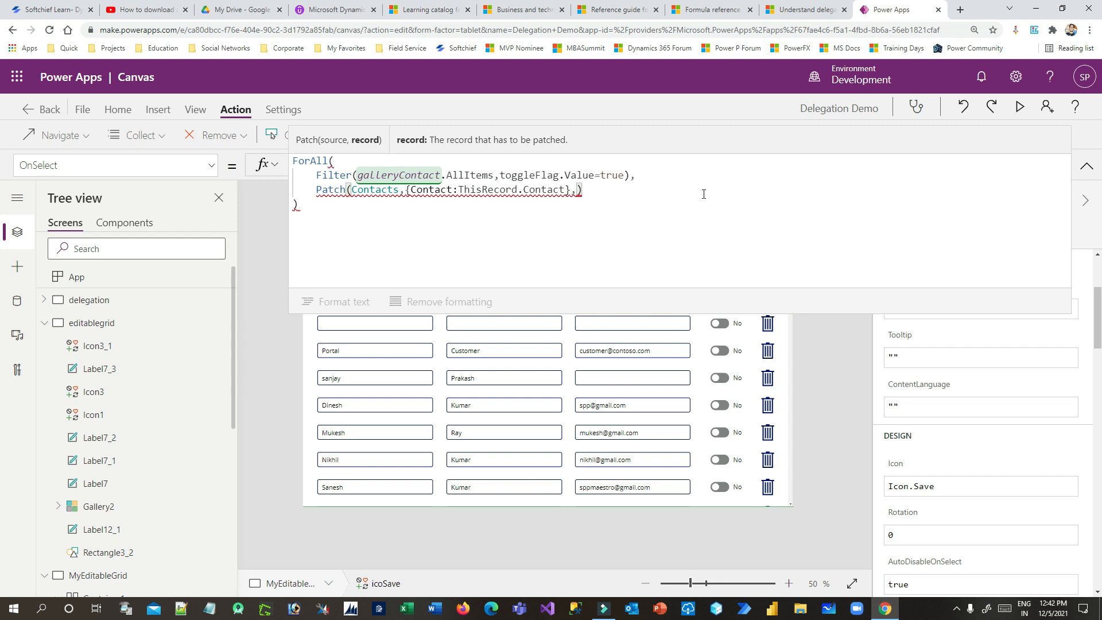
pyautogui.write('{}')
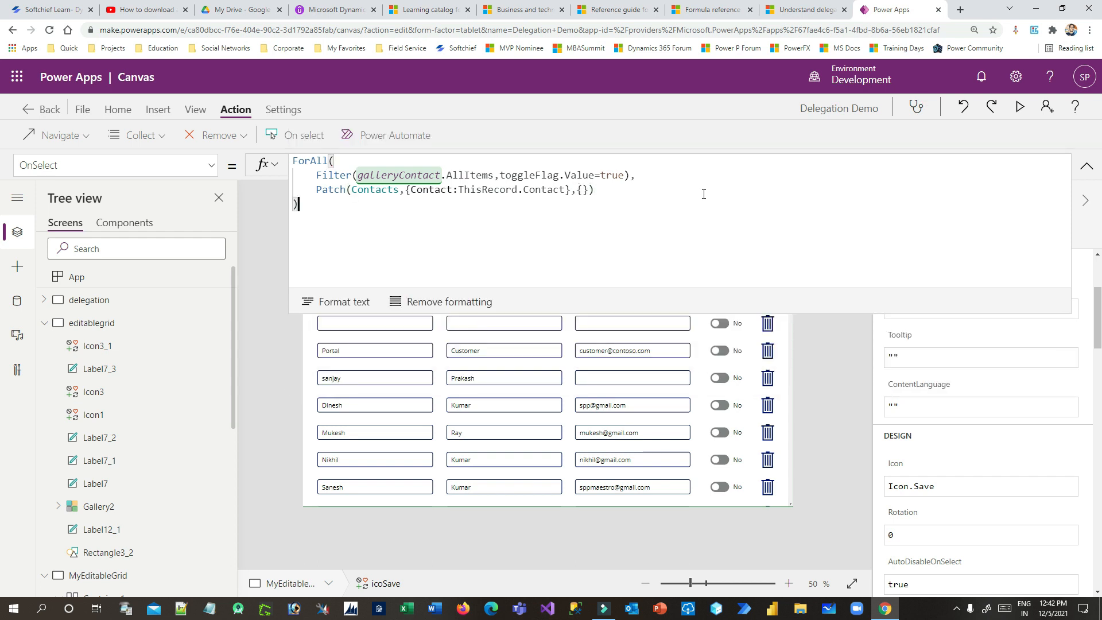
pyautogui.click(579, 189)
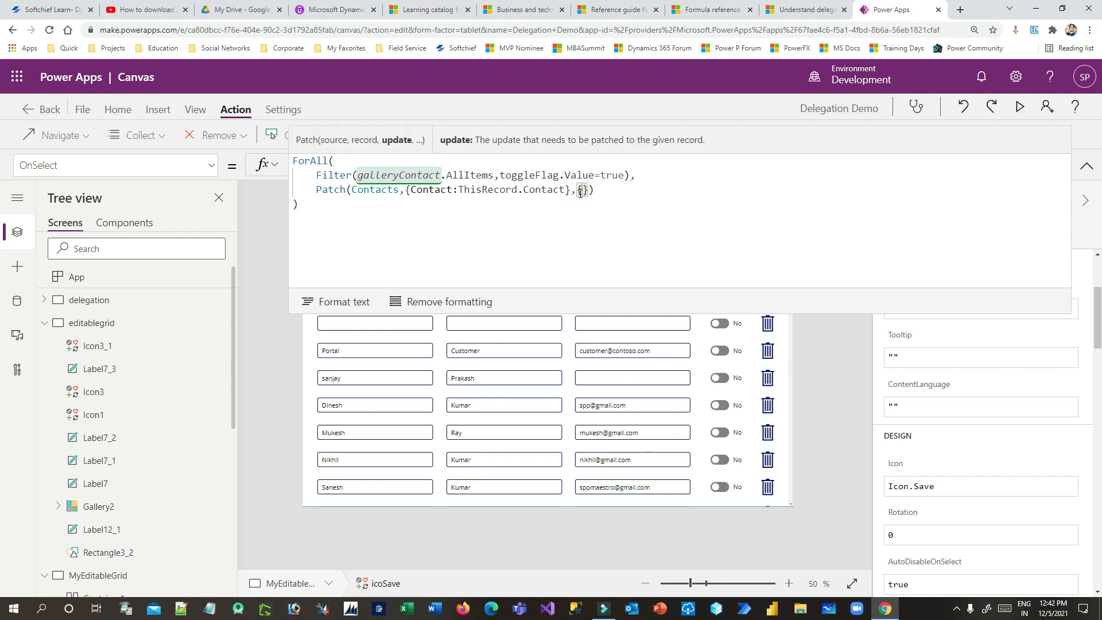
# Map 'First Name' to txtFirstName.Text and 'Last Name' to txtLastName.Text in the update record
pyautogui.write('First')
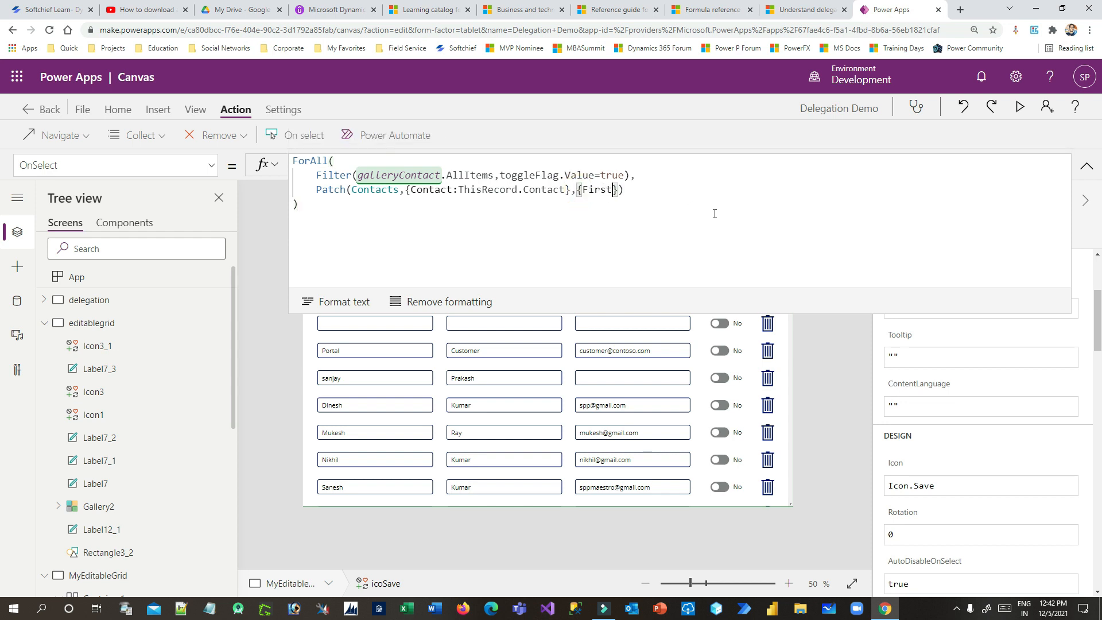
pyautogui.press('Tab')
pyautogui.write(':txtFir')
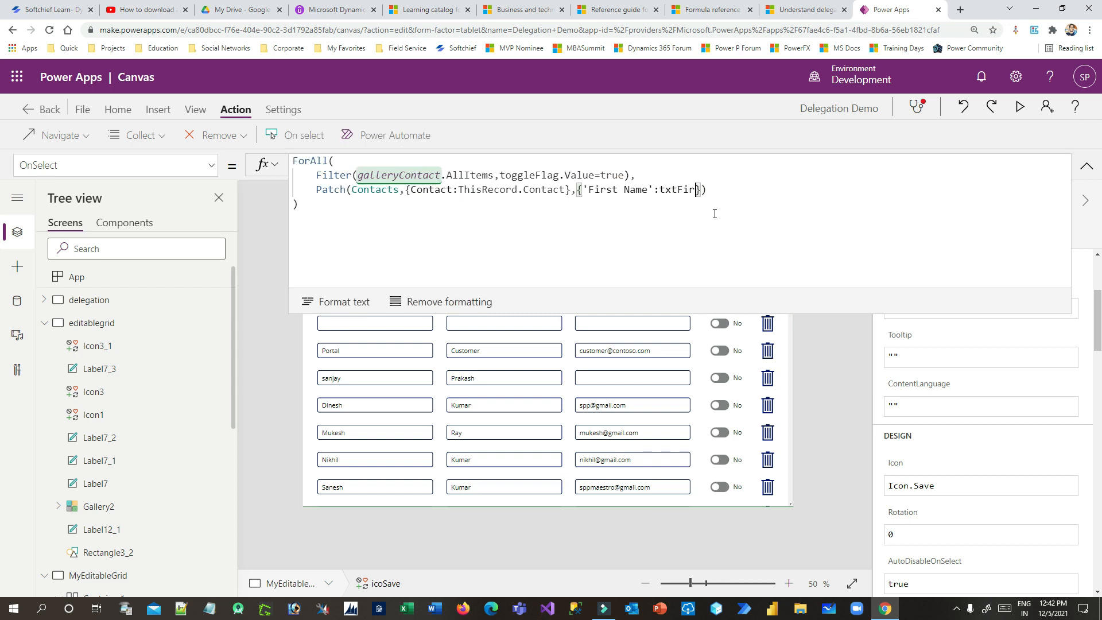
pyautogui.press('Tab')
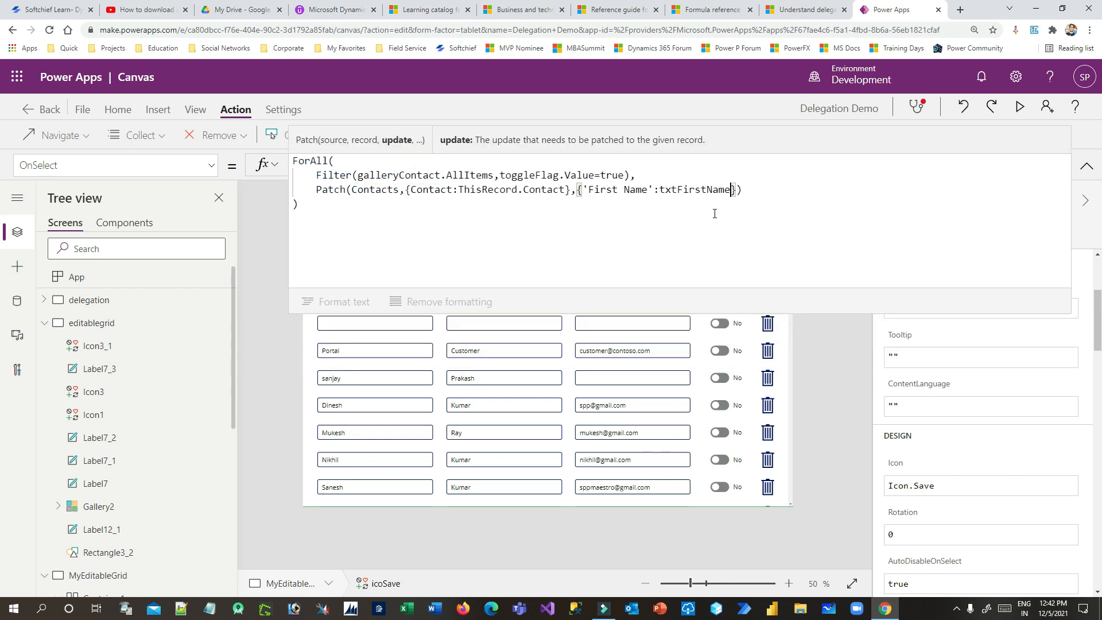
pyautogui.write('.Tt')
pyautogui.press('BackSpace')
pyautogui.write('ext')
pyautogui.write(",'L")
pyautogui.write('ast')
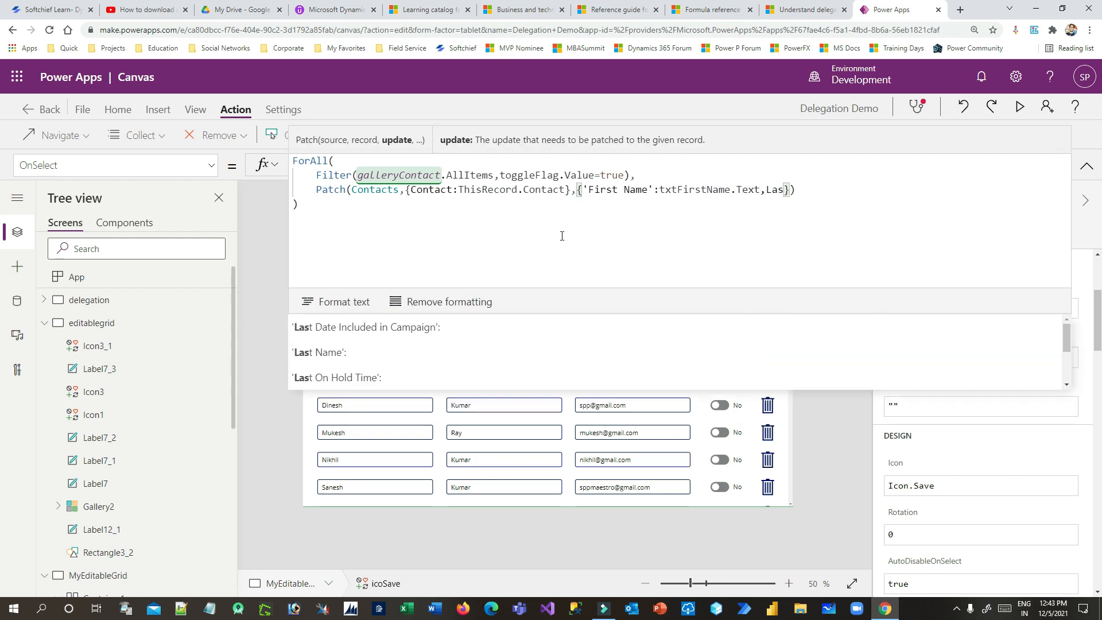
pyautogui.click(370, 348)
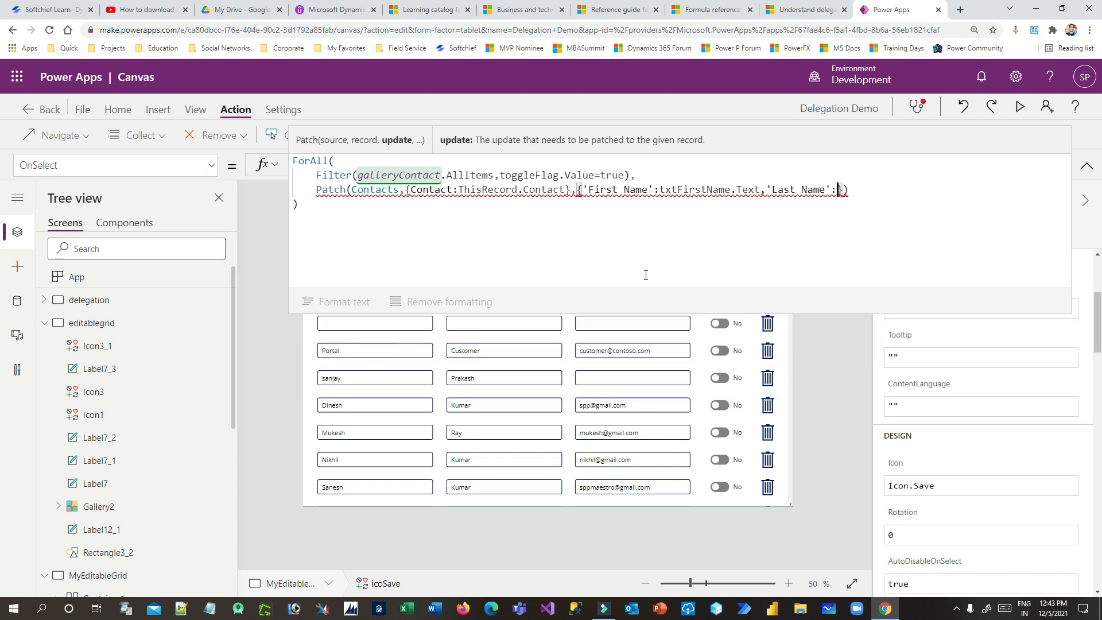
pyautogui.write('txtLa')
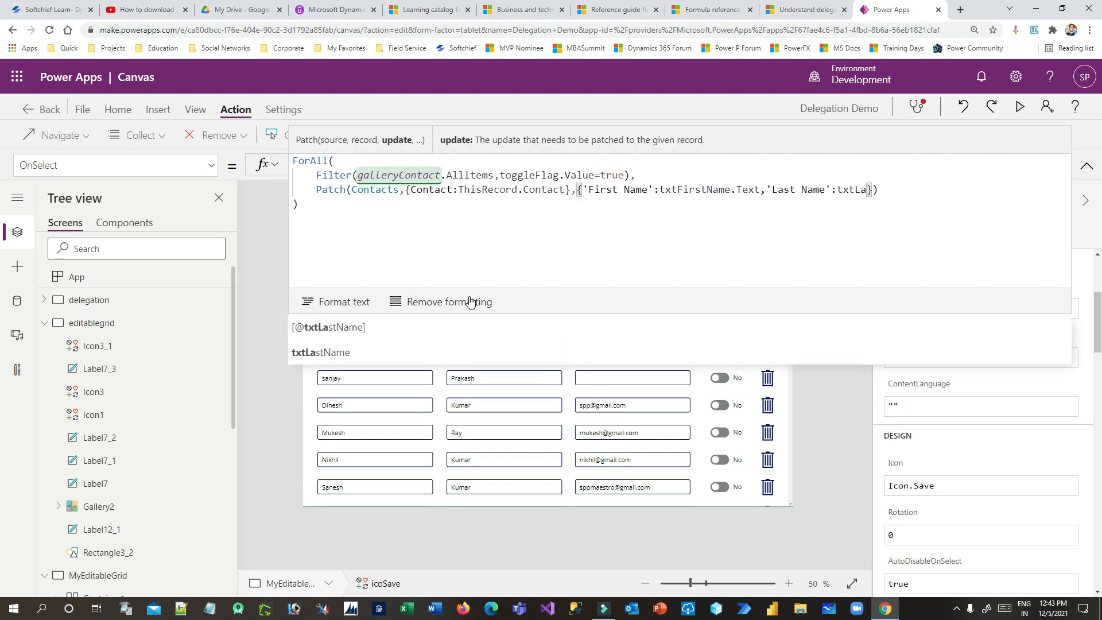
pyautogui.click(363, 352)
pyautogui.write('.Text')
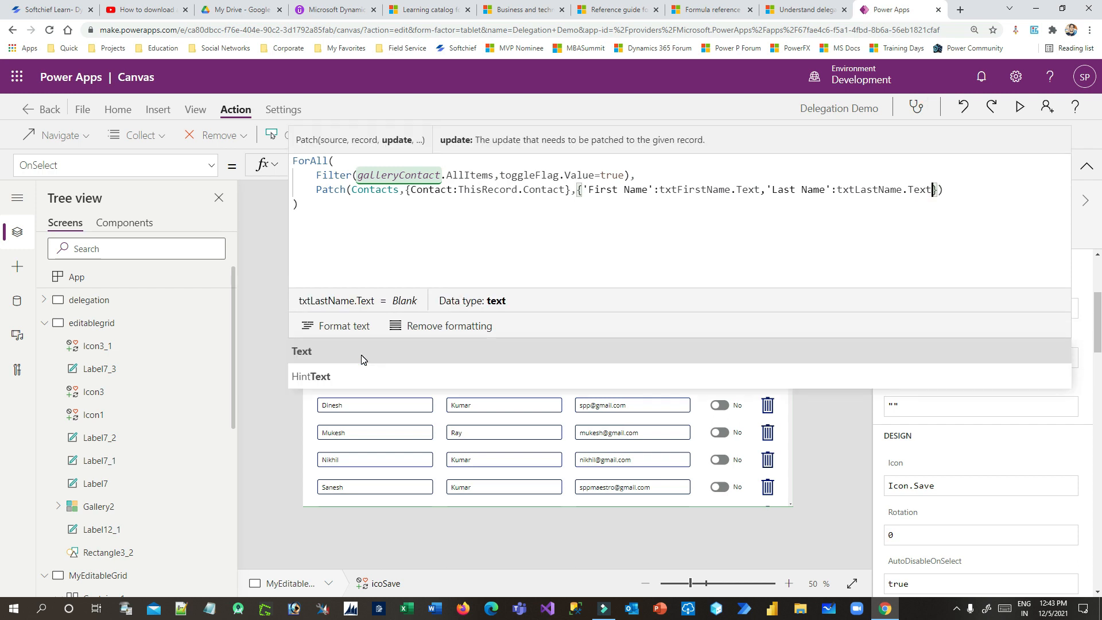
pyautogui.write(',Email')
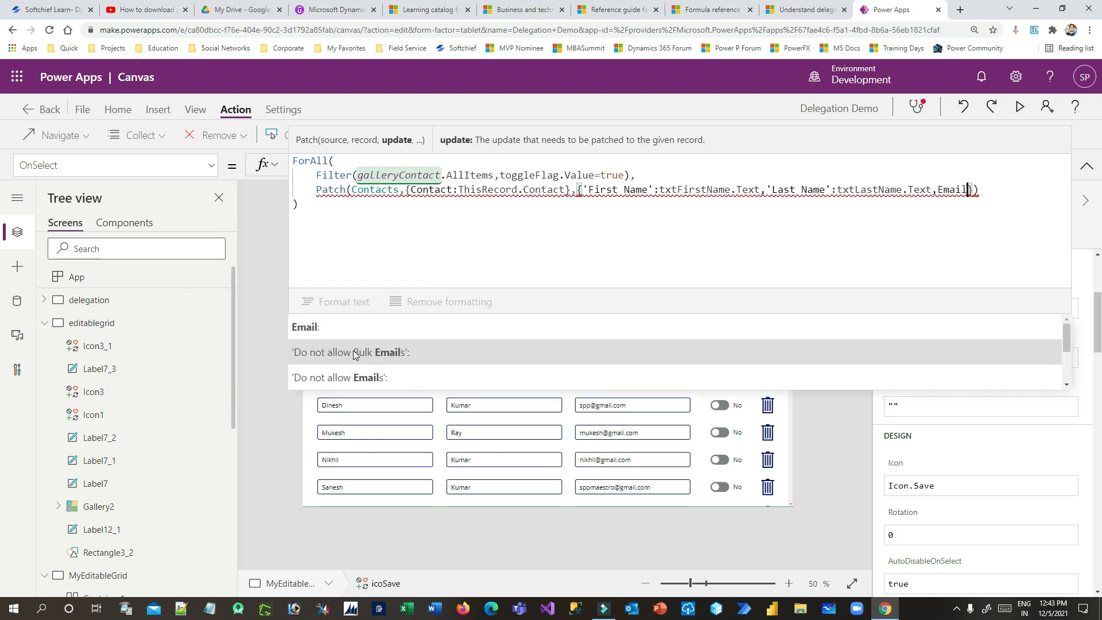
# Map Email to txtEmauil.Text, replacing a wrongly inserted bulk-emails column
pyautogui.click(355, 352)
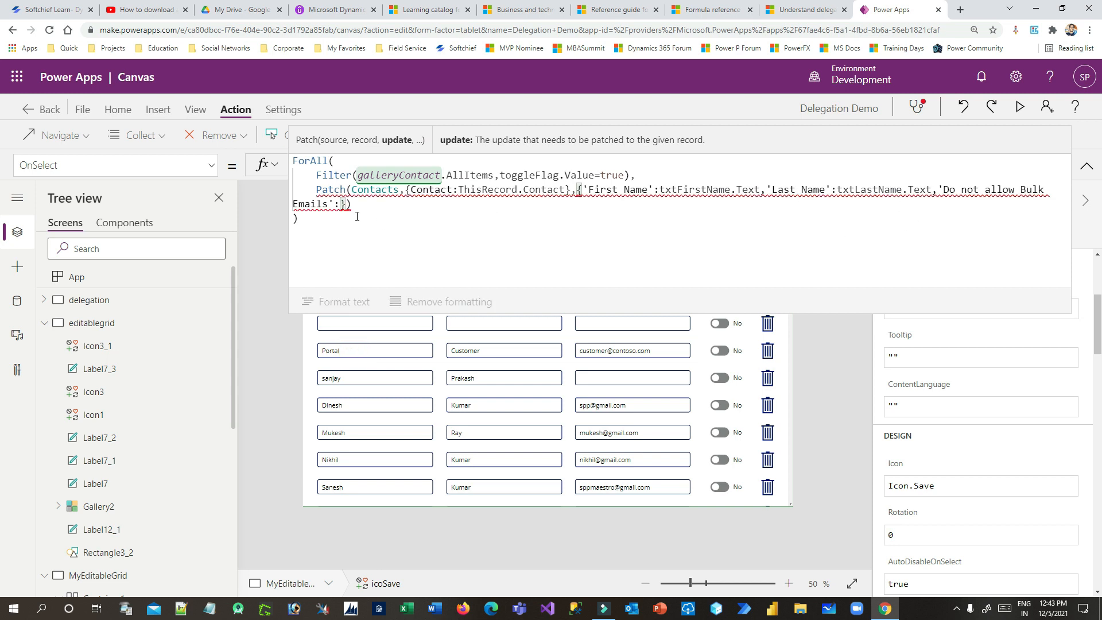
pyautogui.moveTo(943, 190); pyautogui.dragTo(331, 200)
pyautogui.press('BackSpace')
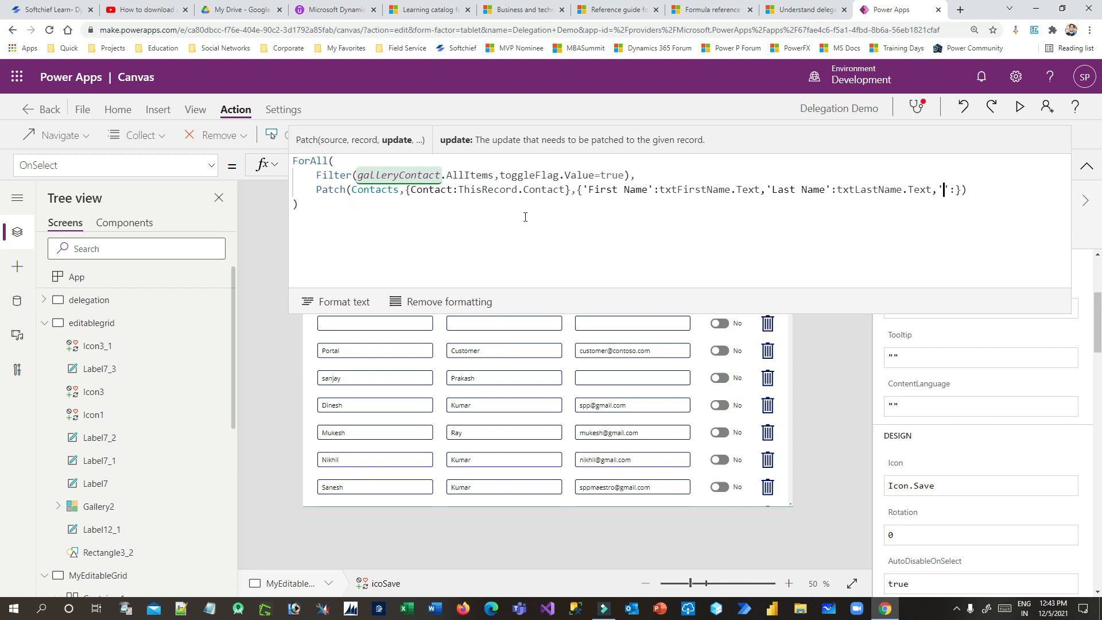
pyautogui.moveTo(955, 189); pyautogui.dragTo(941, 189)
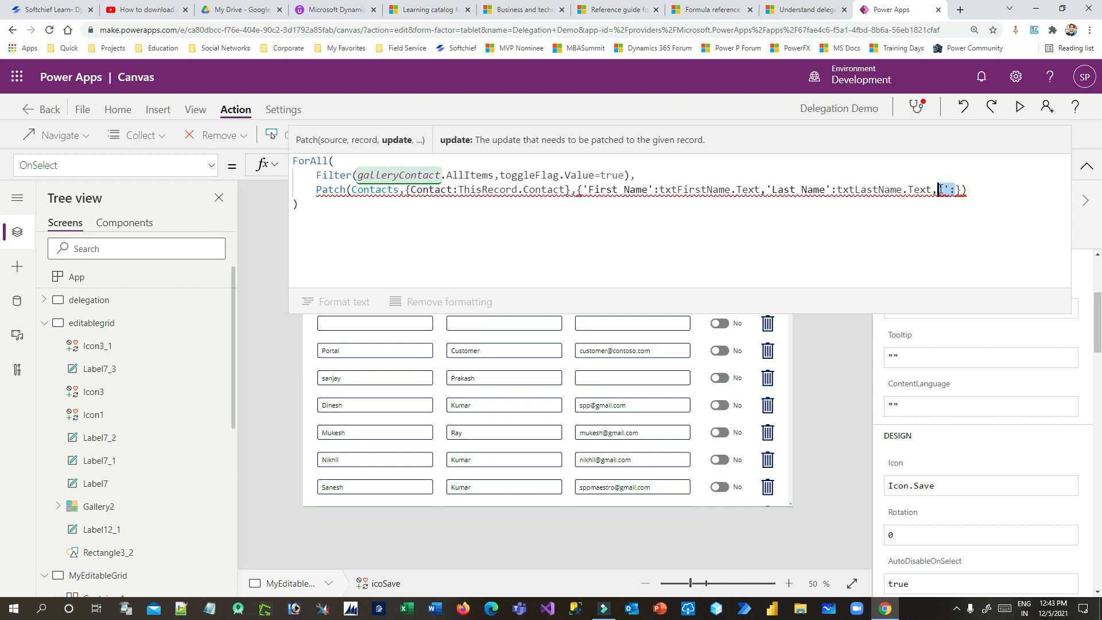
pyautogui.write('Email')
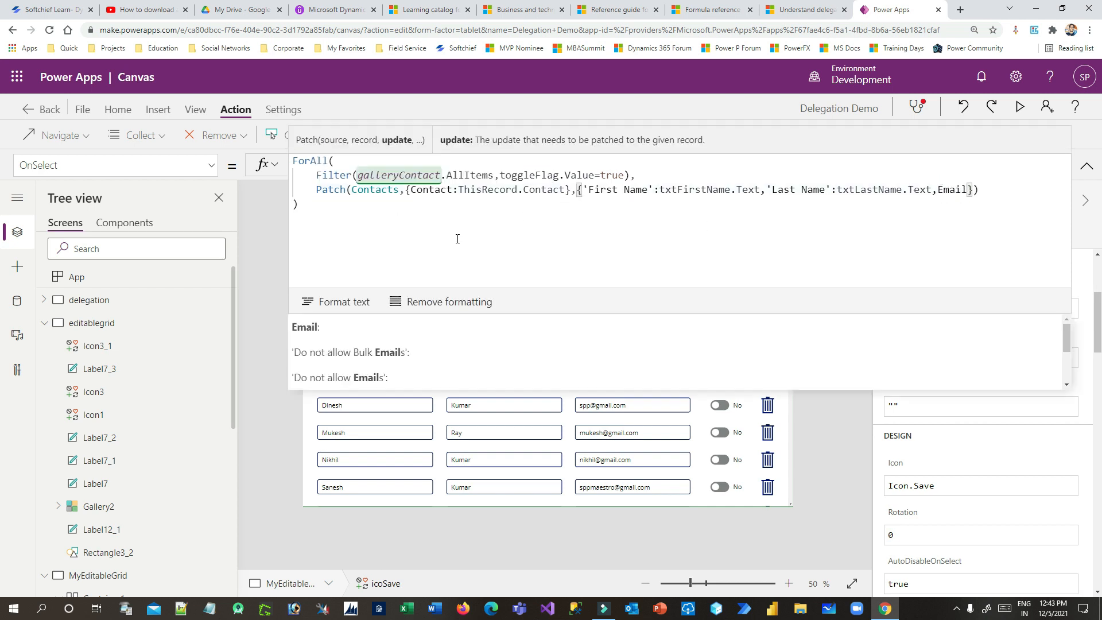
pyautogui.click(308, 330)
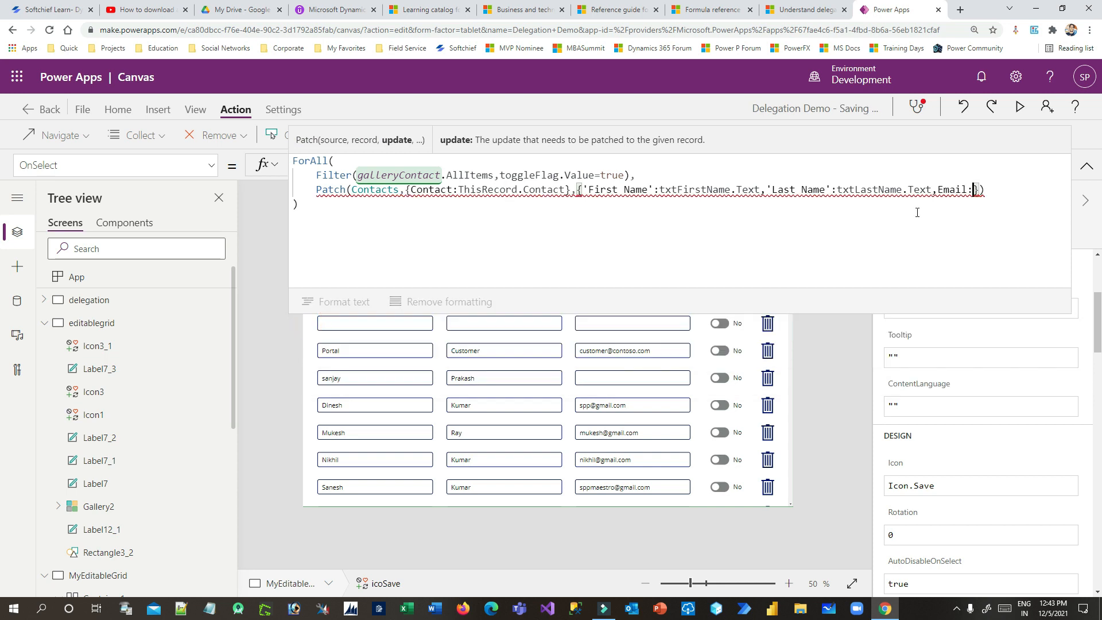
pyautogui.write('txte')
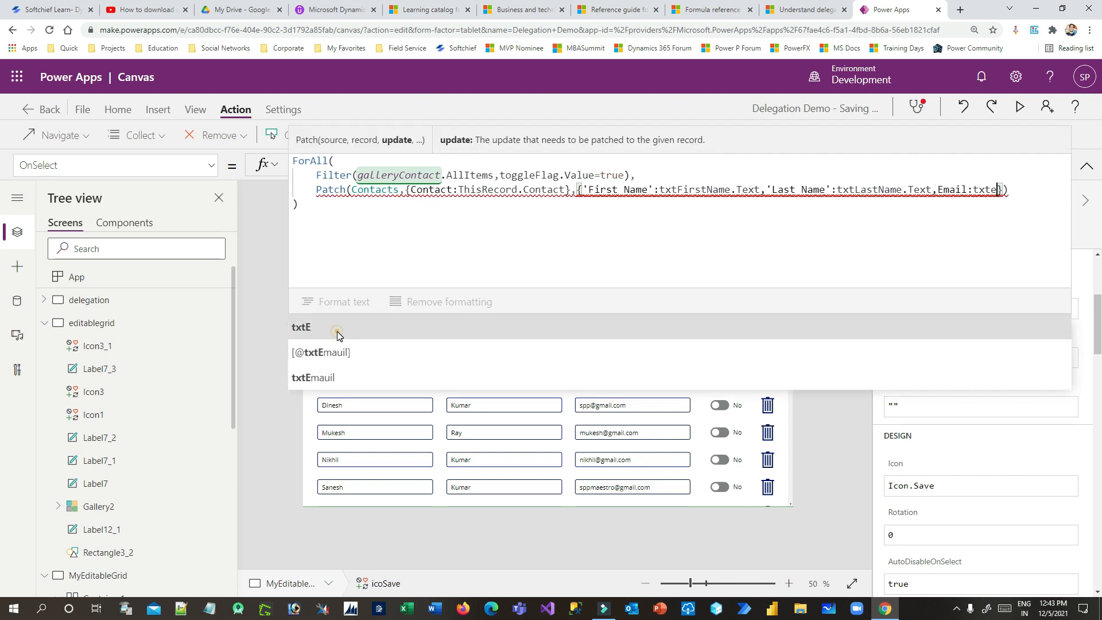
pyautogui.click(342, 373)
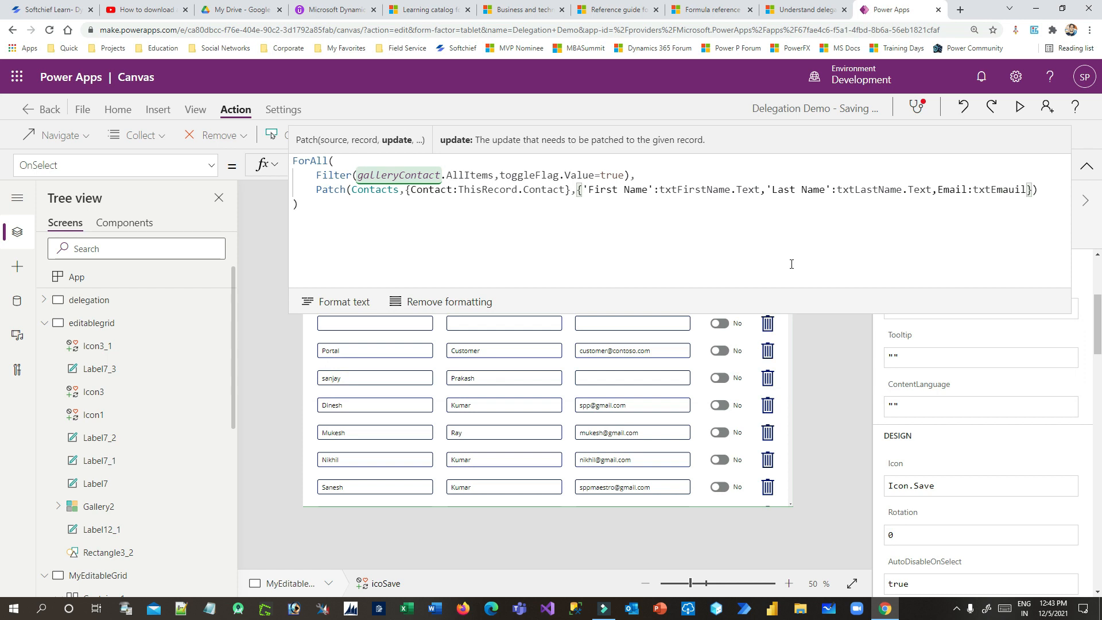
pyautogui.write('.Text}')
# Format the formula into indented lines and enlarge the formula bar to show it all
pyautogui.click(406, 245)
pyautogui.click(343, 306)
pyautogui.moveTo(438, 315); pyautogui.dragTo(434, 472)
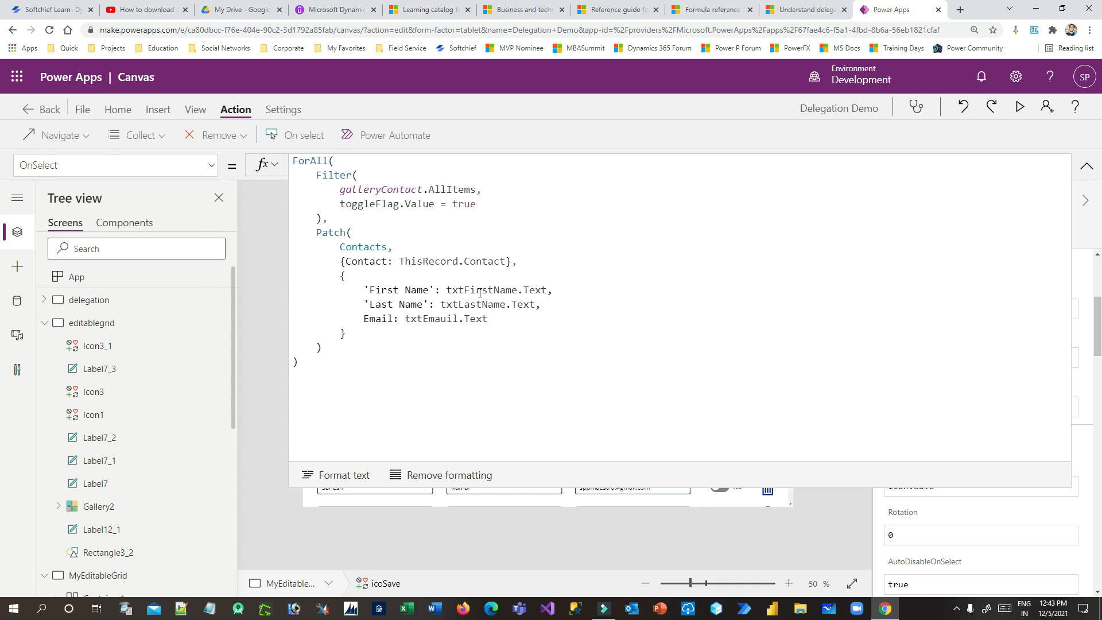
# Append ; Notify("REcords Updated.", NotificationType.Success) after ForAll, then collapse the formula bar and select the screen
pyautogui.click(318, 367)
pyautogui.write(';')
pyautogui.hotkey('shift', 'Return')
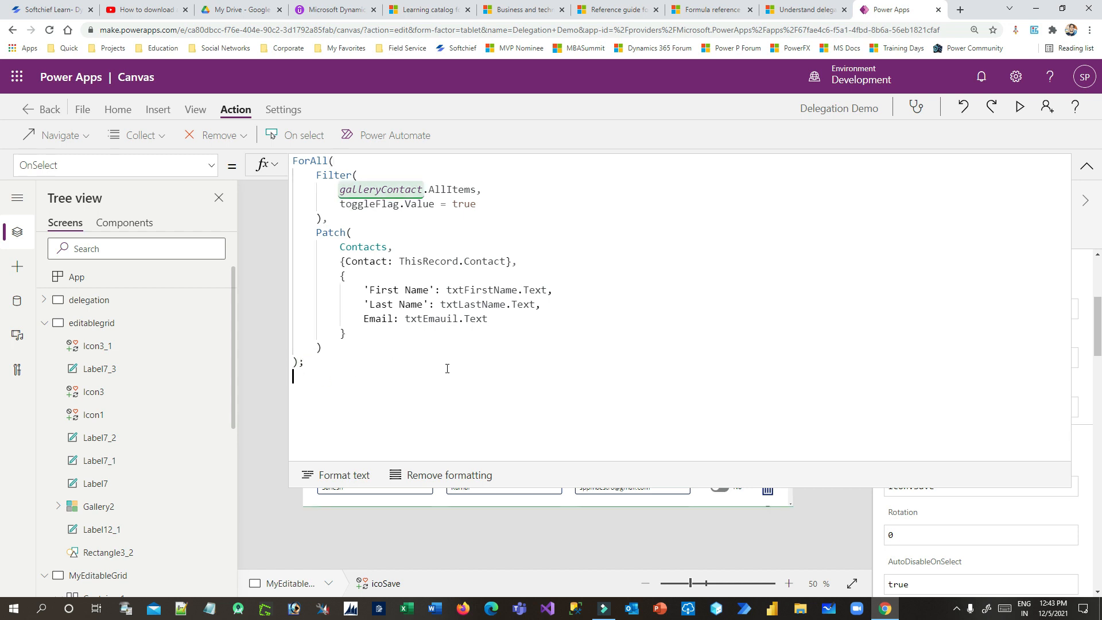
pyautogui.write('Notif')
pyautogui.write('y')
pyautogui.write('()')
pyautogui.write('"REcor')
pyautogui.write('ds Updated')
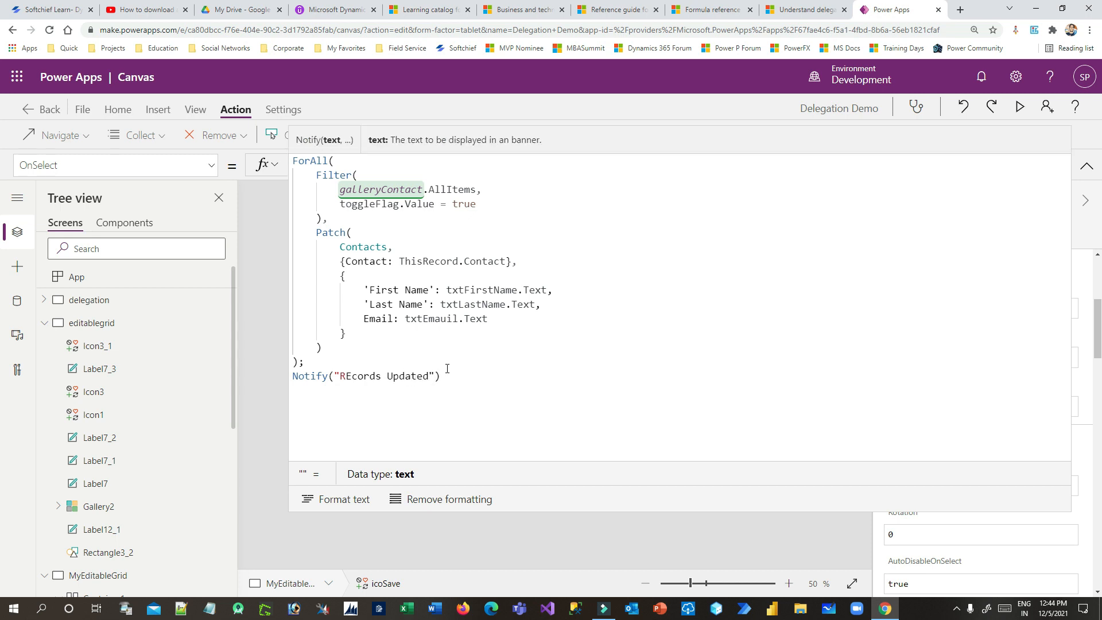
pyautogui.write('.",')
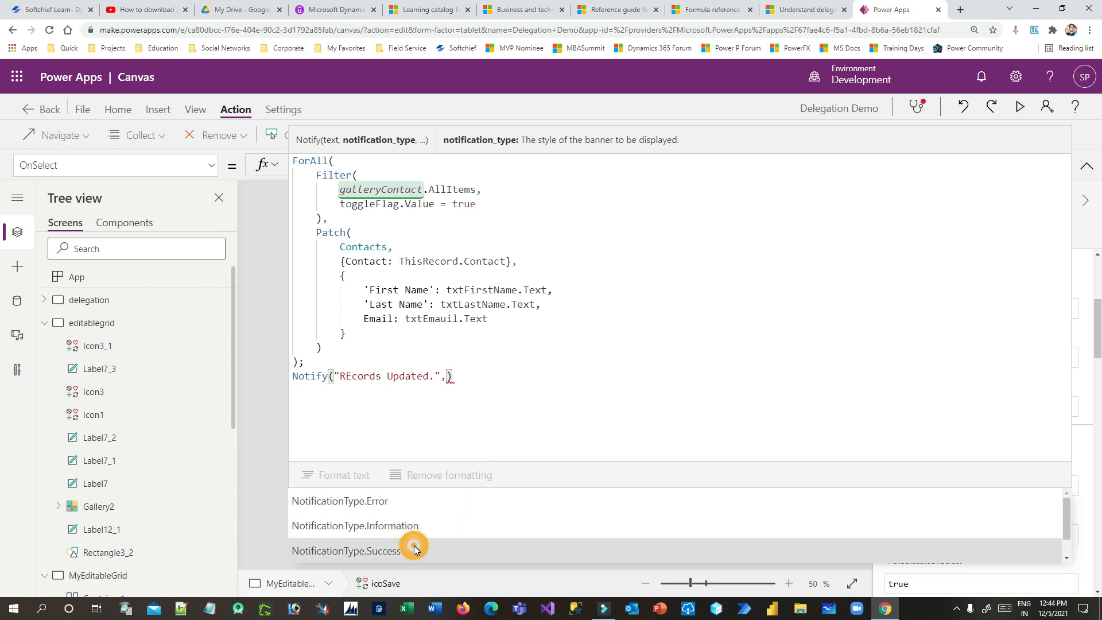
pyautogui.click(414, 548)
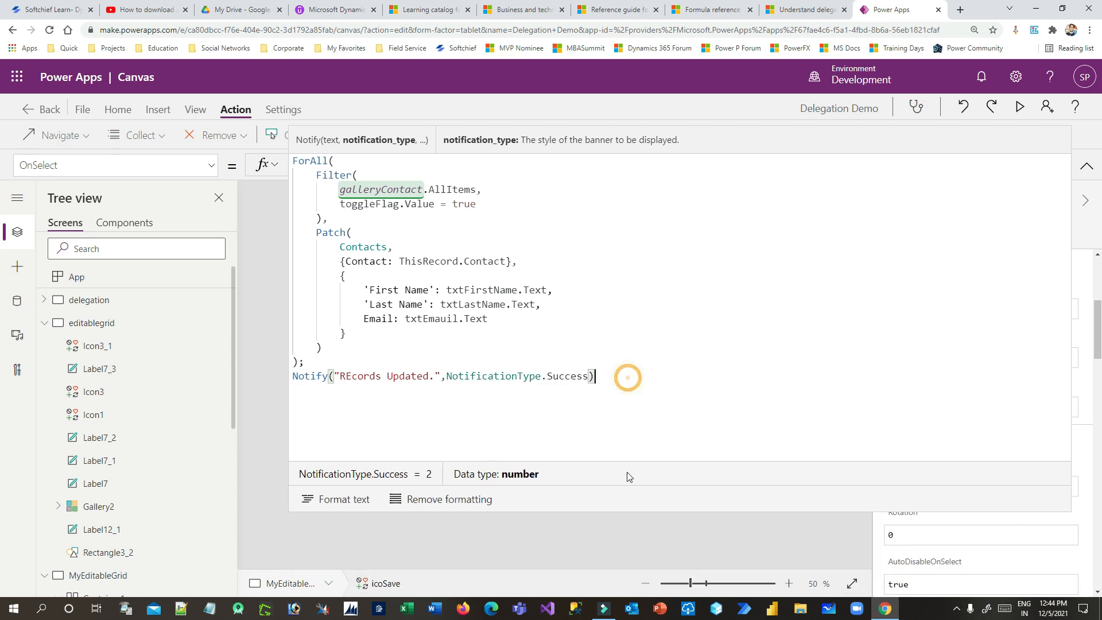
pyautogui.click(608, 509)
pyautogui.moveTo(613, 488); pyautogui.dragTo(658, 132)
pyautogui.click(831, 277)
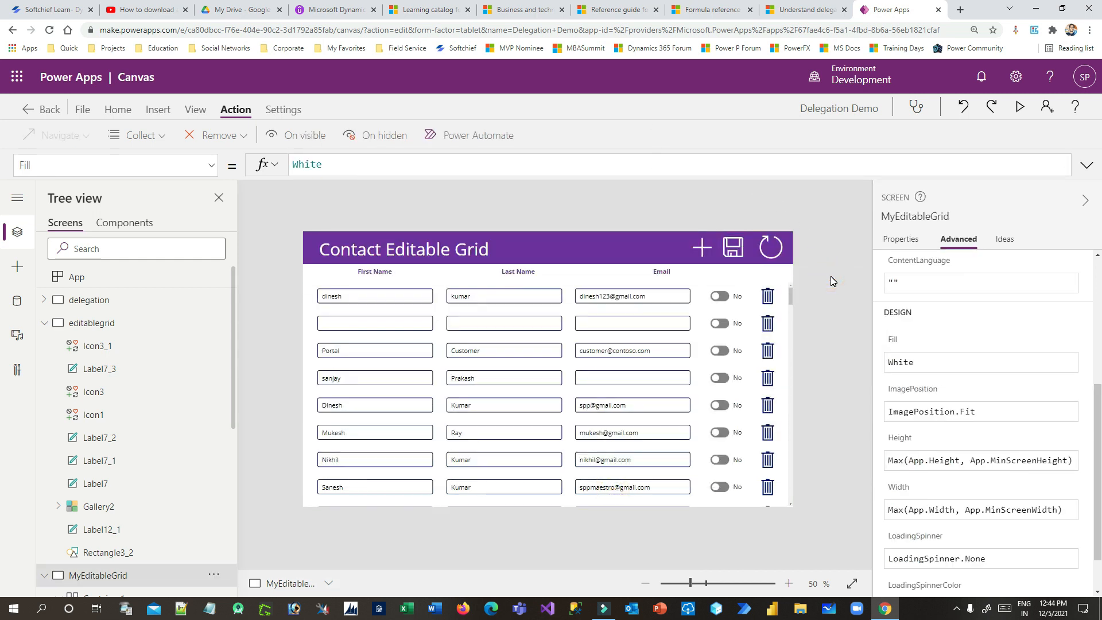
# Preview the app and edit the first row's first name, last name and email
pyautogui.click(1019, 108)
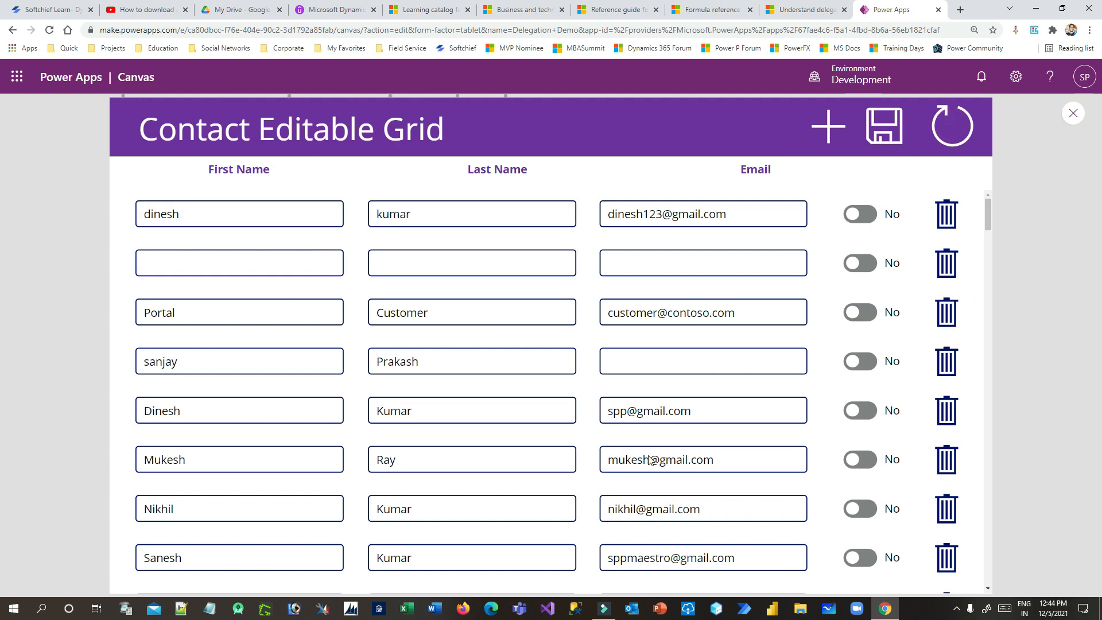
pyautogui.doubleClick(255, 207)
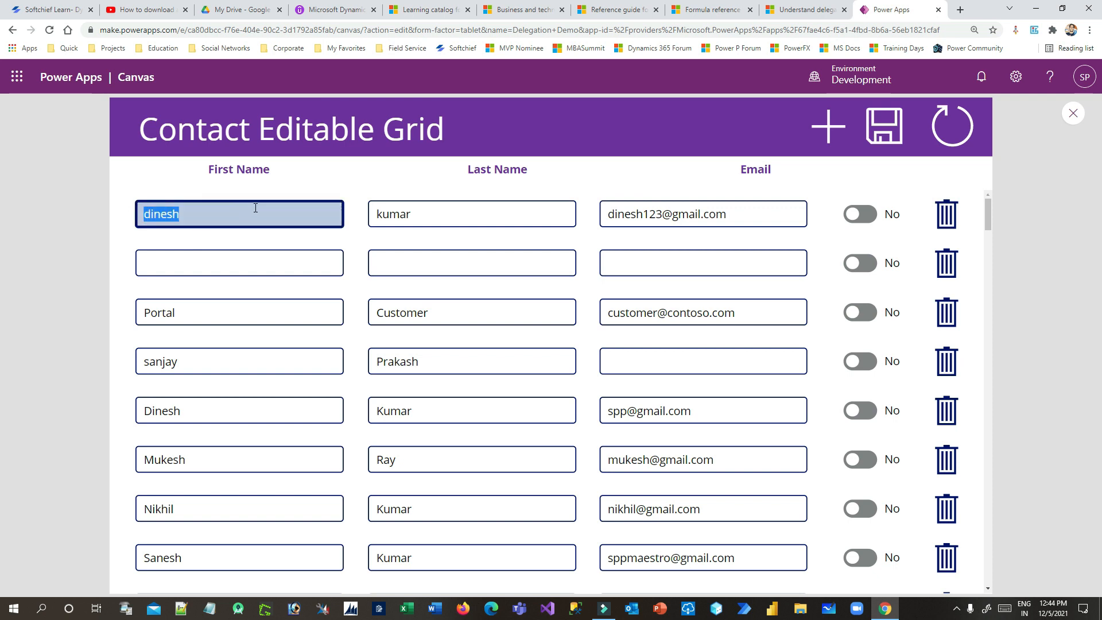
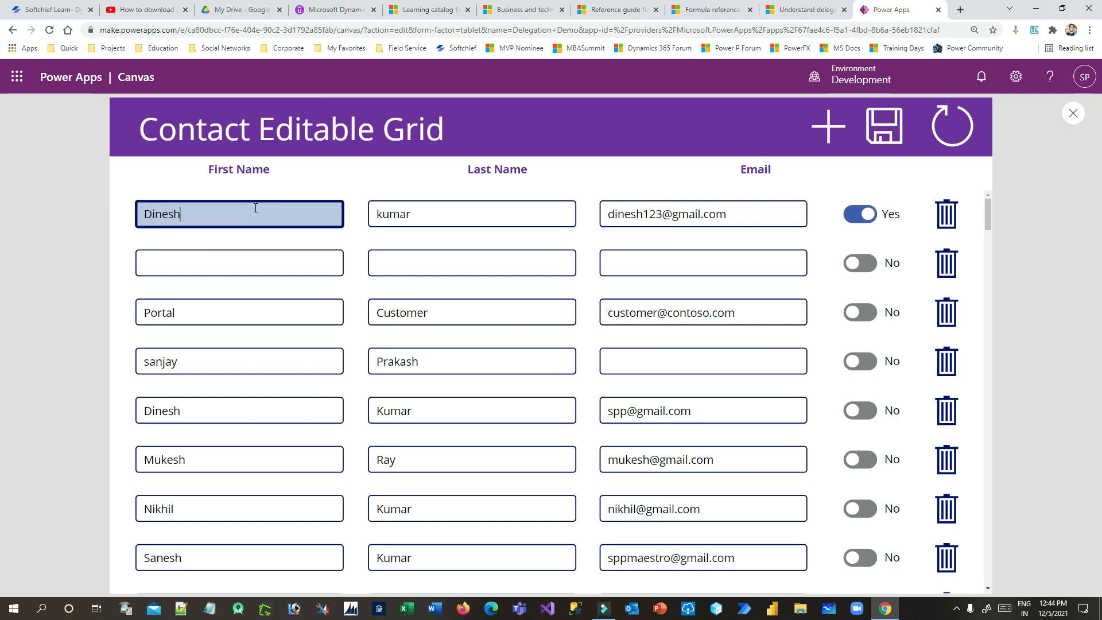
pyautogui.press('Tab')
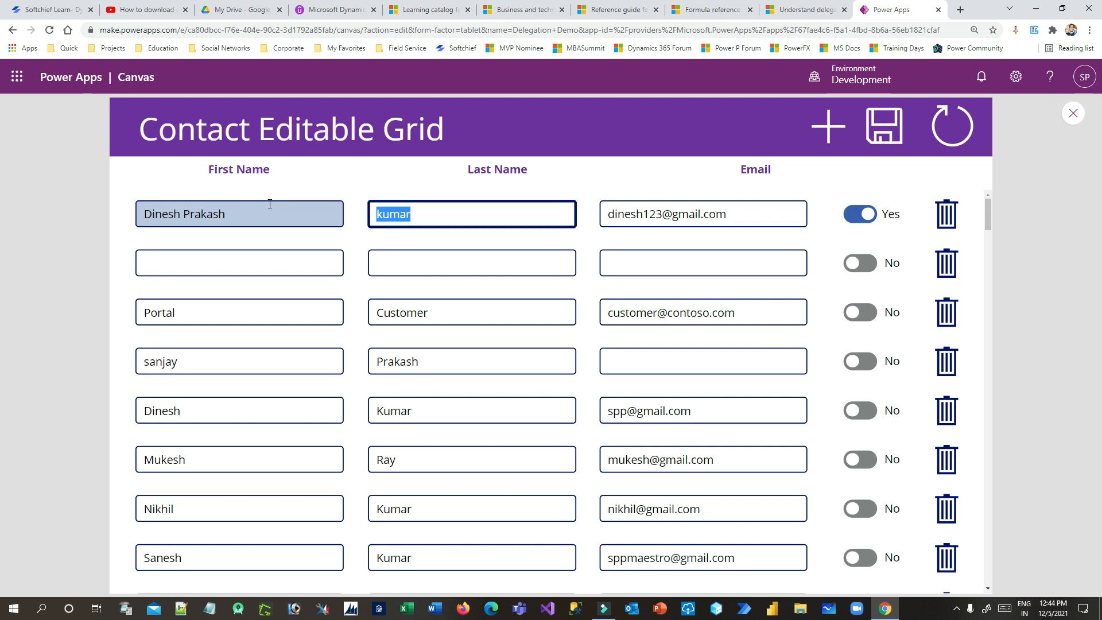
pyautogui.press('Tab')
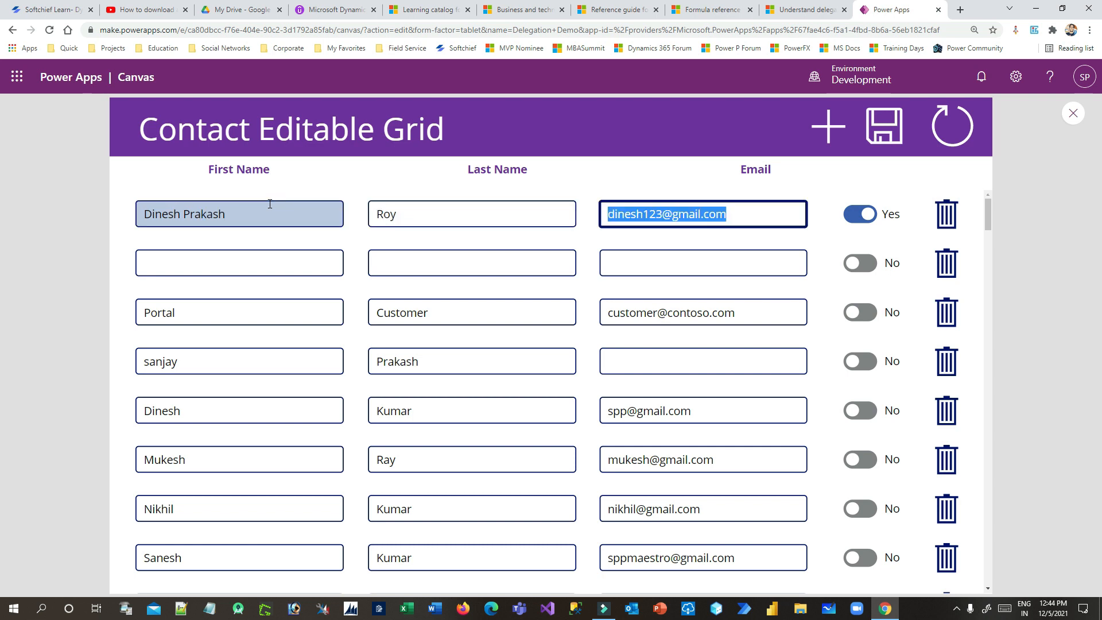
pyautogui.click(665, 214)
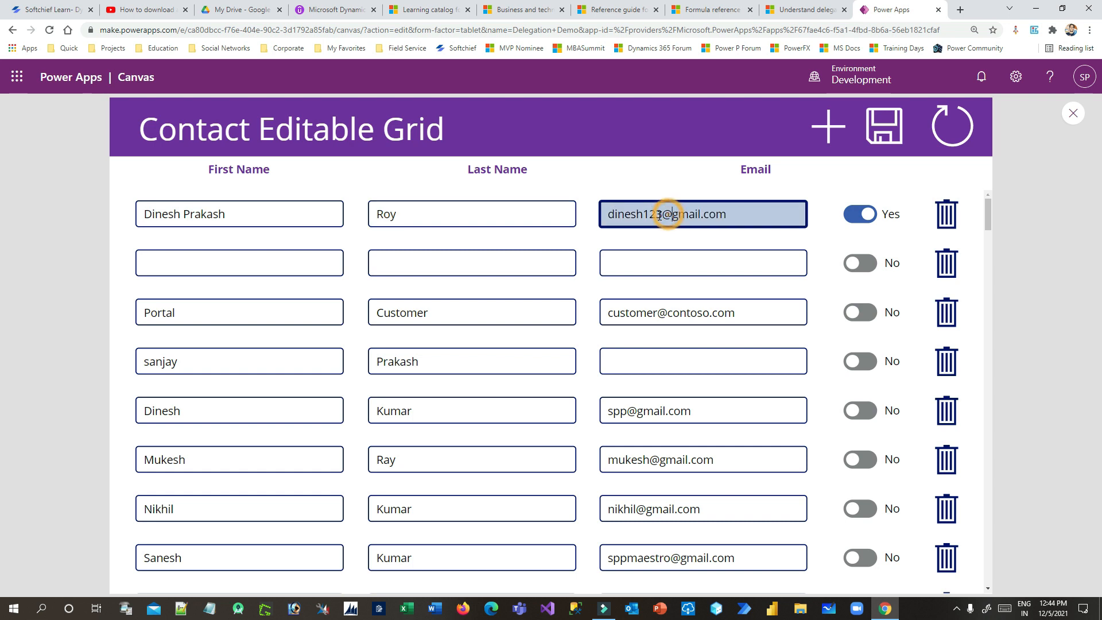
pyautogui.write('45')
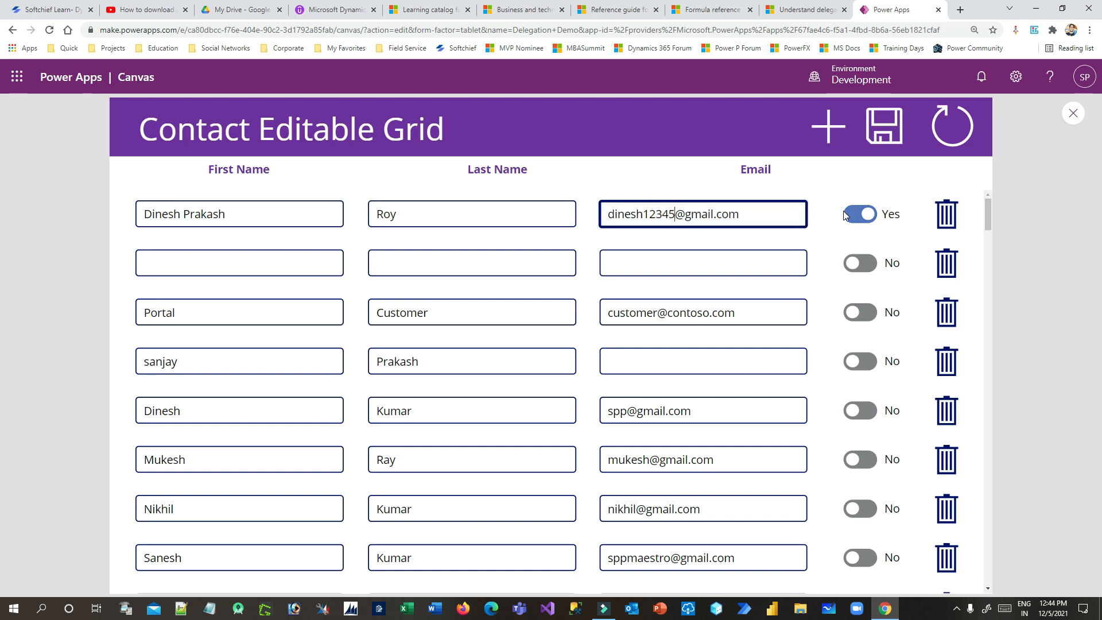
# Fill the blank second row with the contact's first name, last name and email
pyautogui.click(202, 260)
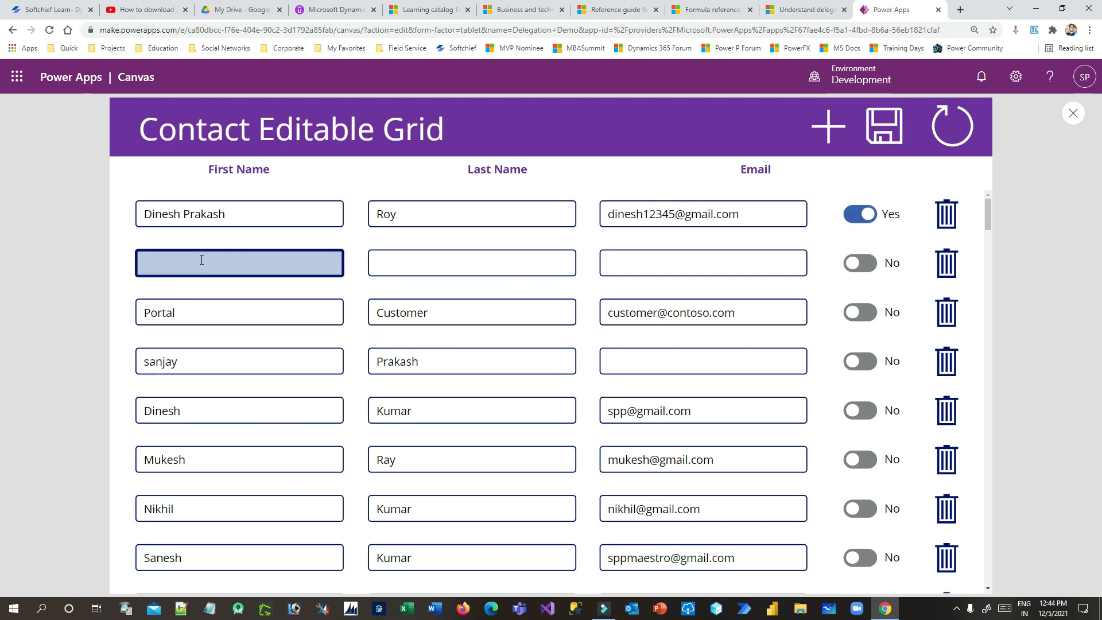
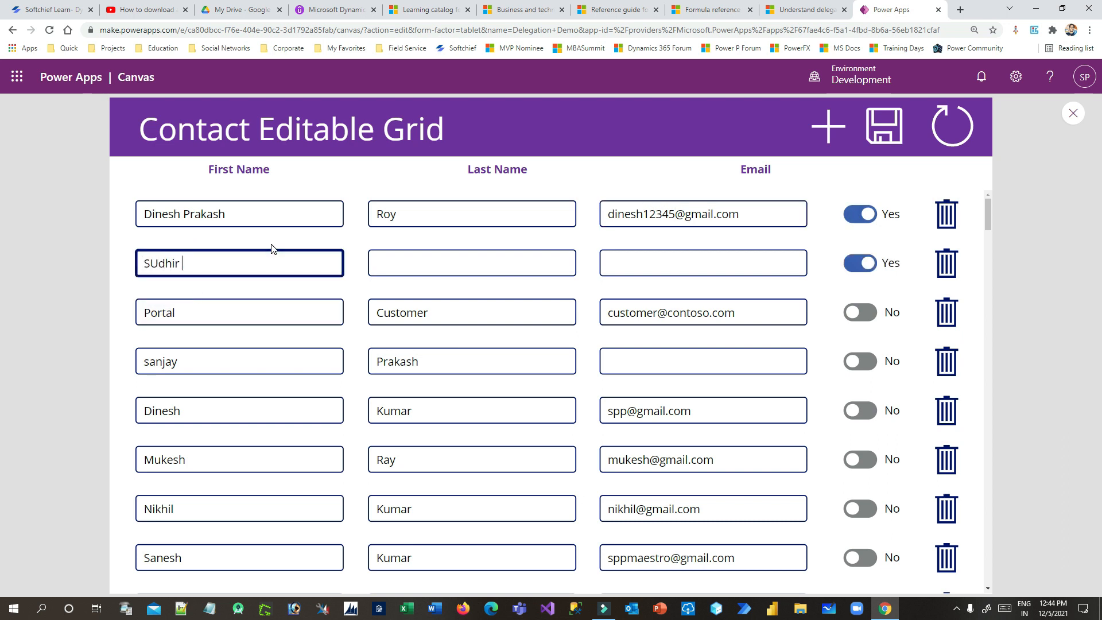
pyautogui.press('Tab')
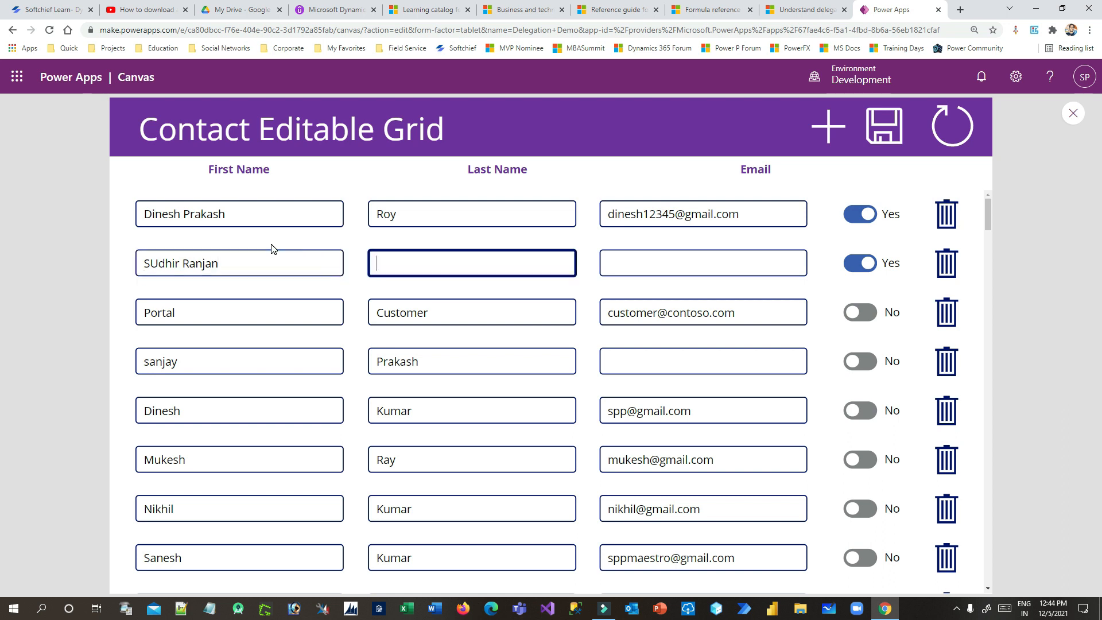
pyautogui.write('radhan')
pyautogui.press('Tab')
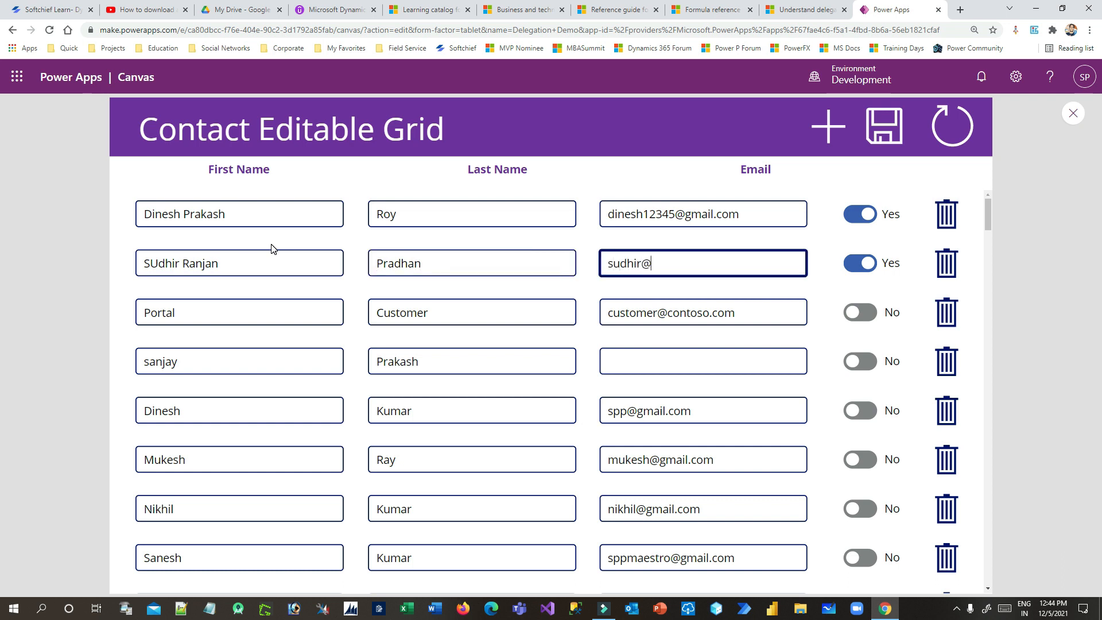
pyautogui.press('Left')
pyautogui.press('Left')
pyautogui.press('Left')
pyautogui.write('123')
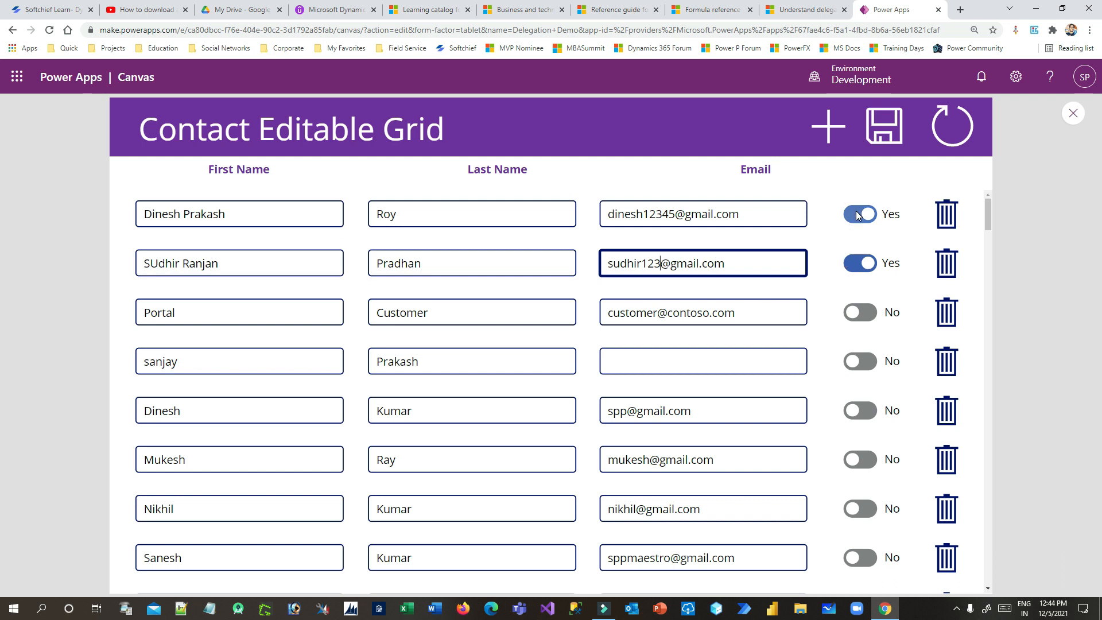
# Replace the fourth row's first and last names and enter its email
pyautogui.click(180, 364)
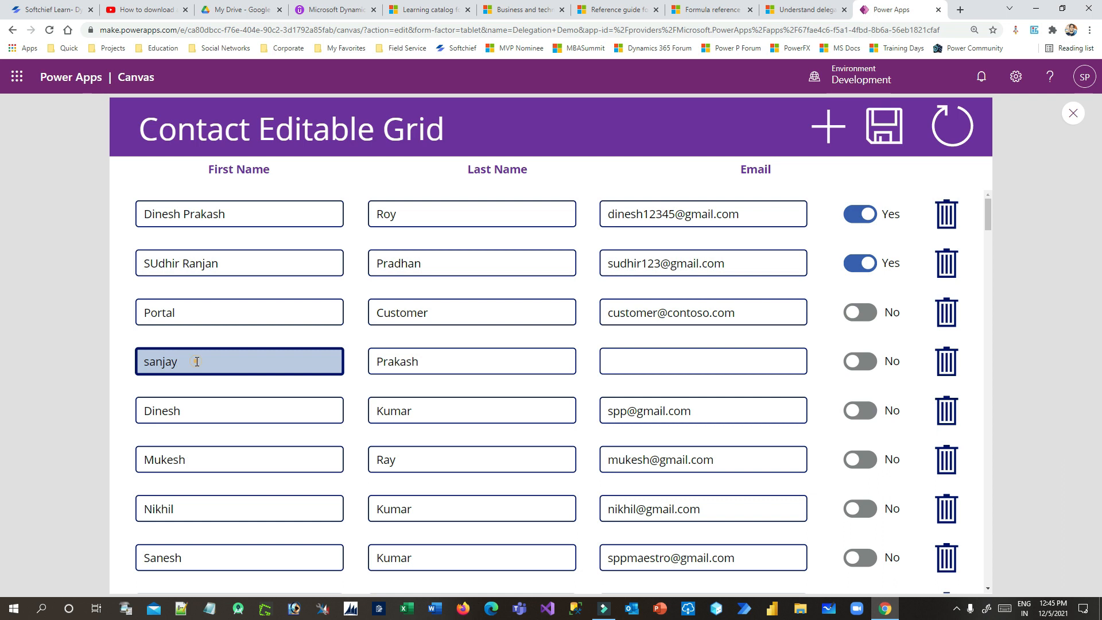
pyautogui.doubleClick(222, 359)
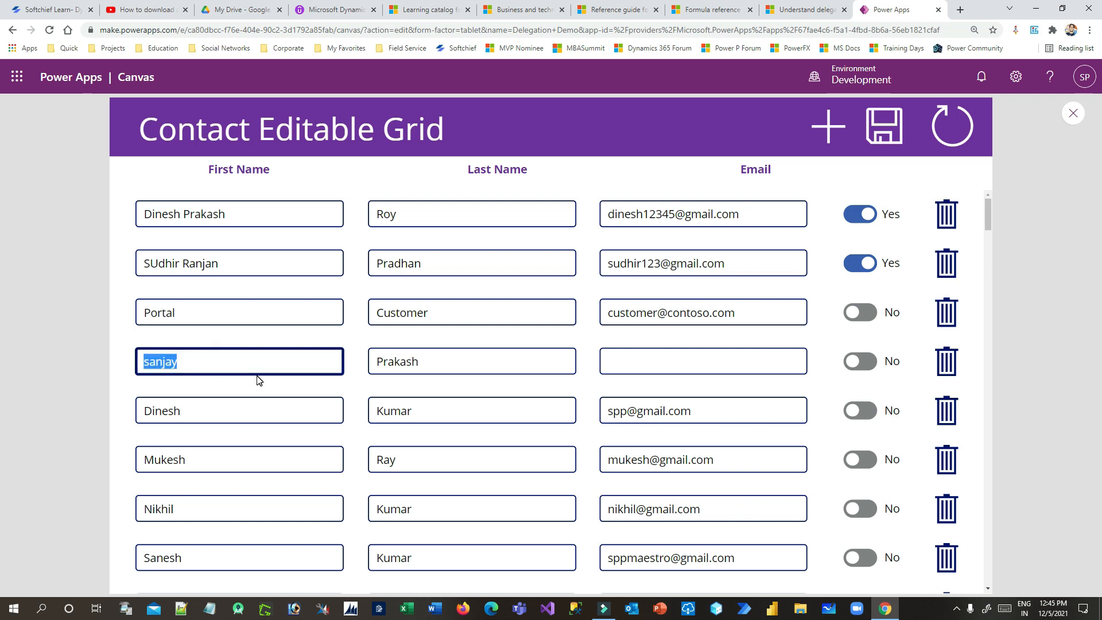
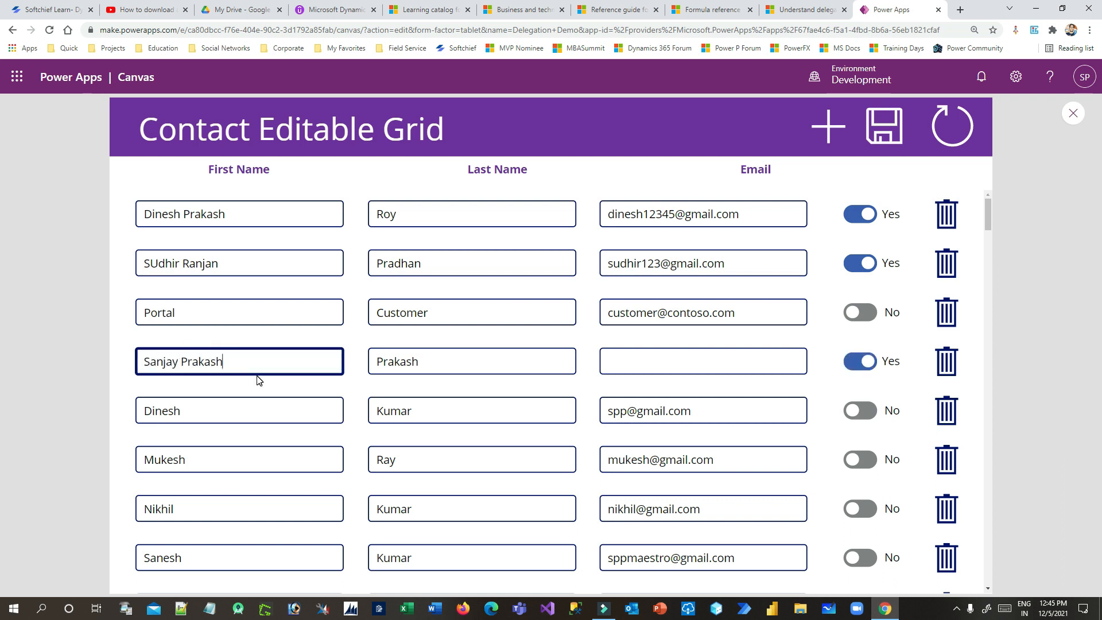
pyautogui.press('Tab')
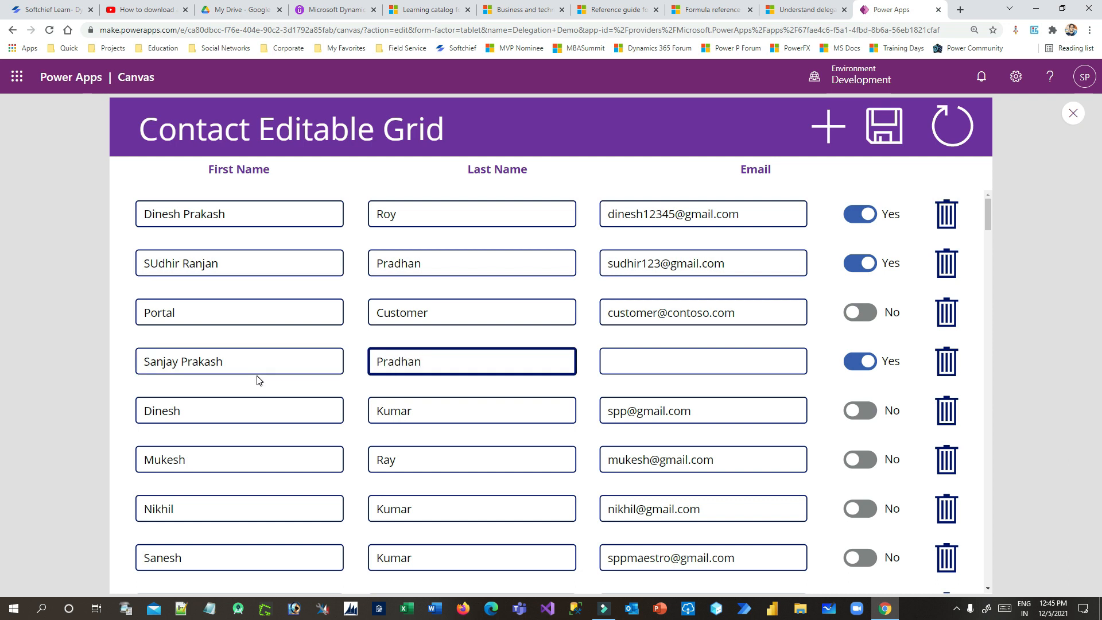
pyautogui.press('Tab')
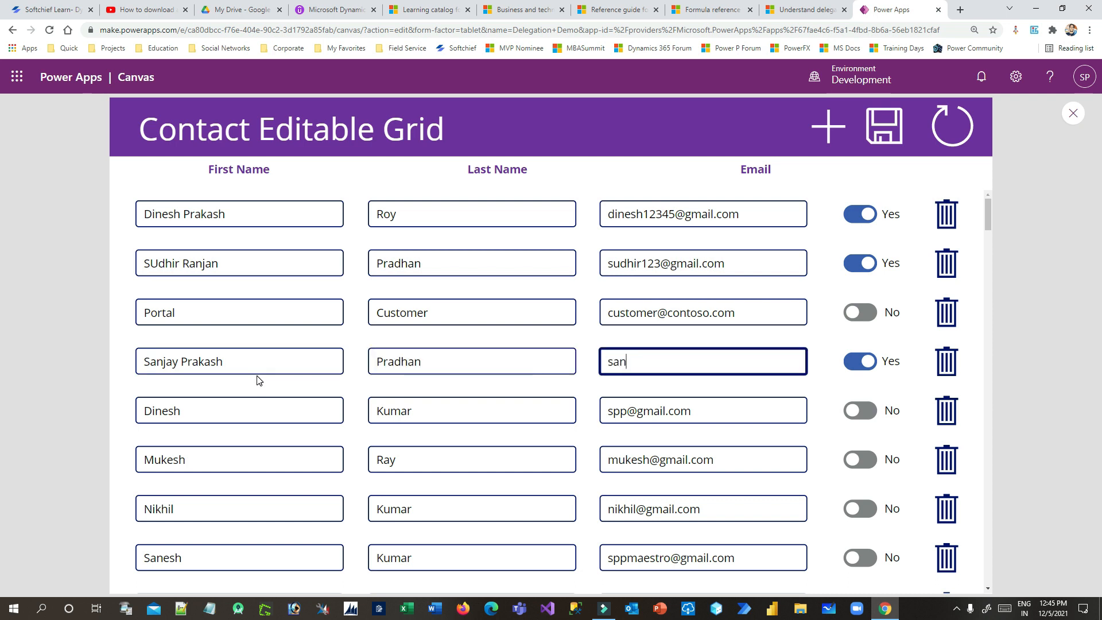
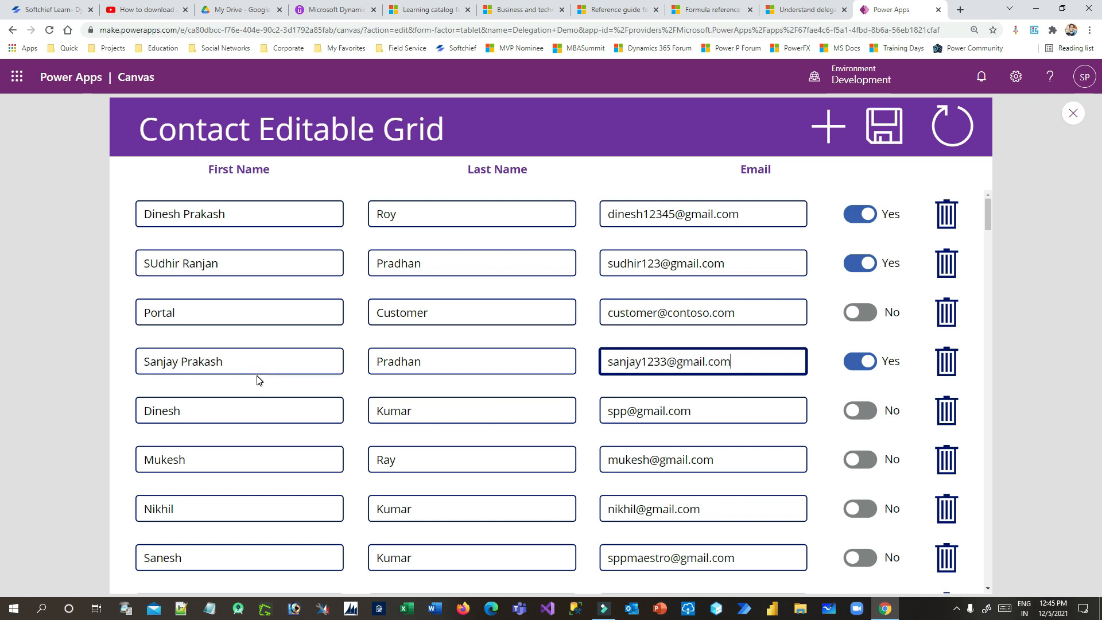
pyautogui.click(818, 357)
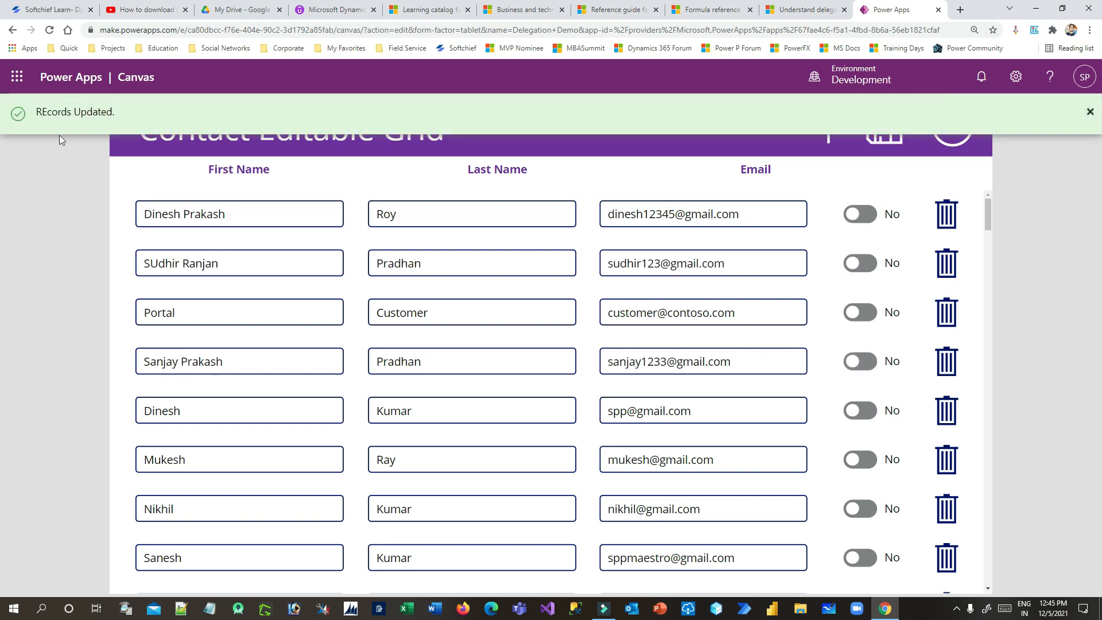
# Check the saved names and email in rows one, two and four, then reload the grid
pyautogui.moveTo(151, 214); pyautogui.dragTo(519, 212)
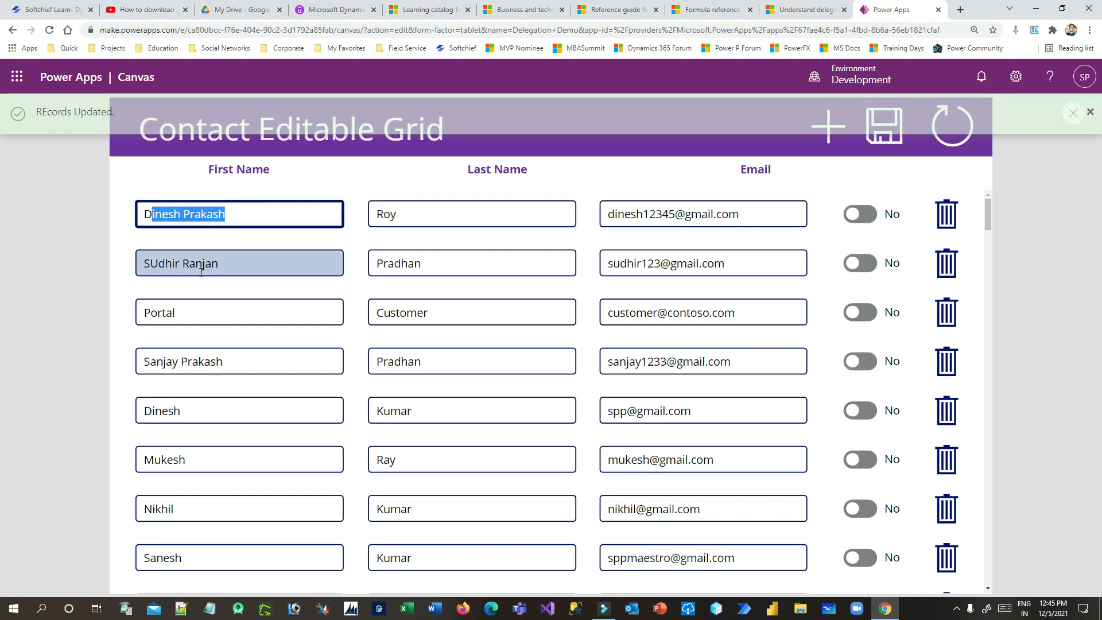
pyautogui.moveTo(157, 262); pyautogui.dragTo(398, 249)
pyautogui.moveTo(181, 354); pyautogui.dragTo(539, 354)
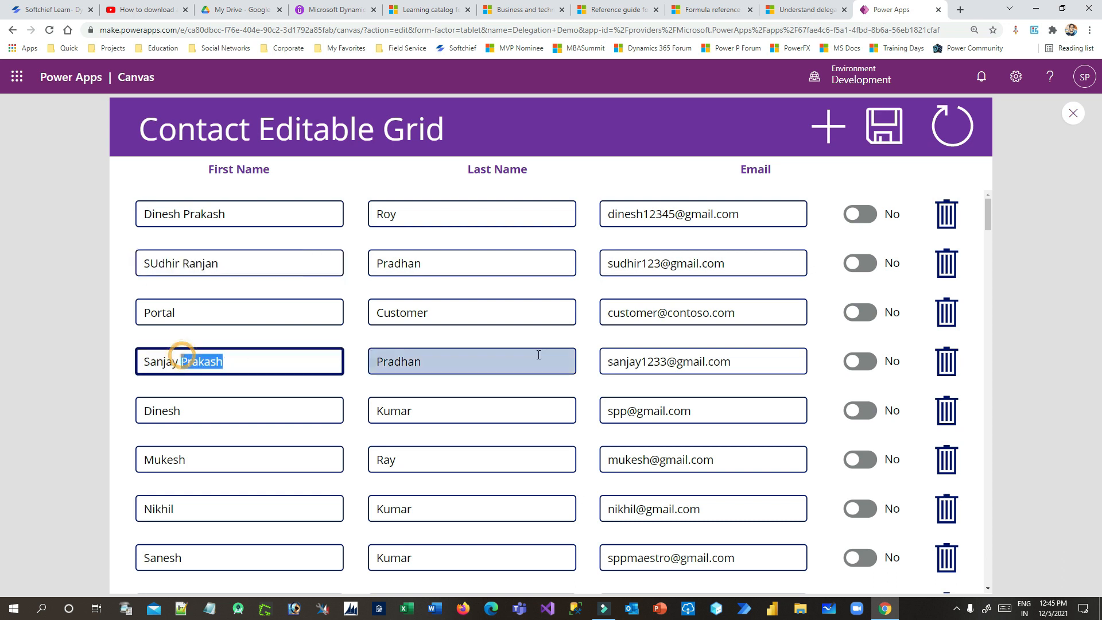
pyautogui.click(711, 353)
pyautogui.click(952, 126)
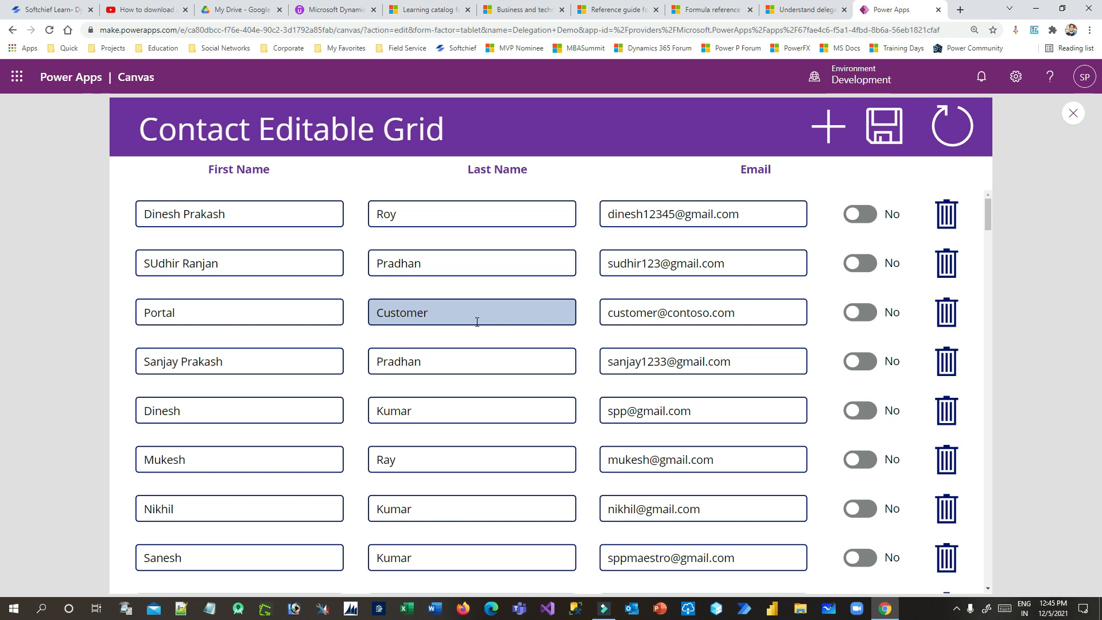
# Add a new row with the contact's first name, last name and email, save, and dismiss the notification
pyautogui.click(829, 127)
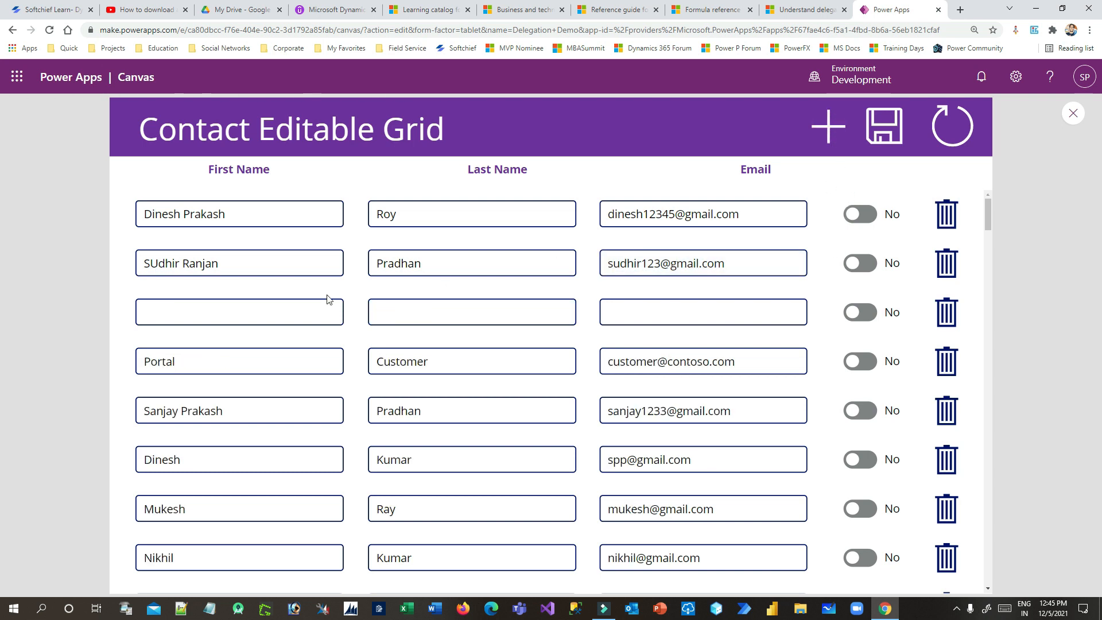
pyautogui.click(208, 312)
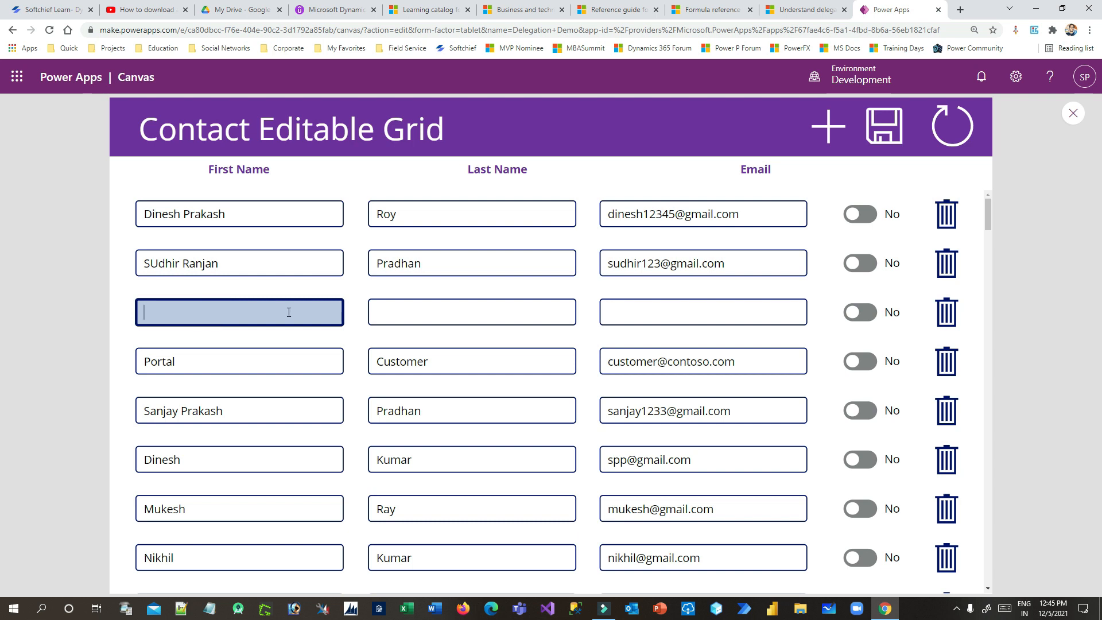
pyautogui.press('Tab')
pyautogui.press('Tab')
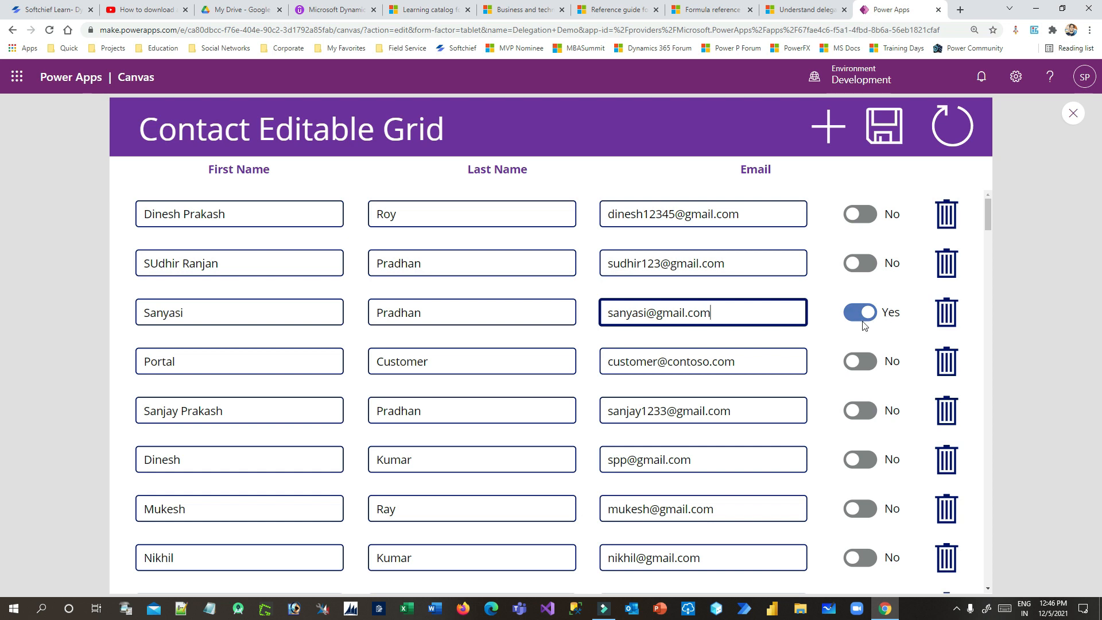
pyautogui.click(878, 135)
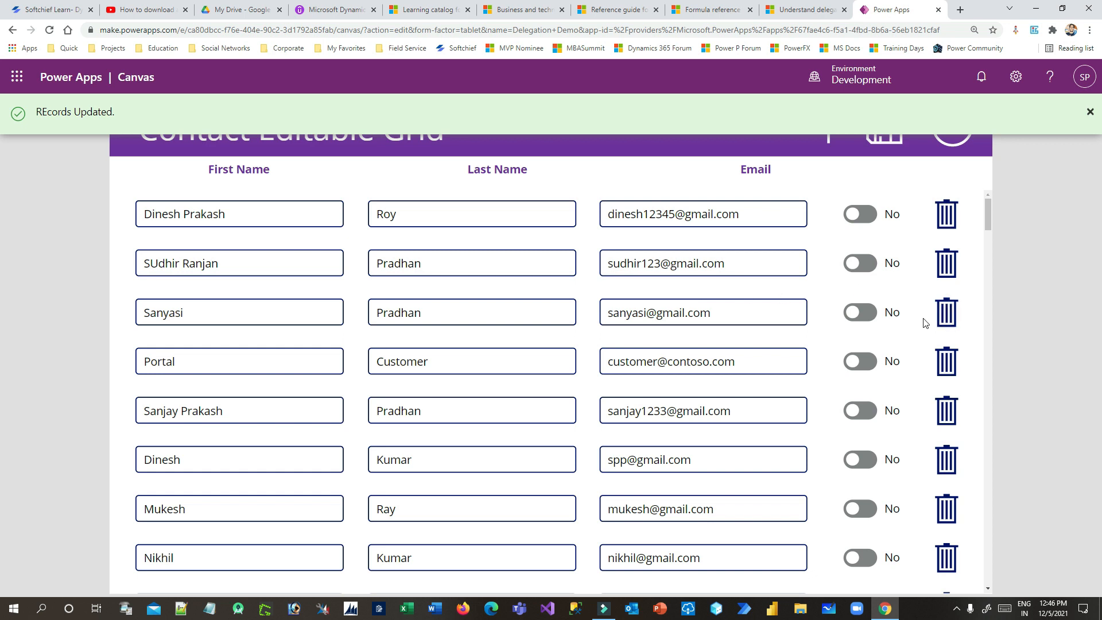
pyautogui.click(1090, 111)
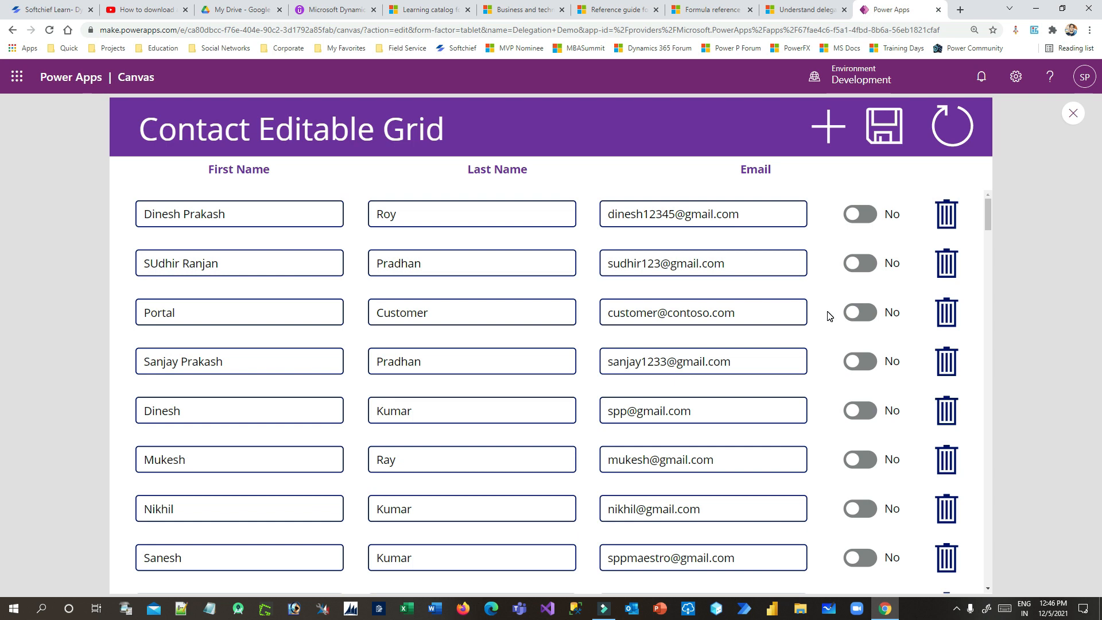
pyautogui.scroll(-3, 774, 276)
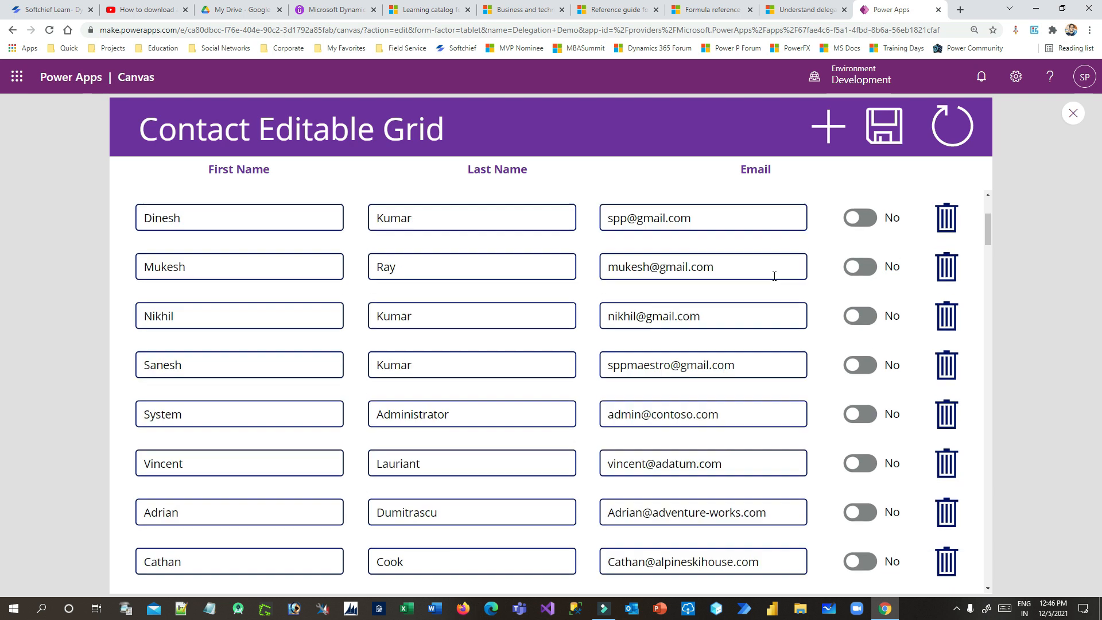
pyautogui.scroll(-10, 774, 276)
pyautogui.scroll(-15, 758, 305)
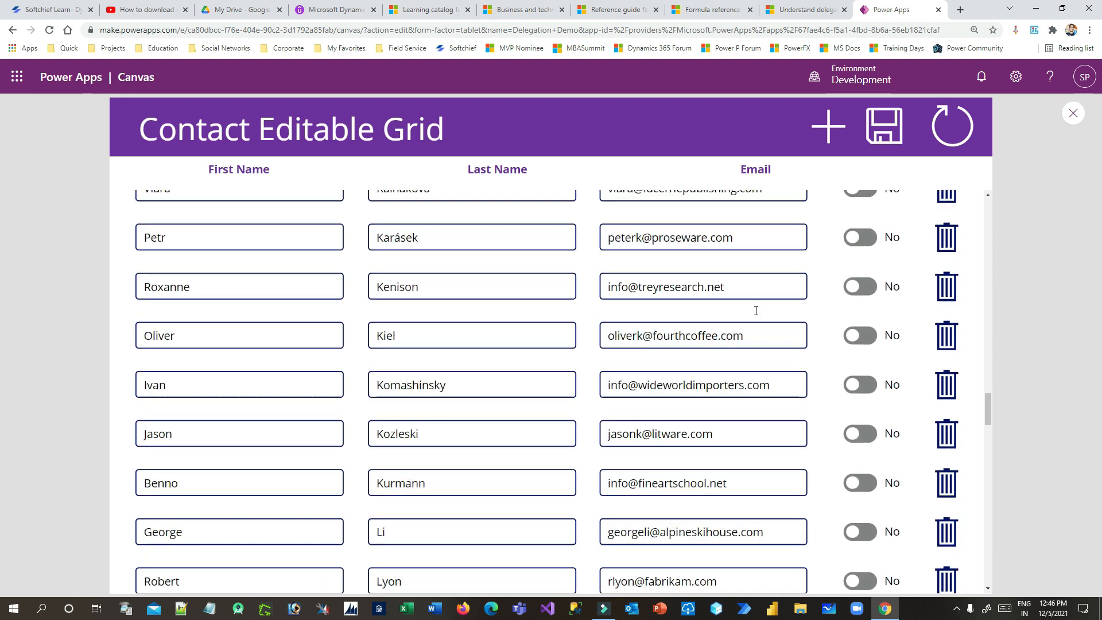
pyautogui.scroll(-5, 755, 310)
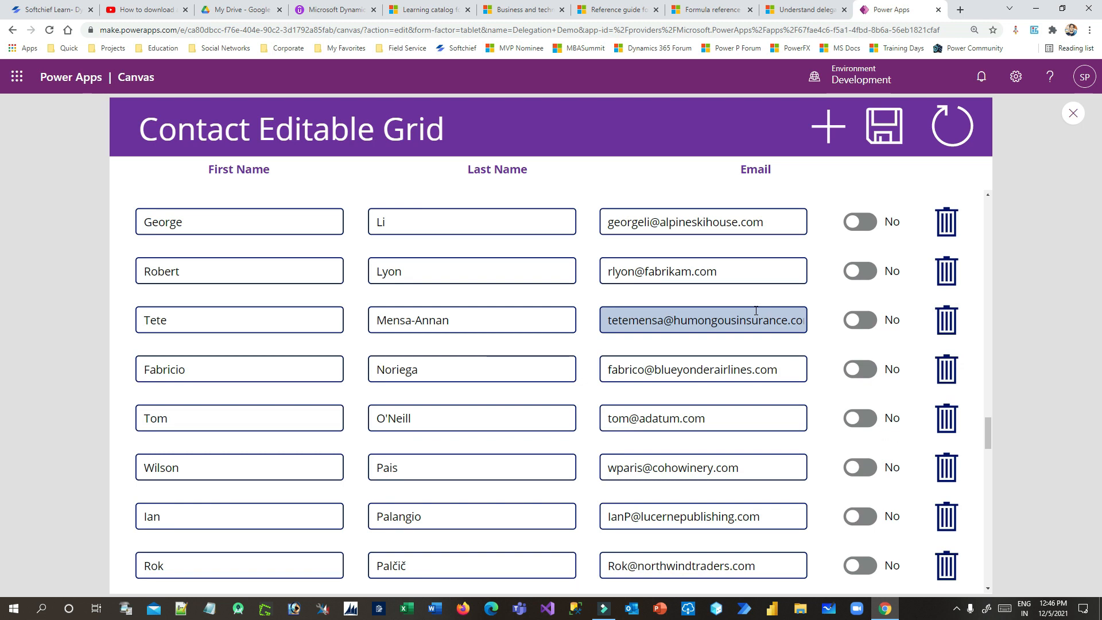
pyautogui.scroll(10, 759, 317)
pyautogui.scroll(10, 697, 302)
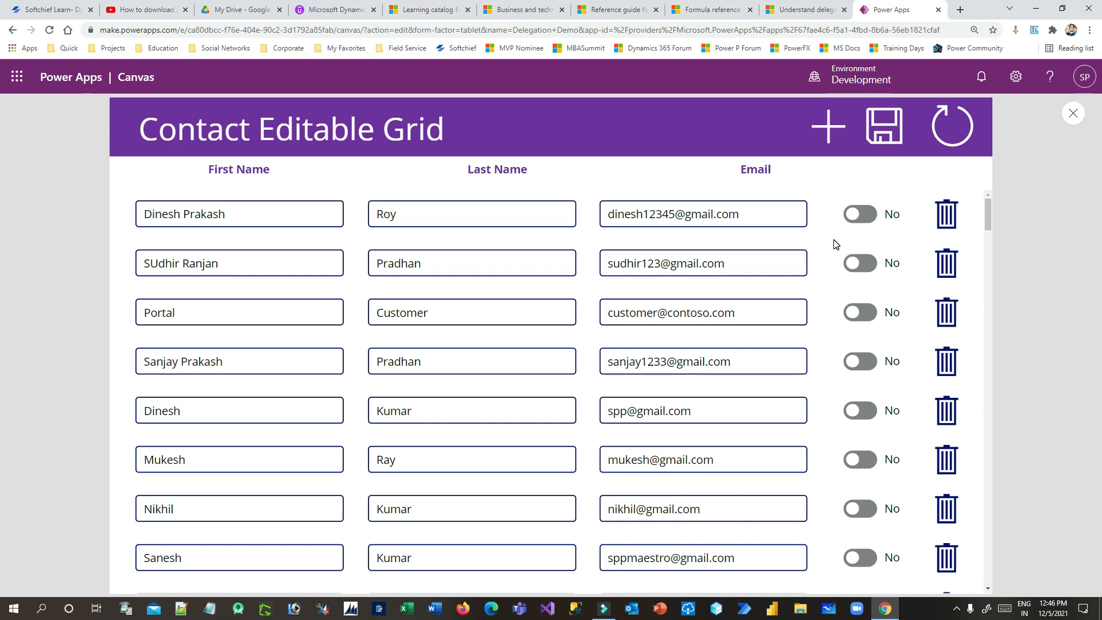
pyautogui.scroll(-10, 833, 301)
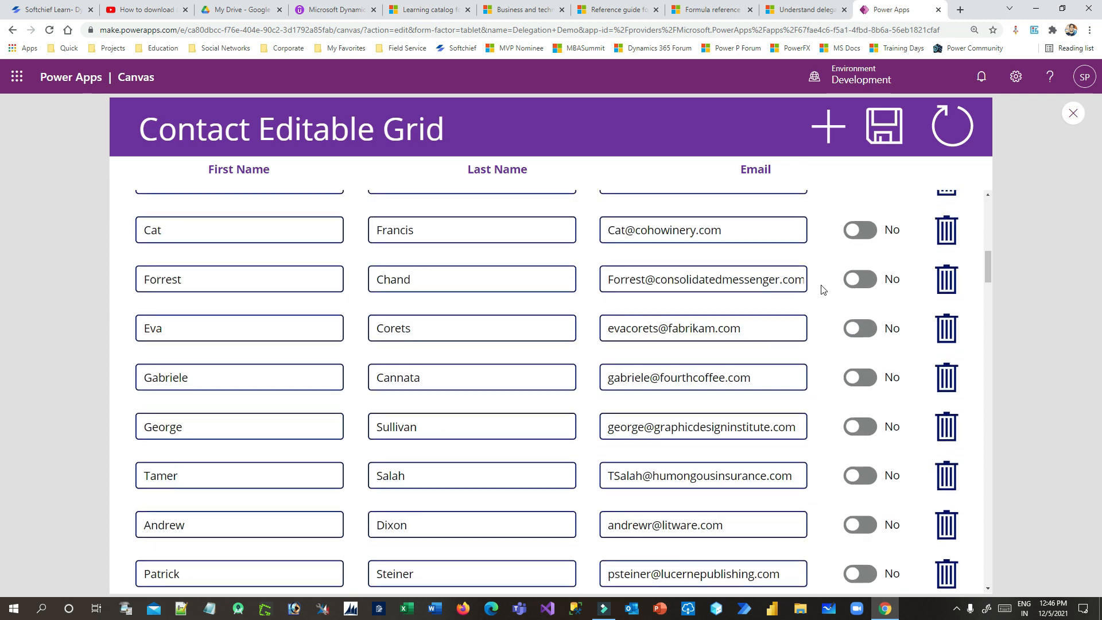
pyautogui.scroll(10, 824, 290)
pyautogui.moveTo(988, 226)
pyautogui.mouseDown()
pyautogui.moveTo(989, 460)
pyautogui.moveTo(989, 210)
pyautogui.mouseUp()
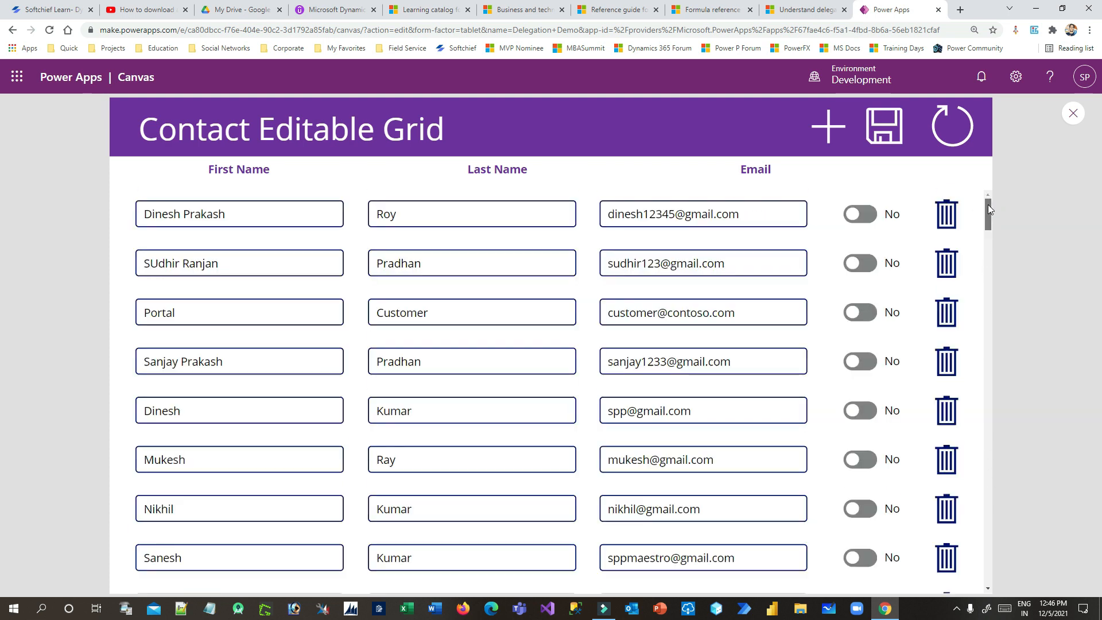